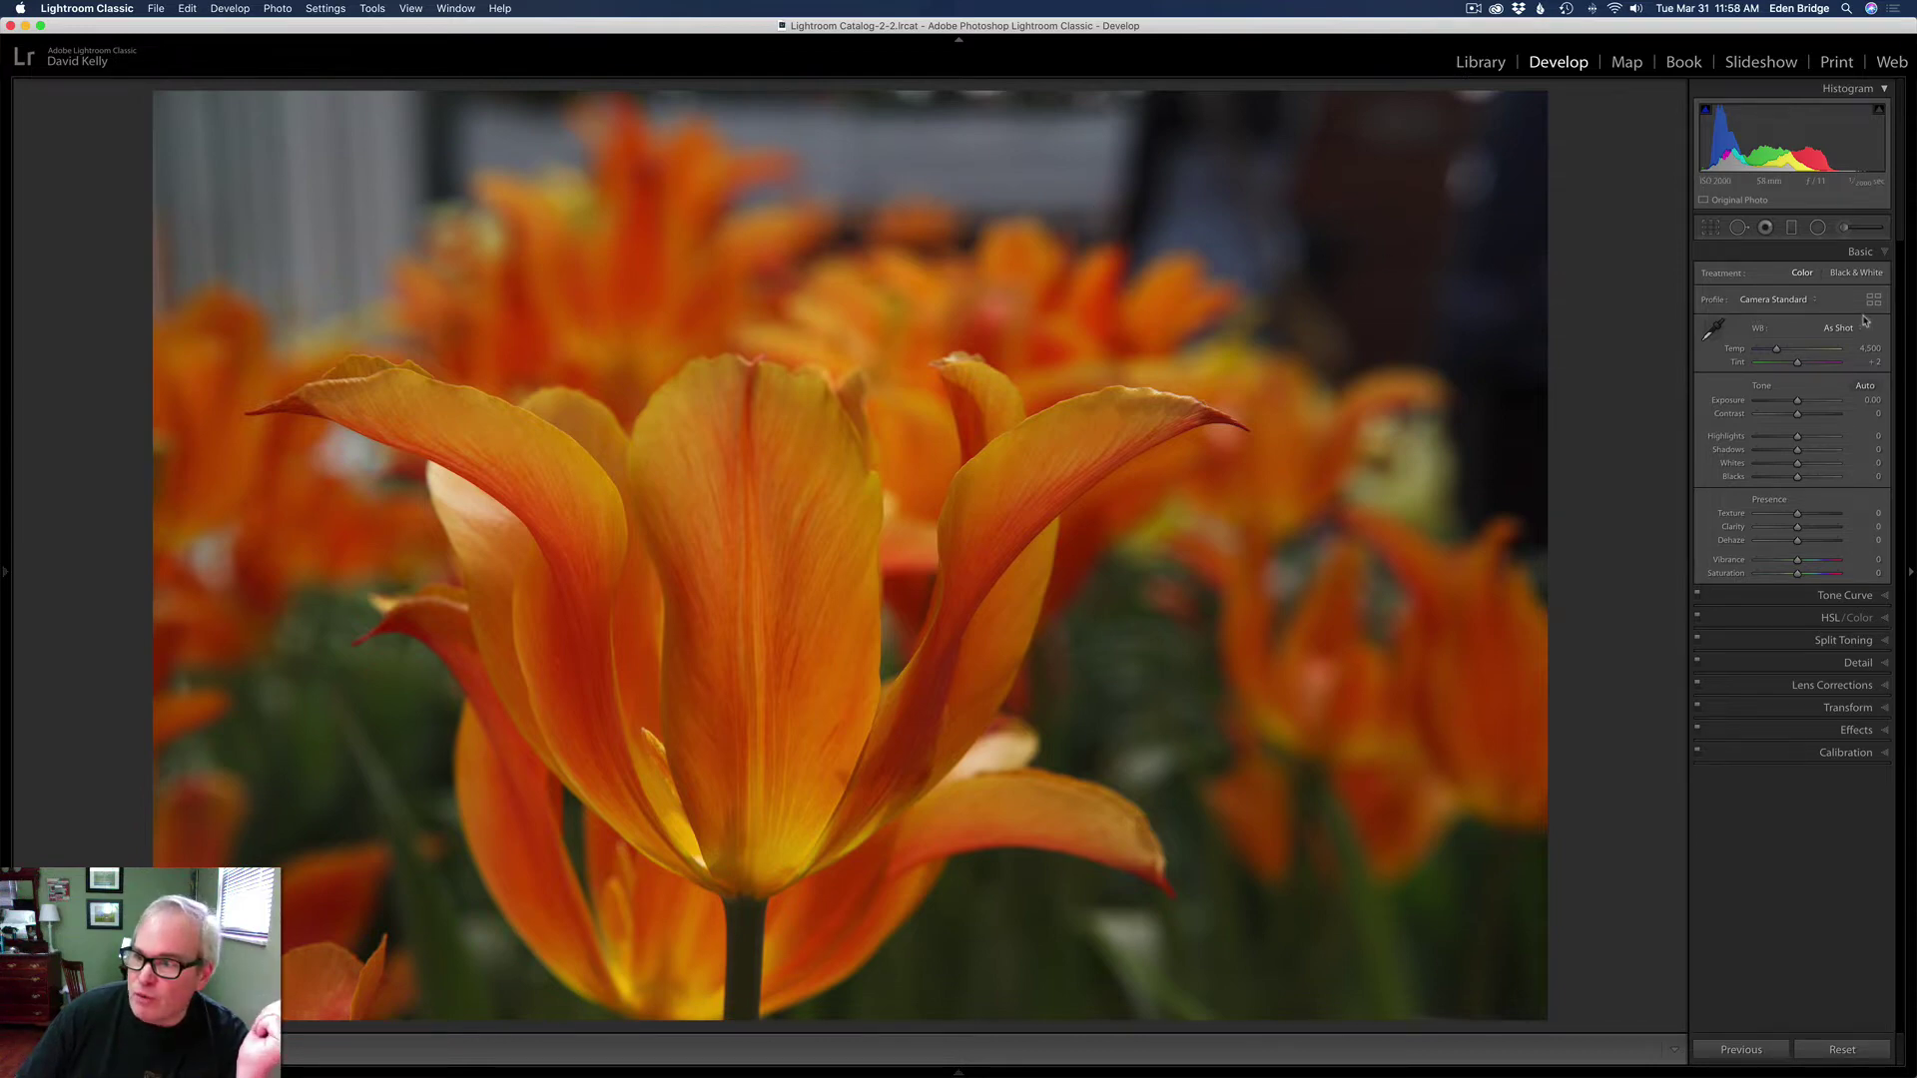
- Apply Auto tone to the tulip photo, then lower Highlights to −44 and raise Whites to +9
{"action": "left_click", "coordinate": [1870, 387]}
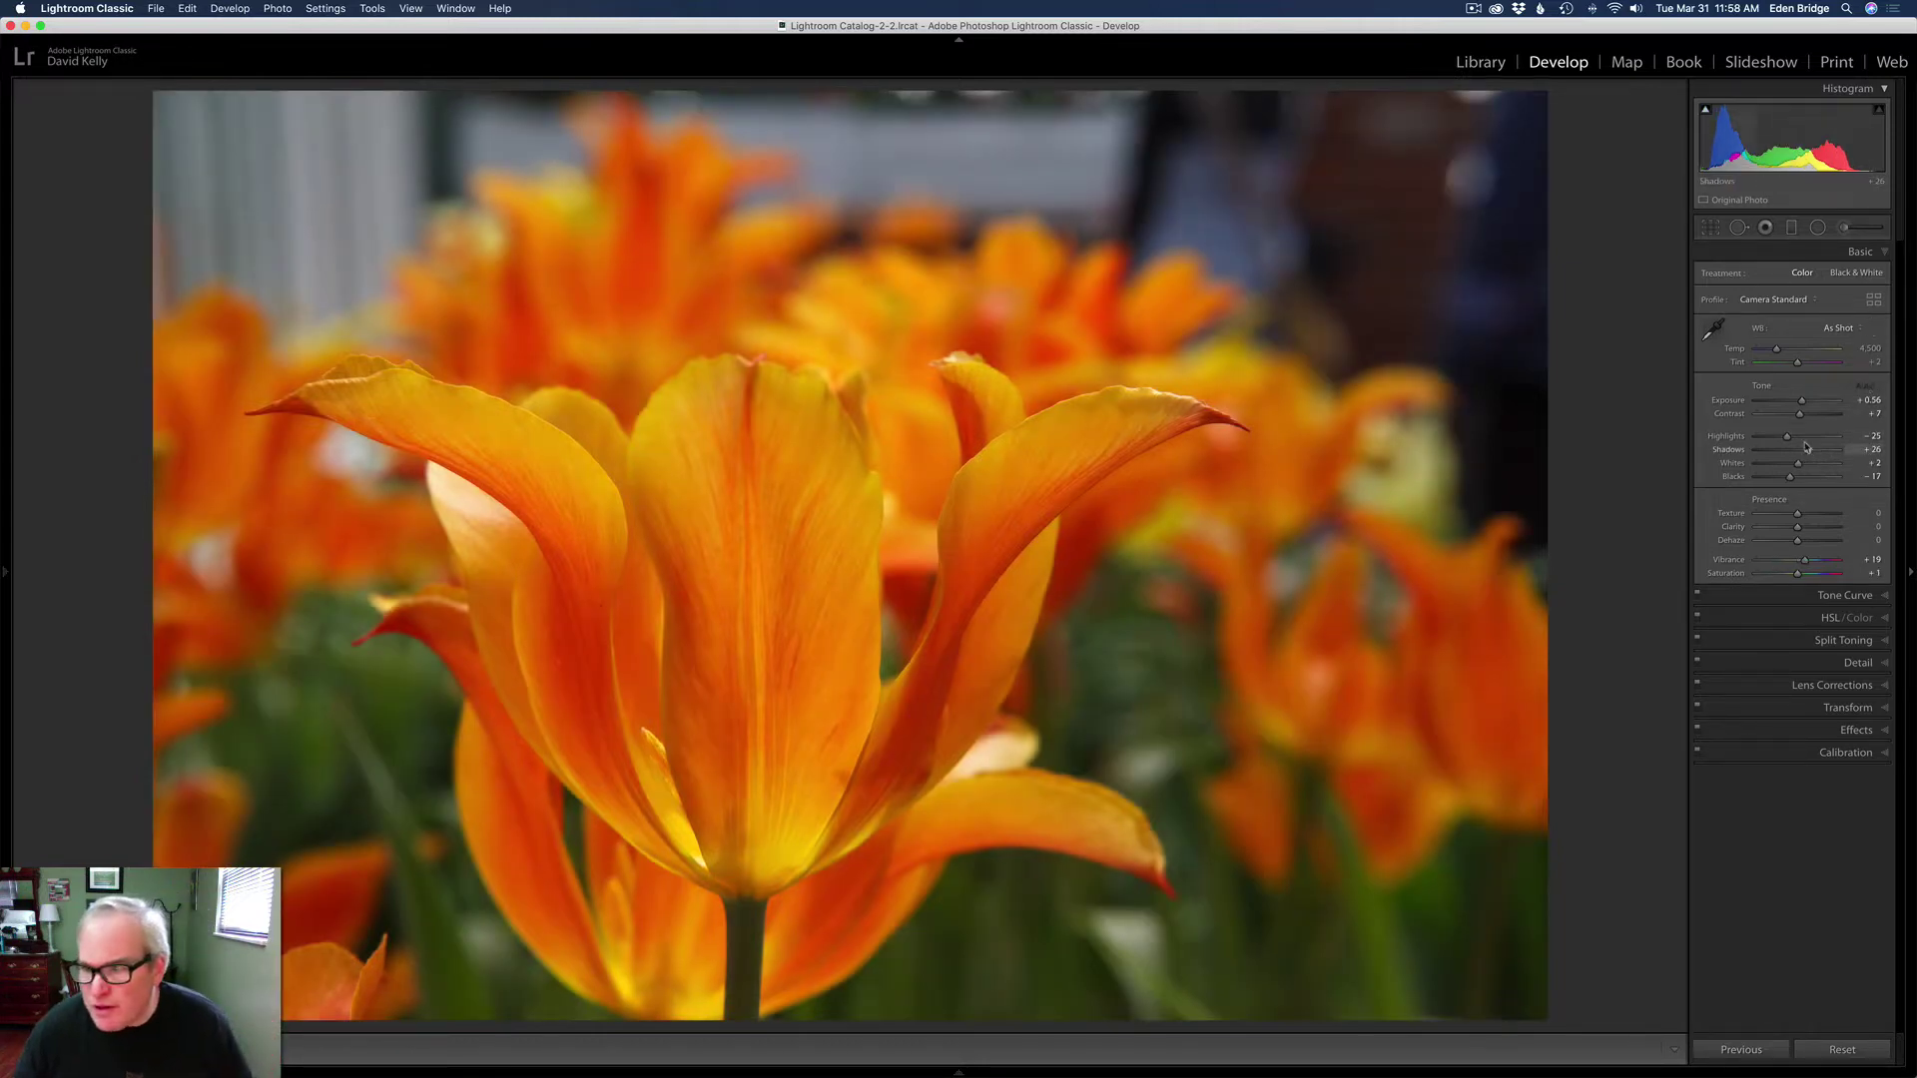
{"action": "mouse_move", "coordinate": [1787, 440]}
{"action": "left_mouse_down"}
{"action": "mouse_move", "coordinate": [1768, 440]}
{"action": "mouse_move", "coordinate": [1822, 454]}
{"action": "left_mouse_up"}
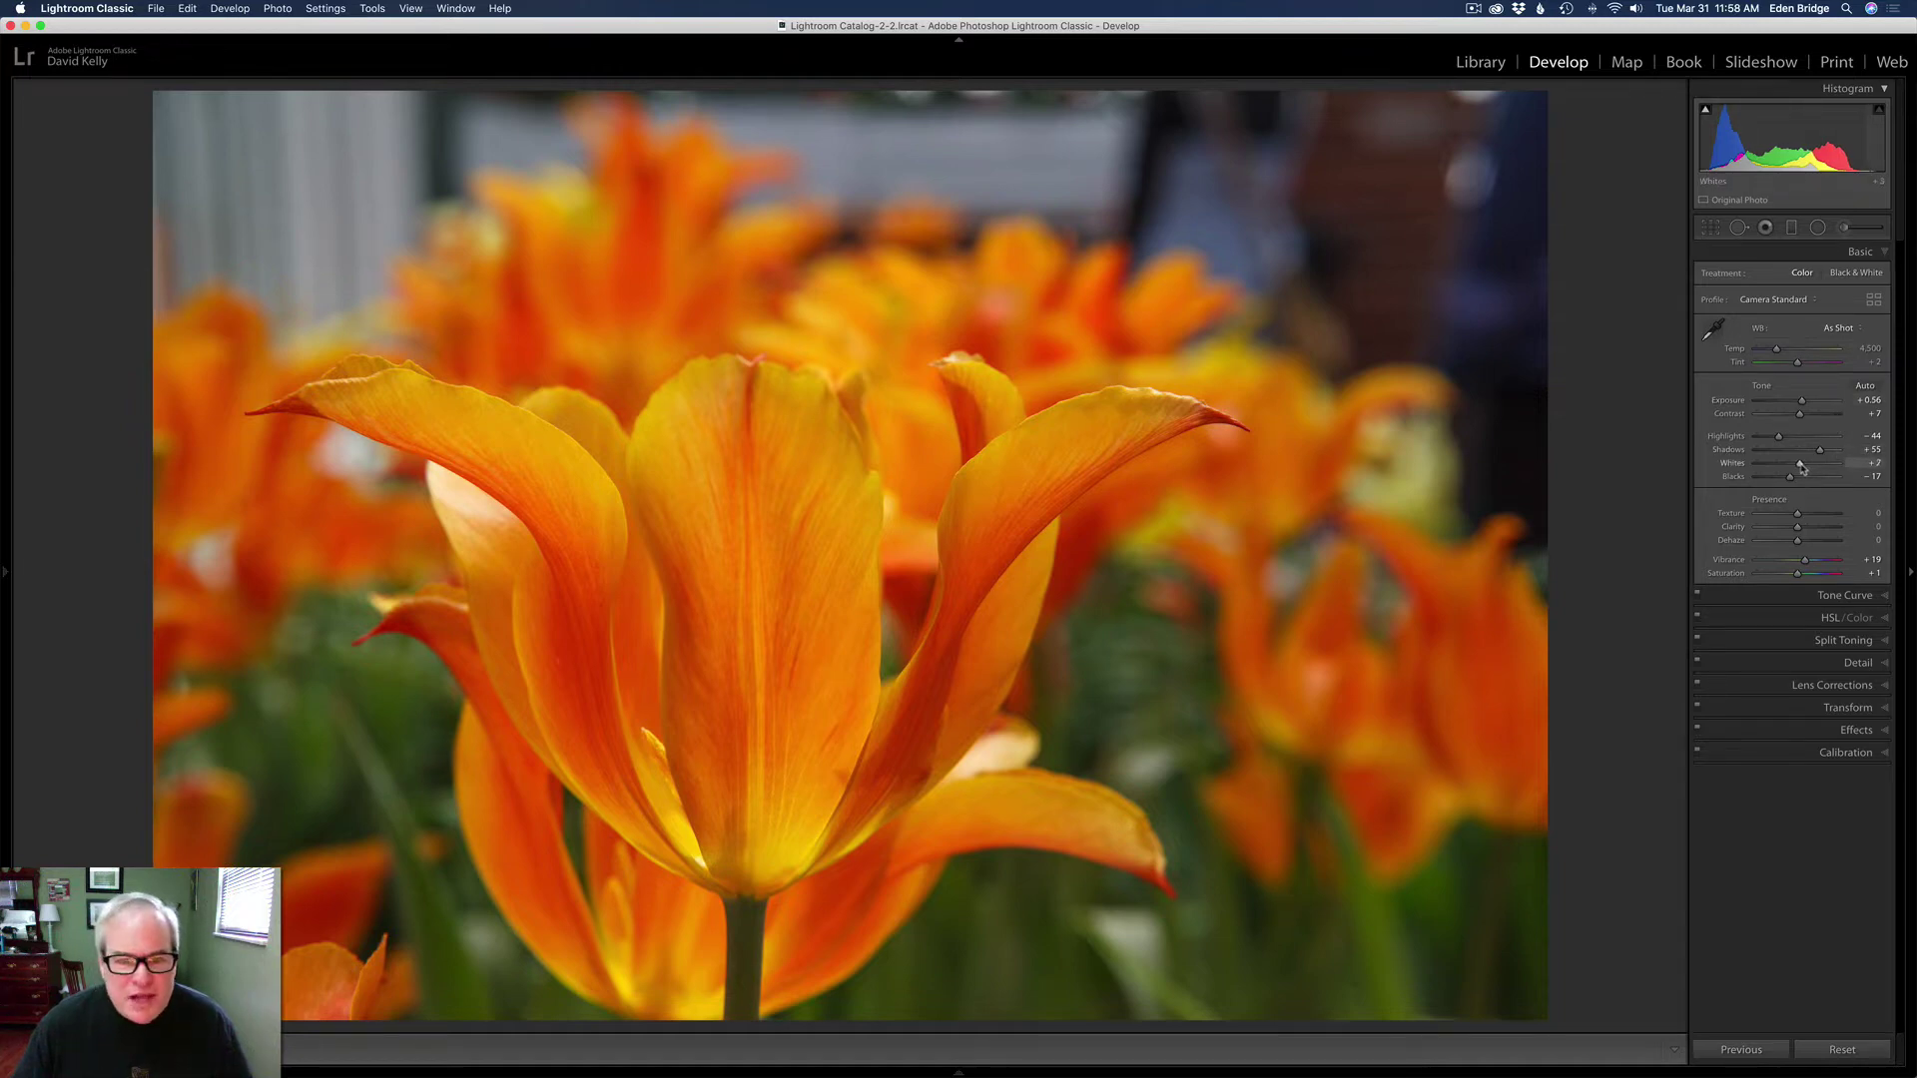
{"action": "left_click_drag", "start_coordinate": [1799, 466], "coordinate": [1802, 483]}
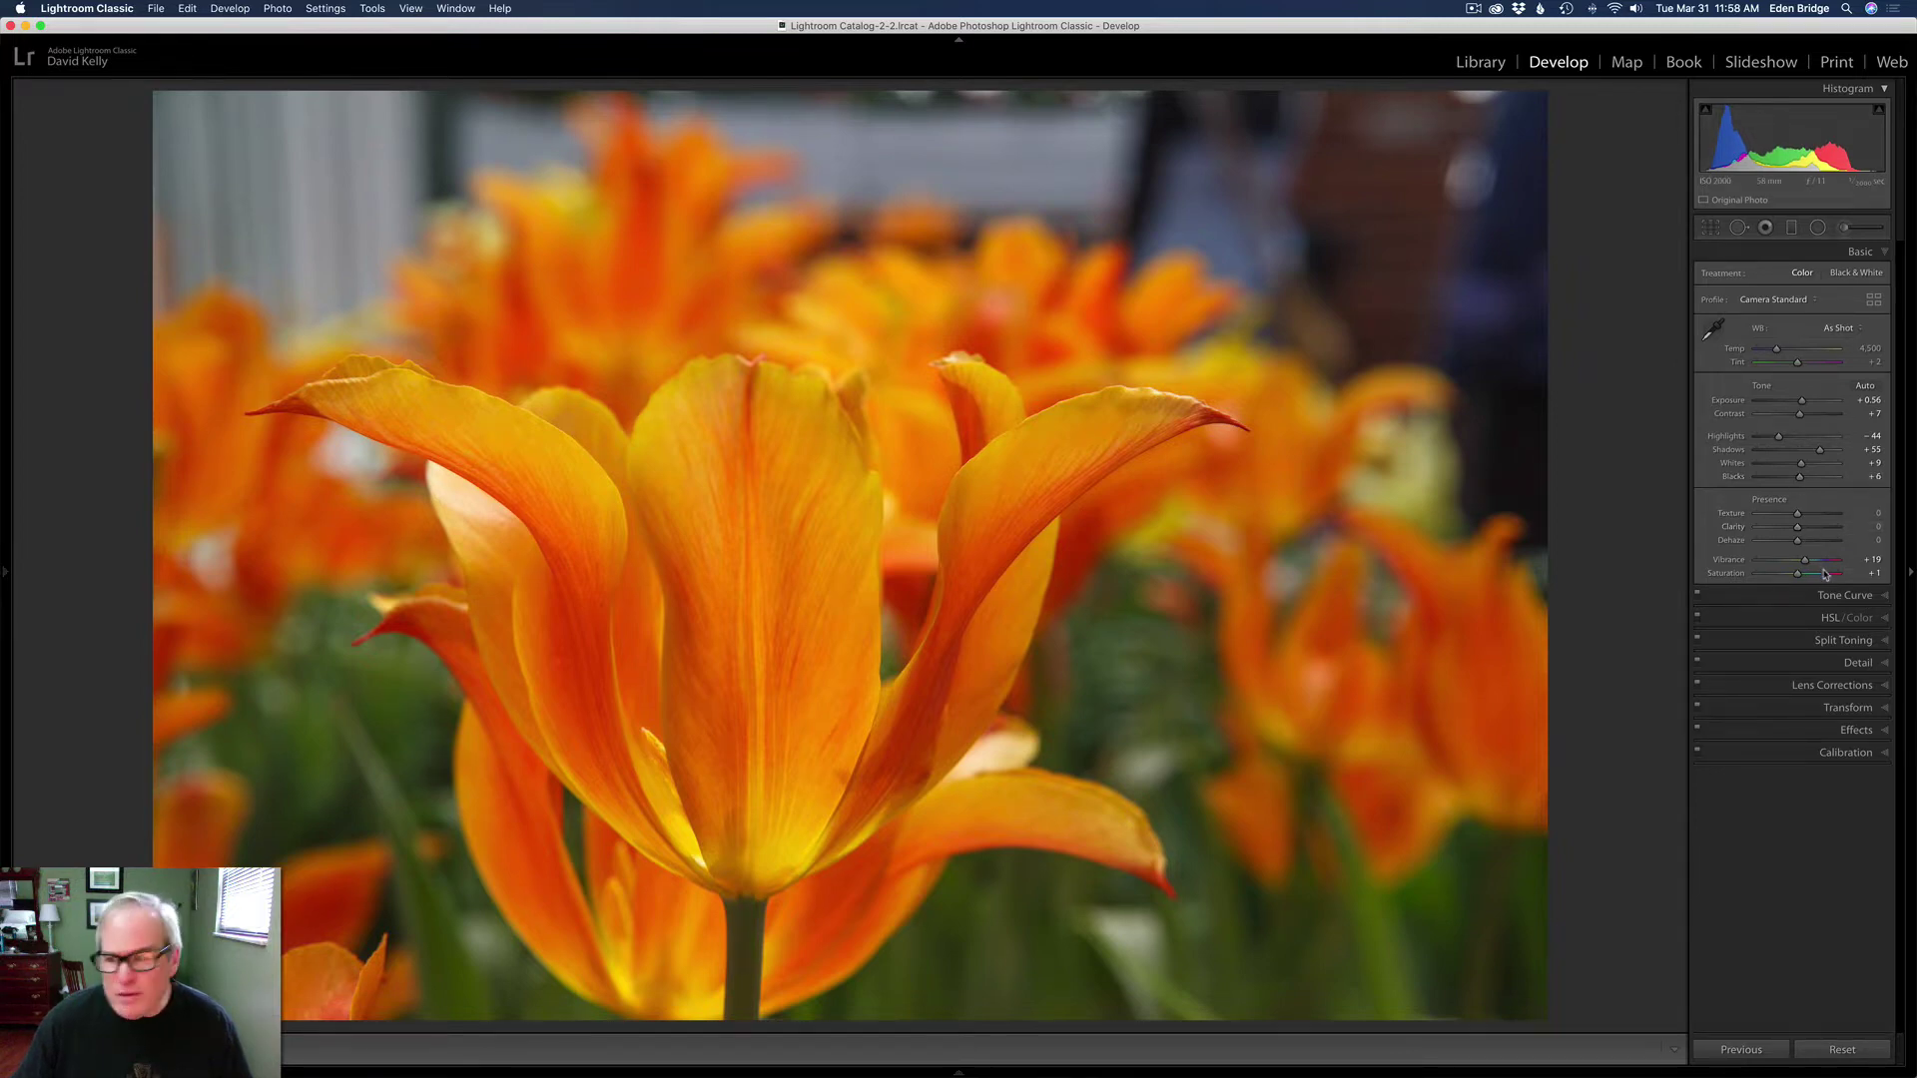
- Set Sharpening Amount to 0, inspect the petals' noise at 3:1, then return to Fit view
{"action": "left_click", "coordinate": [1868, 663]}
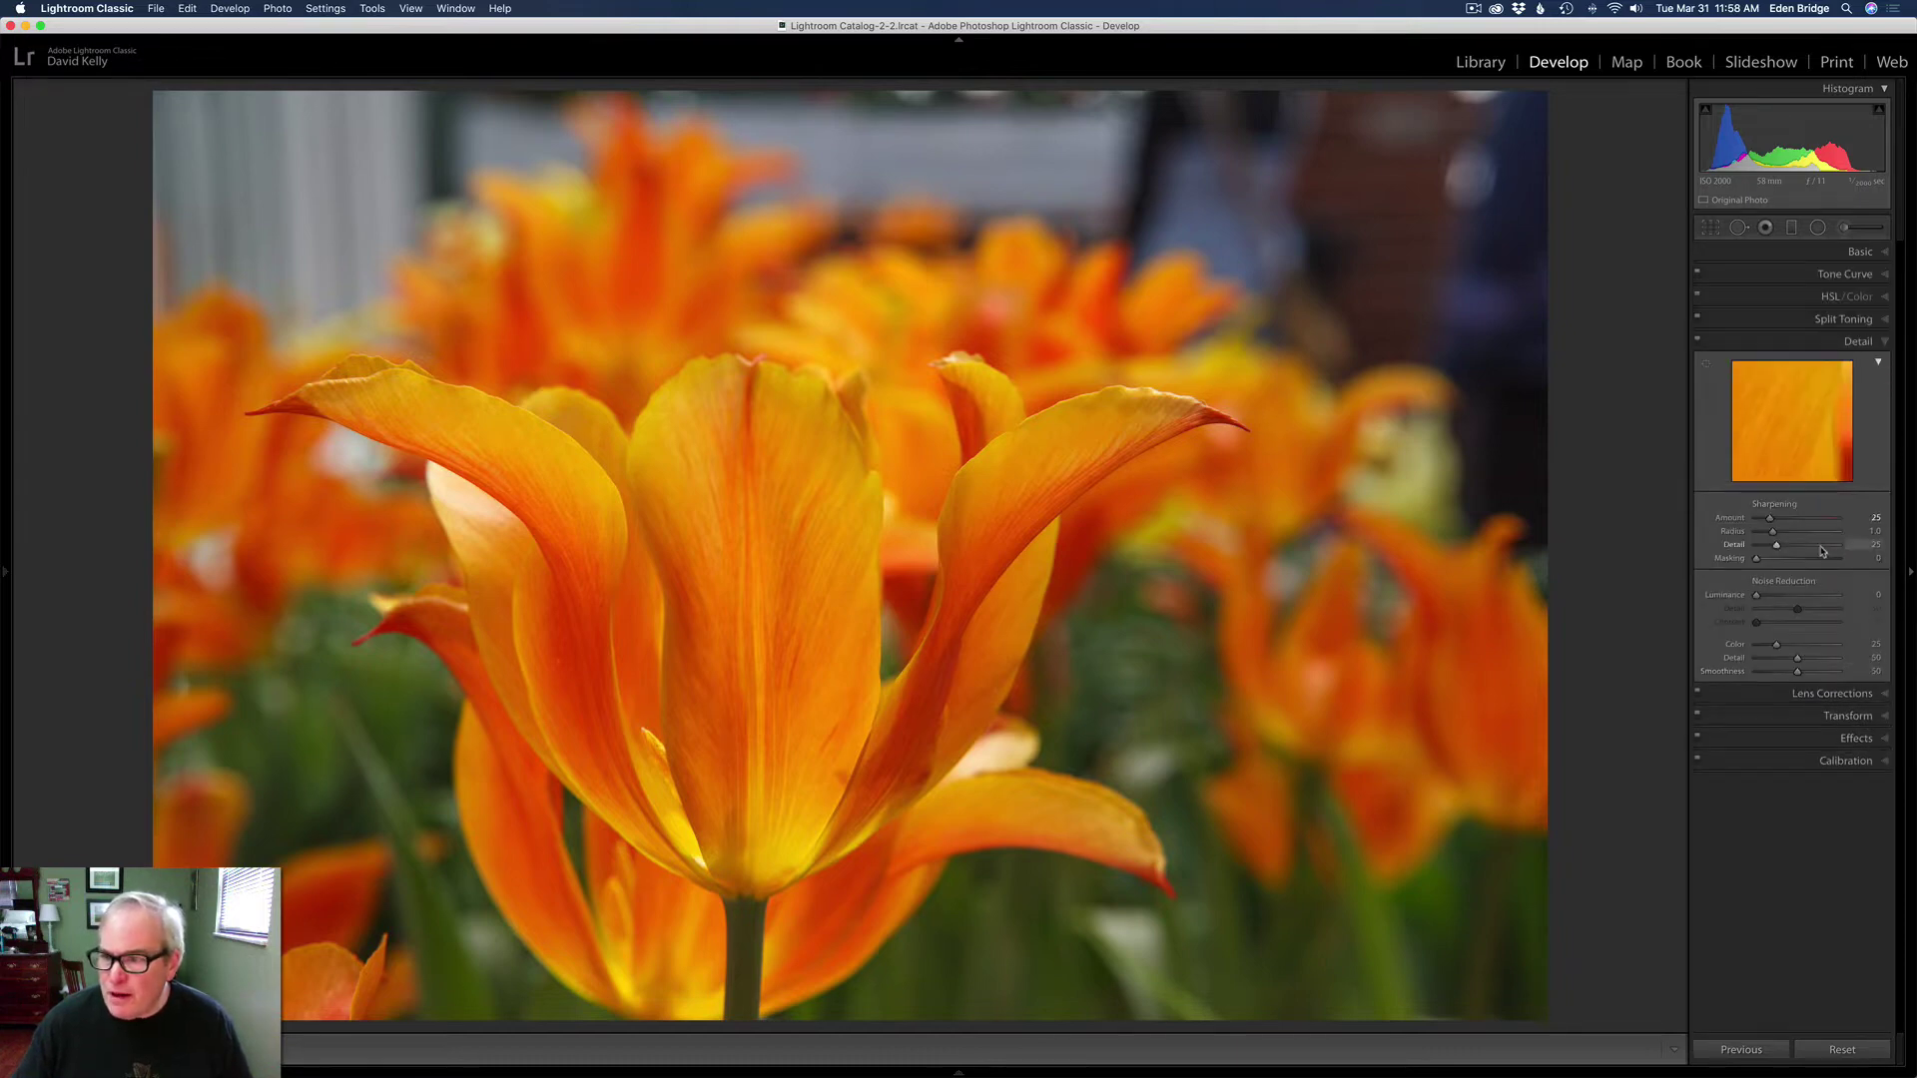
{"action": "left_click_drag", "start_coordinate": [1768, 521], "coordinate": [1735, 520]}
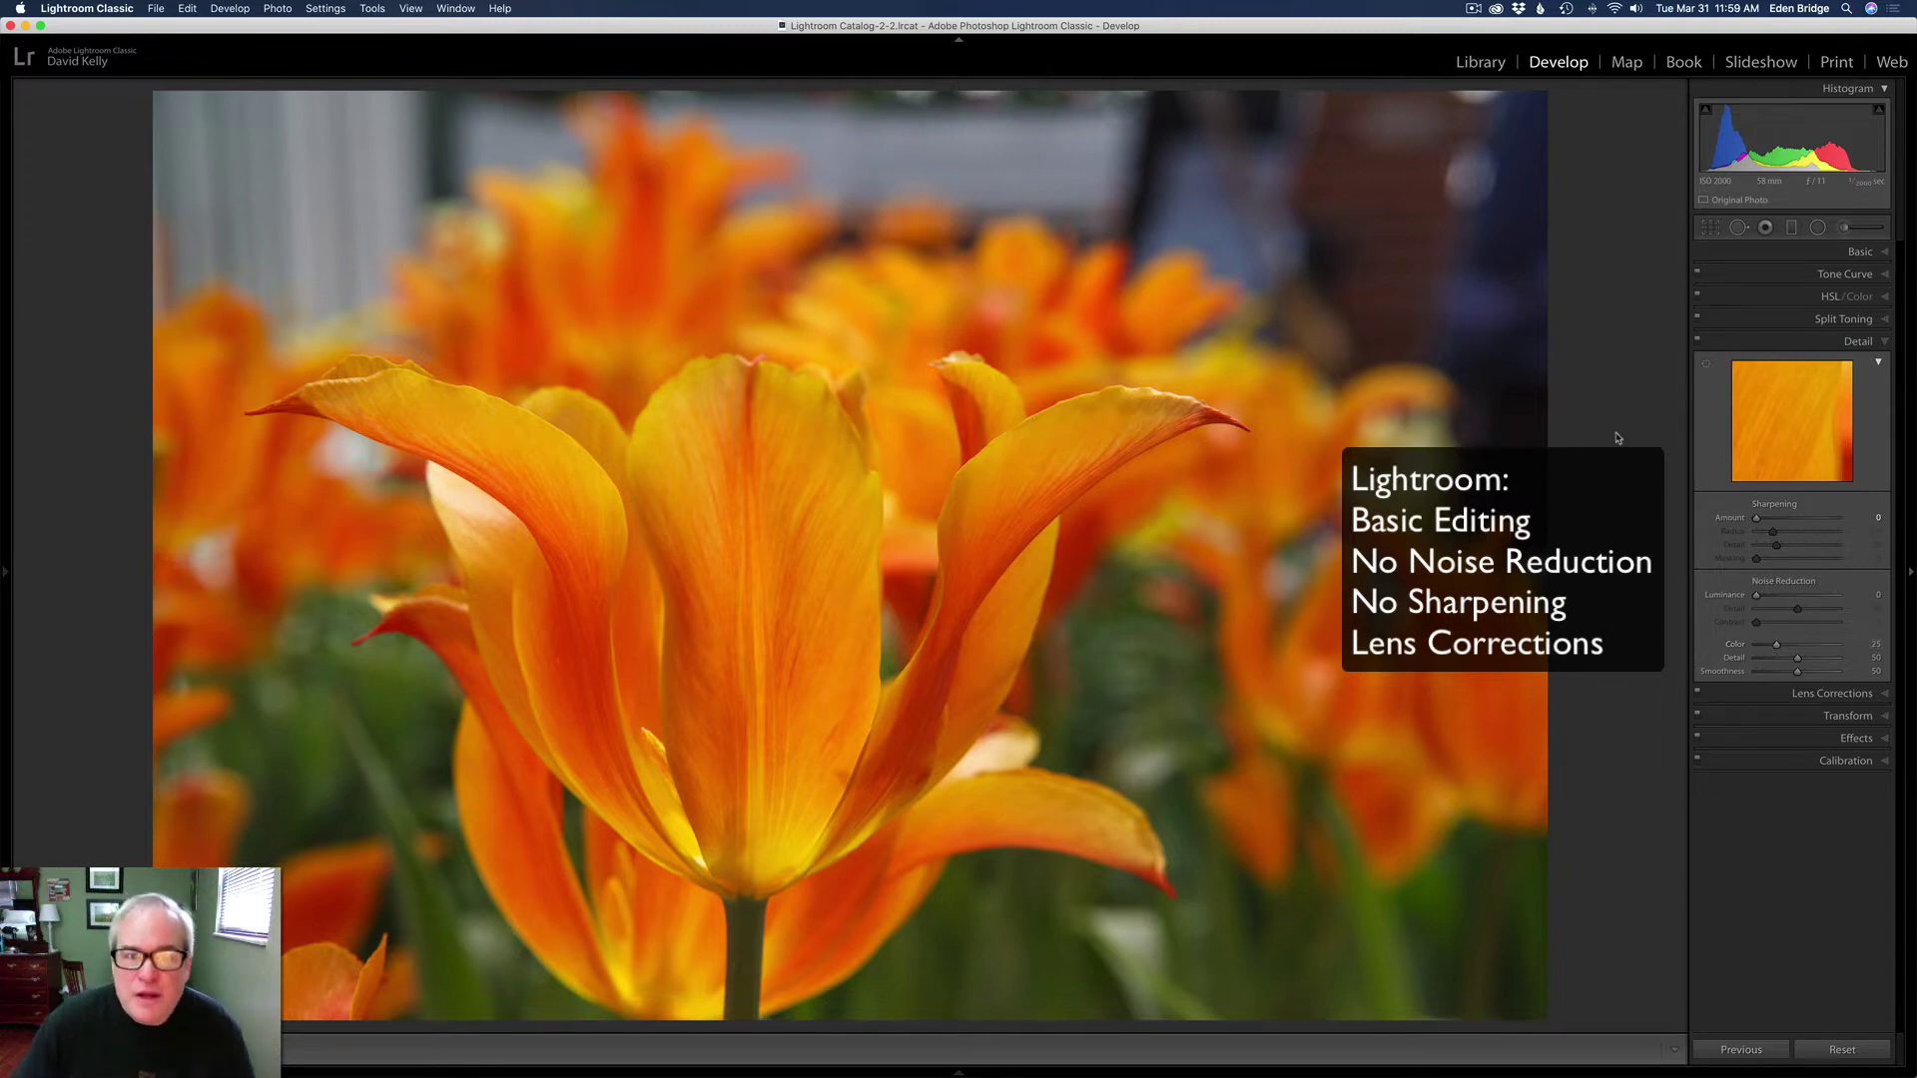
{"action": "left_click", "coordinate": [1199, 352]}
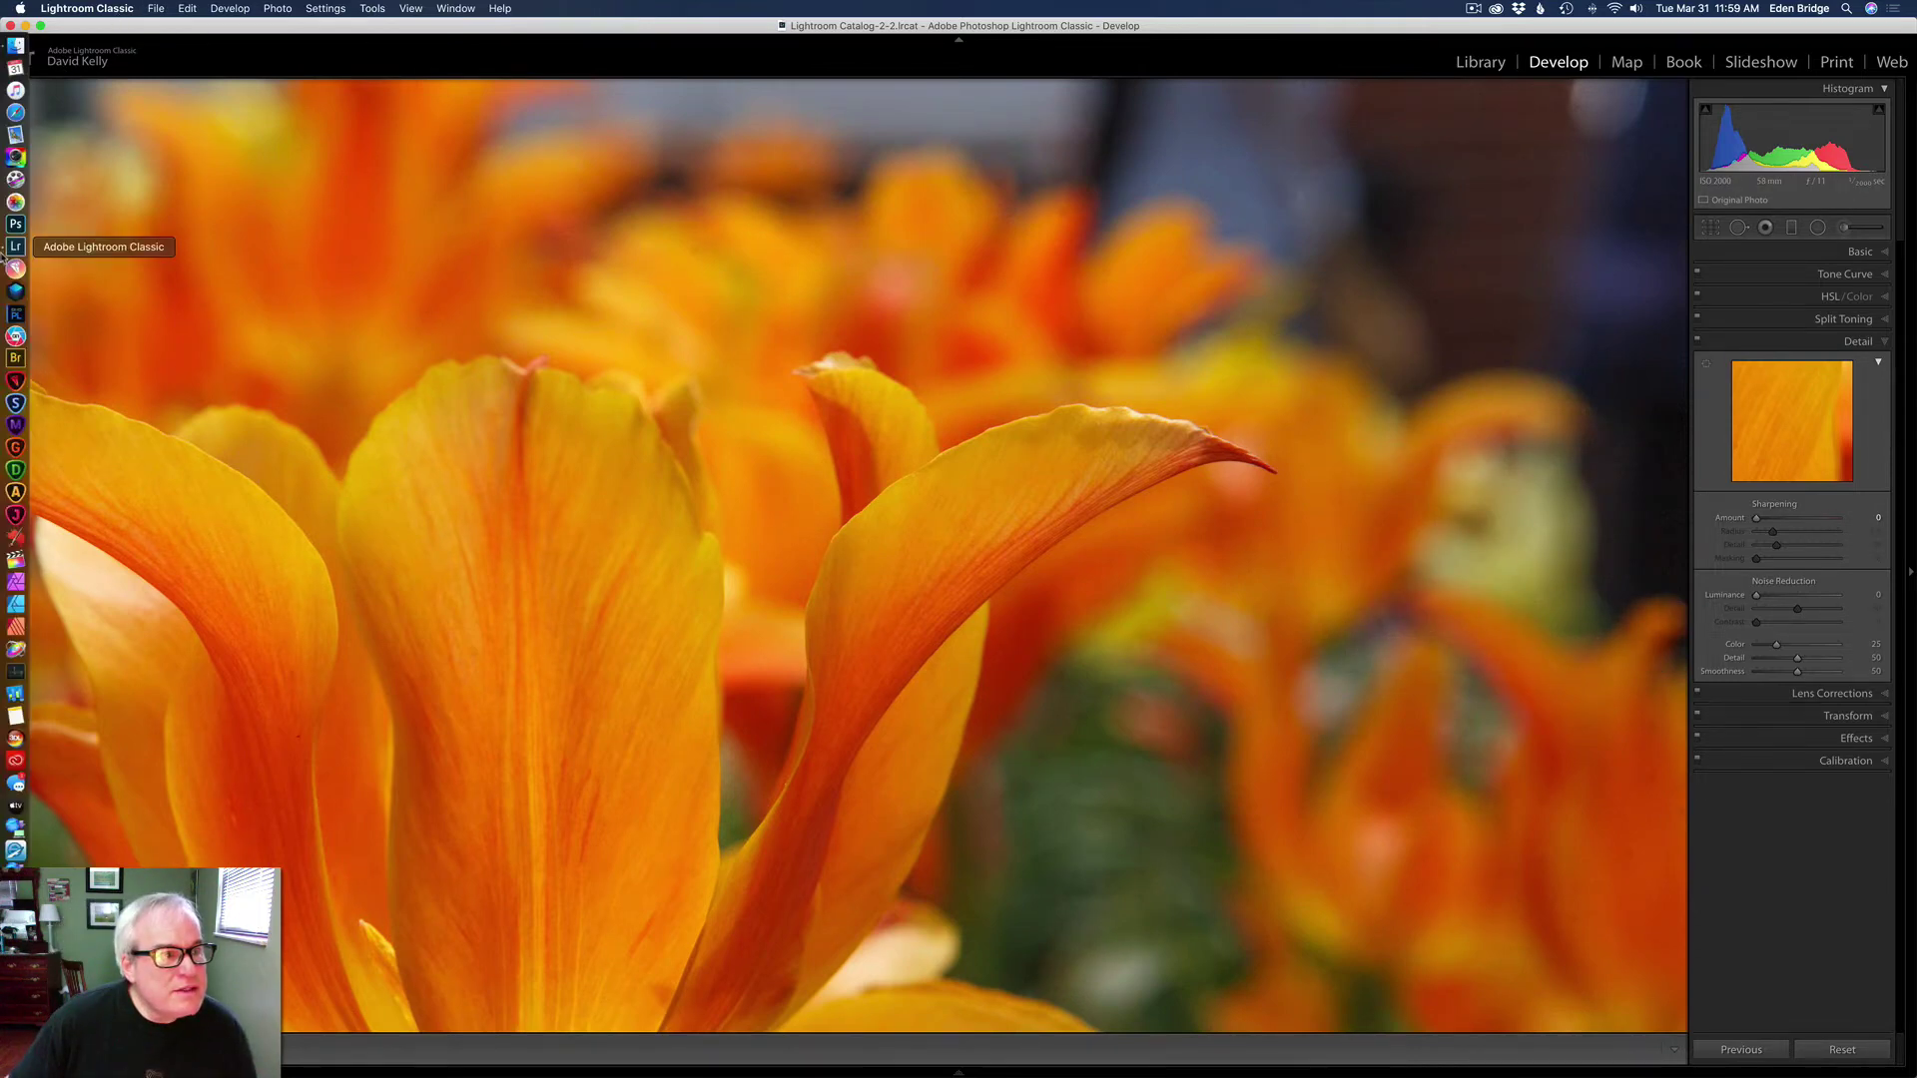
{"action": "mouse_move", "coordinate": [4, 320]}
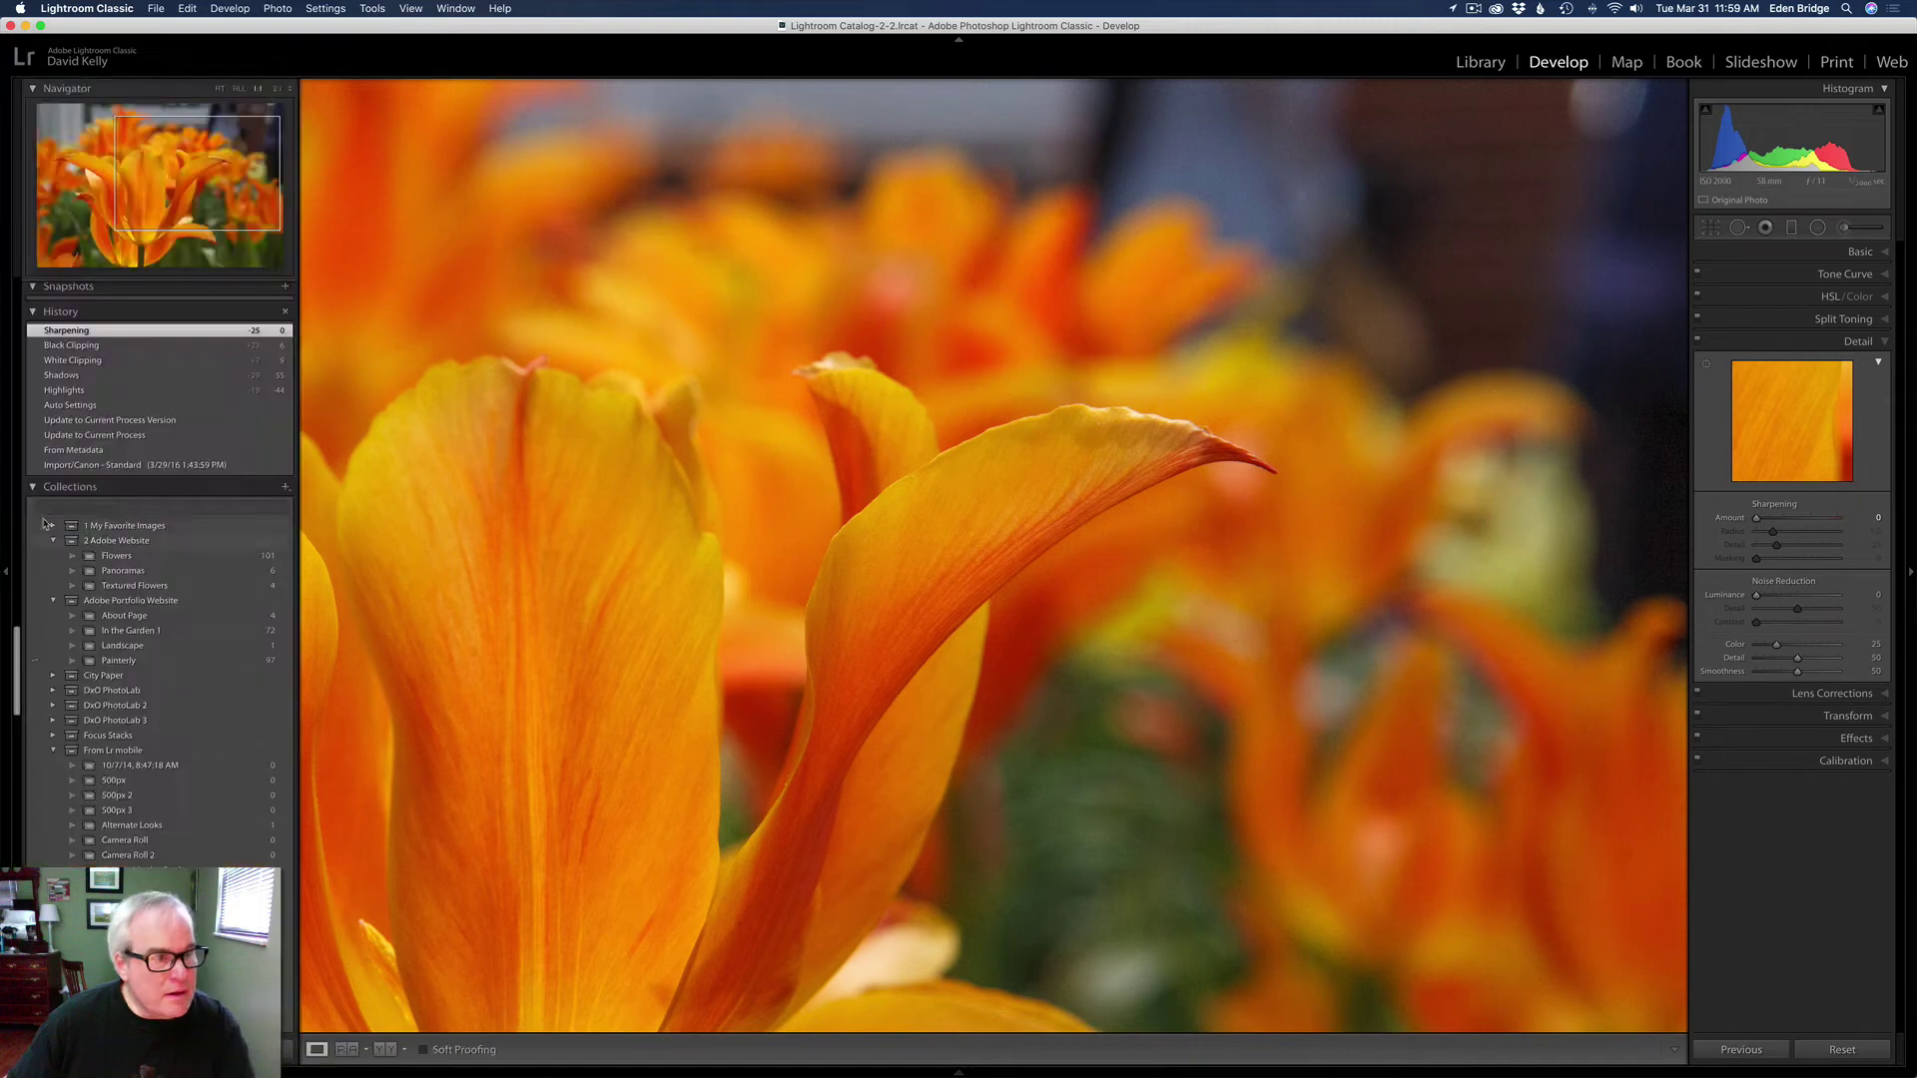
{"action": "left_click", "coordinate": [288, 89]}
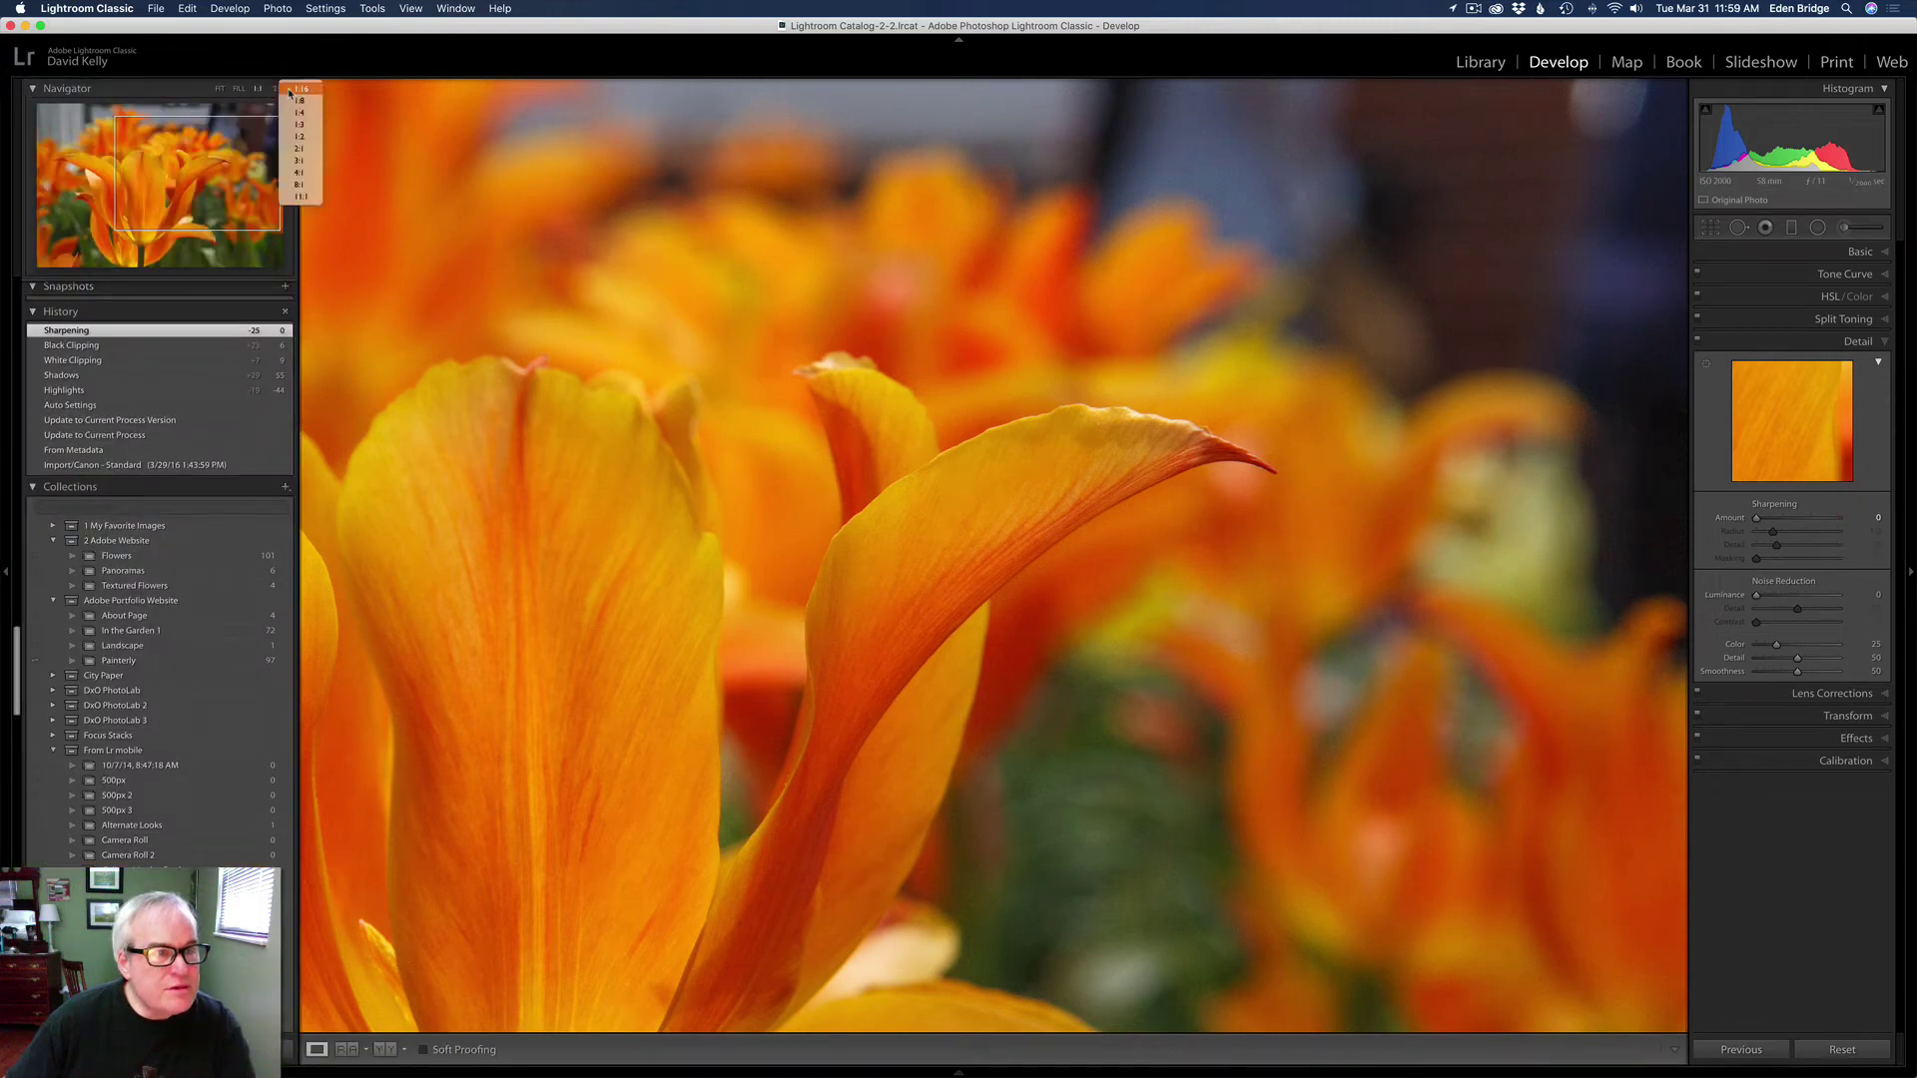
{"action": "left_click", "coordinate": [298, 160]}
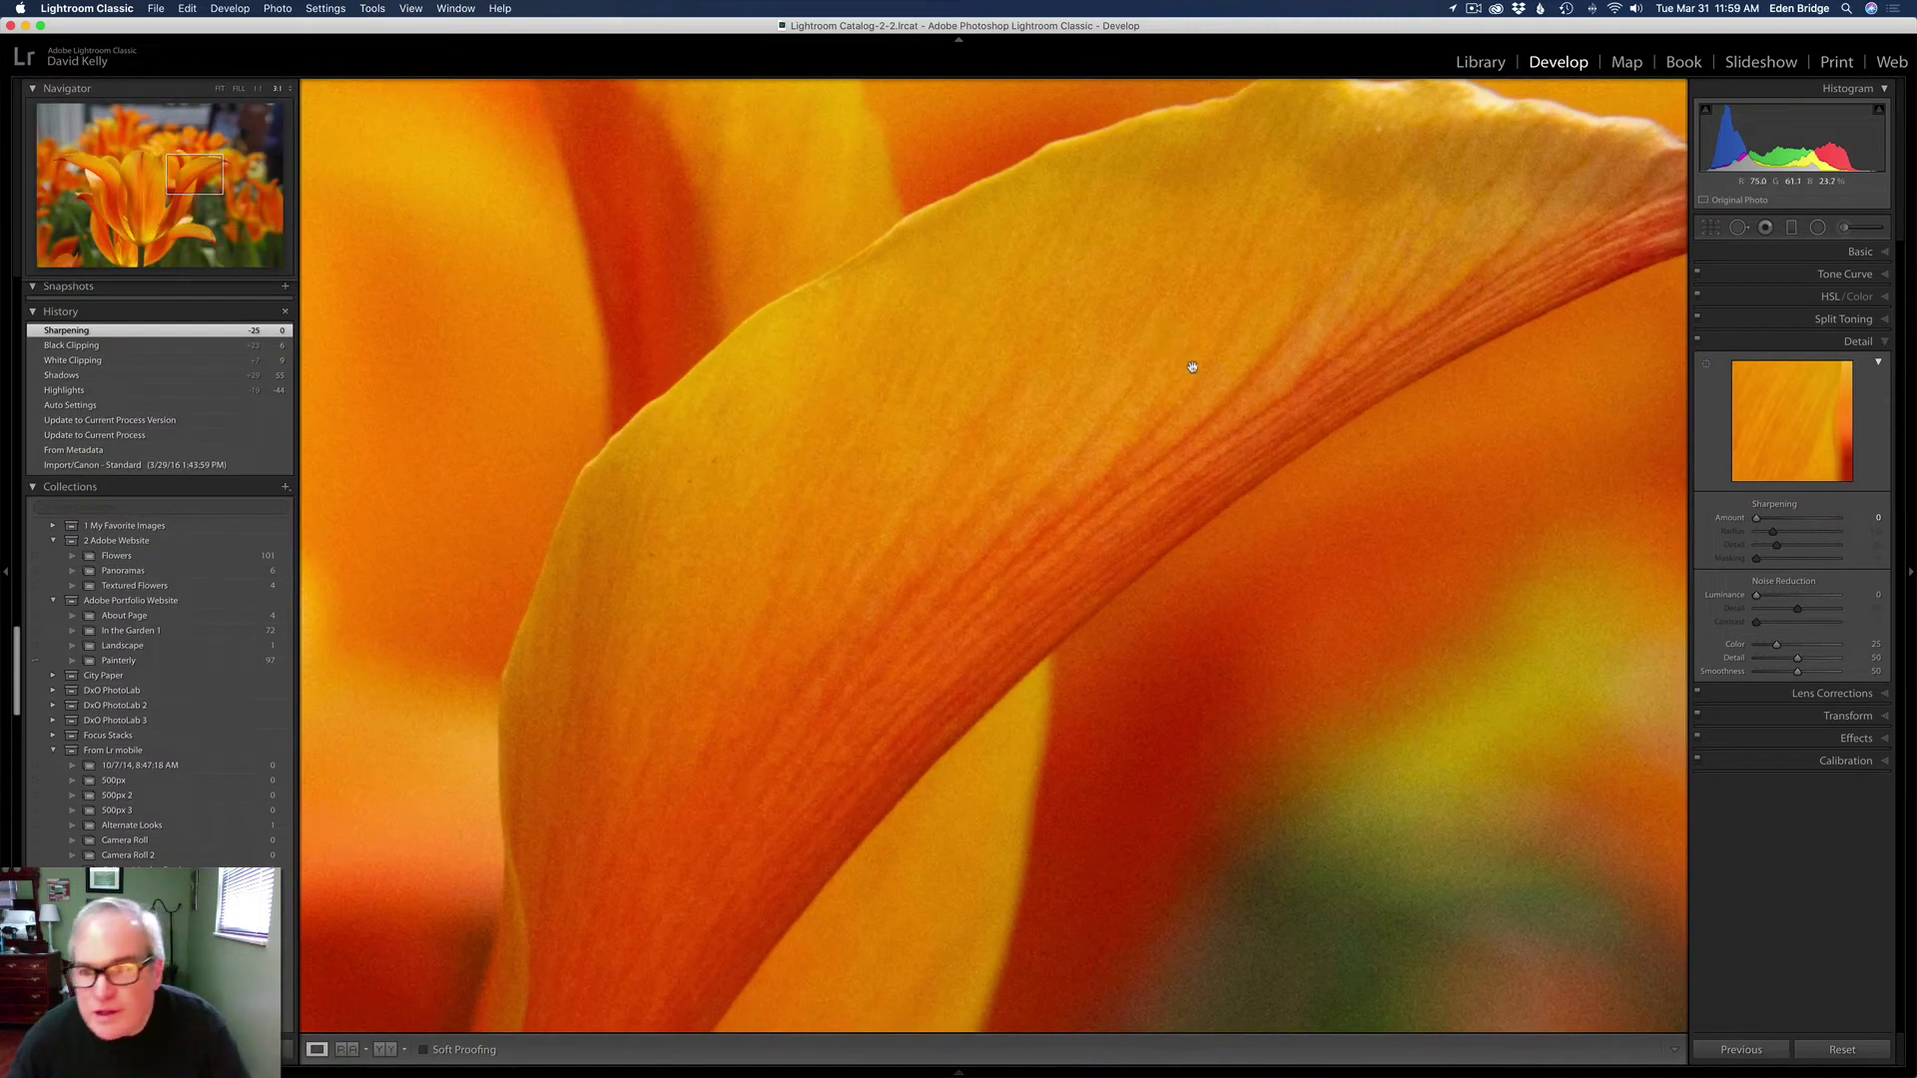
{"action": "left_click_drag", "start_coordinate": [1468, 539], "coordinate": [984, 320]}
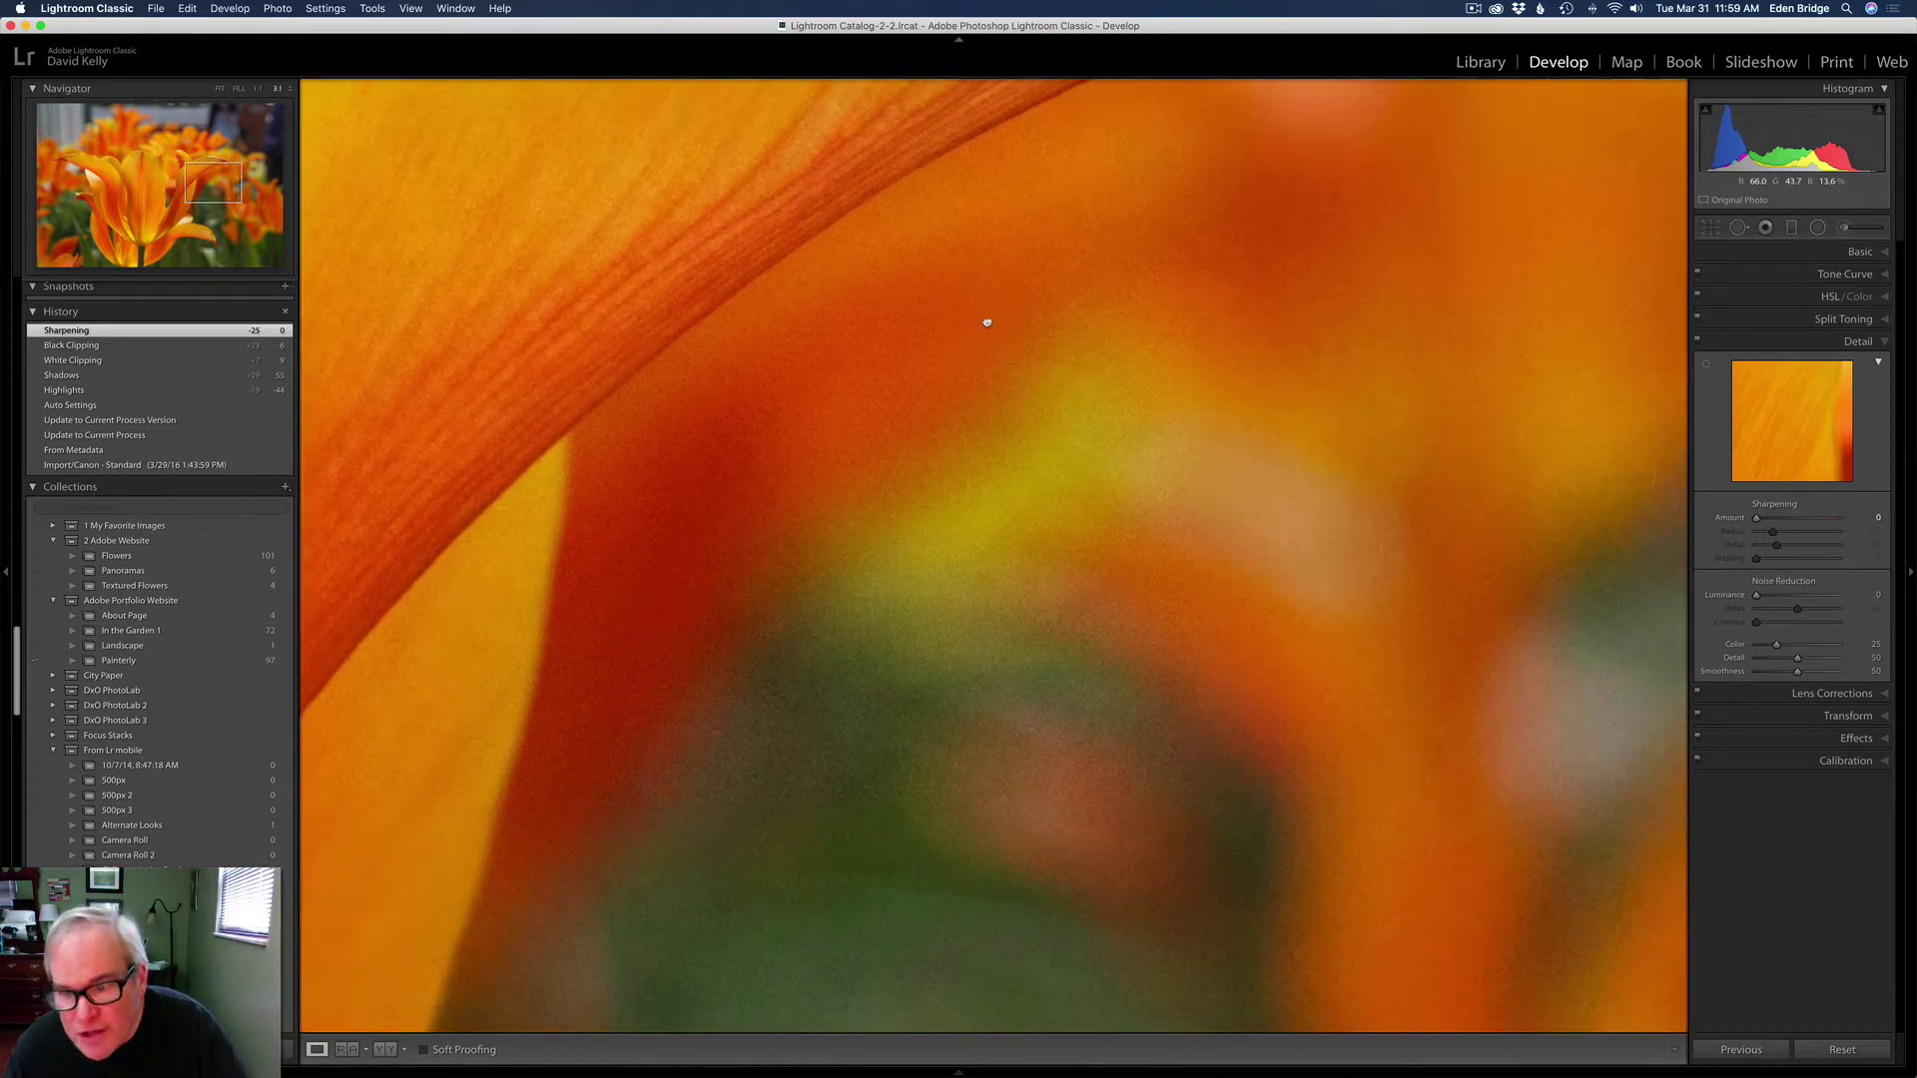
{"action": "left_click", "coordinate": [1331, 580]}
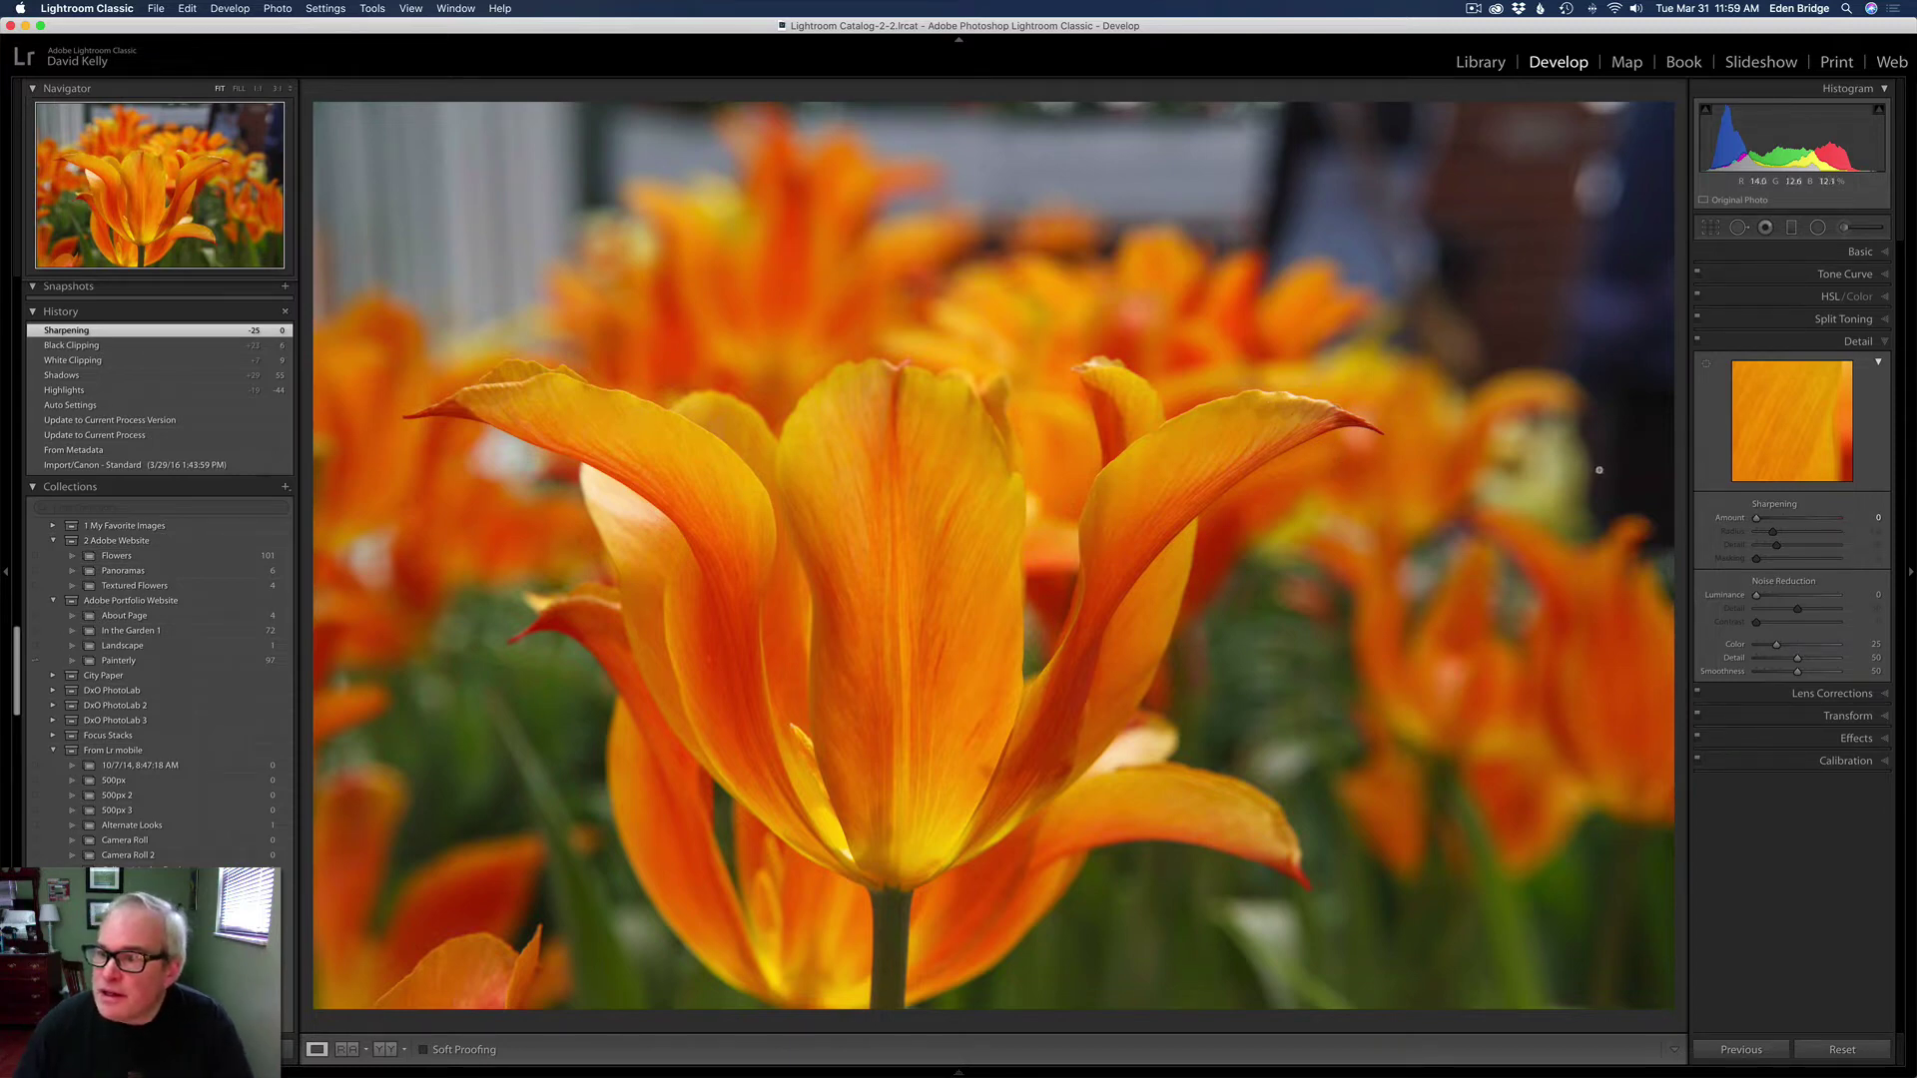
- Enable Remove Chromatic Aberration and lens Profile Corrections for the tulip photo
{"action": "left_click", "coordinate": [1840, 693]}
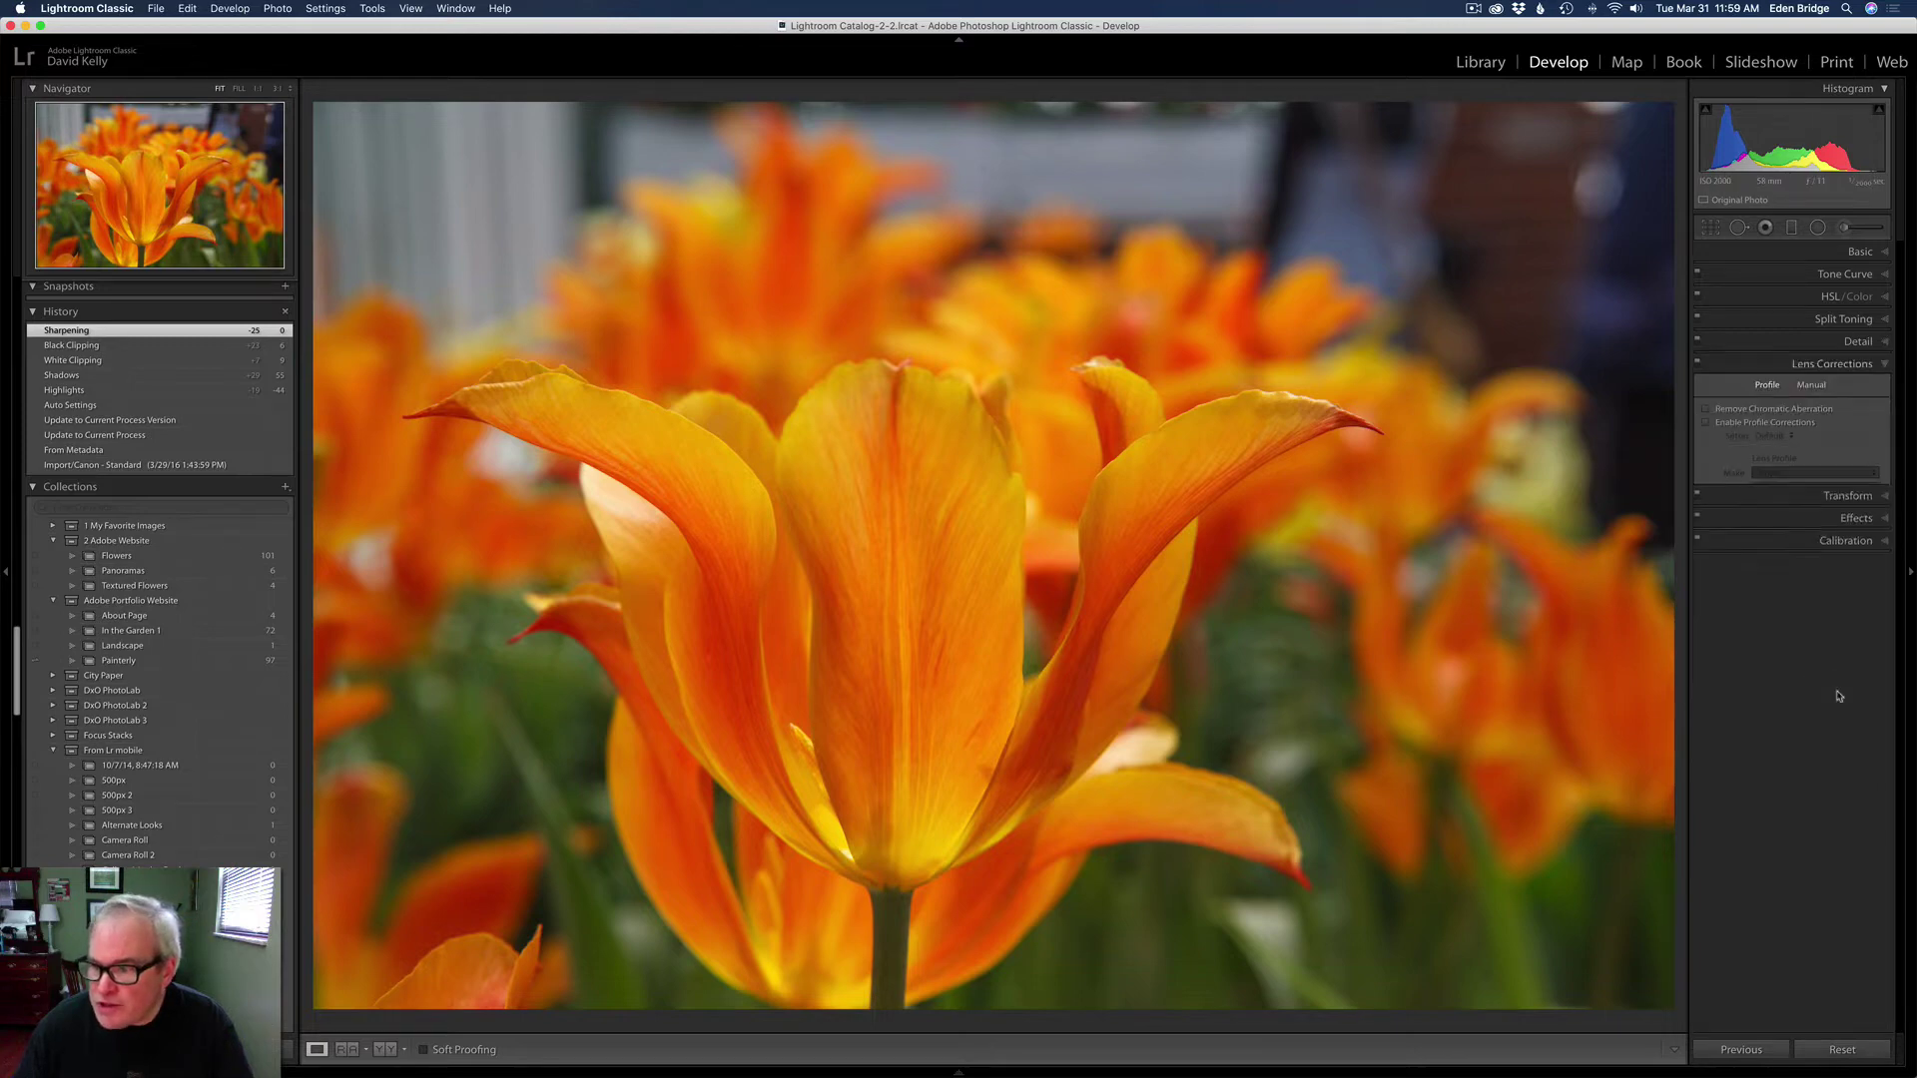
{"action": "left_click", "coordinate": [1708, 409]}
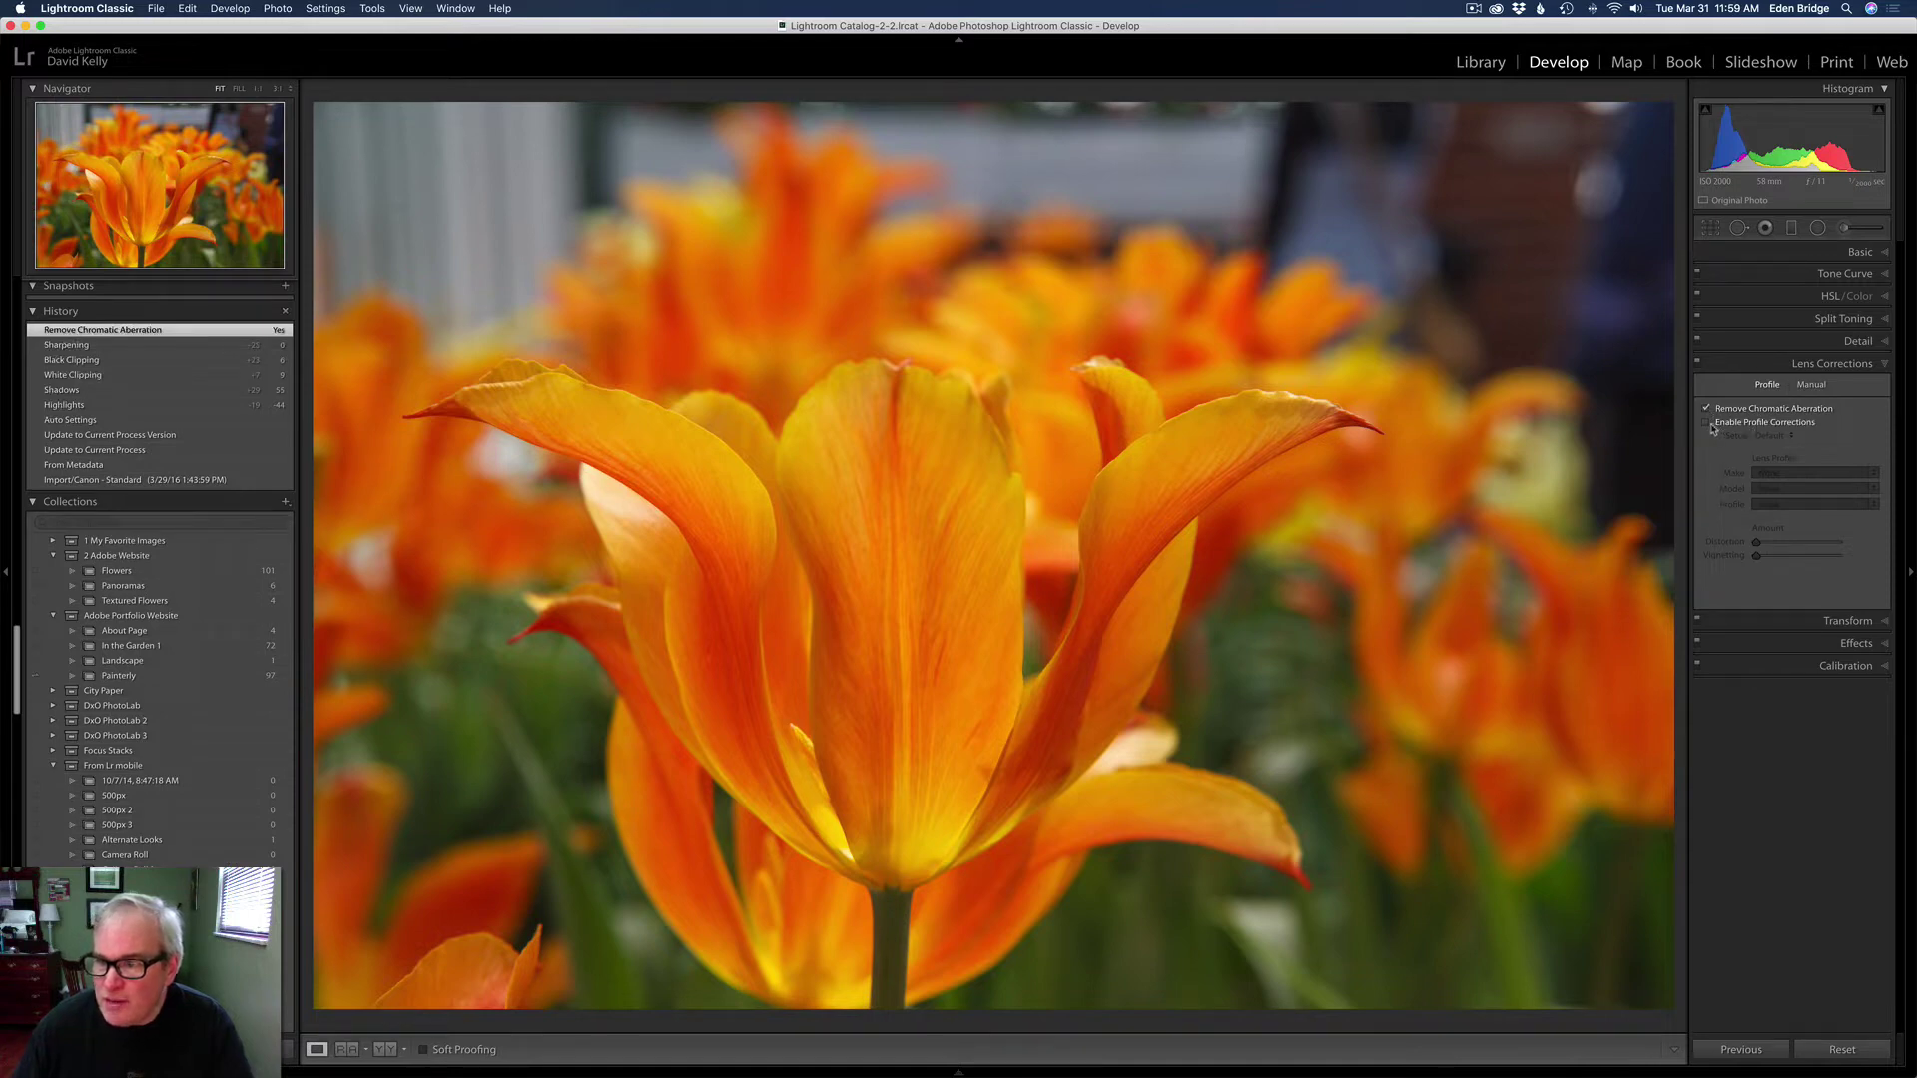
{"action": "left_click", "coordinate": [1707, 424]}
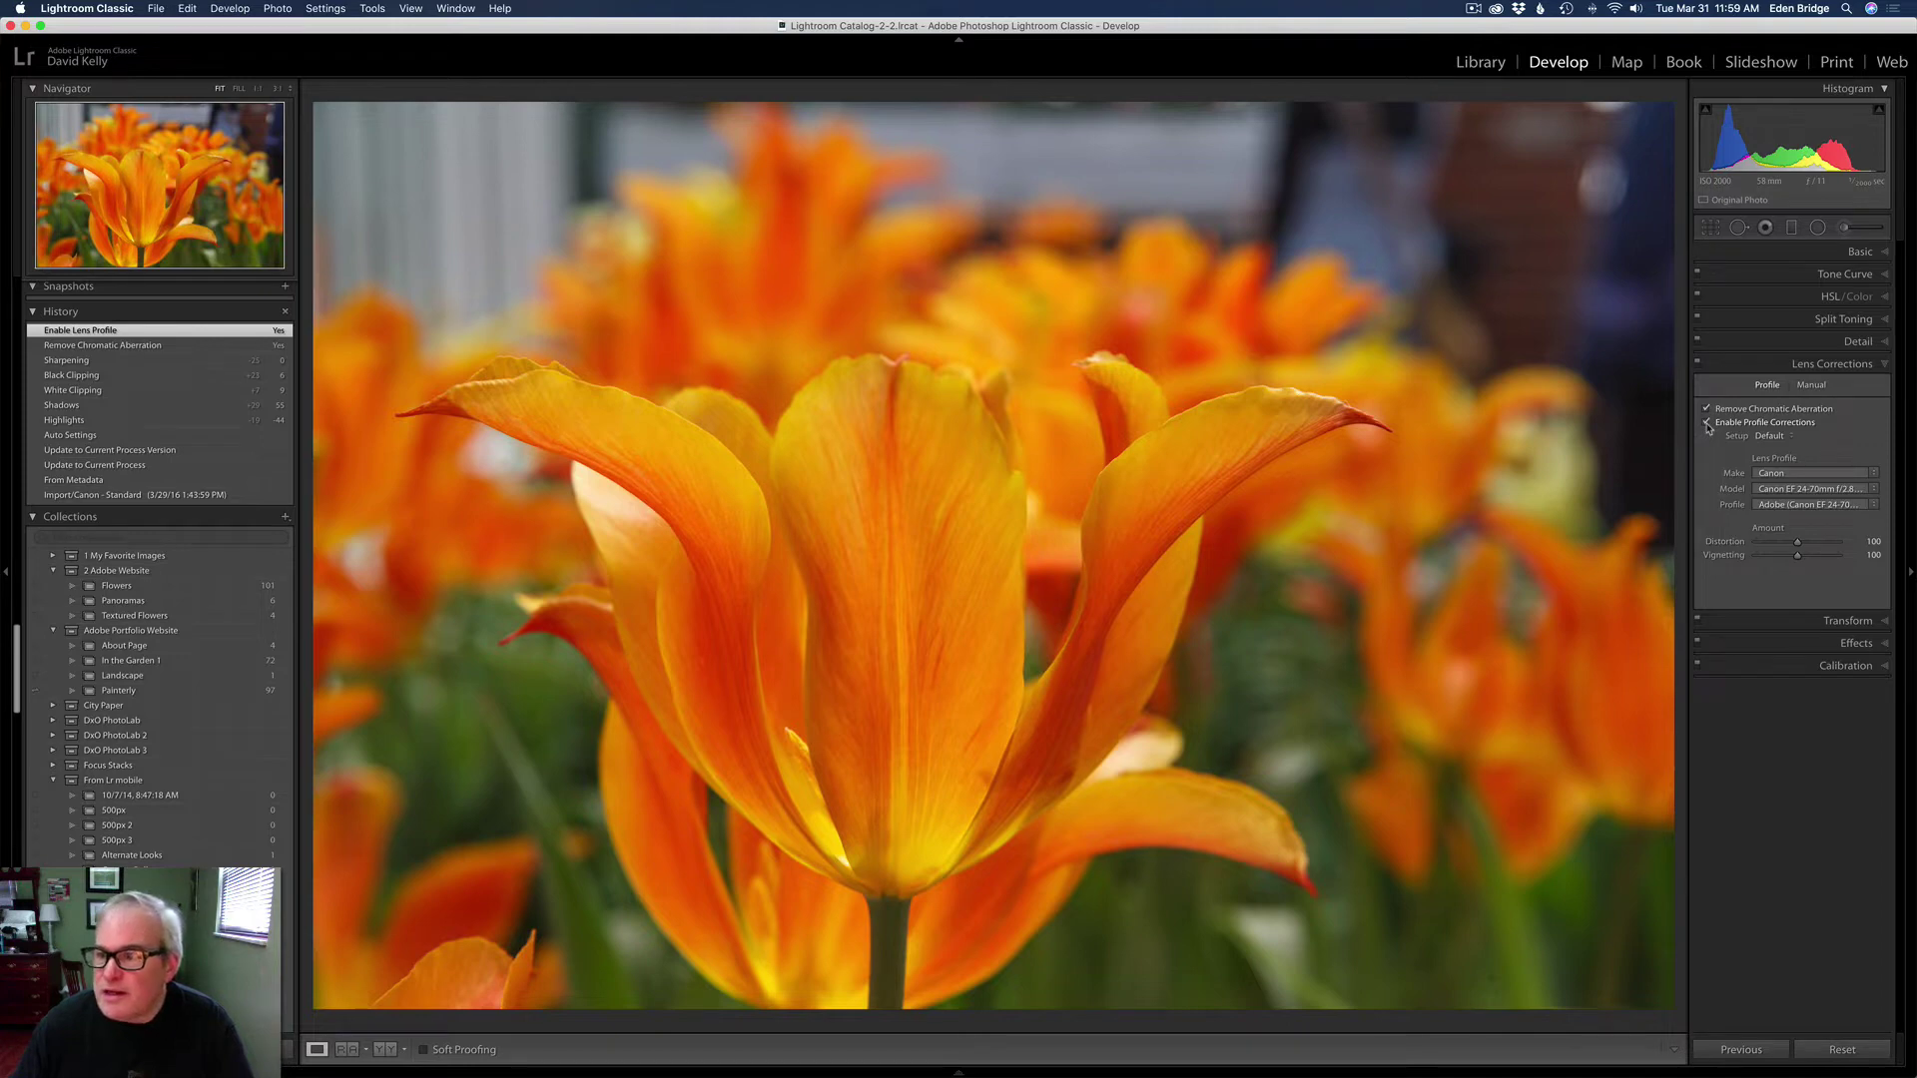
- Send the tulip photo to Adobe Photoshop 2020 for editing
{"action": "right_click", "coordinate": [1027, 424]}
{"action": "mouse_move", "coordinate": [1148, 552]}
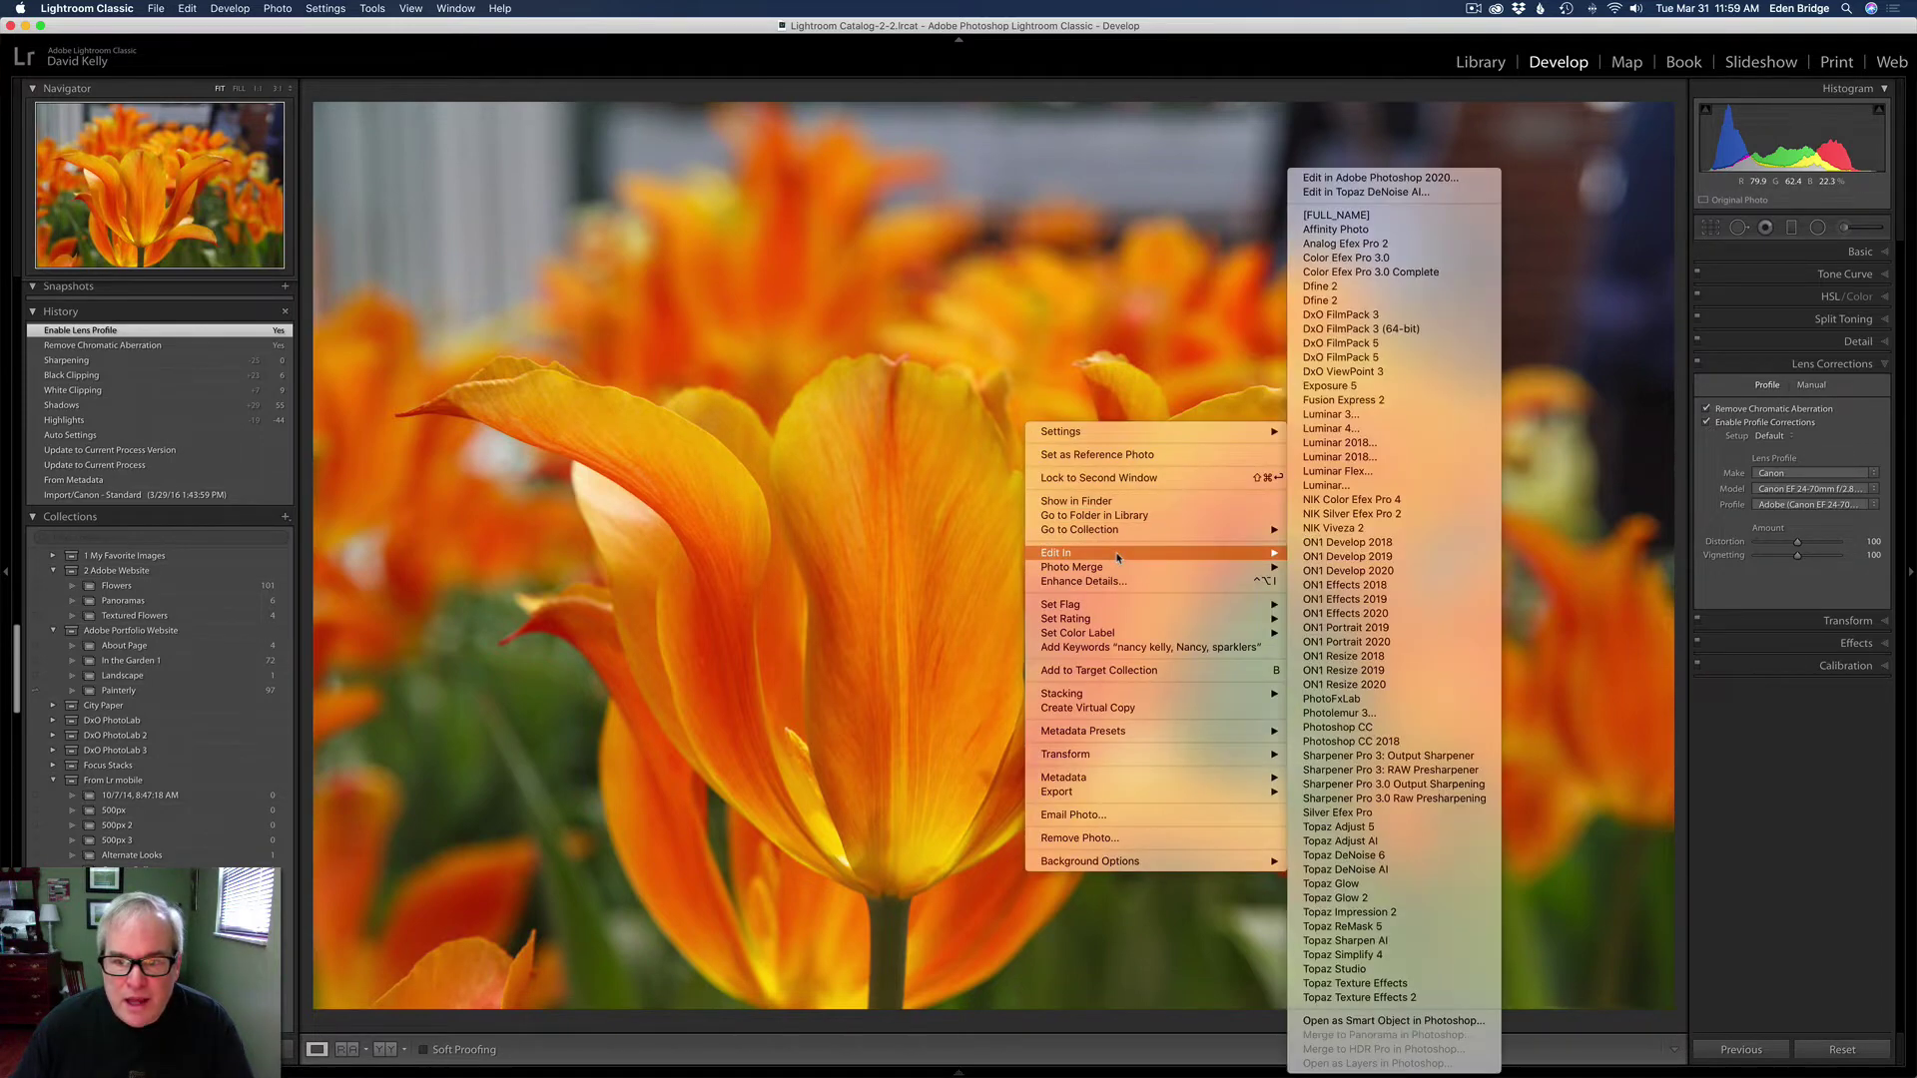
{"action": "left_click", "coordinate": [1401, 179]}
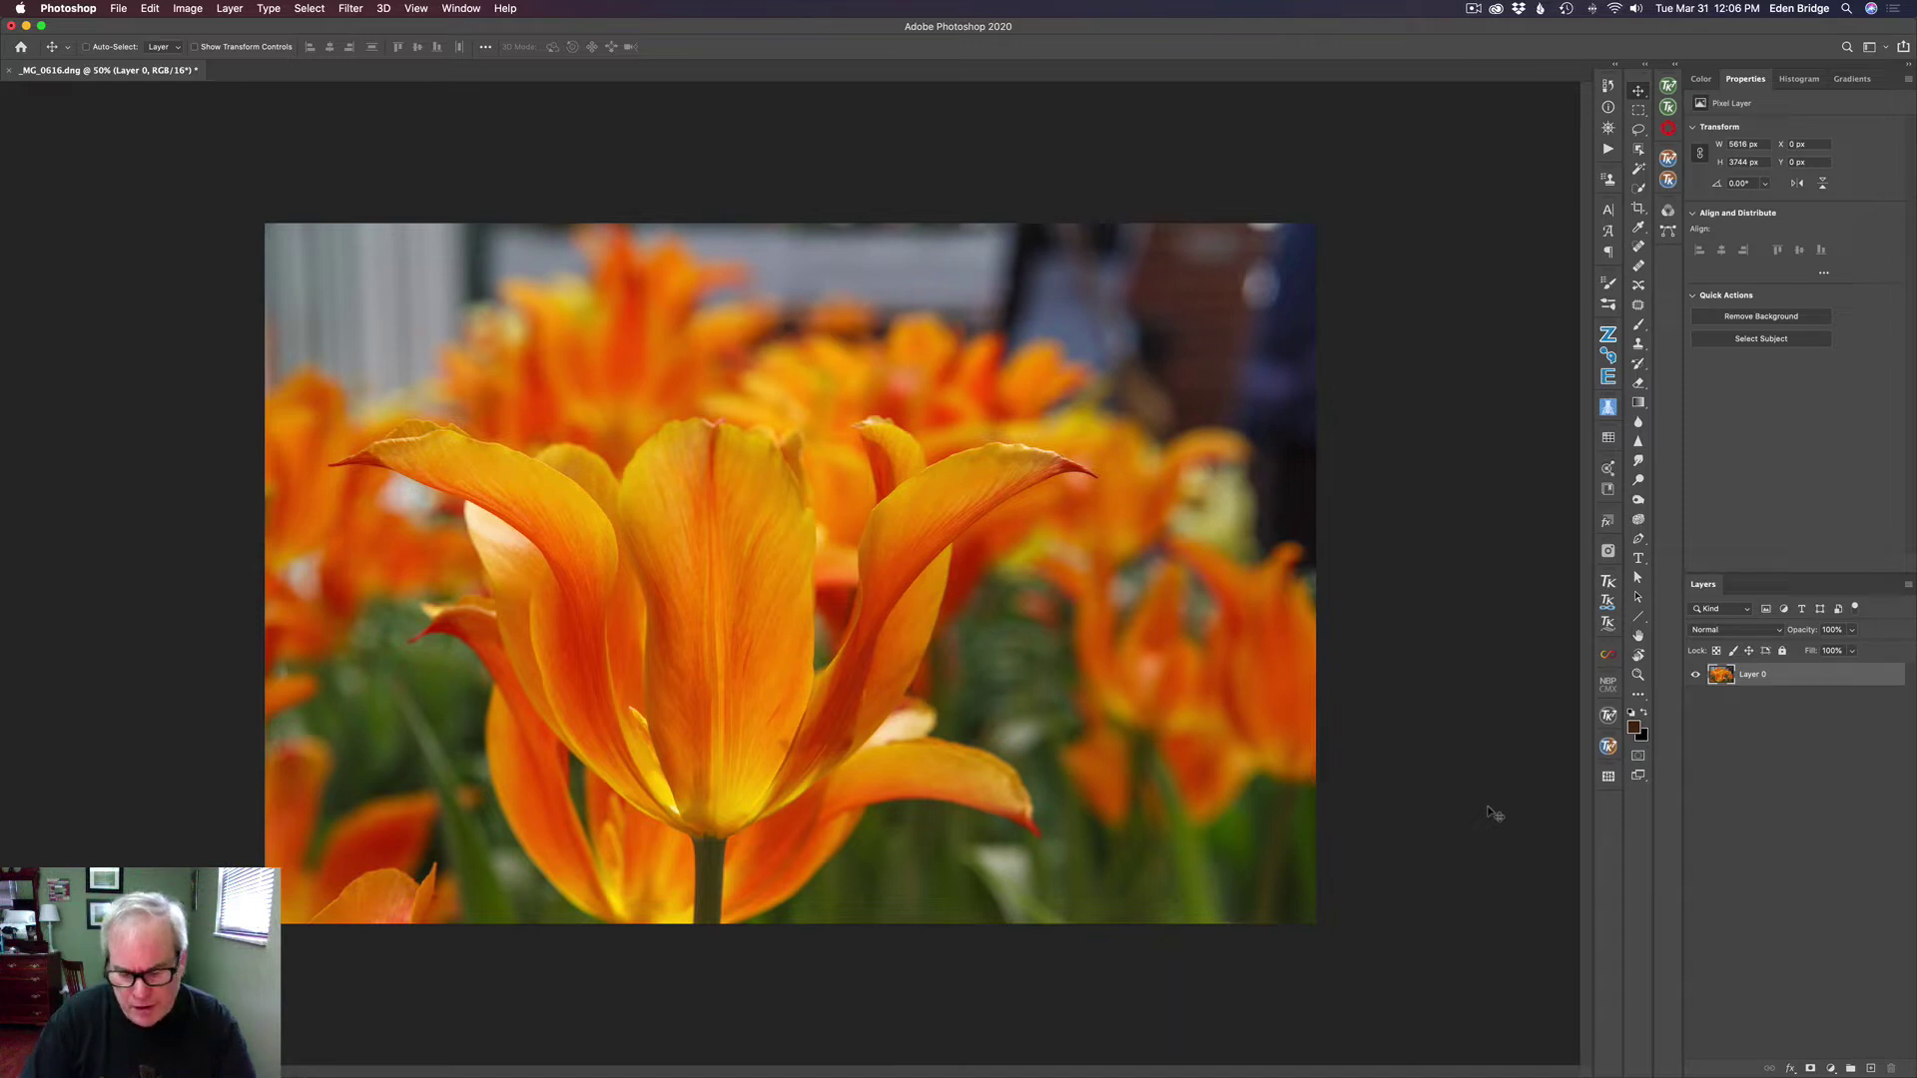
- Duplicate Layer 0 with Cmd+J and run Topaz DeNoise AI on the copy
{"action": "key", "text": "super+j"}
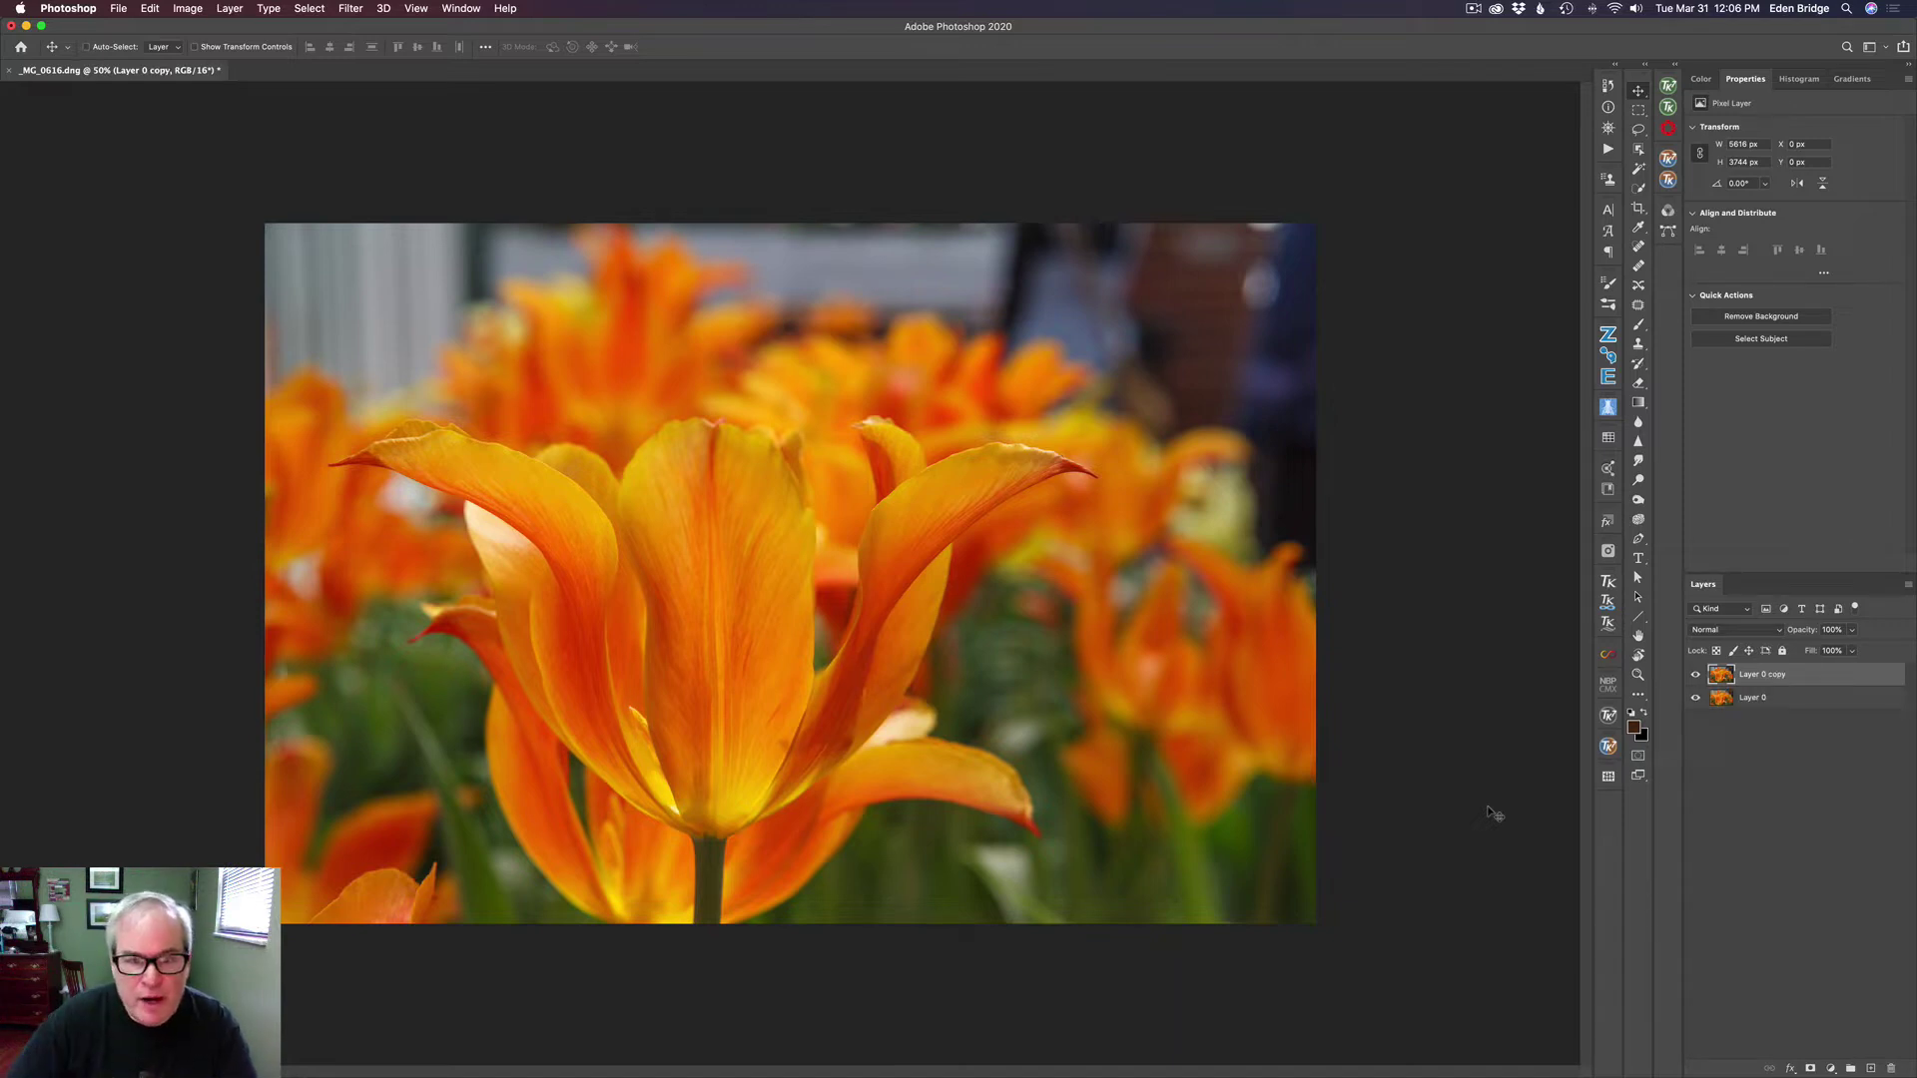
{"action": "left_click", "coordinate": [351, 8]}
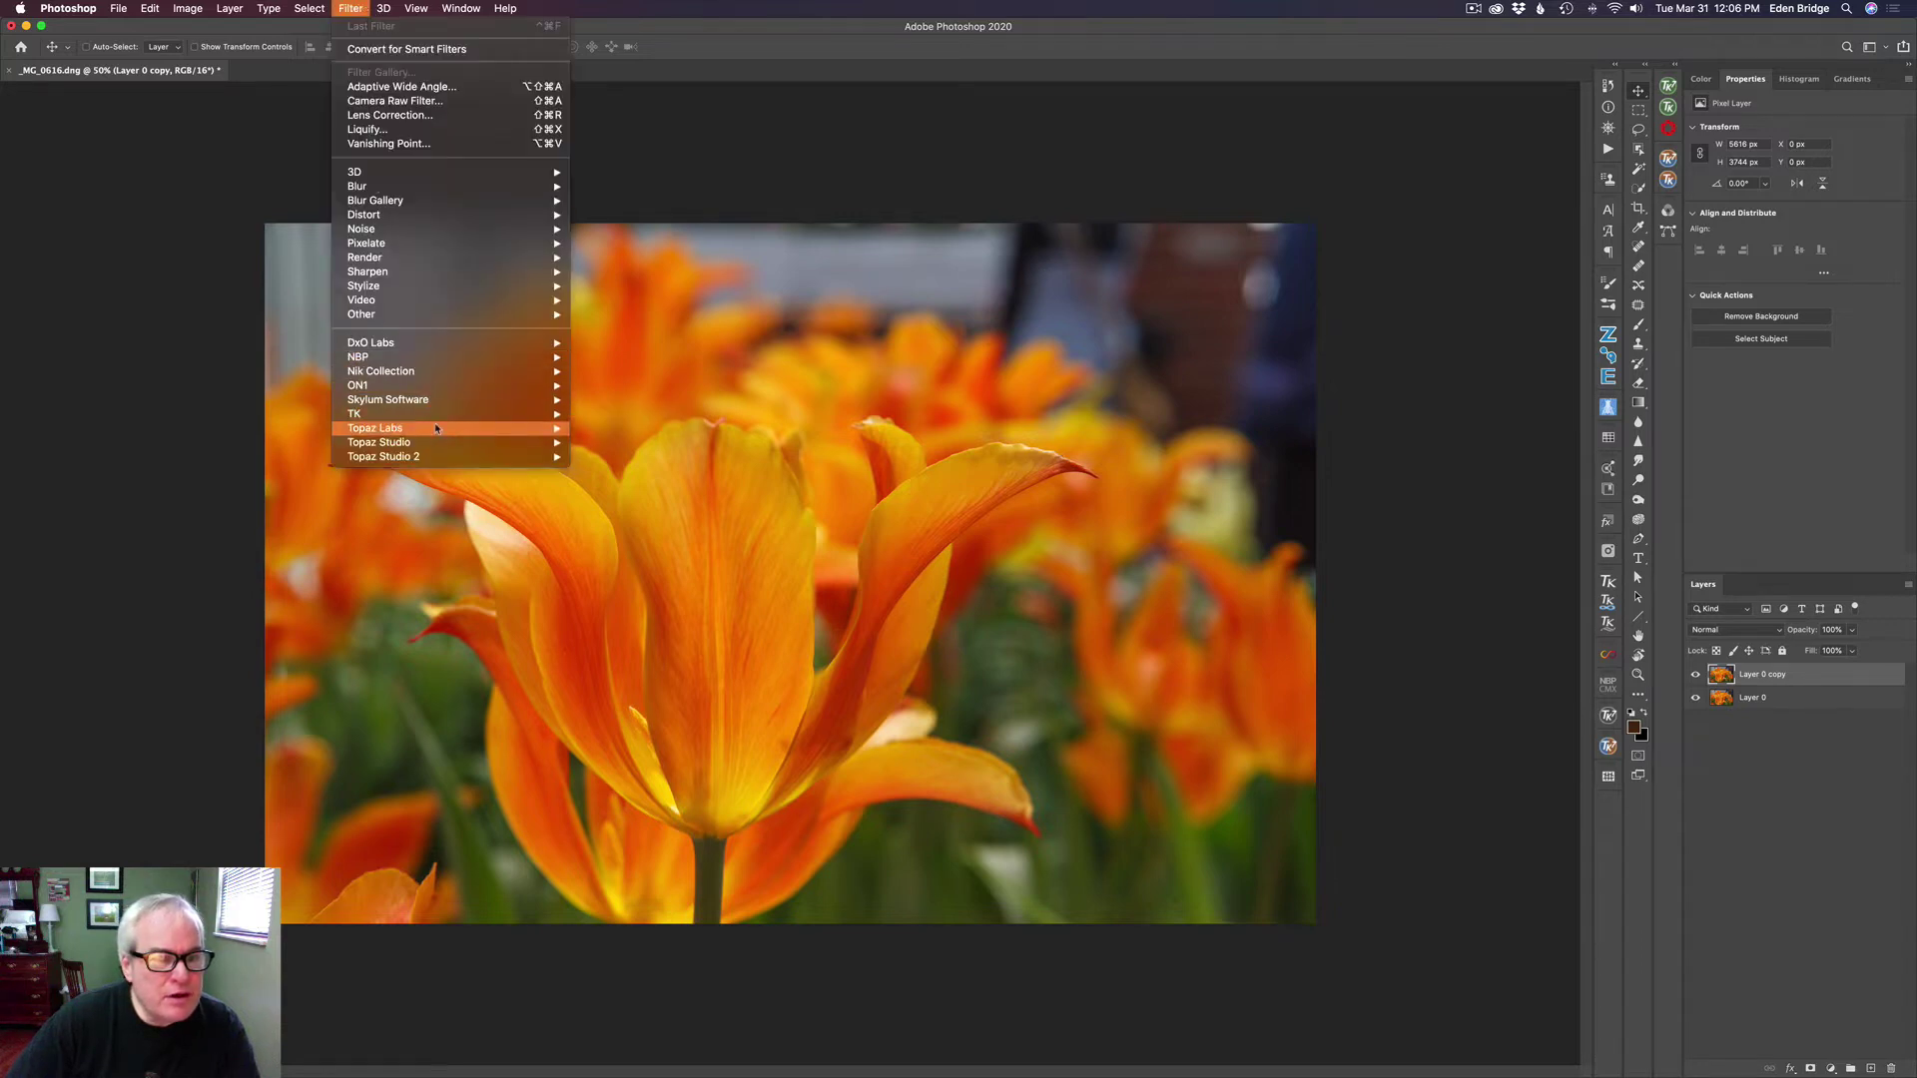
{"action": "mouse_move", "coordinate": [436, 429]}
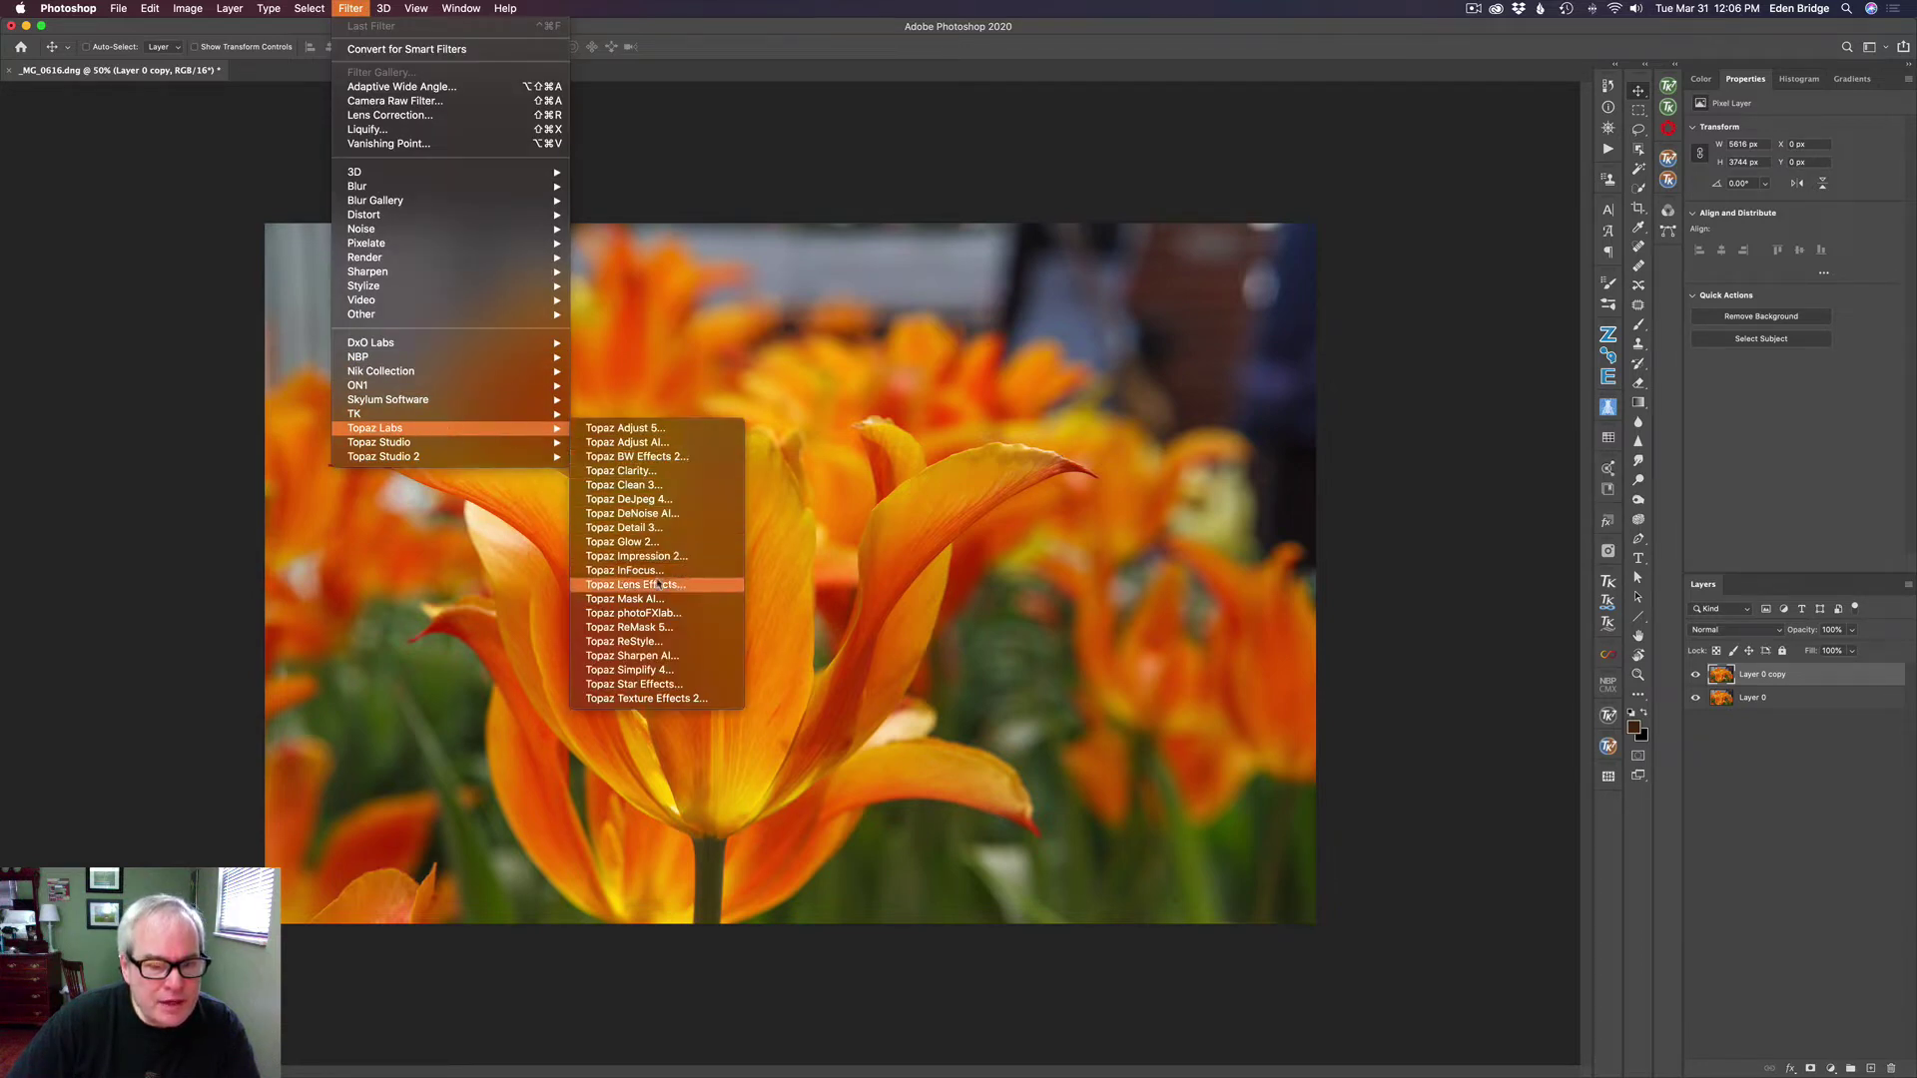
{"action": "left_click", "coordinate": [651, 515]}
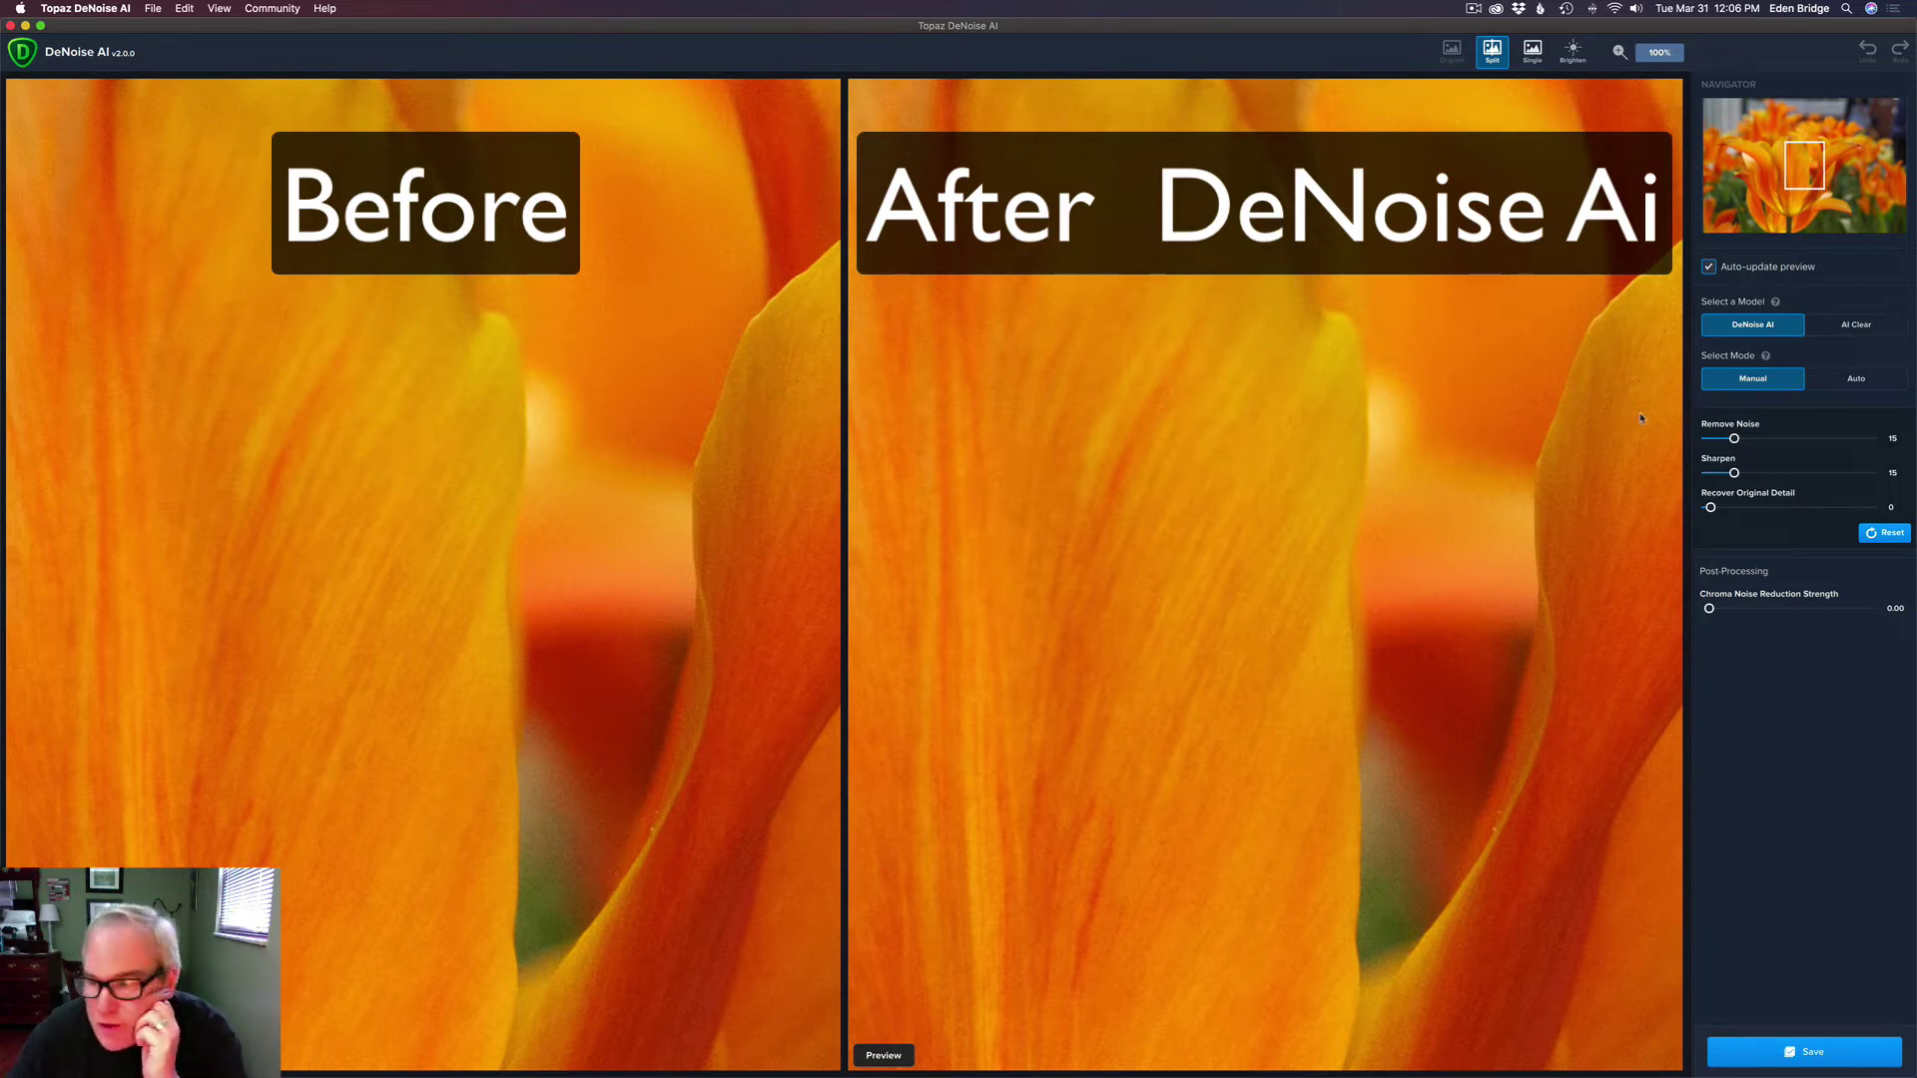
- Raise Remove Noise to 30 and save the denoised result back to Photoshop
{"action": "left_click_drag", "start_coordinate": [1735, 439], "coordinate": [1764, 442]}
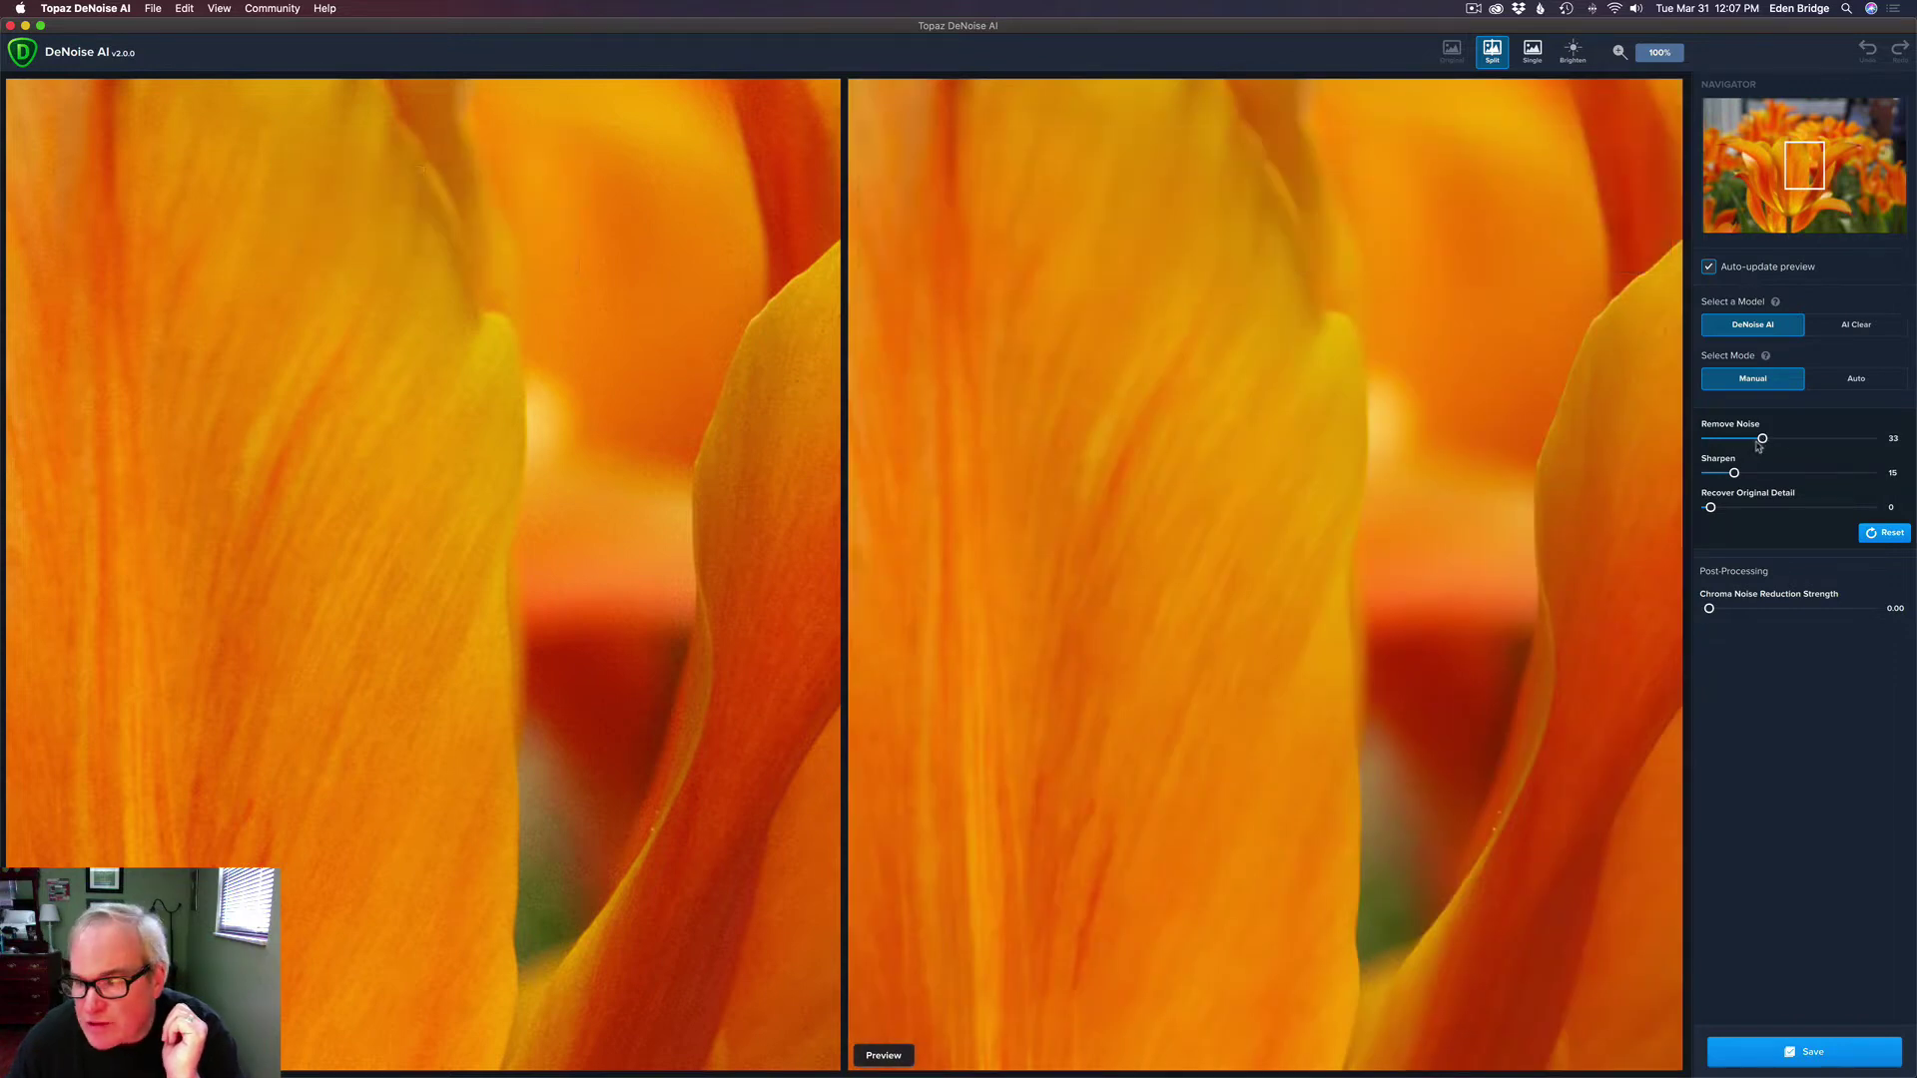
{"action": "left_click", "coordinate": [1758, 444]}
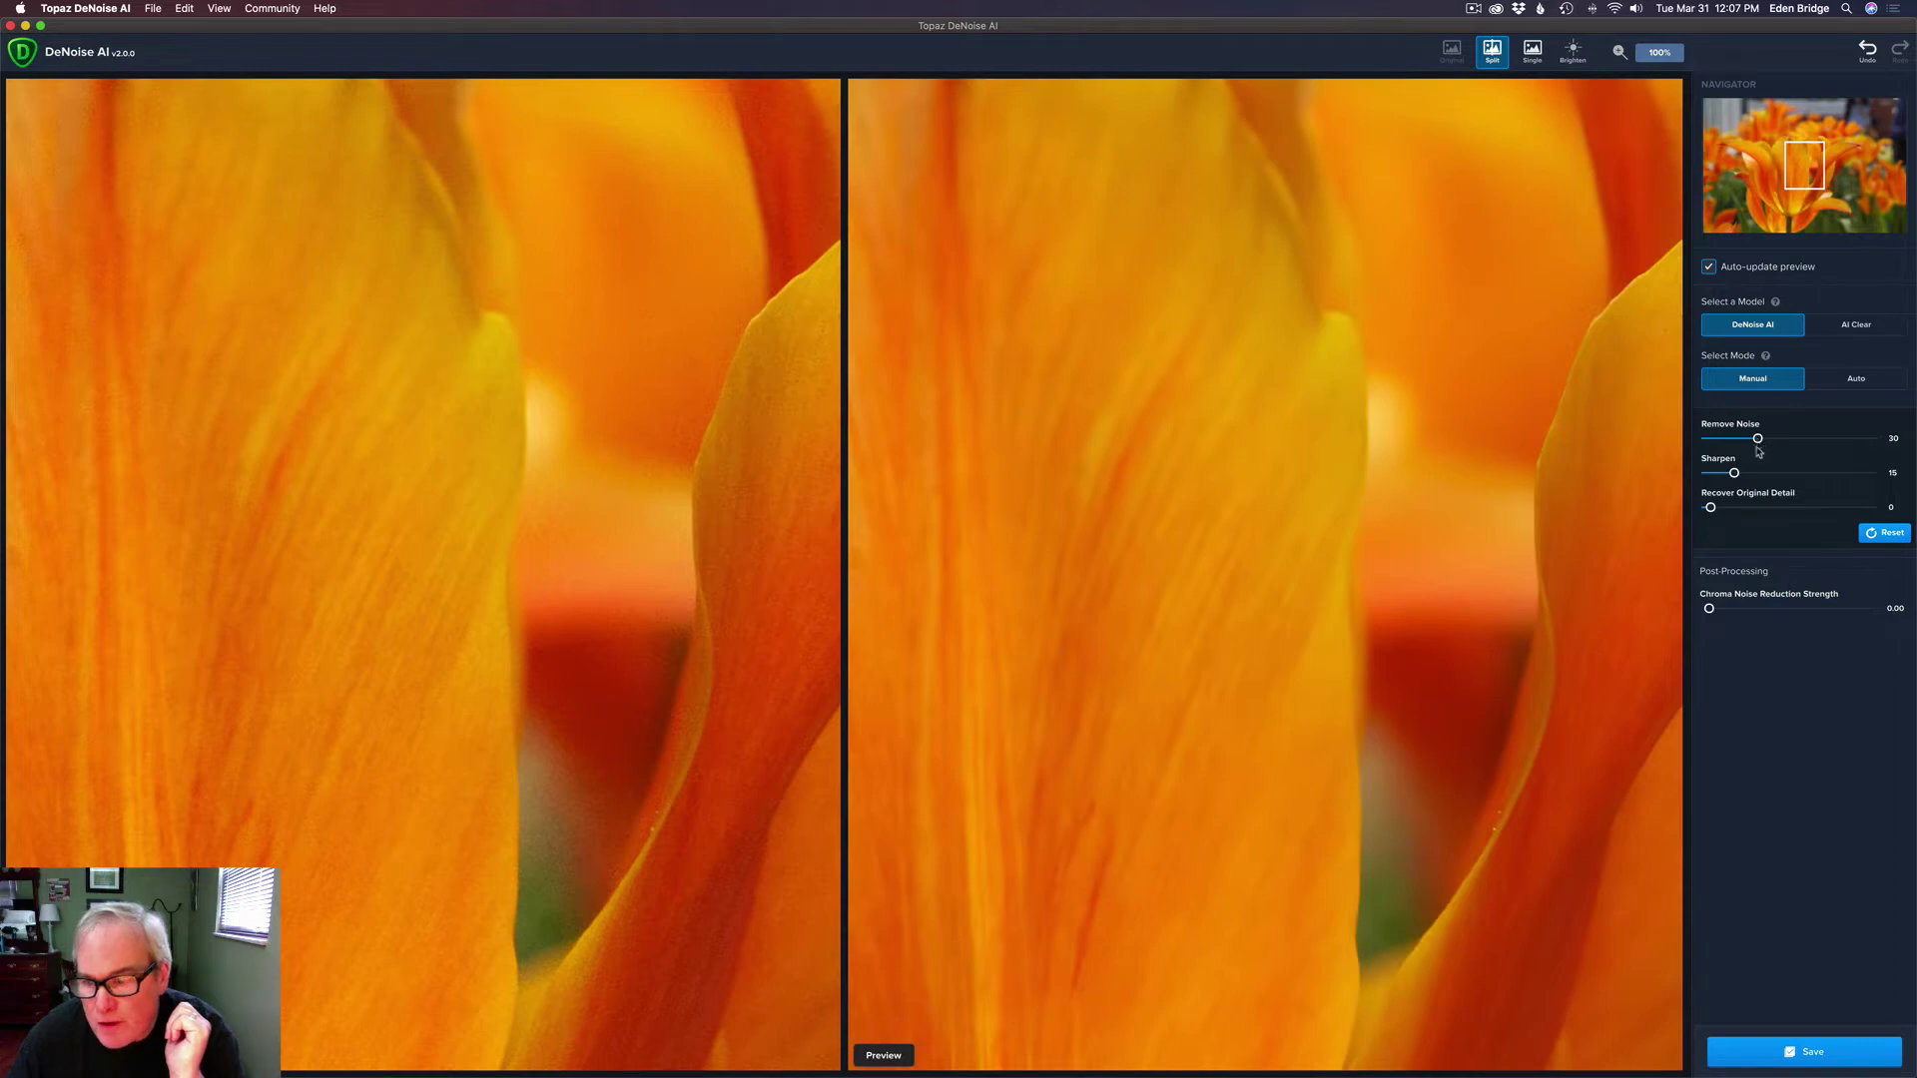
{"action": "left_click", "coordinate": [1839, 1060]}
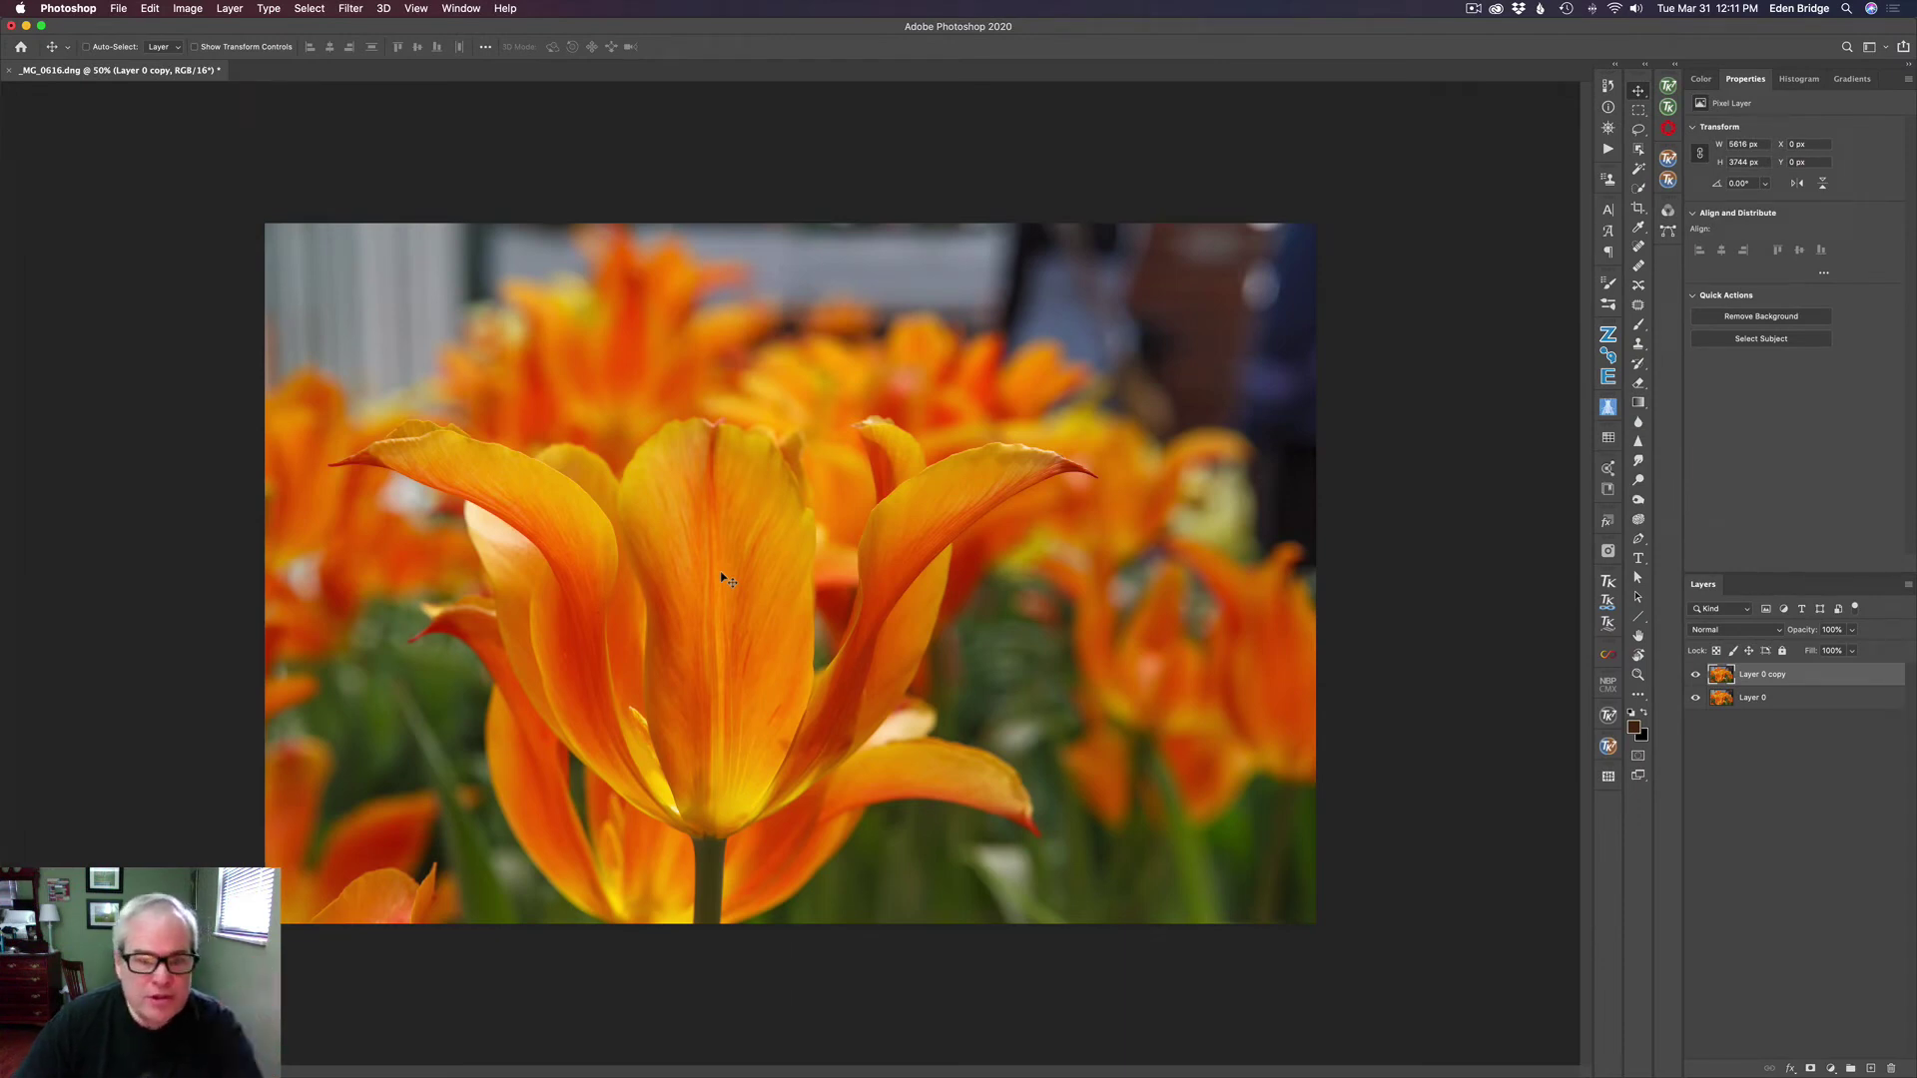
- Scroll around the denoised tulip and compare it with the original in Lightroom
{"action": "scroll", "coordinate": [769, 562], "scroll_direction": "up", "scroll_amount": 5}
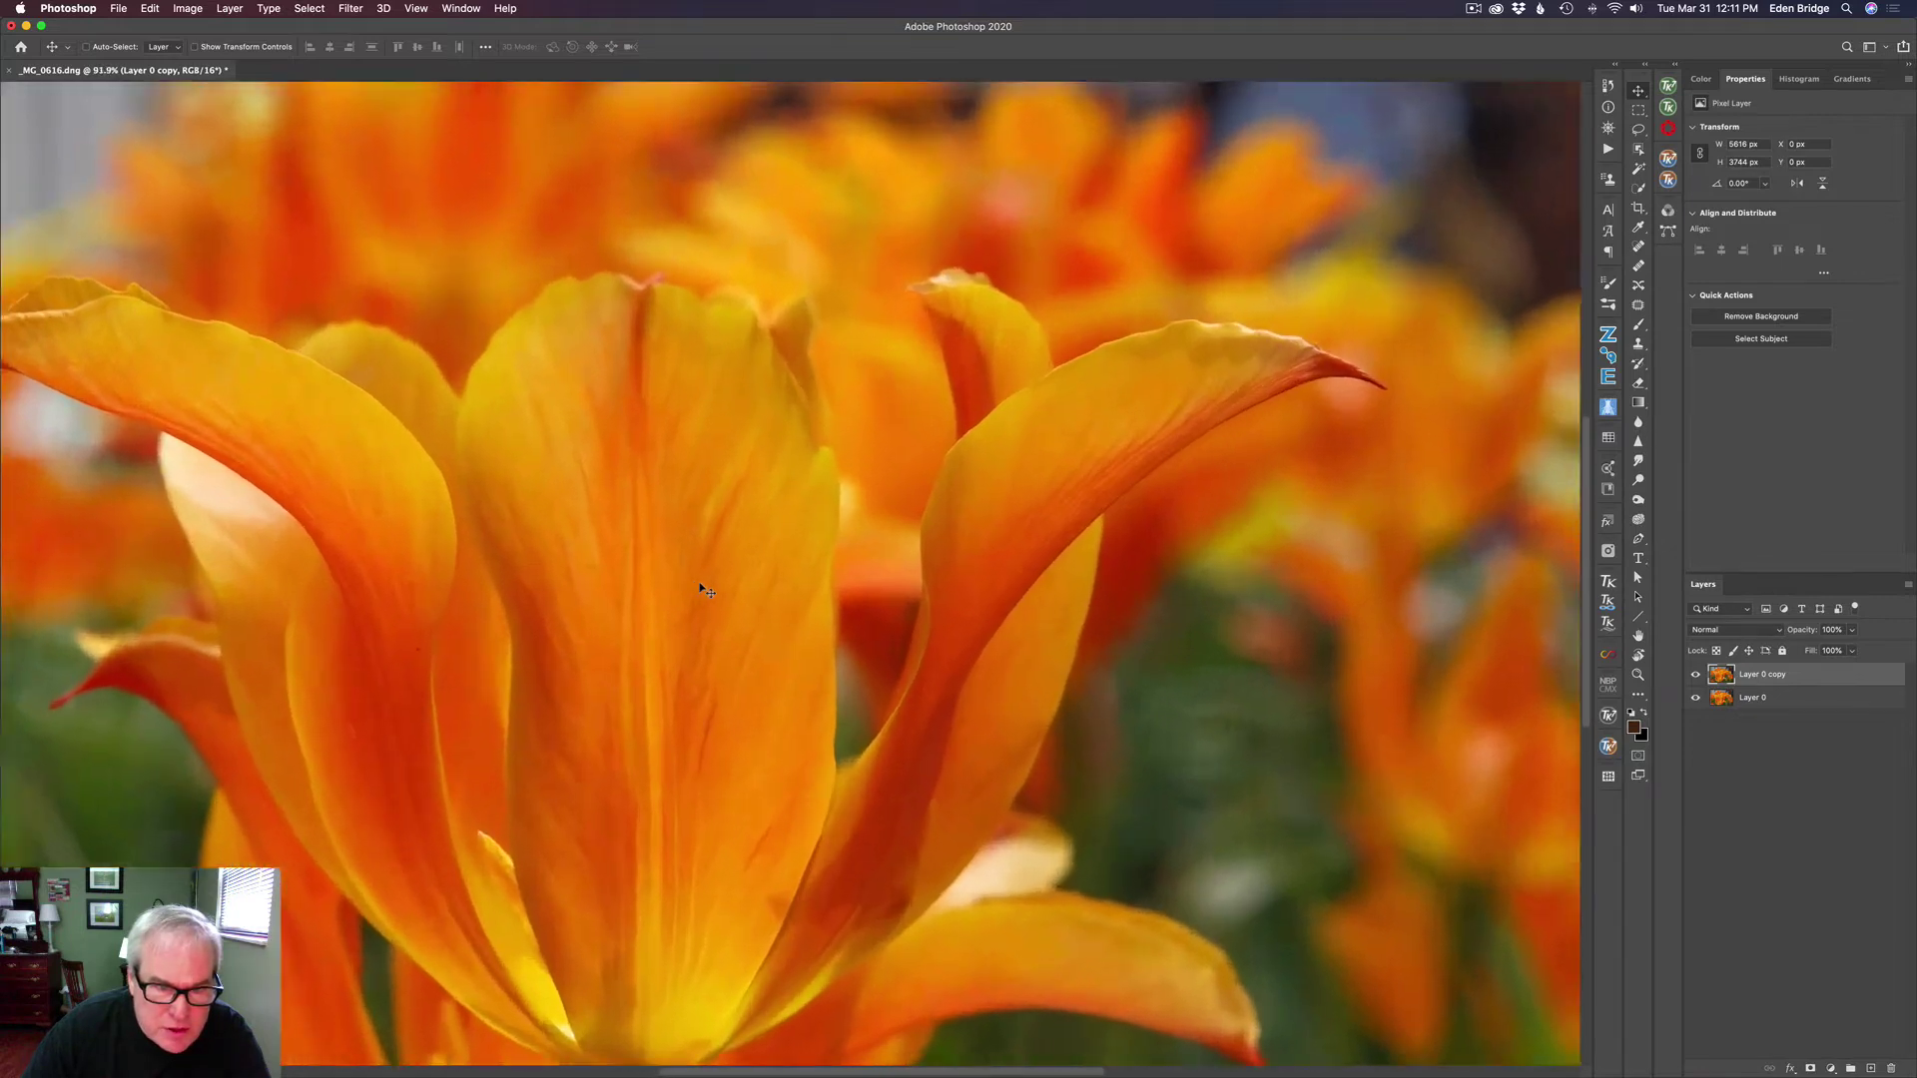
{"action": "scroll", "coordinate": [706, 591], "scroll_direction": "left", "scroll_amount": 5}
{"action": "scroll", "coordinate": [705, 591], "scroll_direction": "down", "scroll_amount": 3}
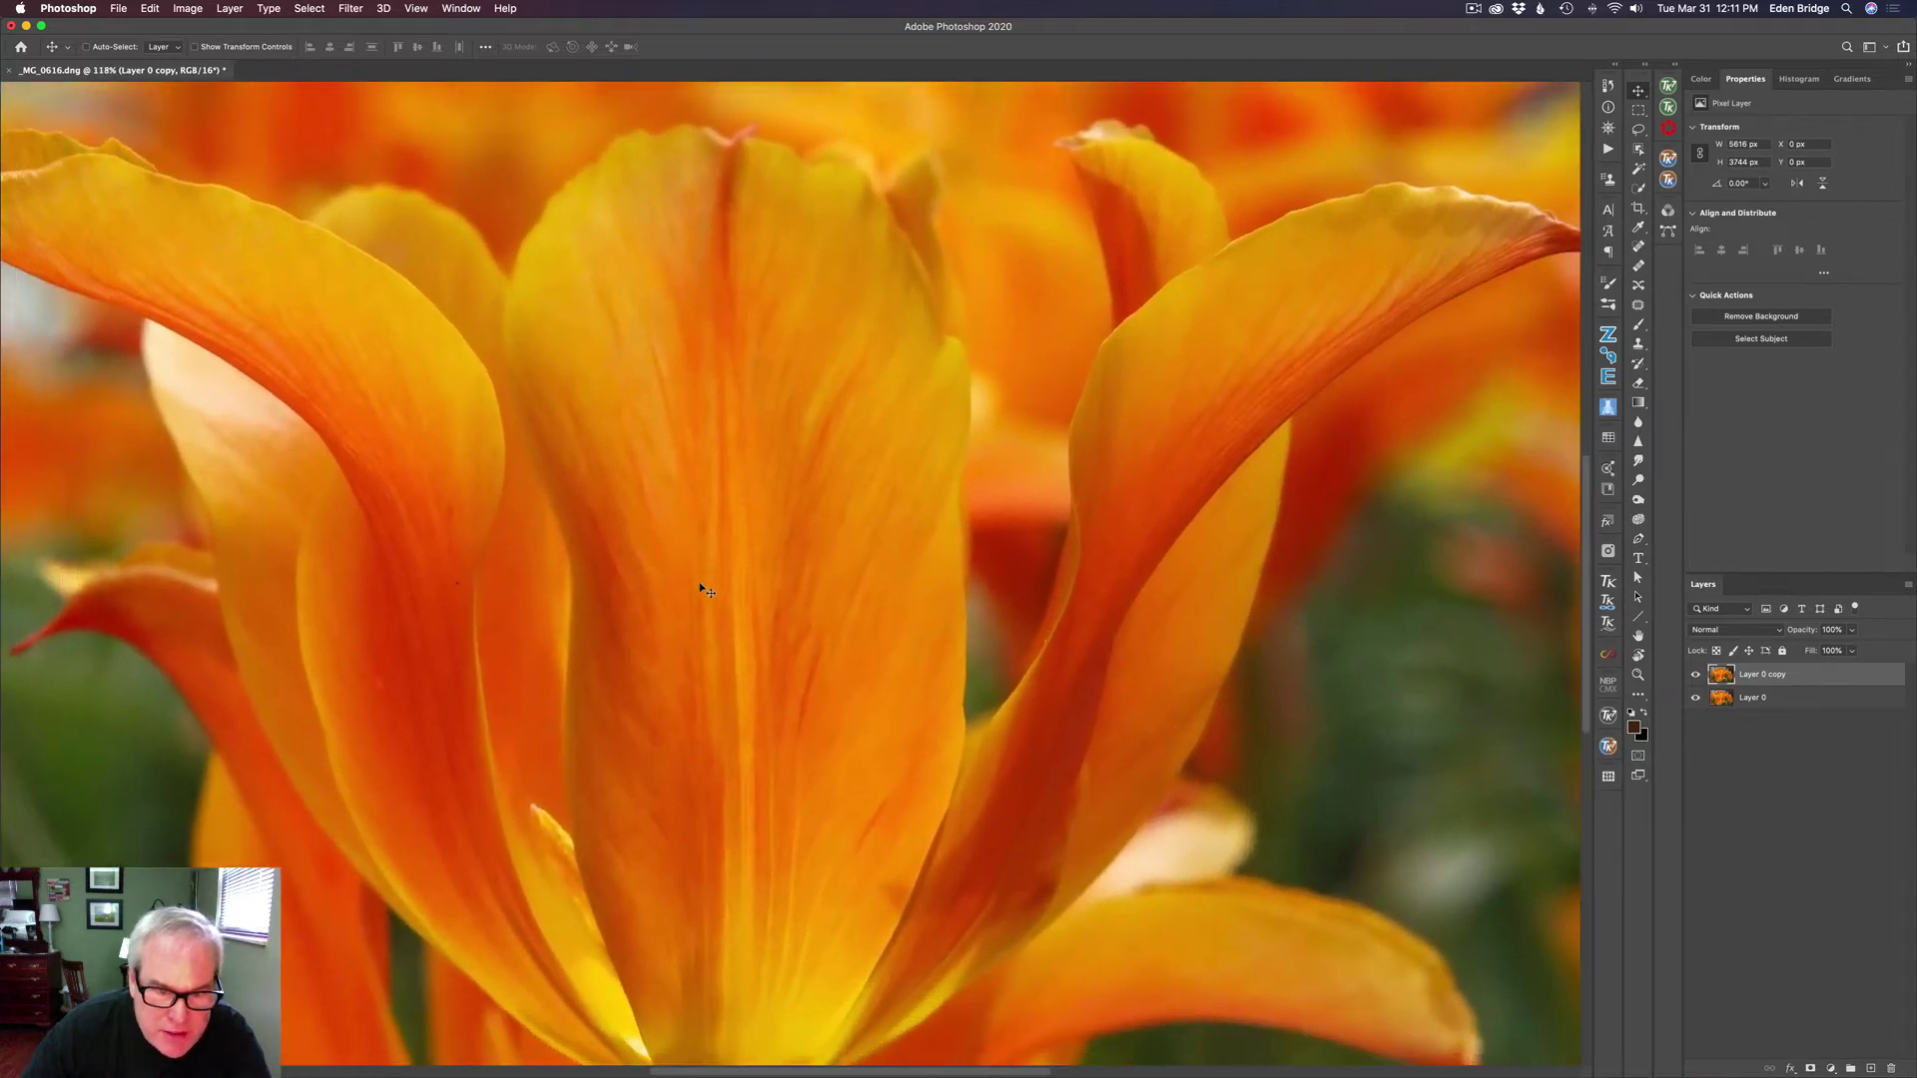
{"action": "scroll", "coordinate": [705, 591], "scroll_direction": "down", "scroll_amount": 1}
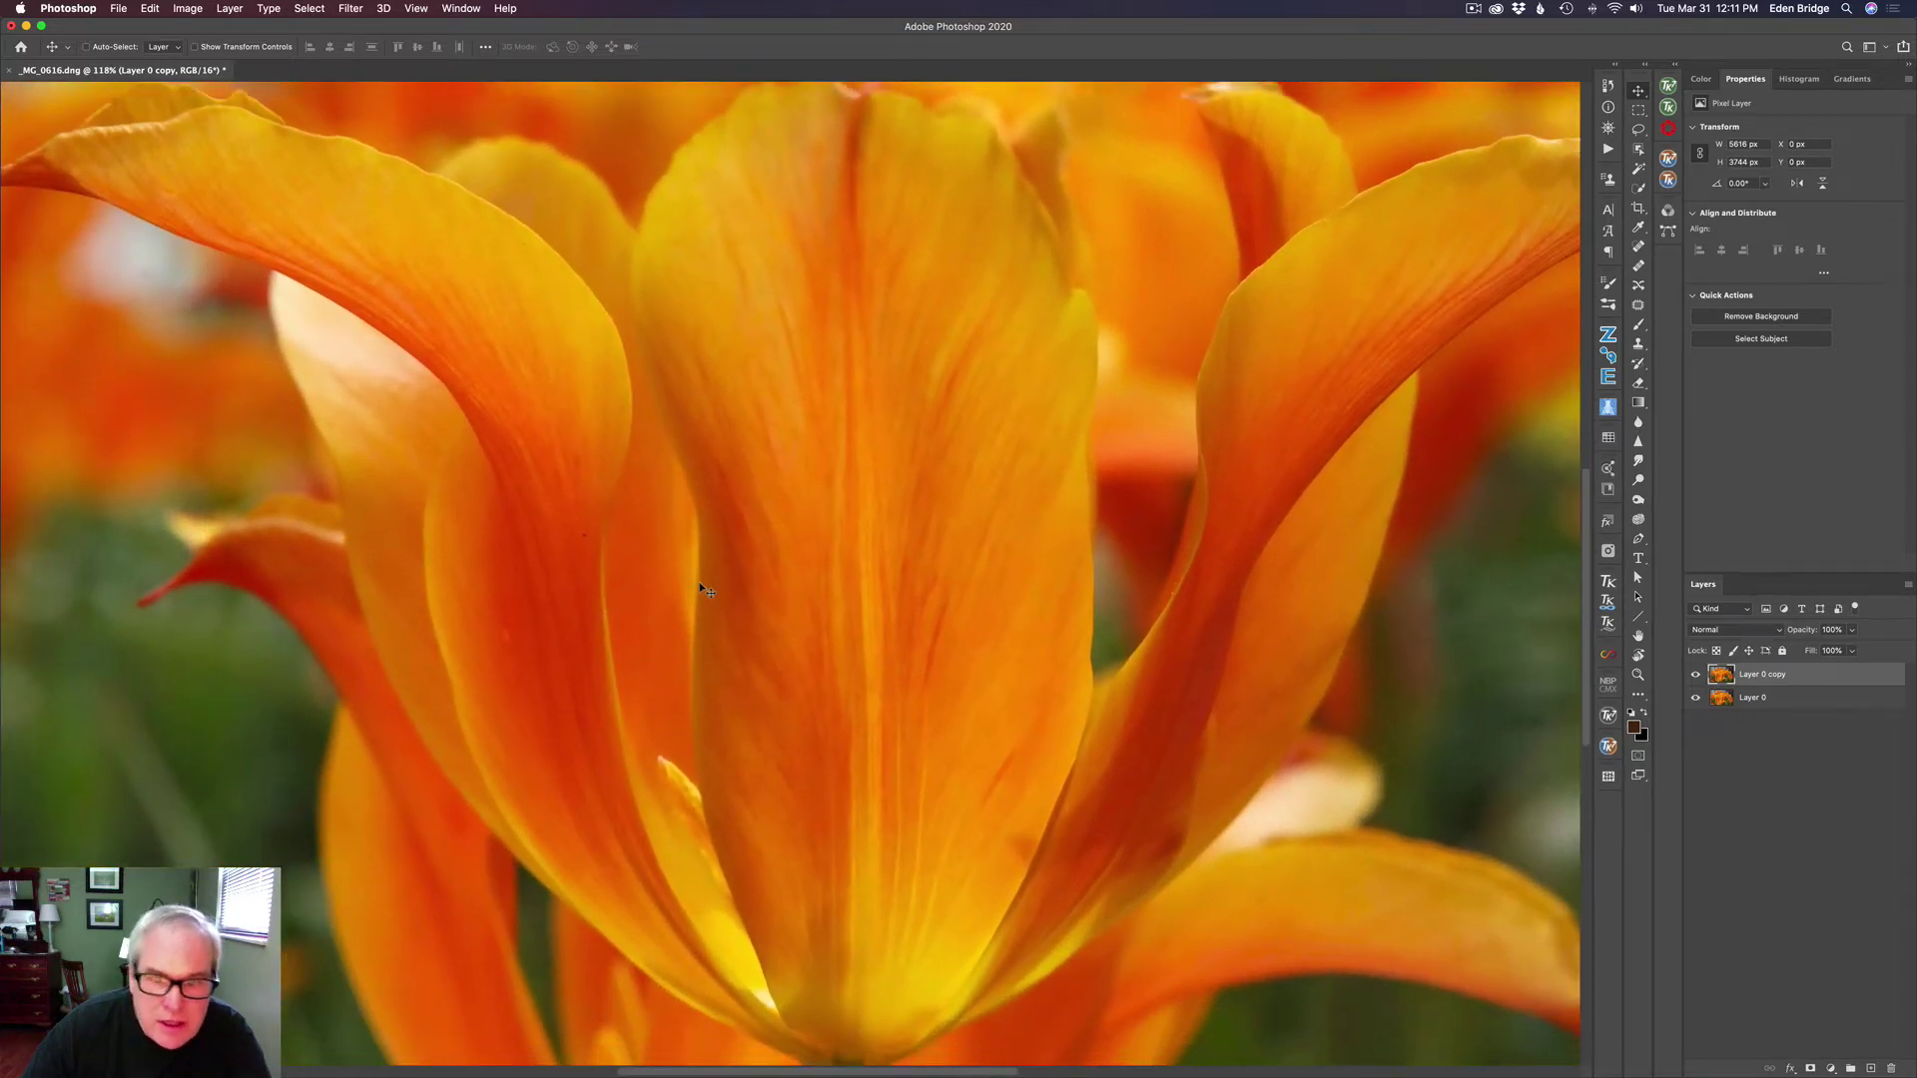
{"action": "scroll", "coordinate": [706, 591], "scroll_direction": "right", "scroll_amount": 1}
{"action": "scroll", "coordinate": [705, 591], "scroll_direction": "up", "scroll_amount": 4}
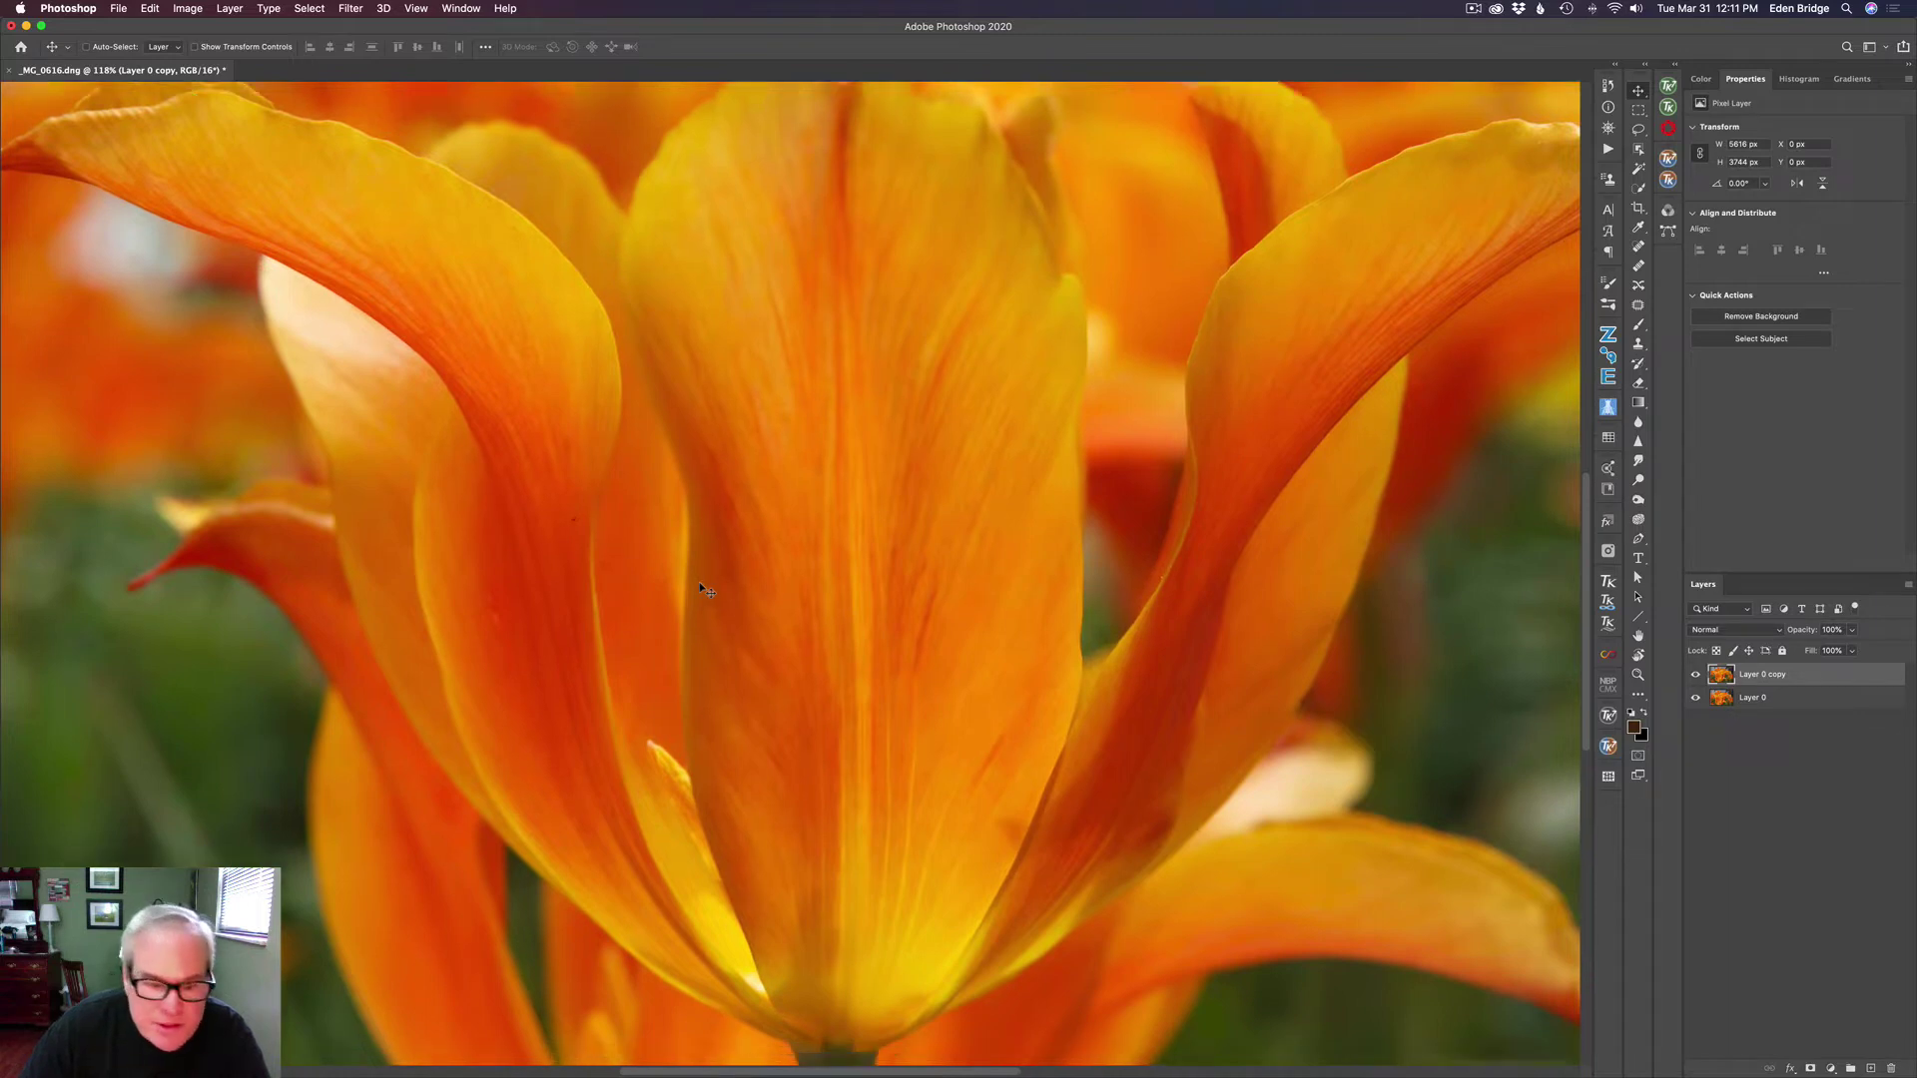
{"action": "scroll", "coordinate": [706, 591], "scroll_direction": "down", "scroll_amount": 4}
{"action": "scroll", "coordinate": [705, 591], "scroll_direction": "down", "scroll_amount": 1}
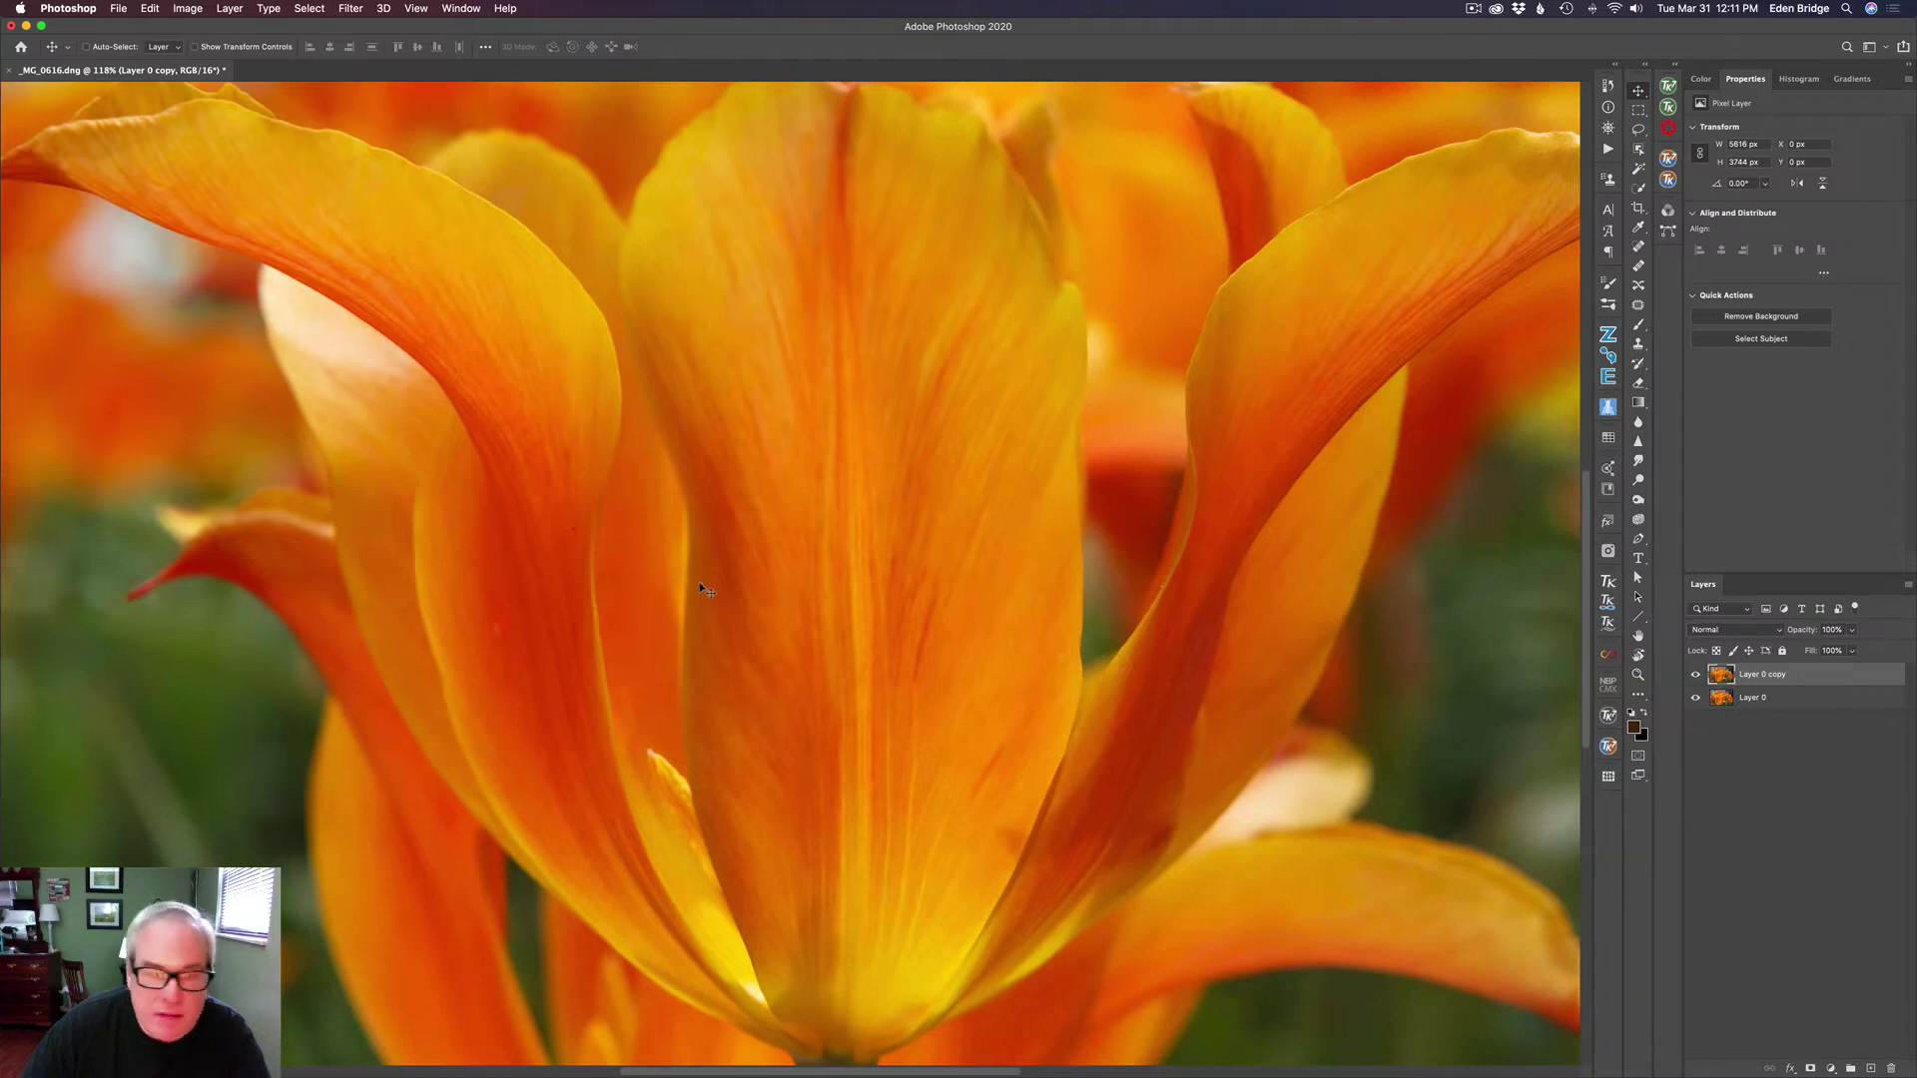
{"action": "key", "text": "ctrl+Left"}
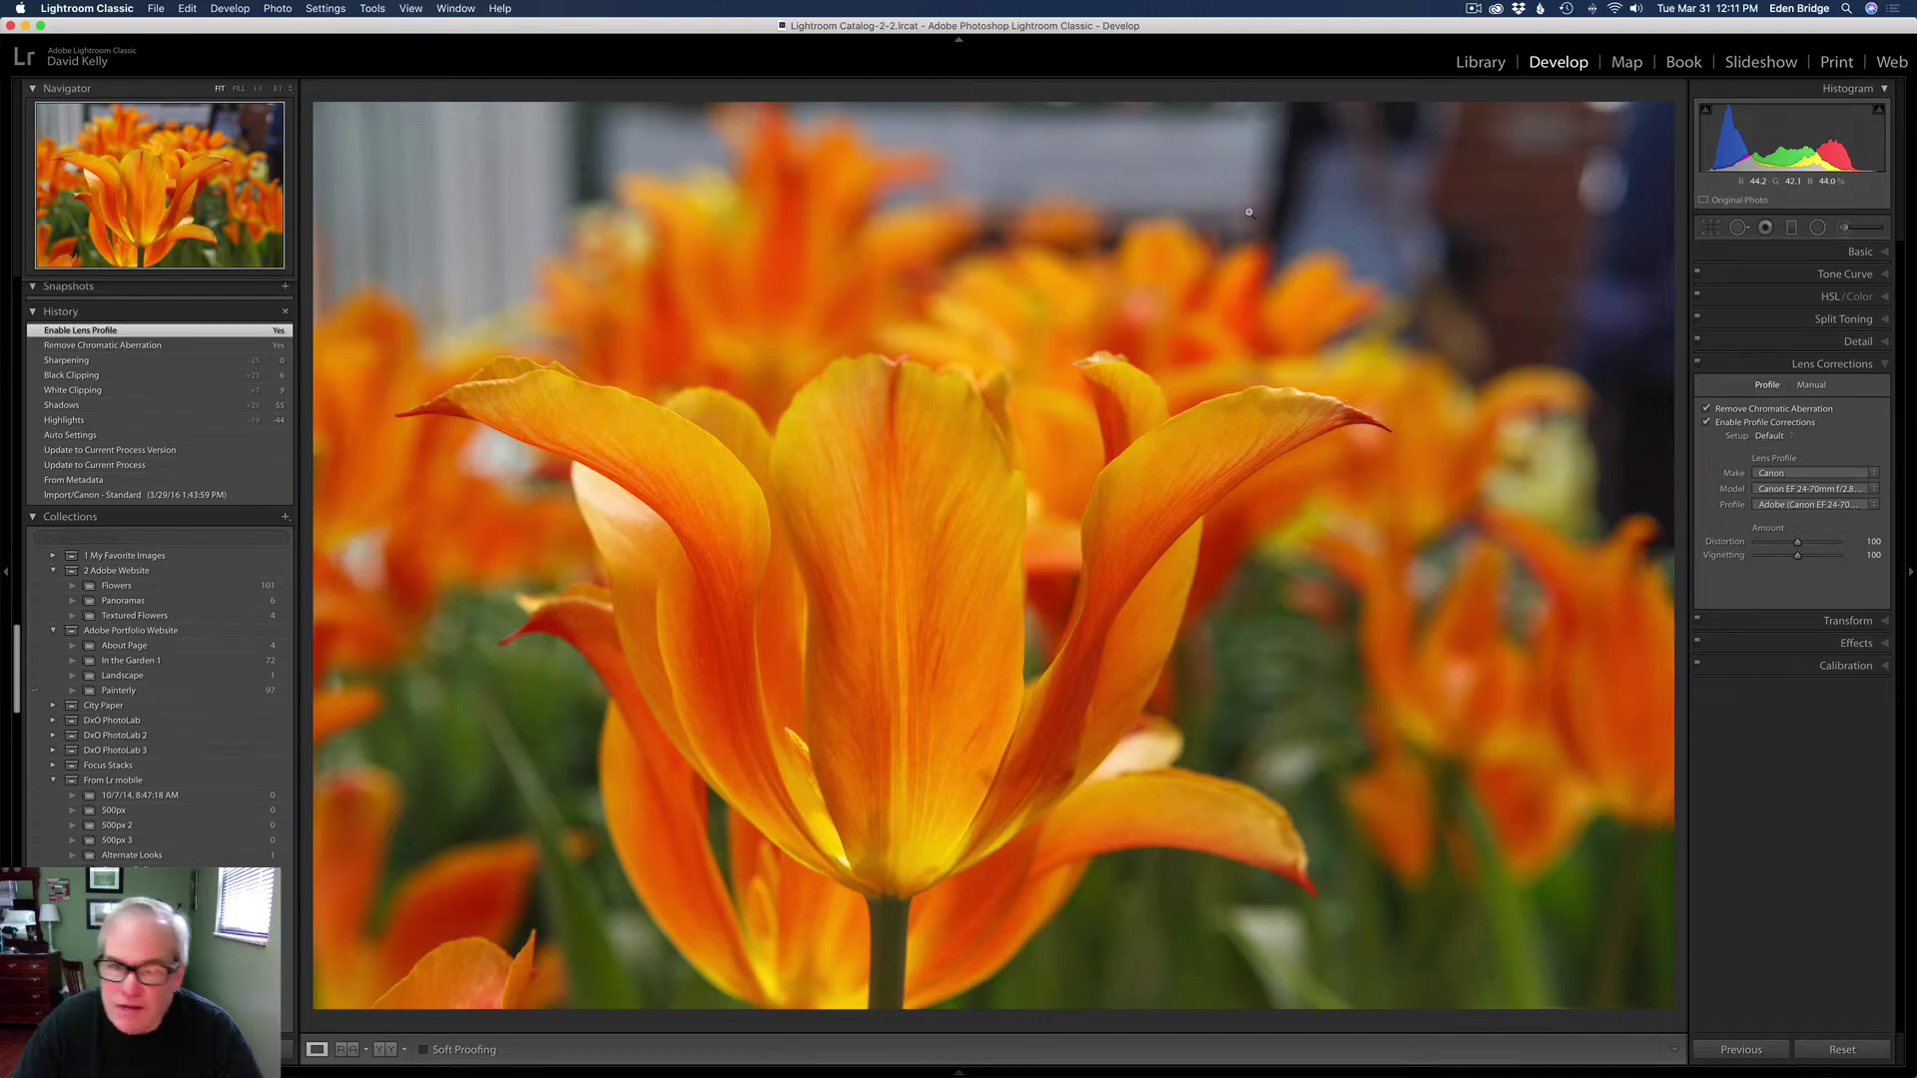
{"action": "key", "text": "ctrl+Right"}
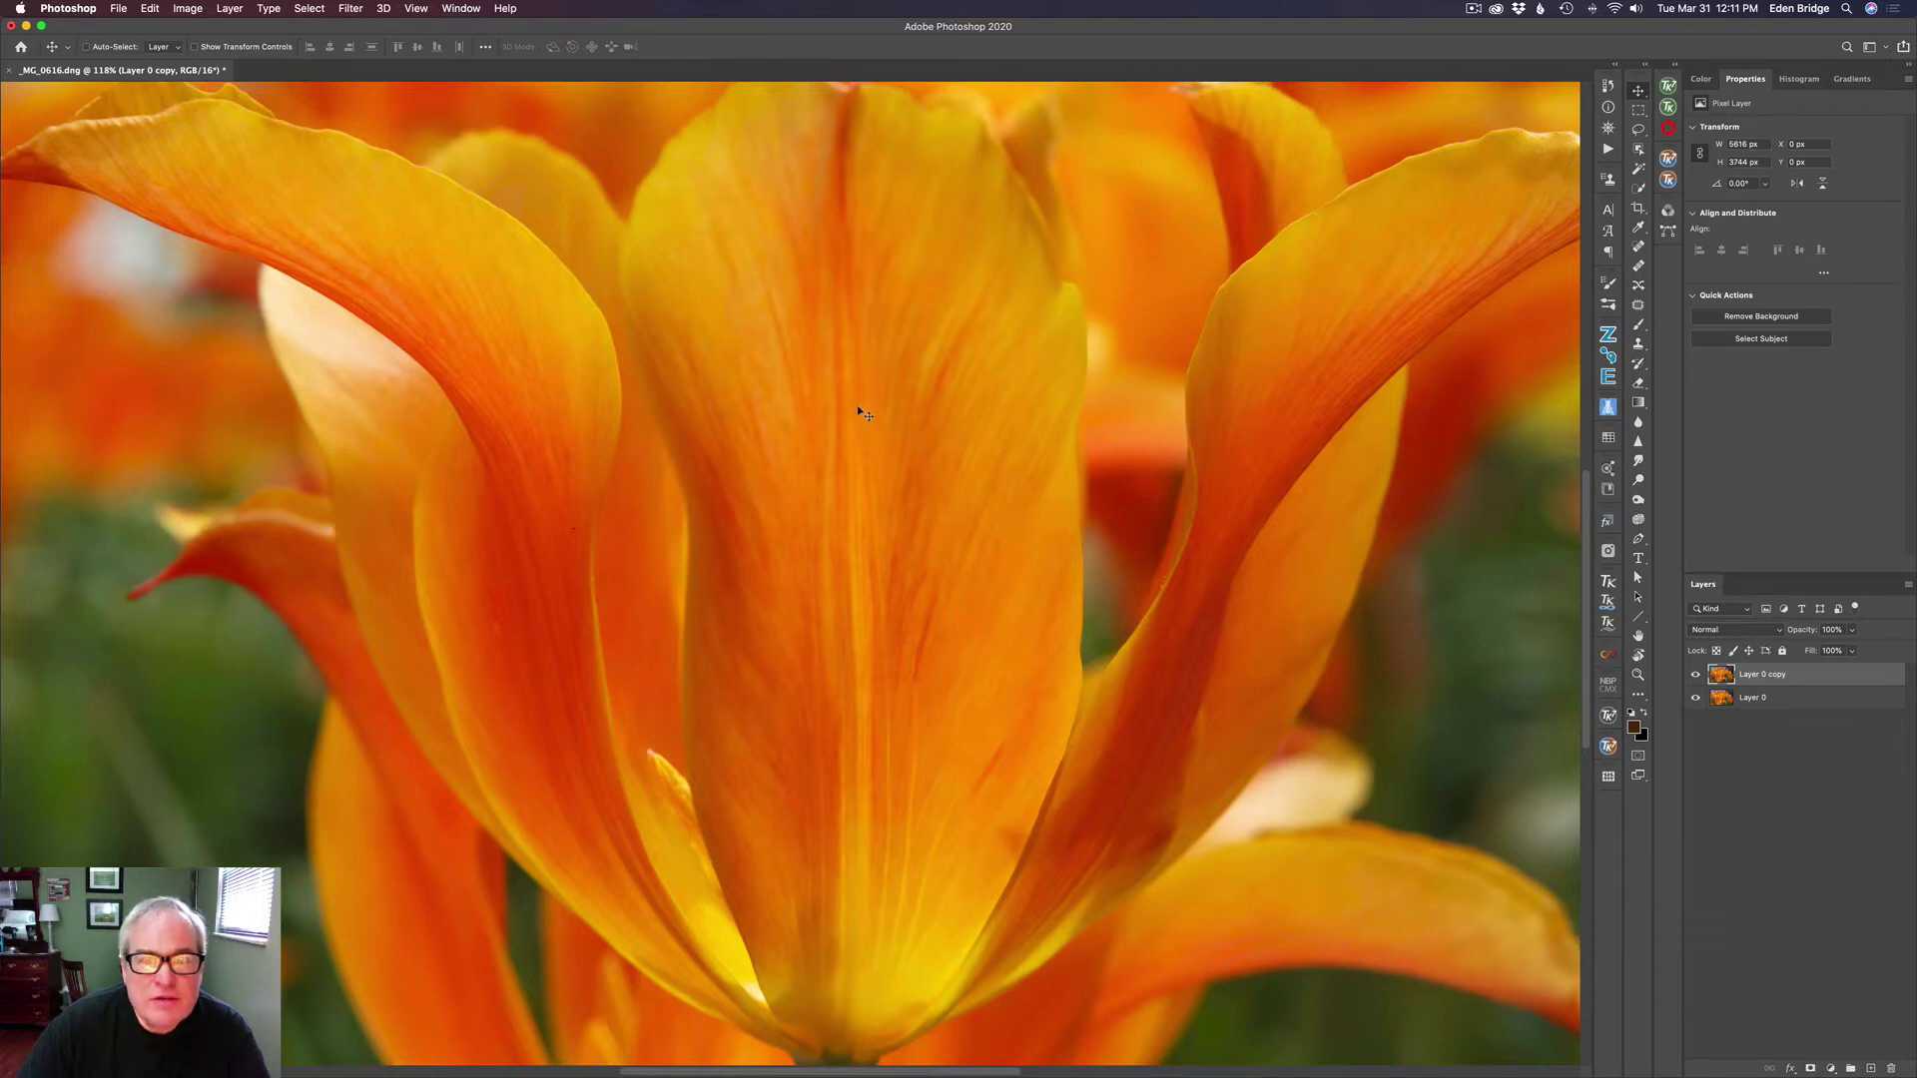
- Show the Topaz Labs plug-in submenu under the Filter menu
{"action": "scroll", "coordinate": [864, 415], "scroll_direction": "down", "scroll_amount": 5}
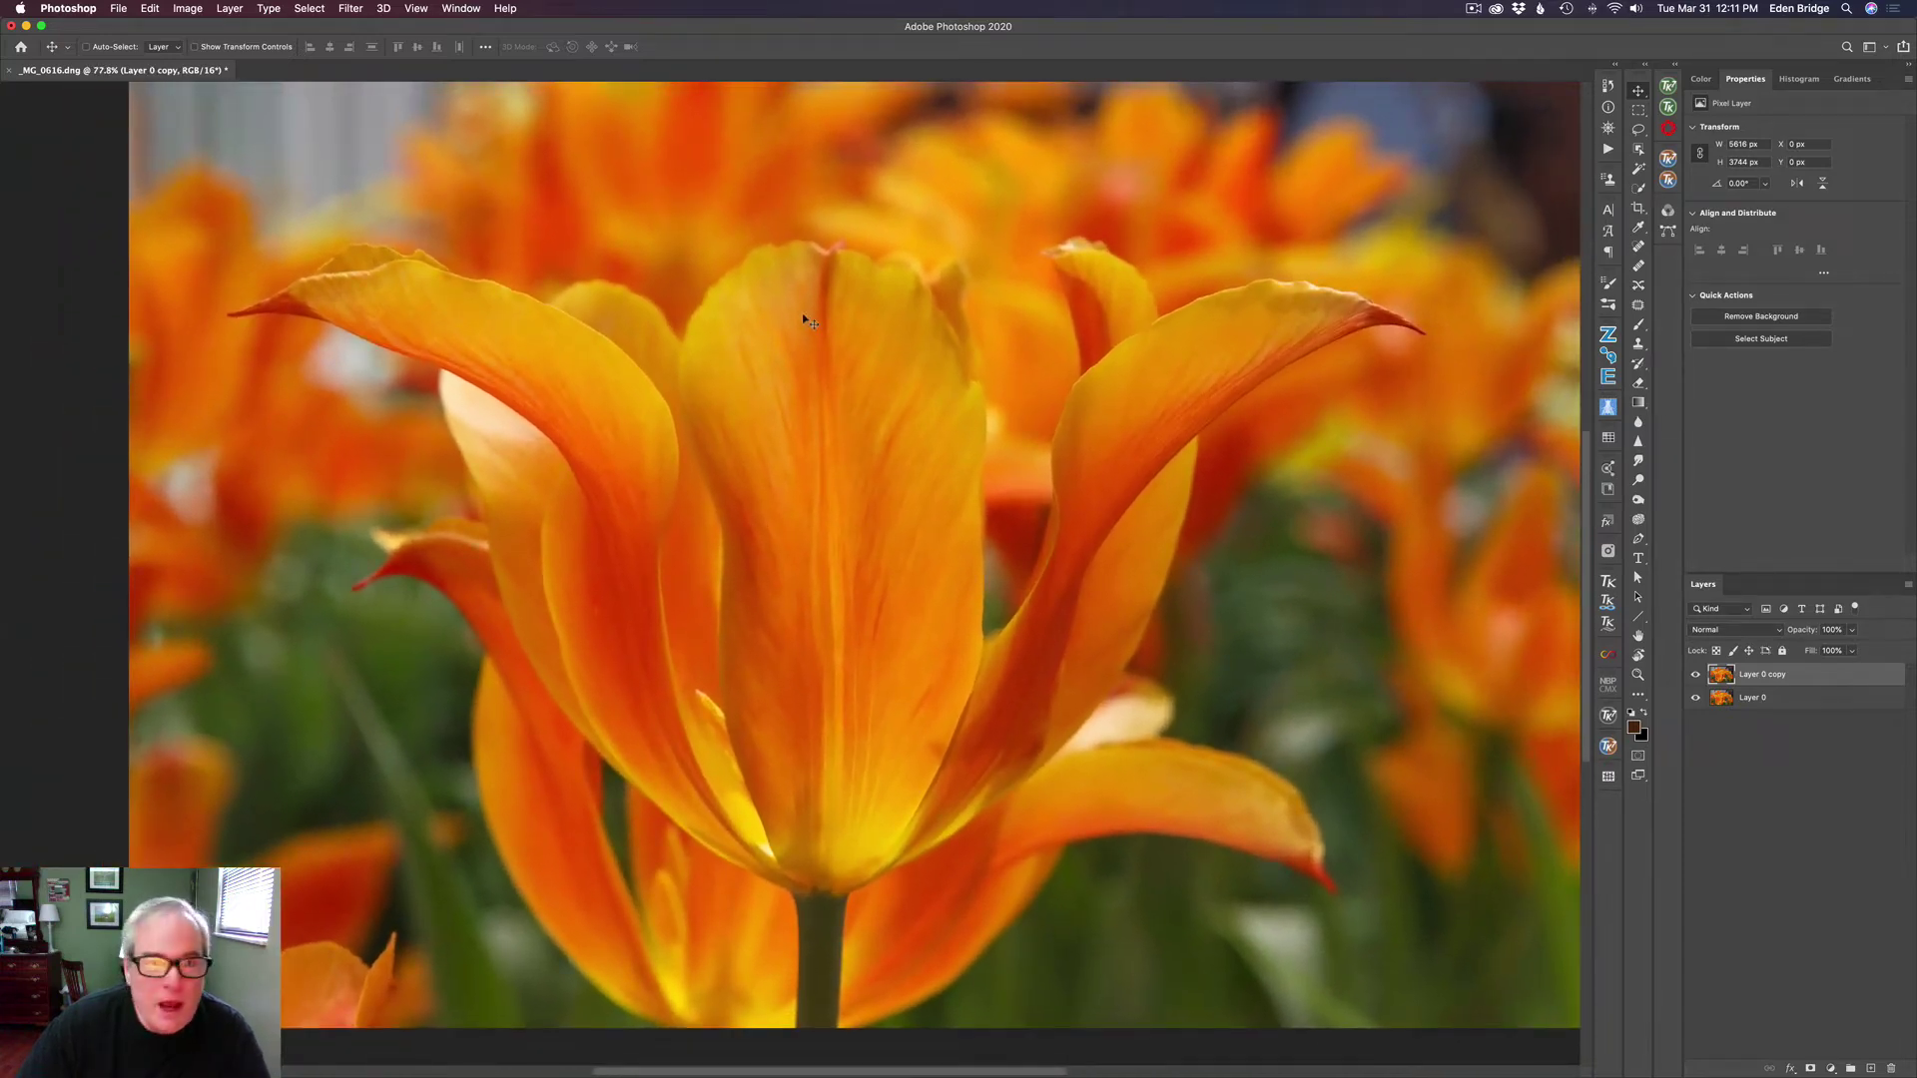
{"action": "left_click", "coordinate": [351, 9]}
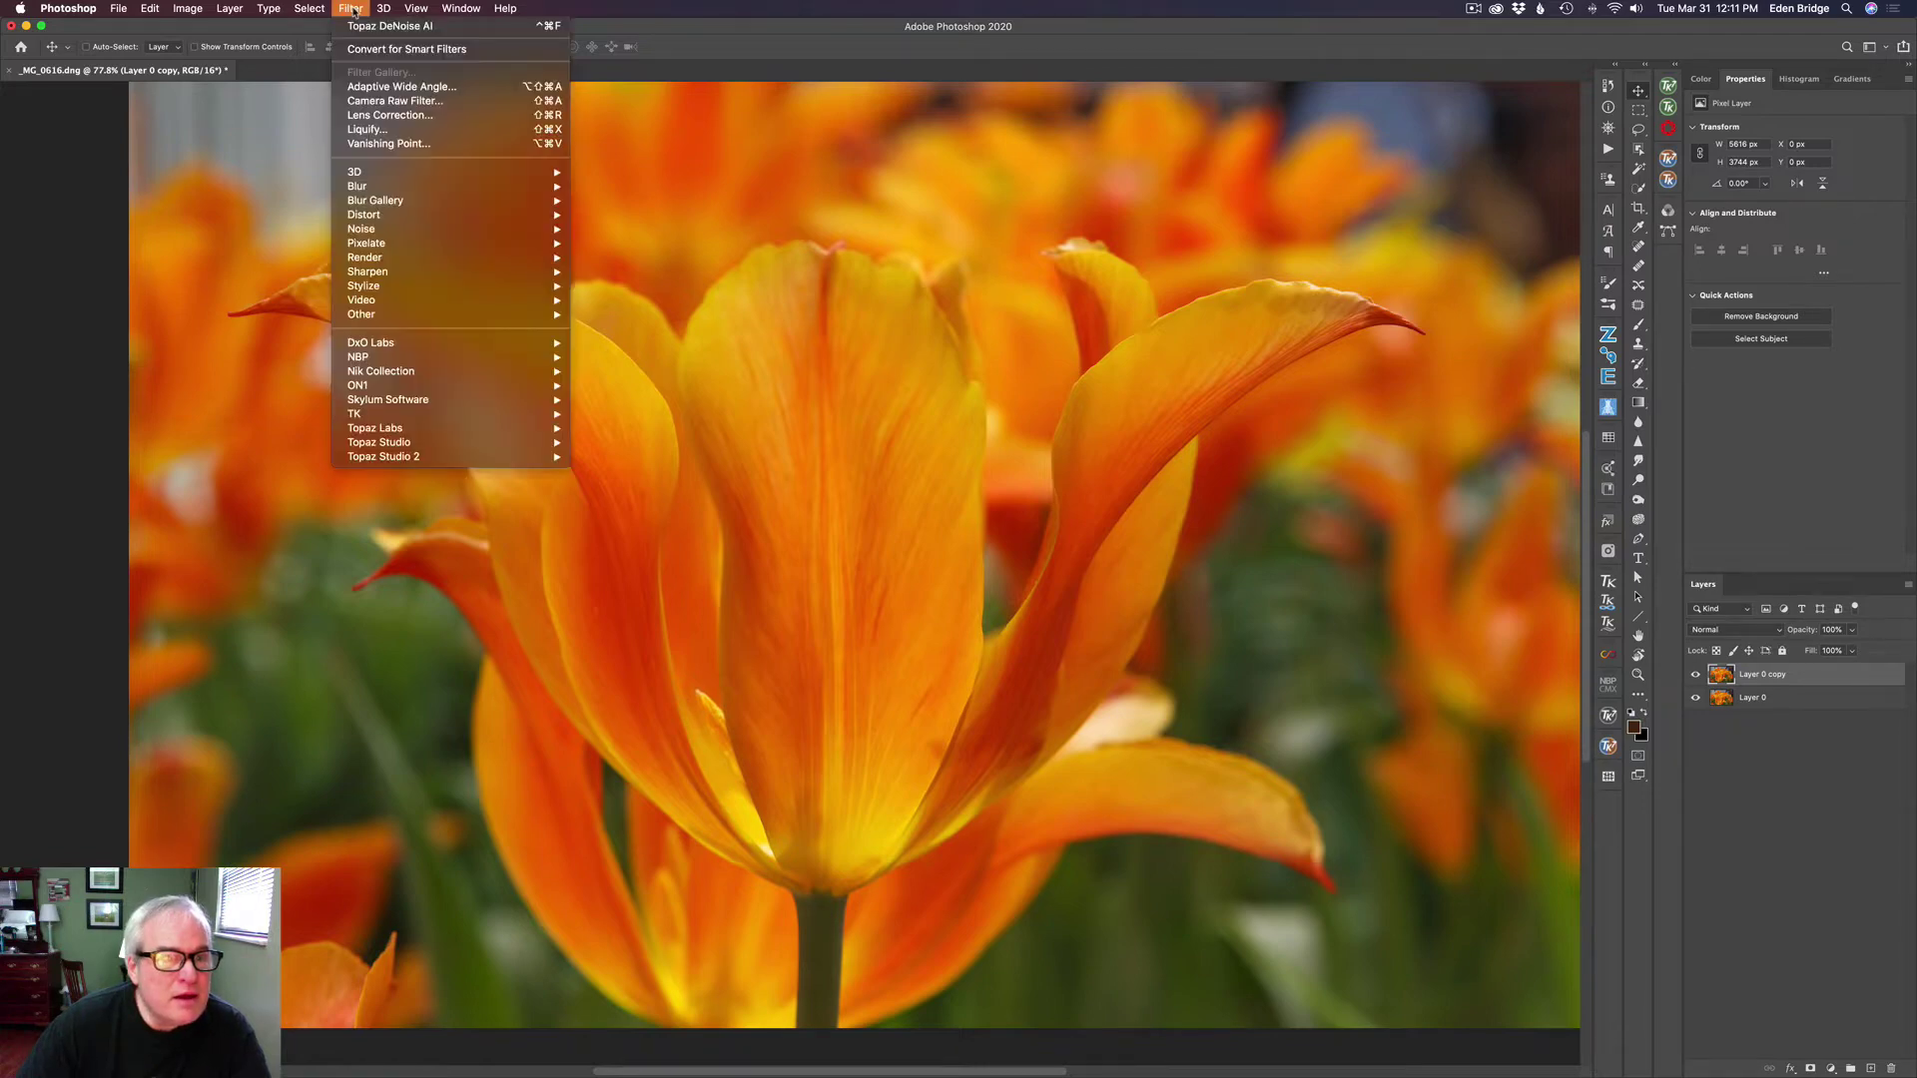
{"action": "mouse_move", "coordinate": [479, 428]}
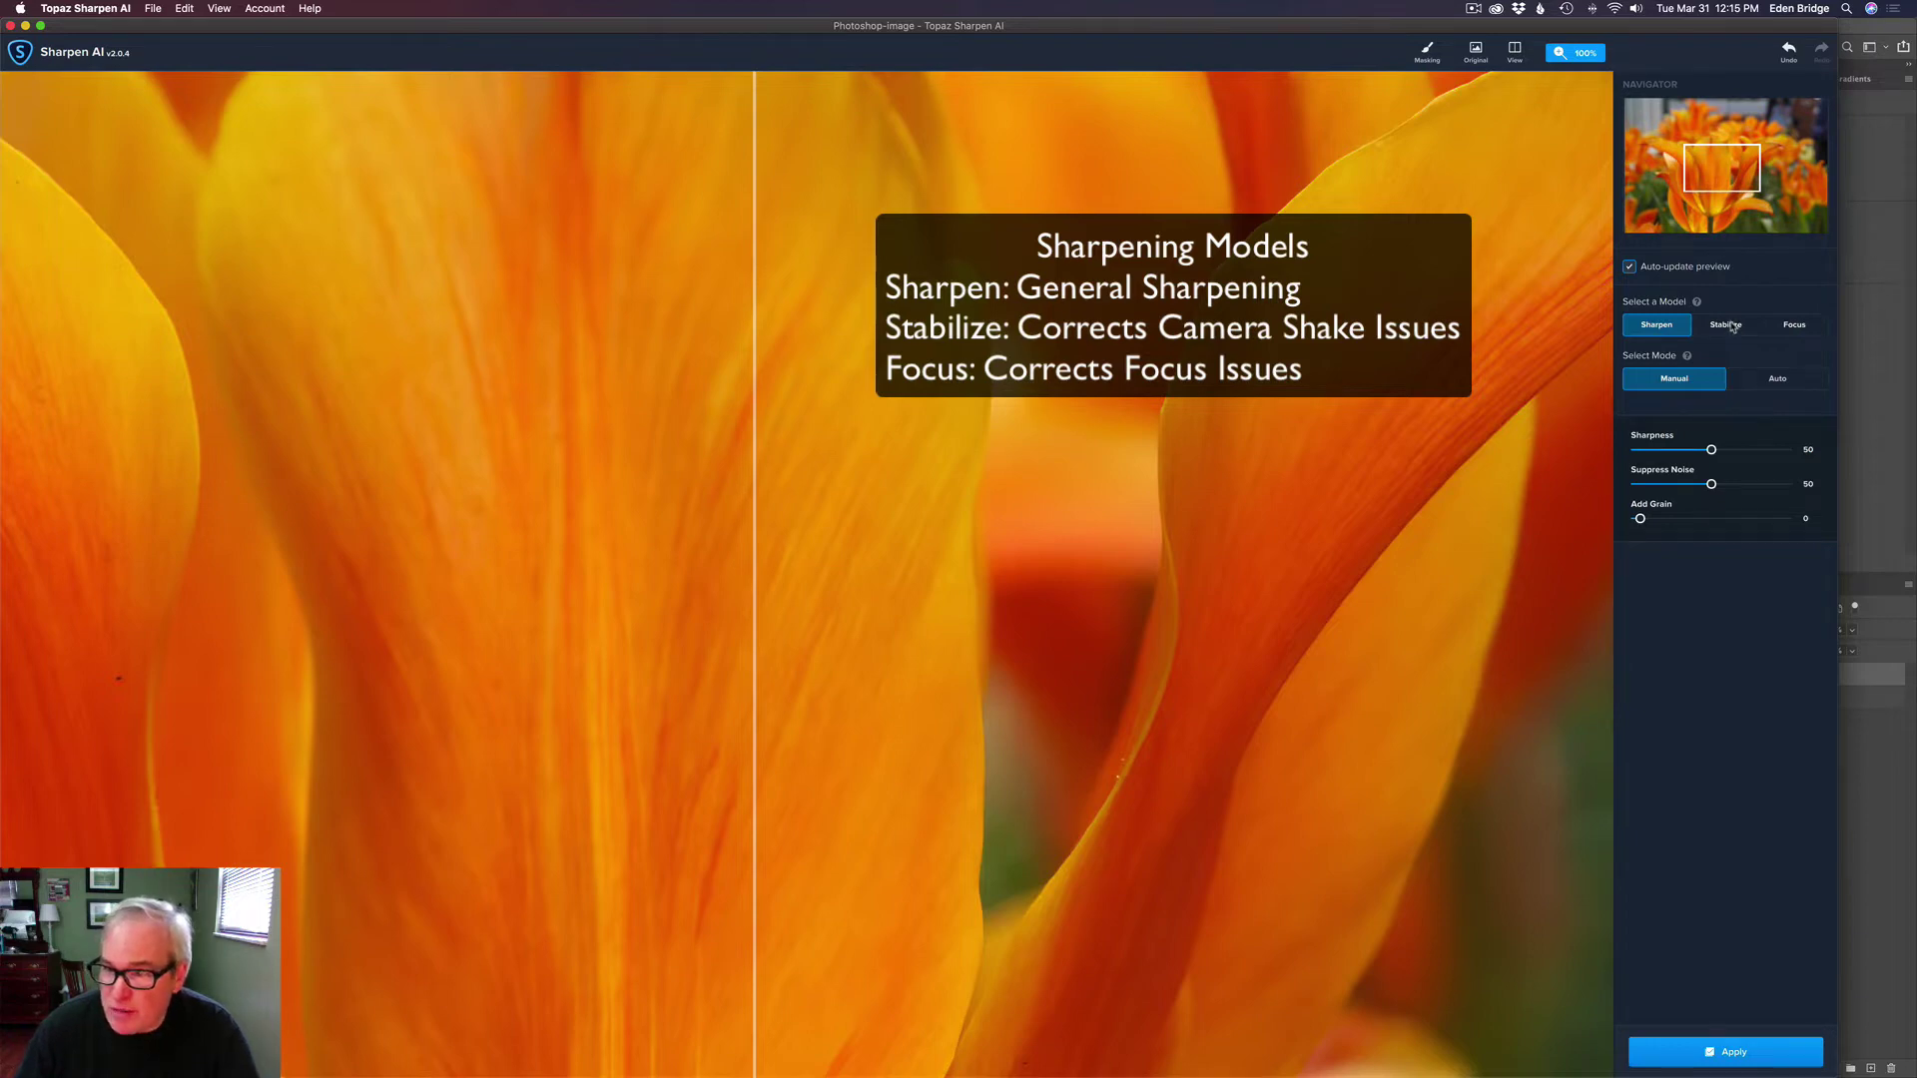
- Switch to the Stabilize model and sweep the before/after split across the petals to compare
{"action": "left_click", "coordinate": [1730, 325]}
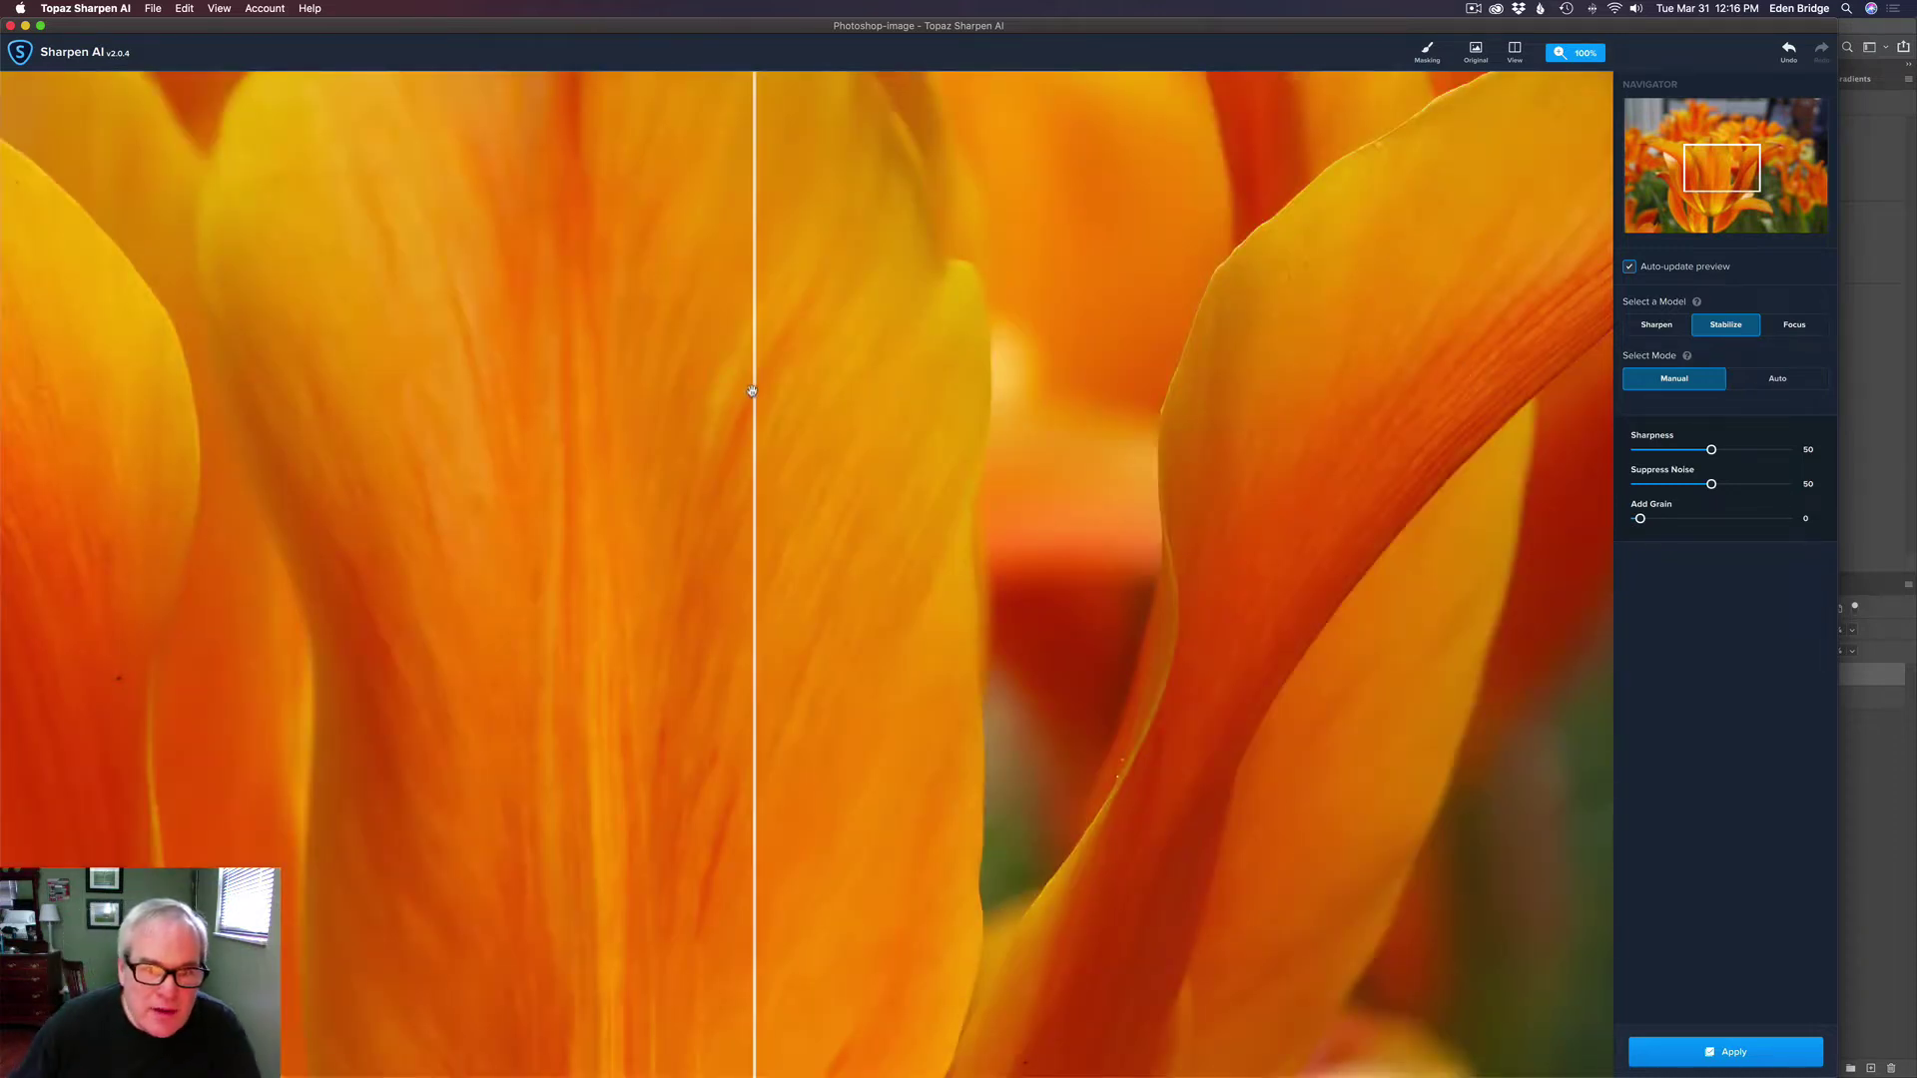
{"action": "left_click_drag", "start_coordinate": [754, 391], "coordinate": [228, 386]}
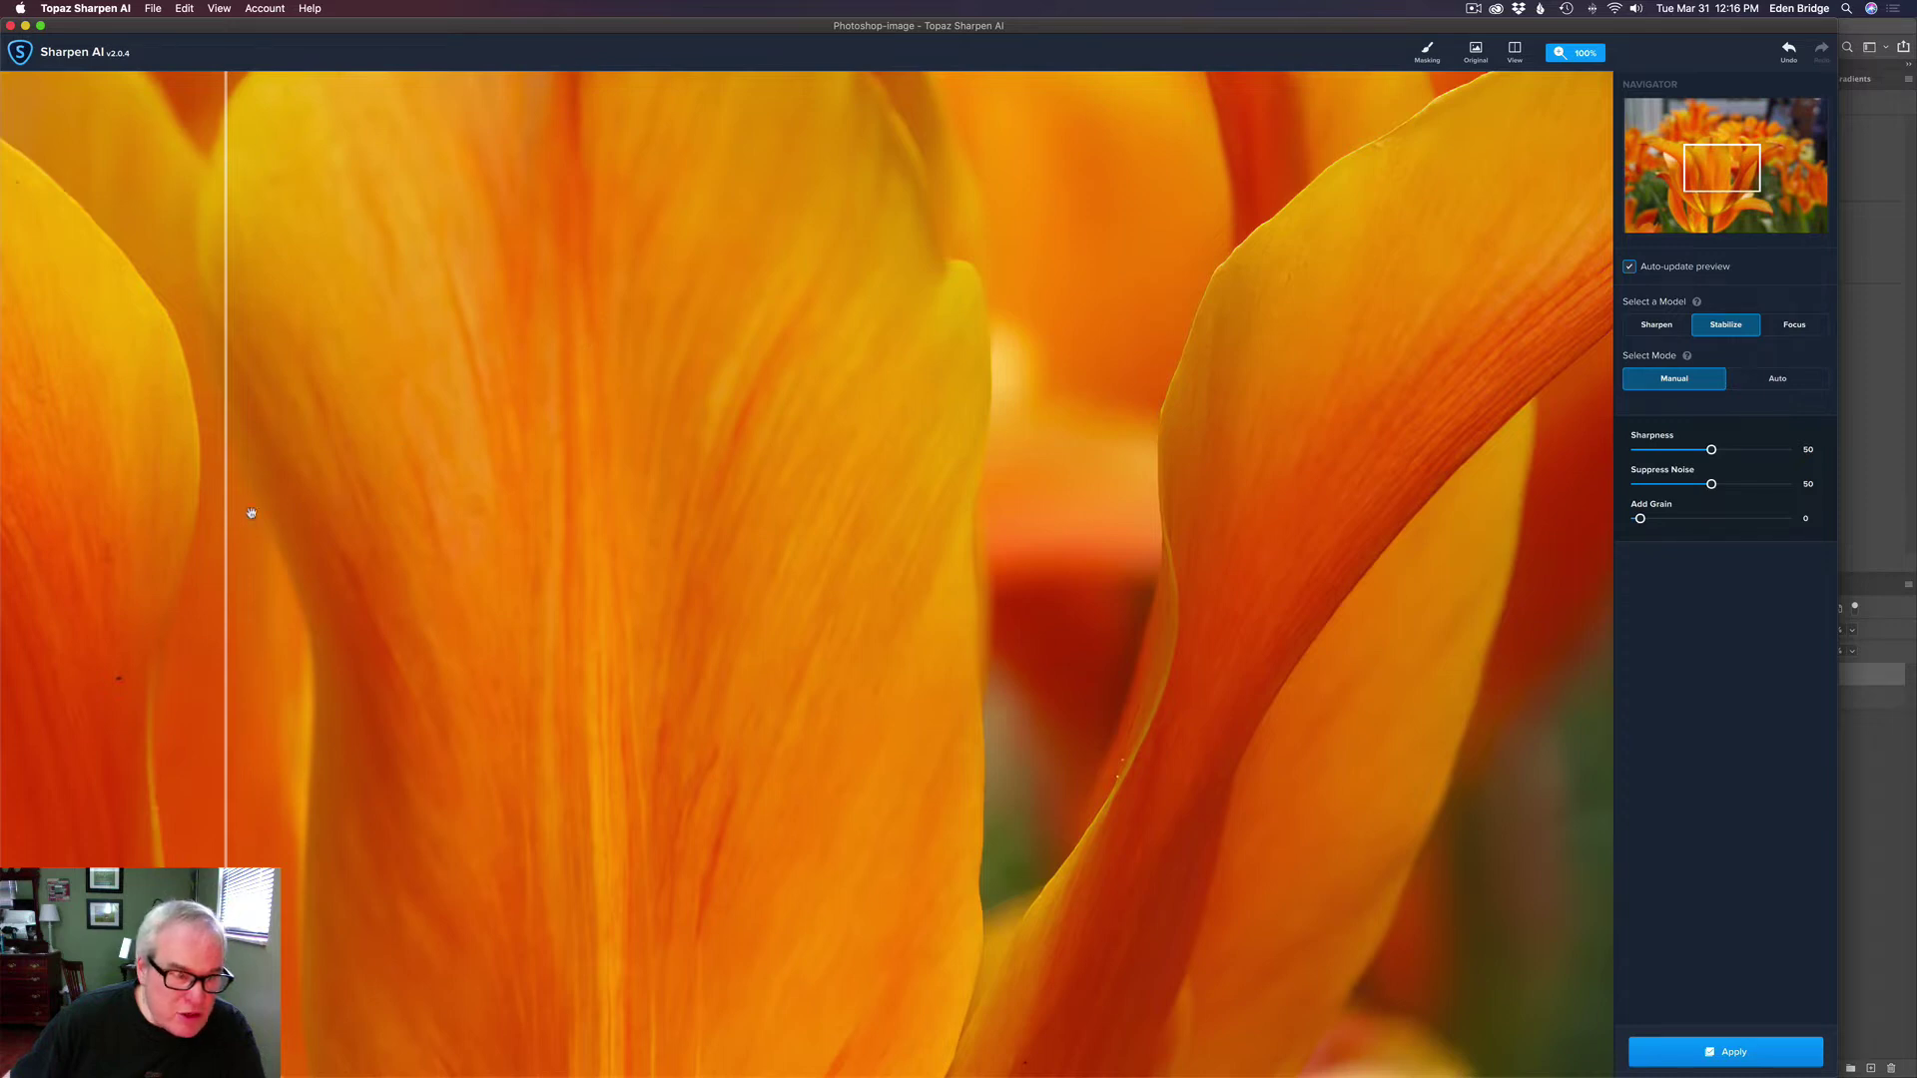
{"action": "left_click_drag", "start_coordinate": [226, 526], "coordinate": [419, 555]}
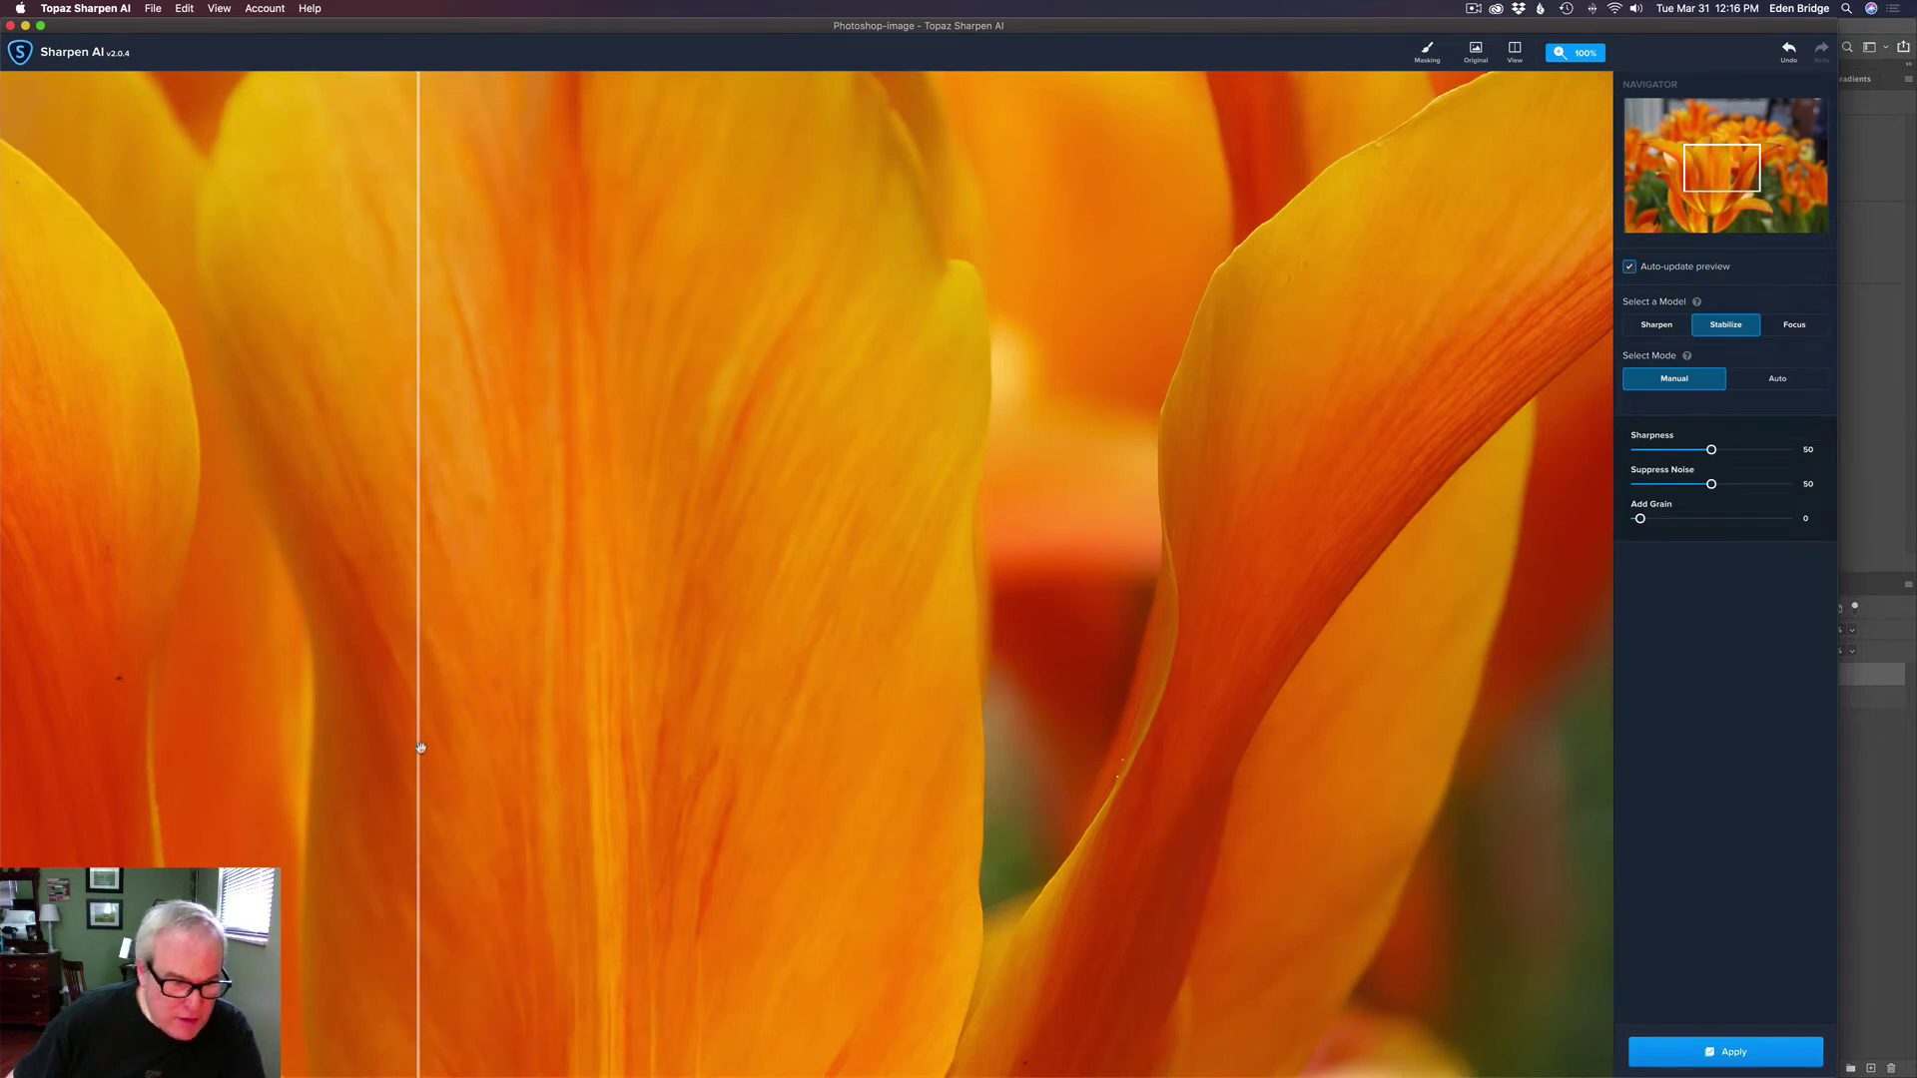
{"action": "left_click_drag", "start_coordinate": [415, 744], "coordinate": [762, 843]}
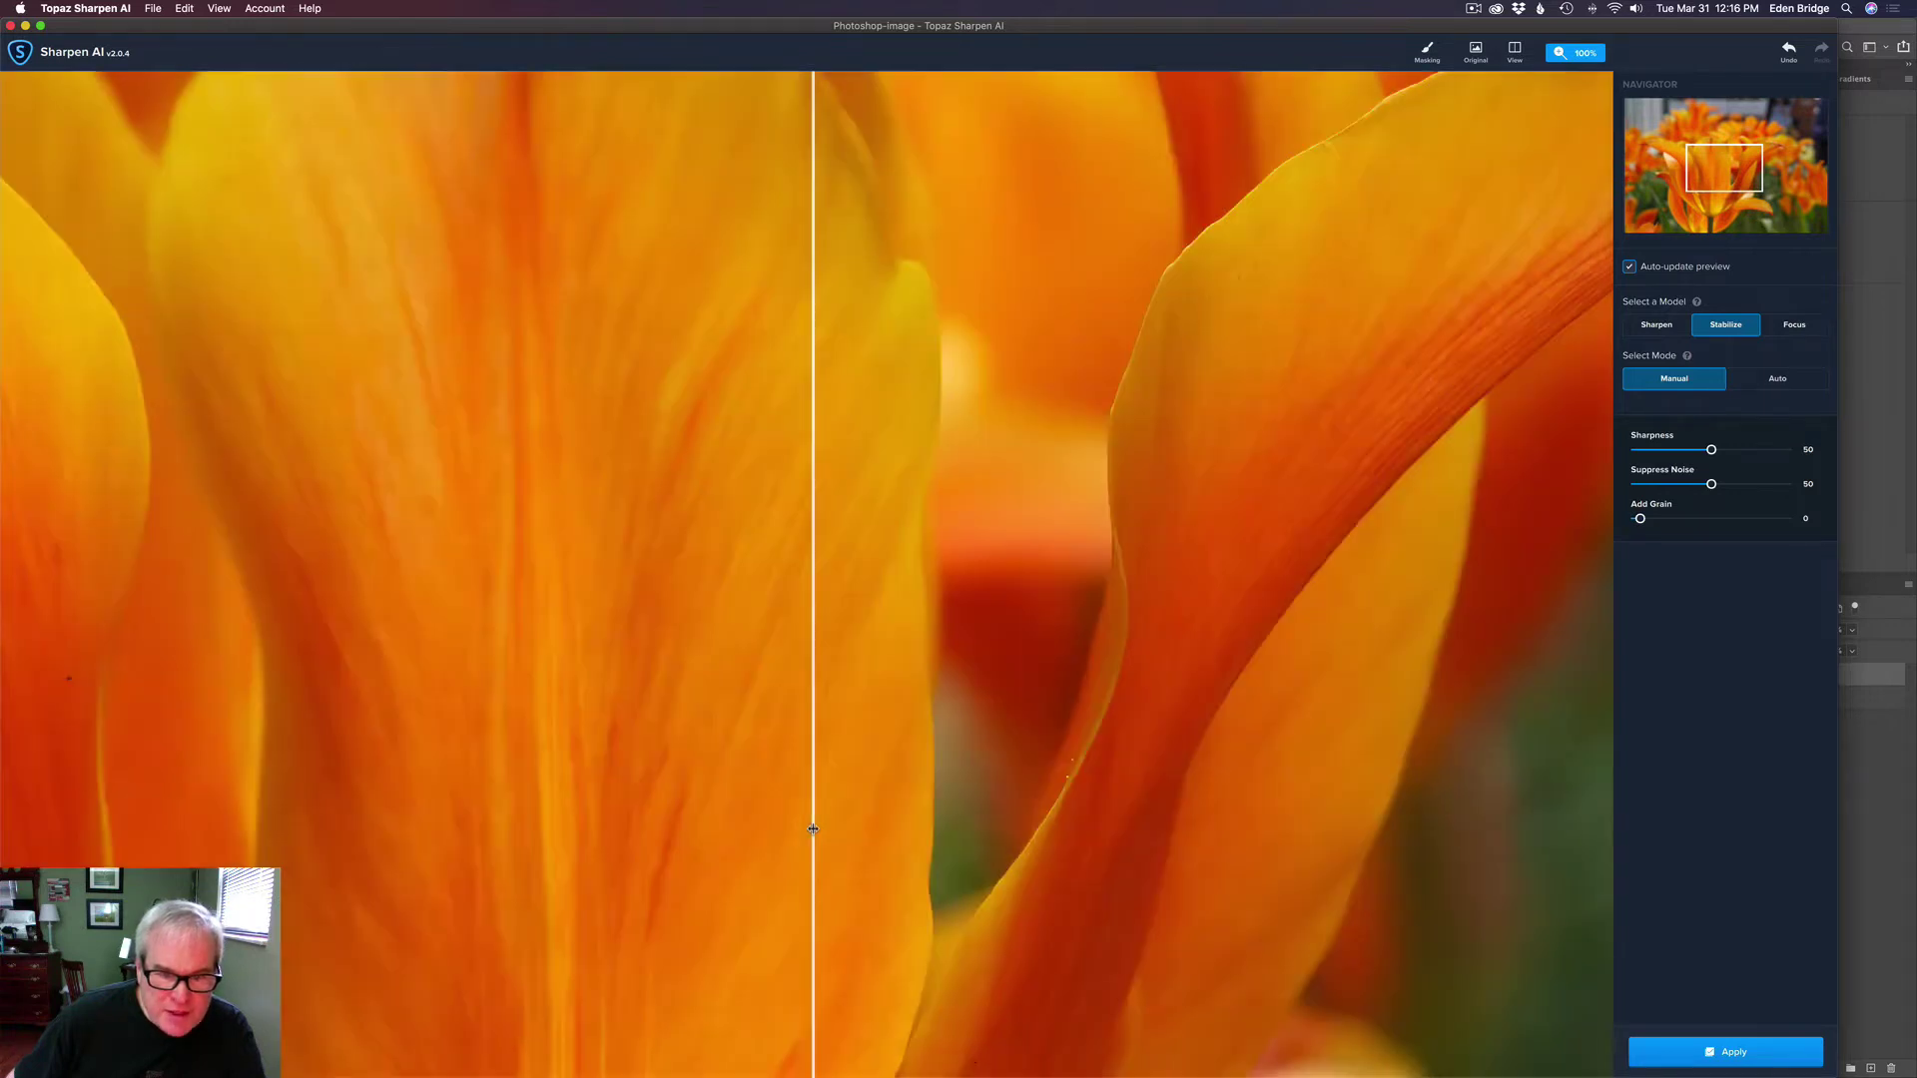
{"action": "left_click_drag", "start_coordinate": [813, 828], "coordinate": [316, 826]}
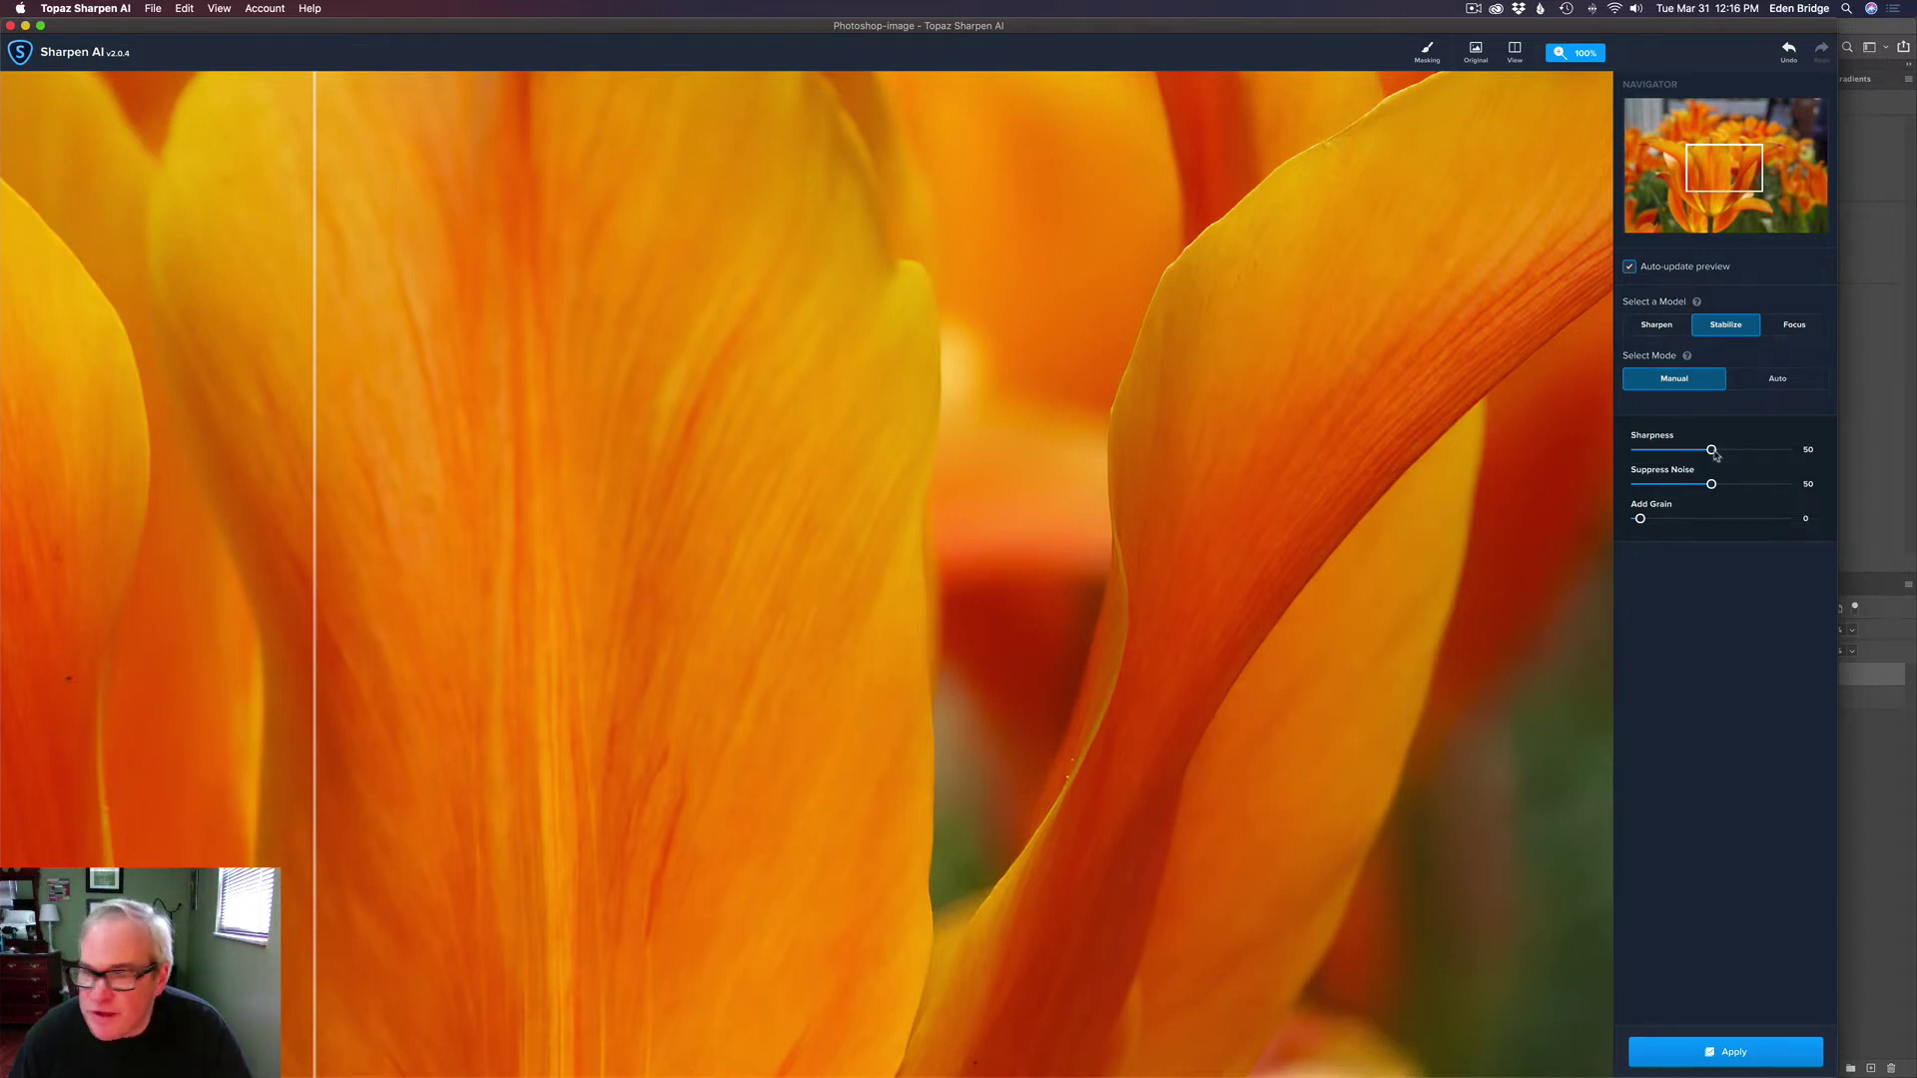
- Raise Stabilize Sharpness from 50 to 66 and apply it to the tulip
{"action": "left_click_drag", "start_coordinate": [1714, 454], "coordinate": [1737, 454]}
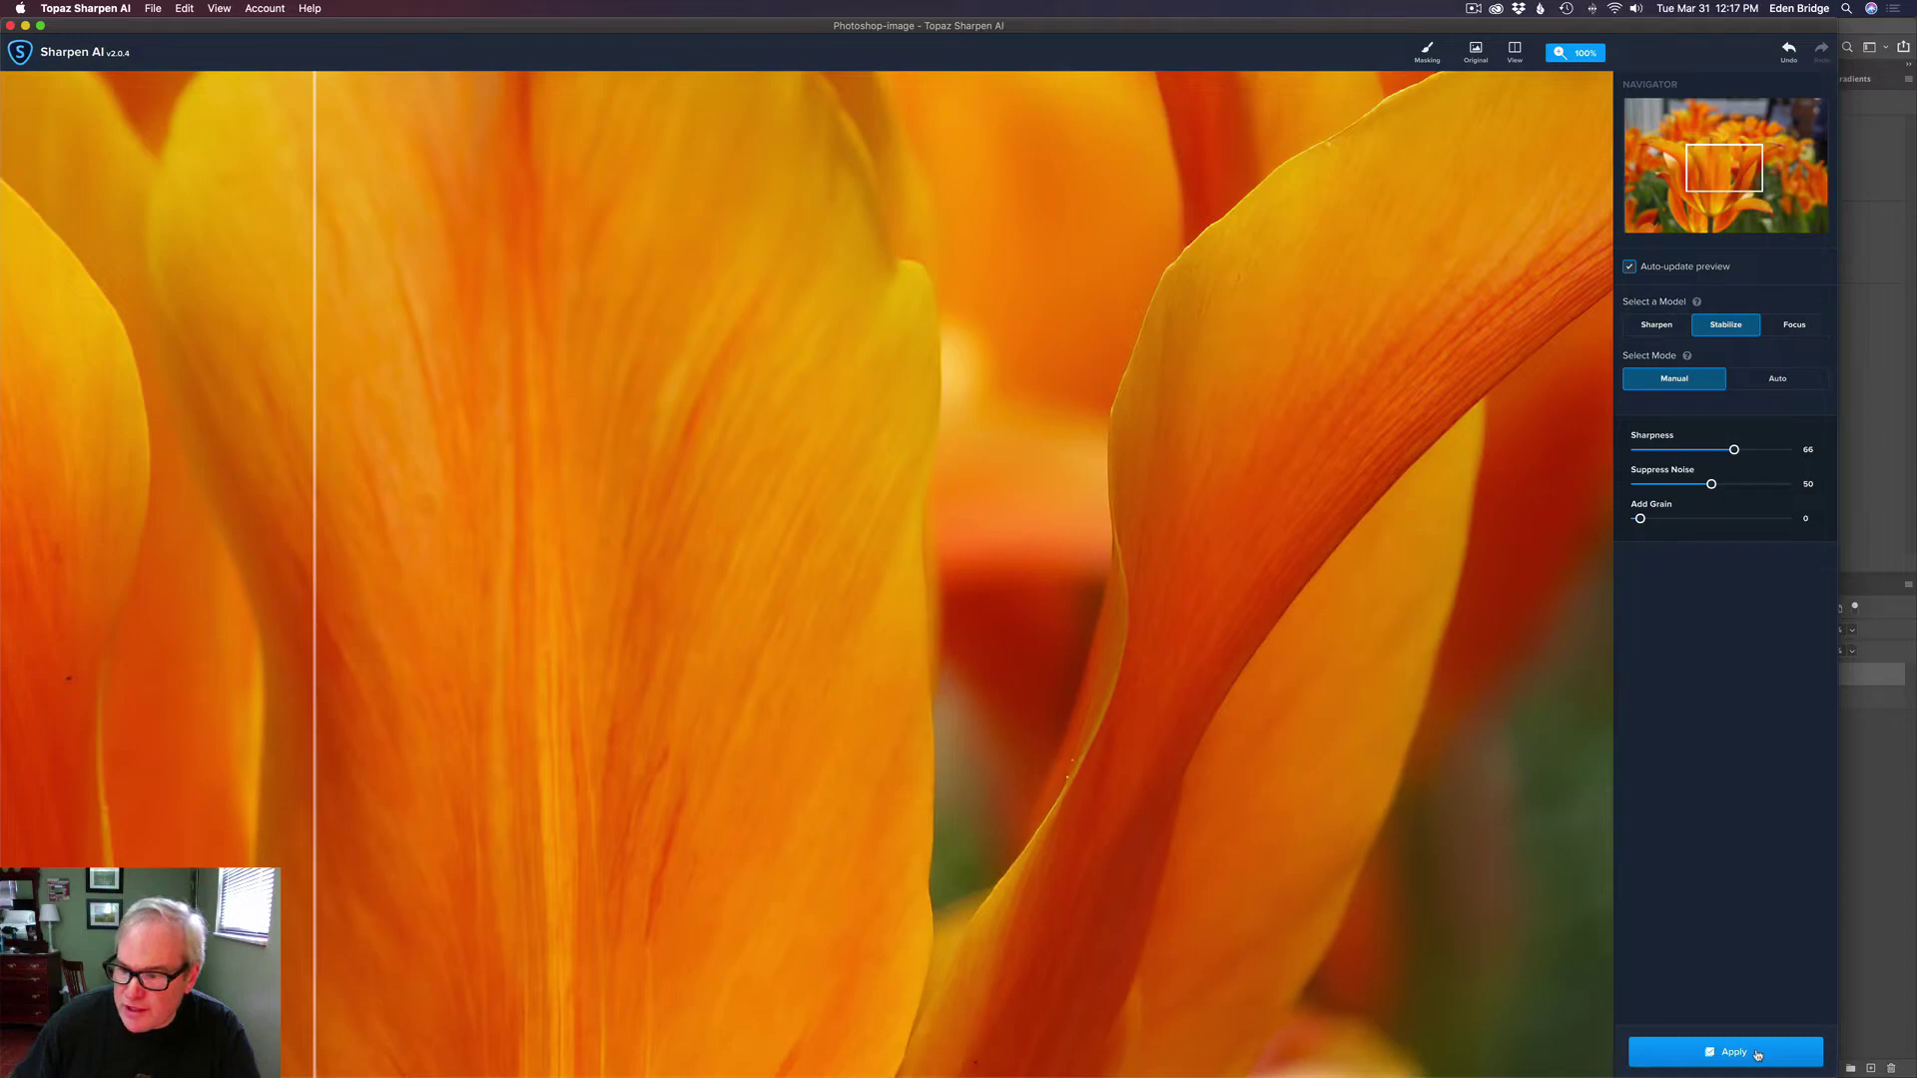
{"action": "left_click", "coordinate": [1757, 1054]}
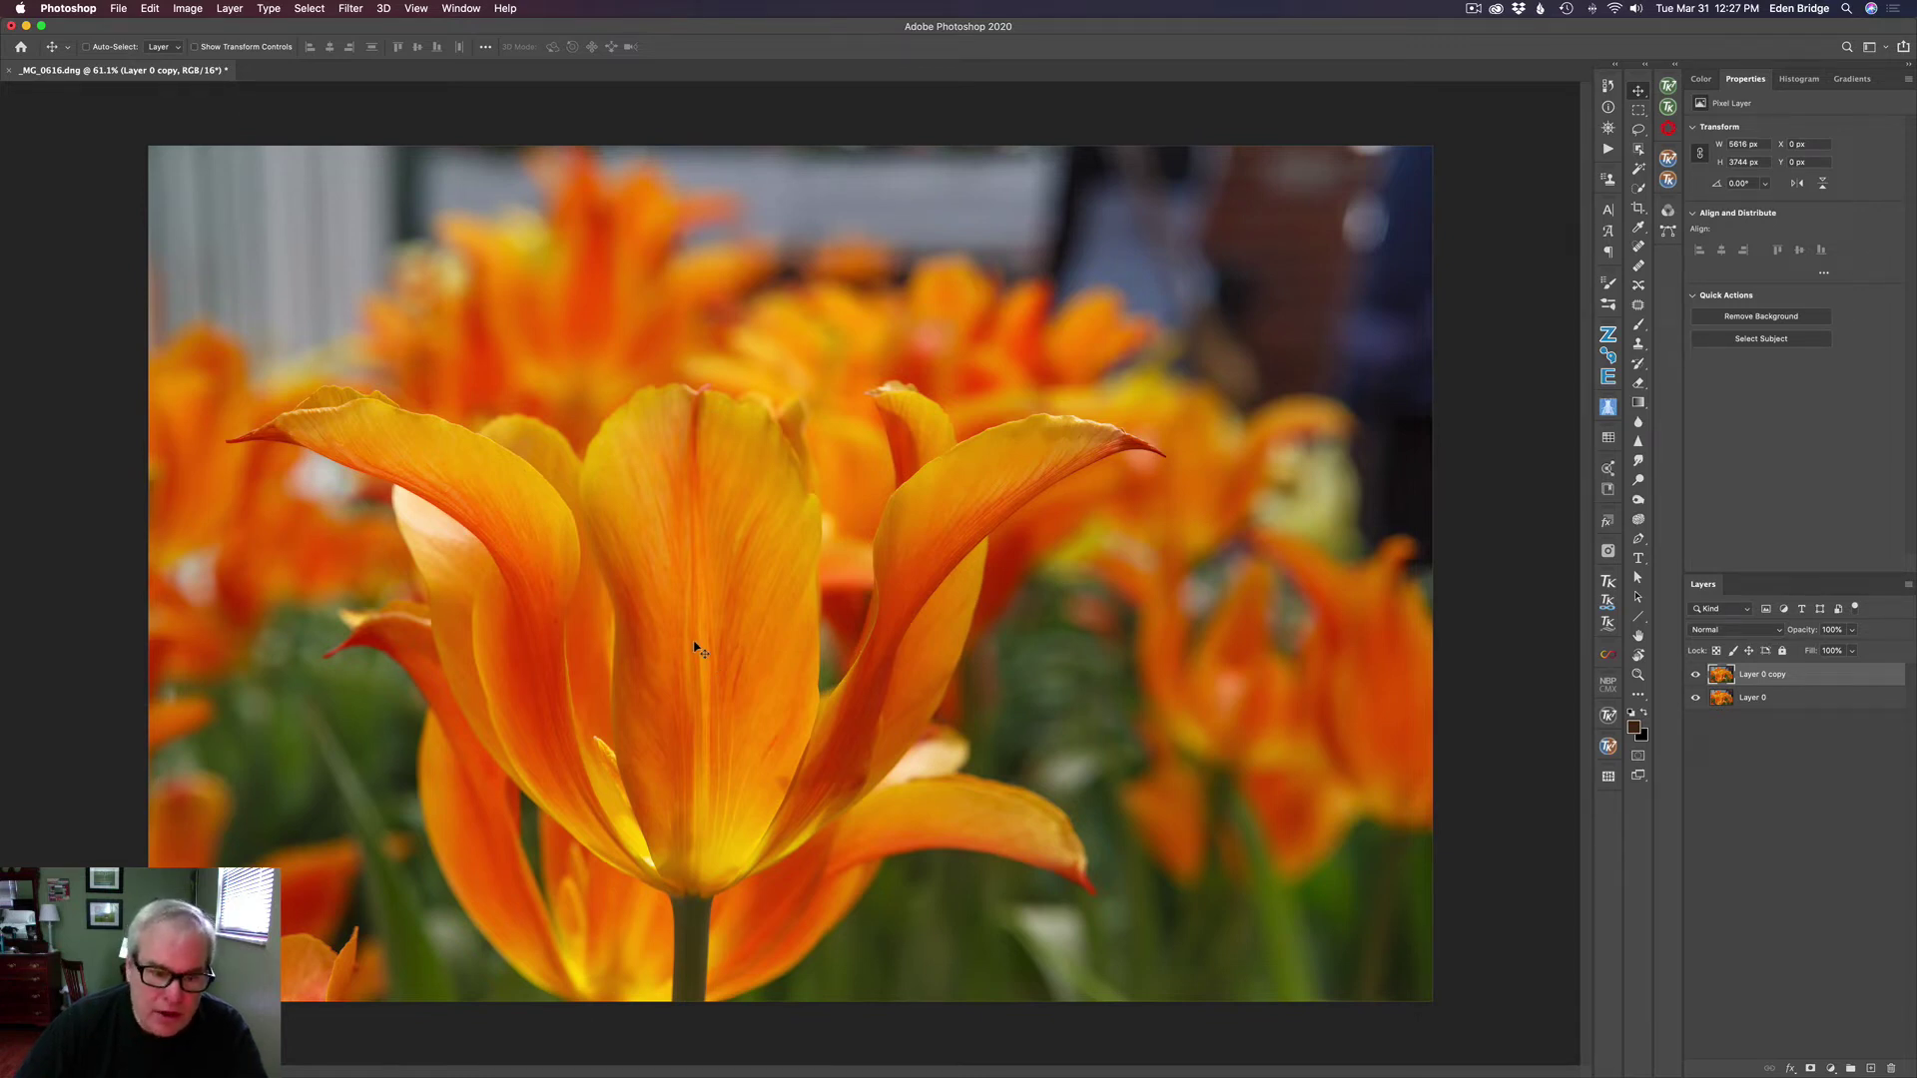
{"action": "scroll", "coordinate": [699, 649], "scroll_direction": "up", "scroll_amount": 5}
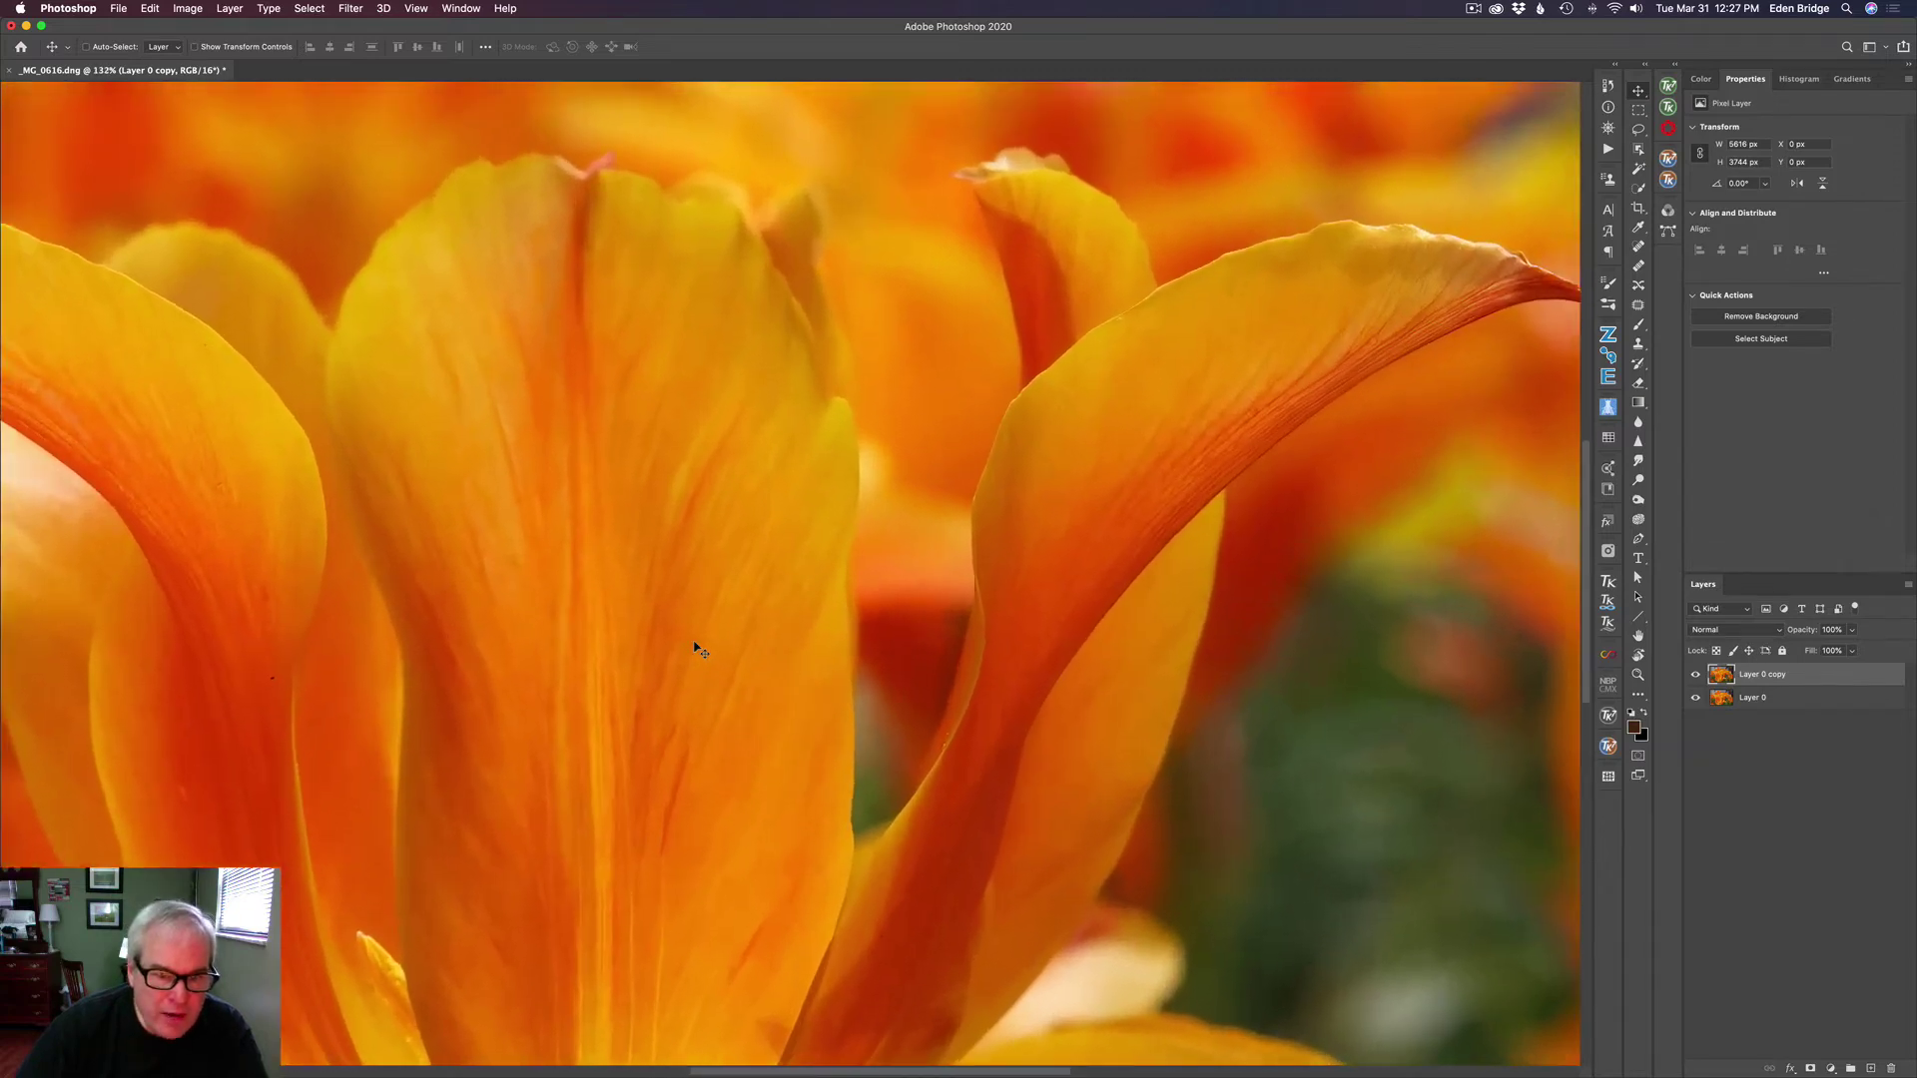
{"action": "scroll", "coordinate": [699, 648], "scroll_direction": "right", "scroll_amount": 5}
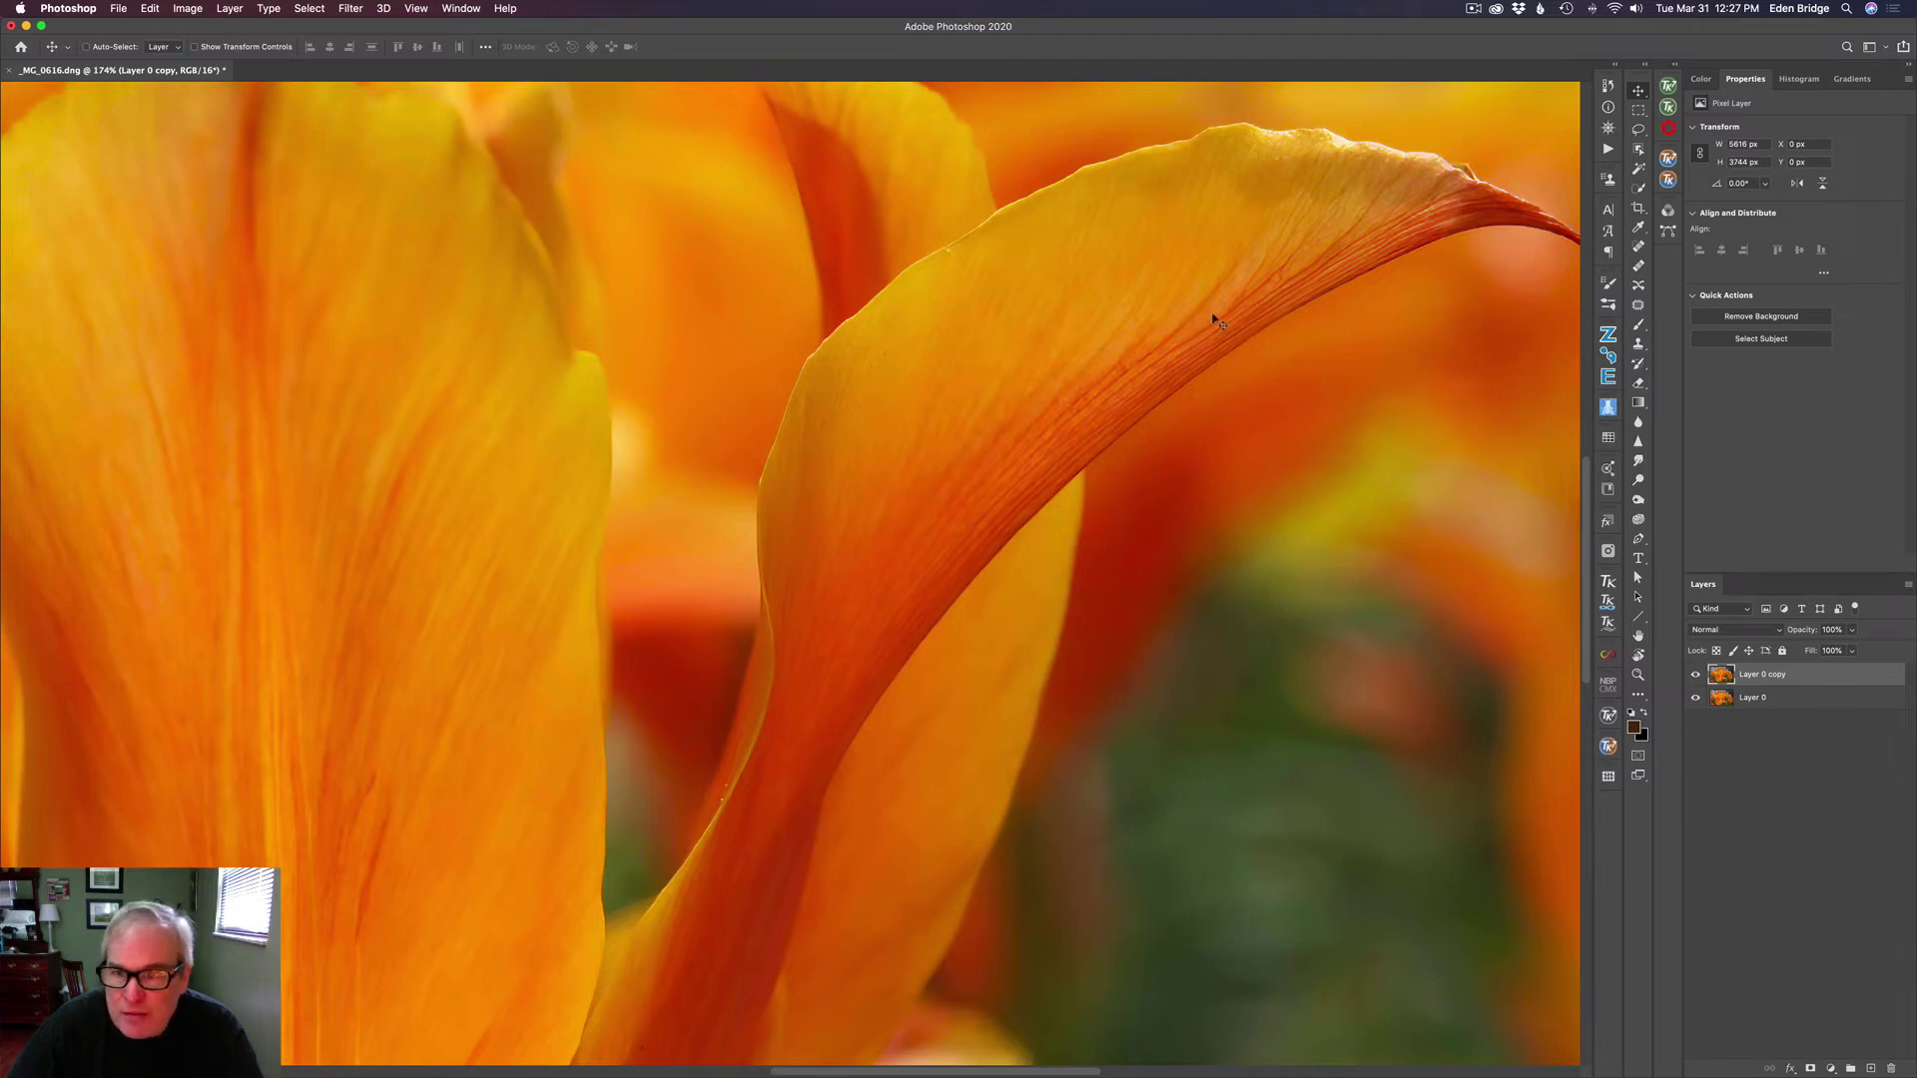
{"action": "scroll", "coordinate": [1041, 382], "scroll_direction": "down", "scroll_amount": 3}
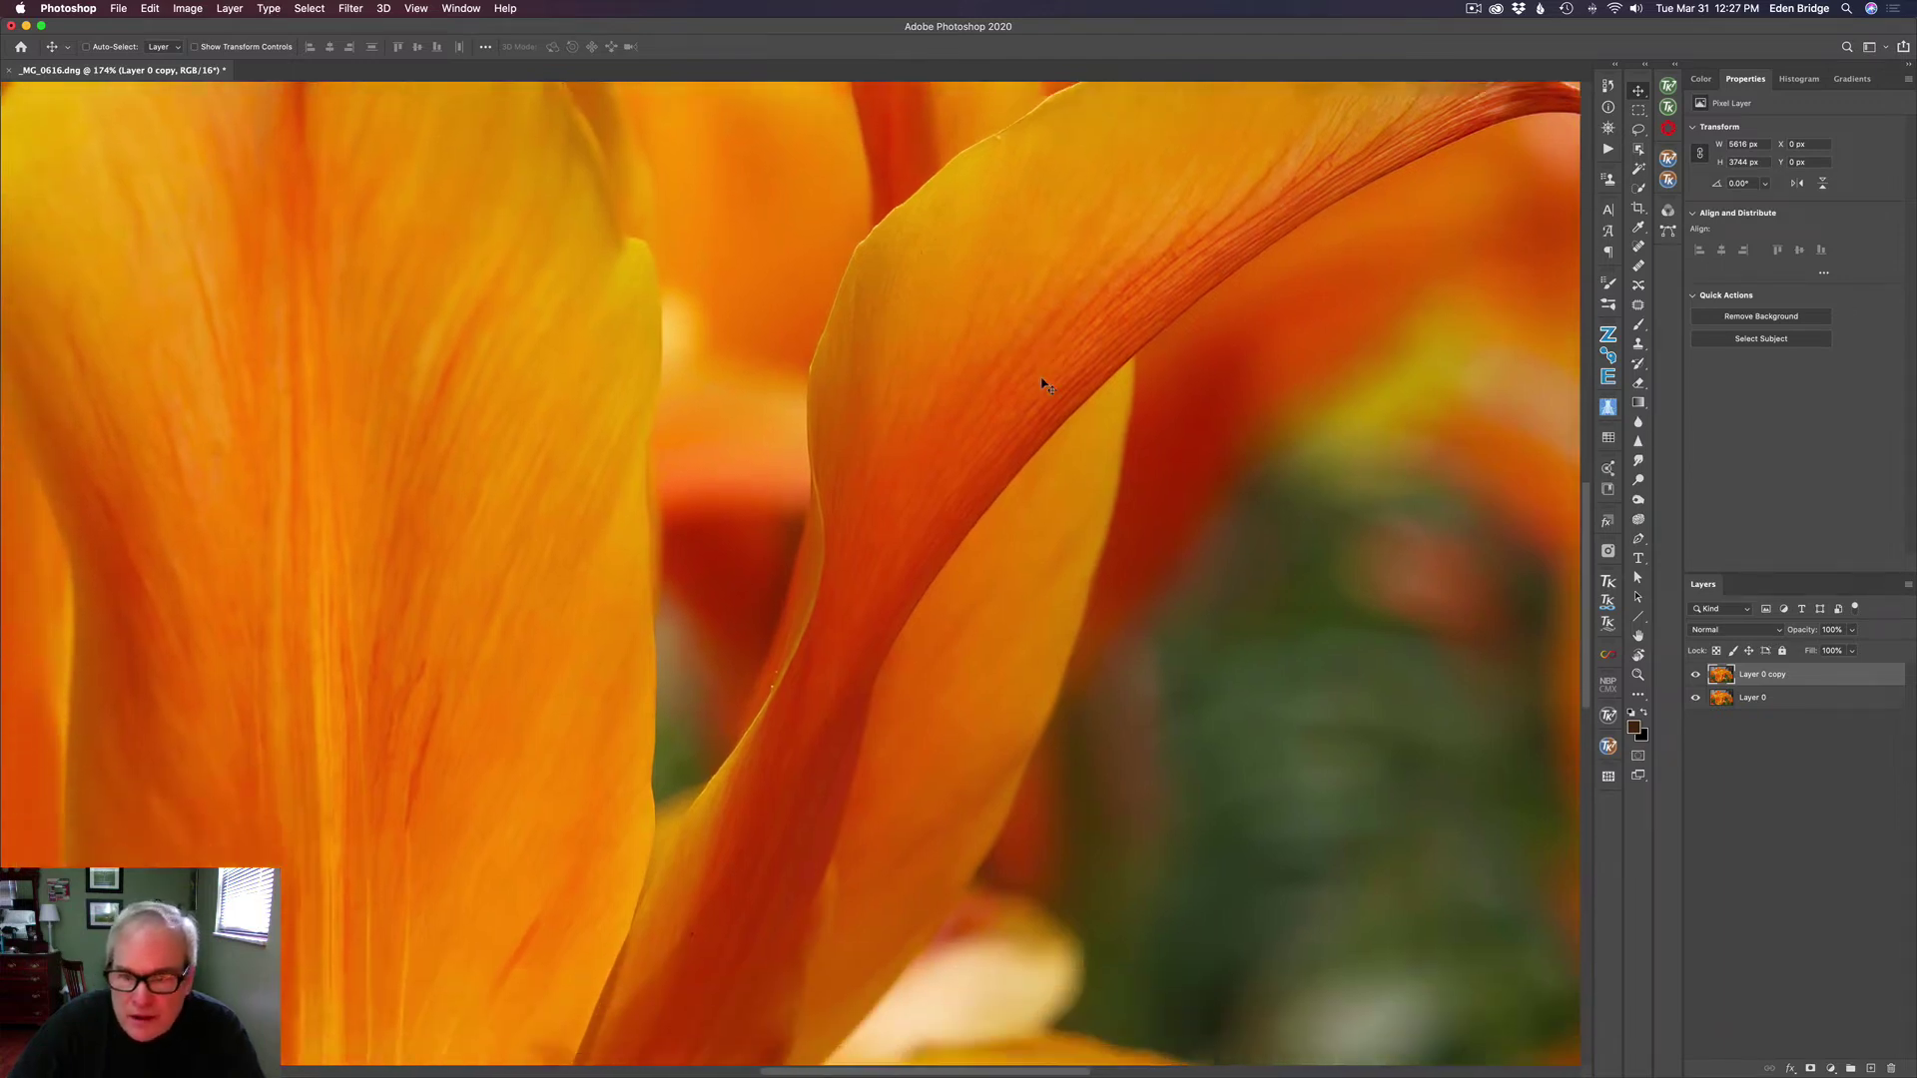
{"action": "scroll", "coordinate": [870, 614], "scroll_direction": "left", "scroll_amount": 10}
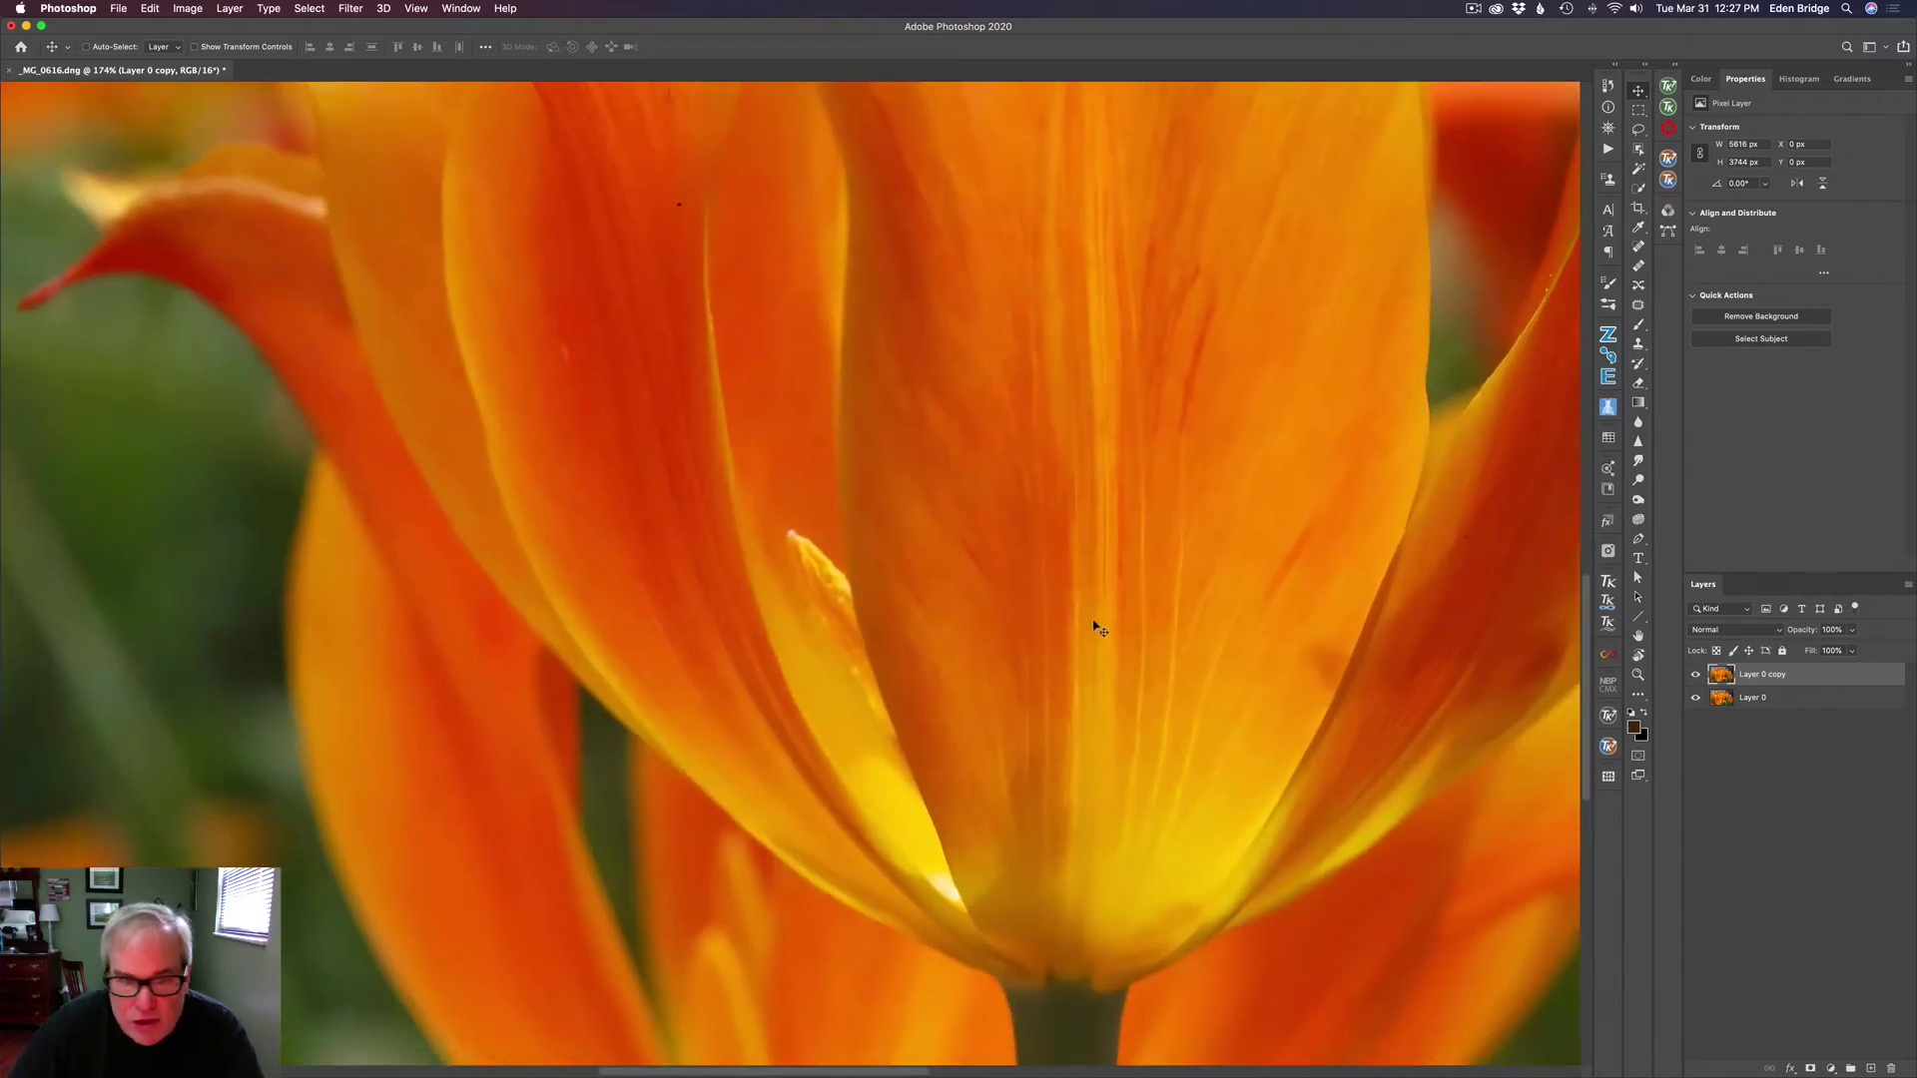
{"action": "scroll", "coordinate": [784, 430], "scroll_direction": "up", "scroll_amount": 5}
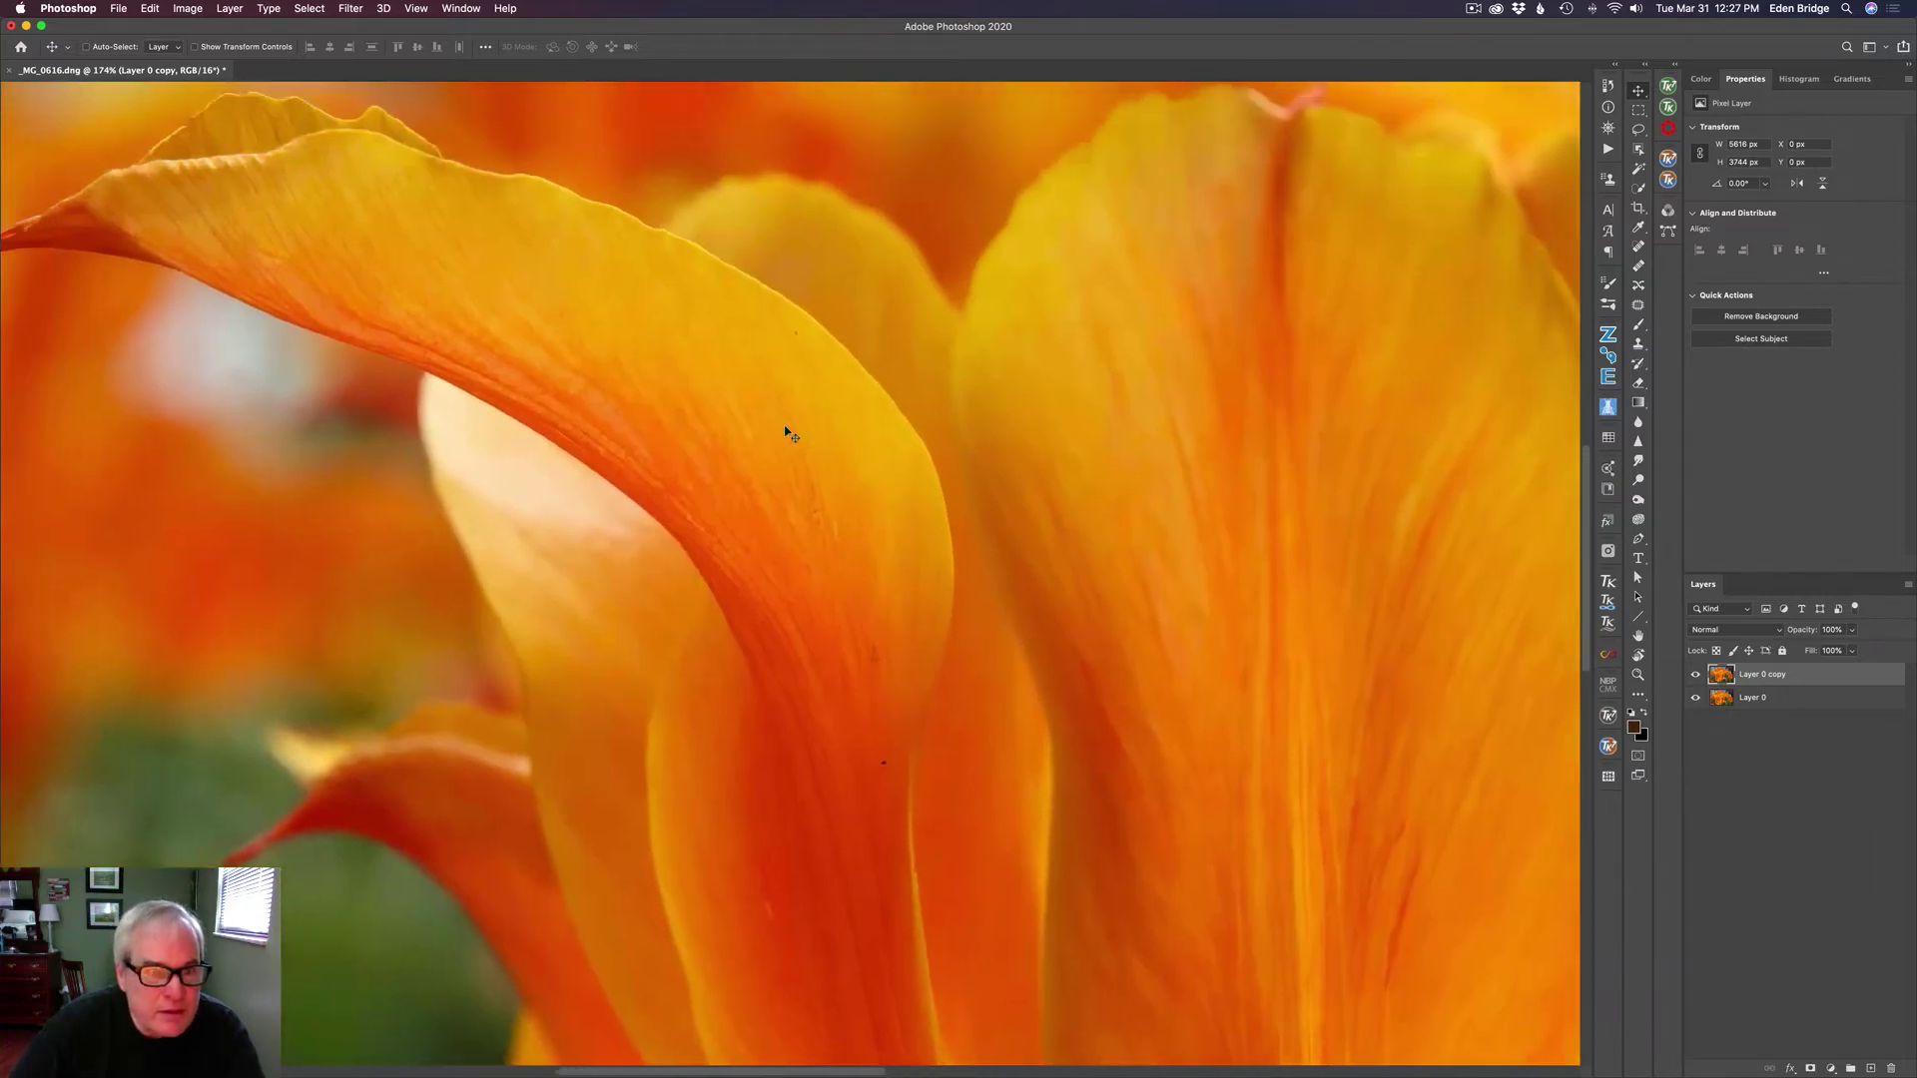
{"action": "scroll", "coordinate": [662, 431], "scroll_direction": "down", "scroll_amount": 10}
{"action": "scroll", "coordinate": [662, 432], "scroll_direction": "right", "scroll_amount": 5}
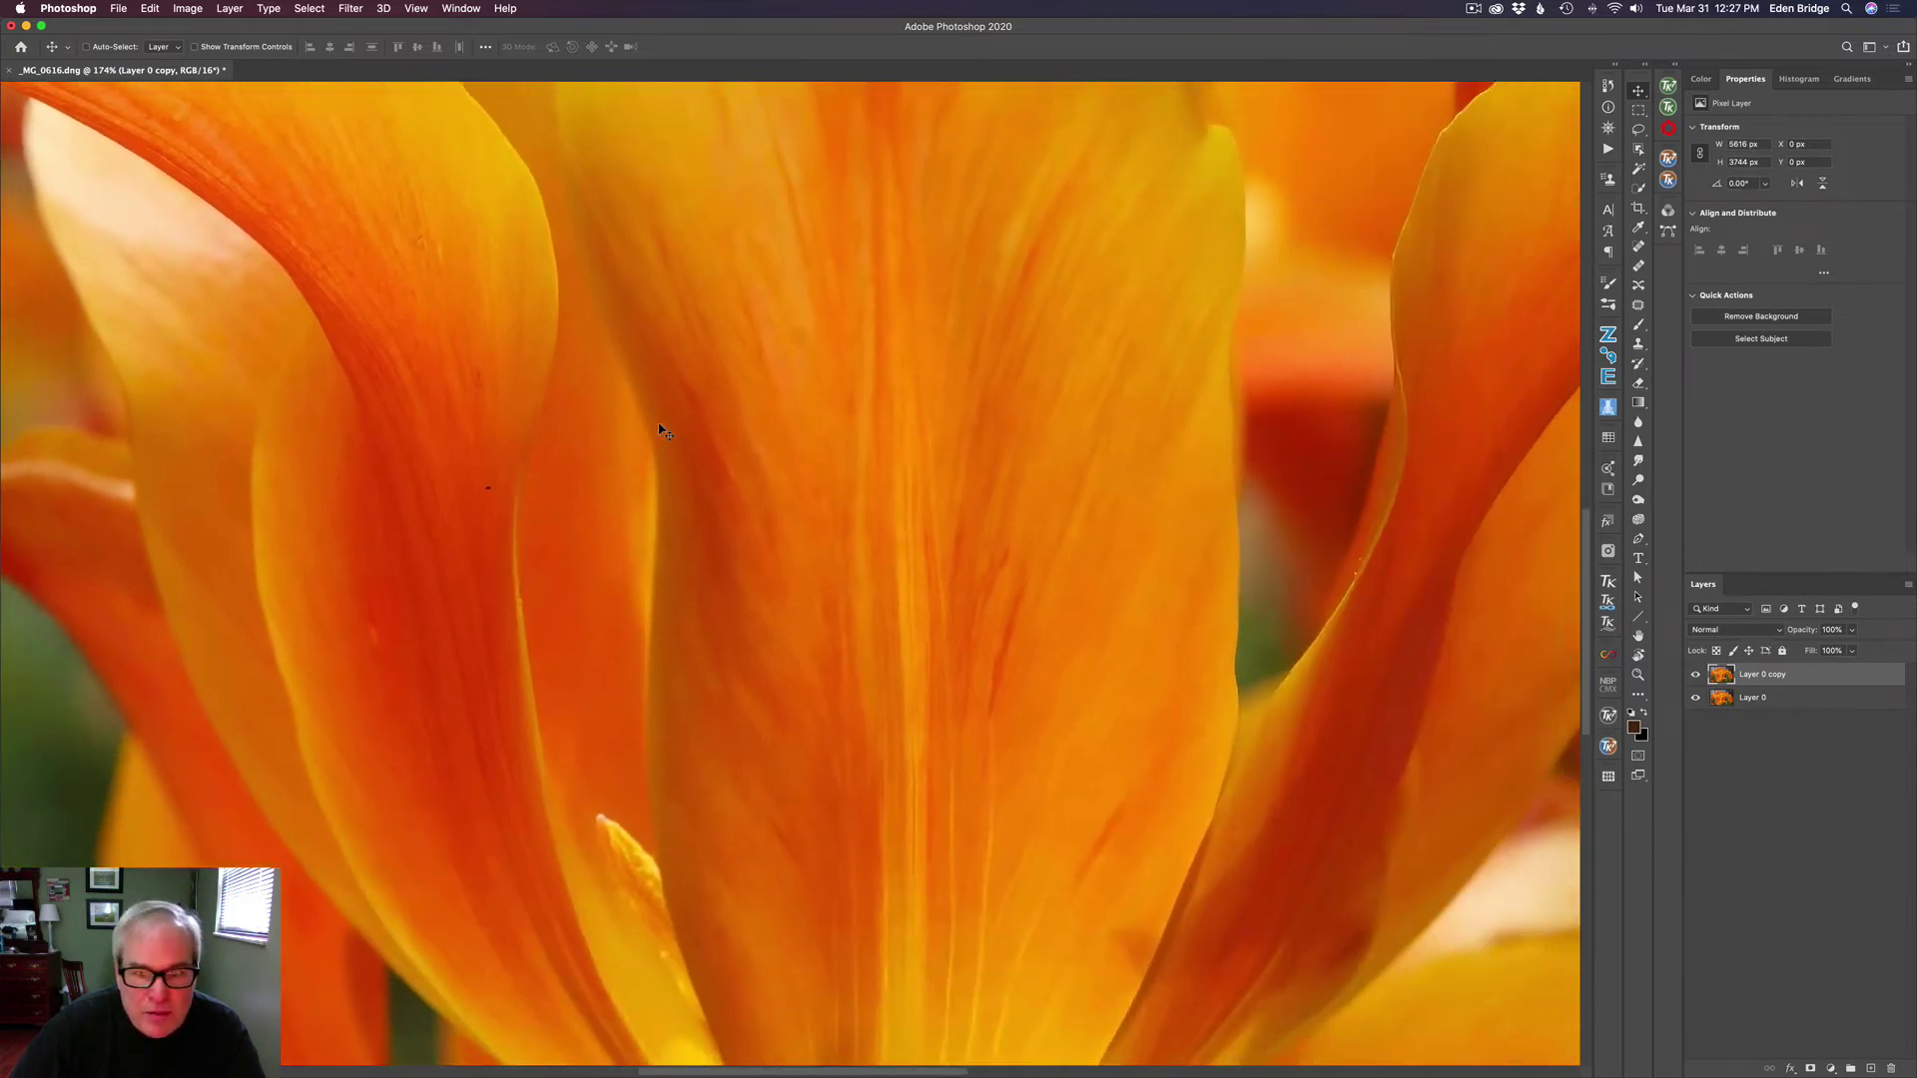
{"action": "scroll", "coordinate": [662, 431], "scroll_direction": "up", "scroll_amount": 2}
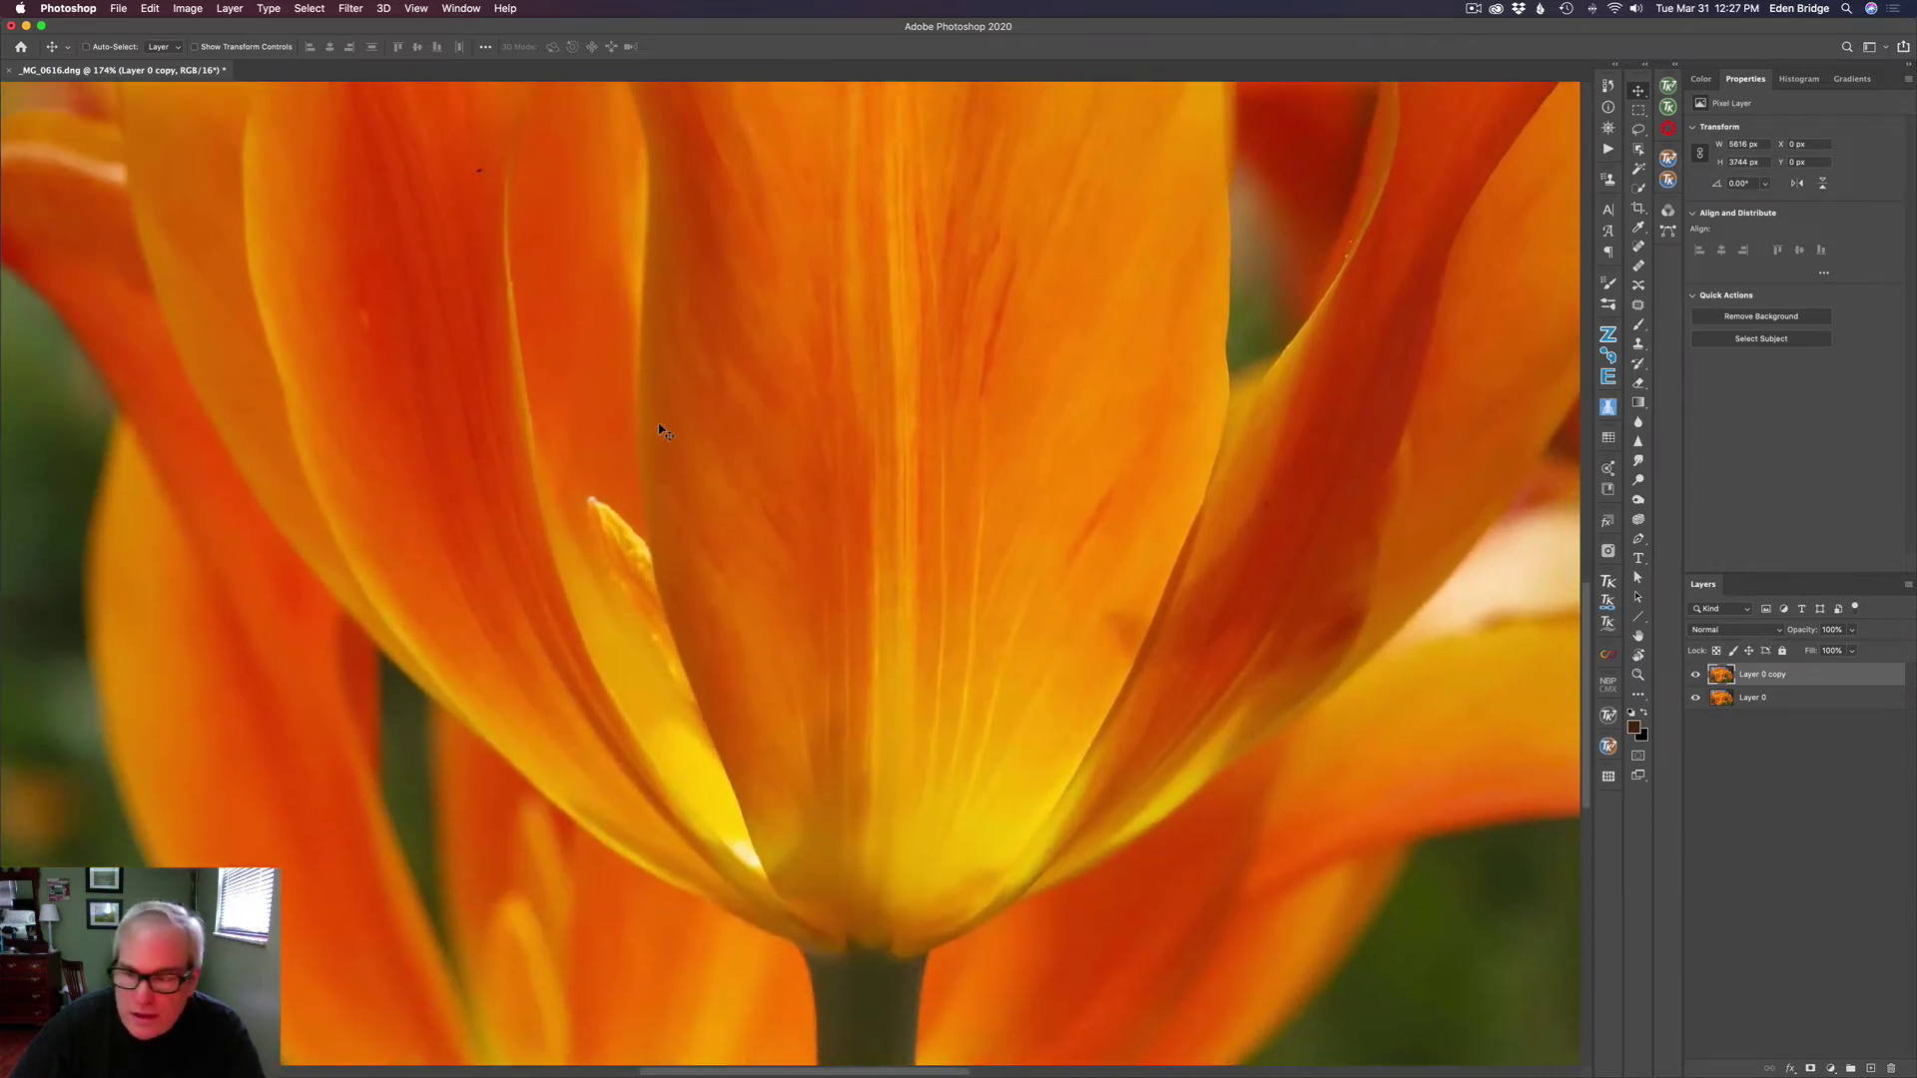
{"action": "scroll", "coordinate": [662, 431], "scroll_direction": "up", "scroll_amount": 2}
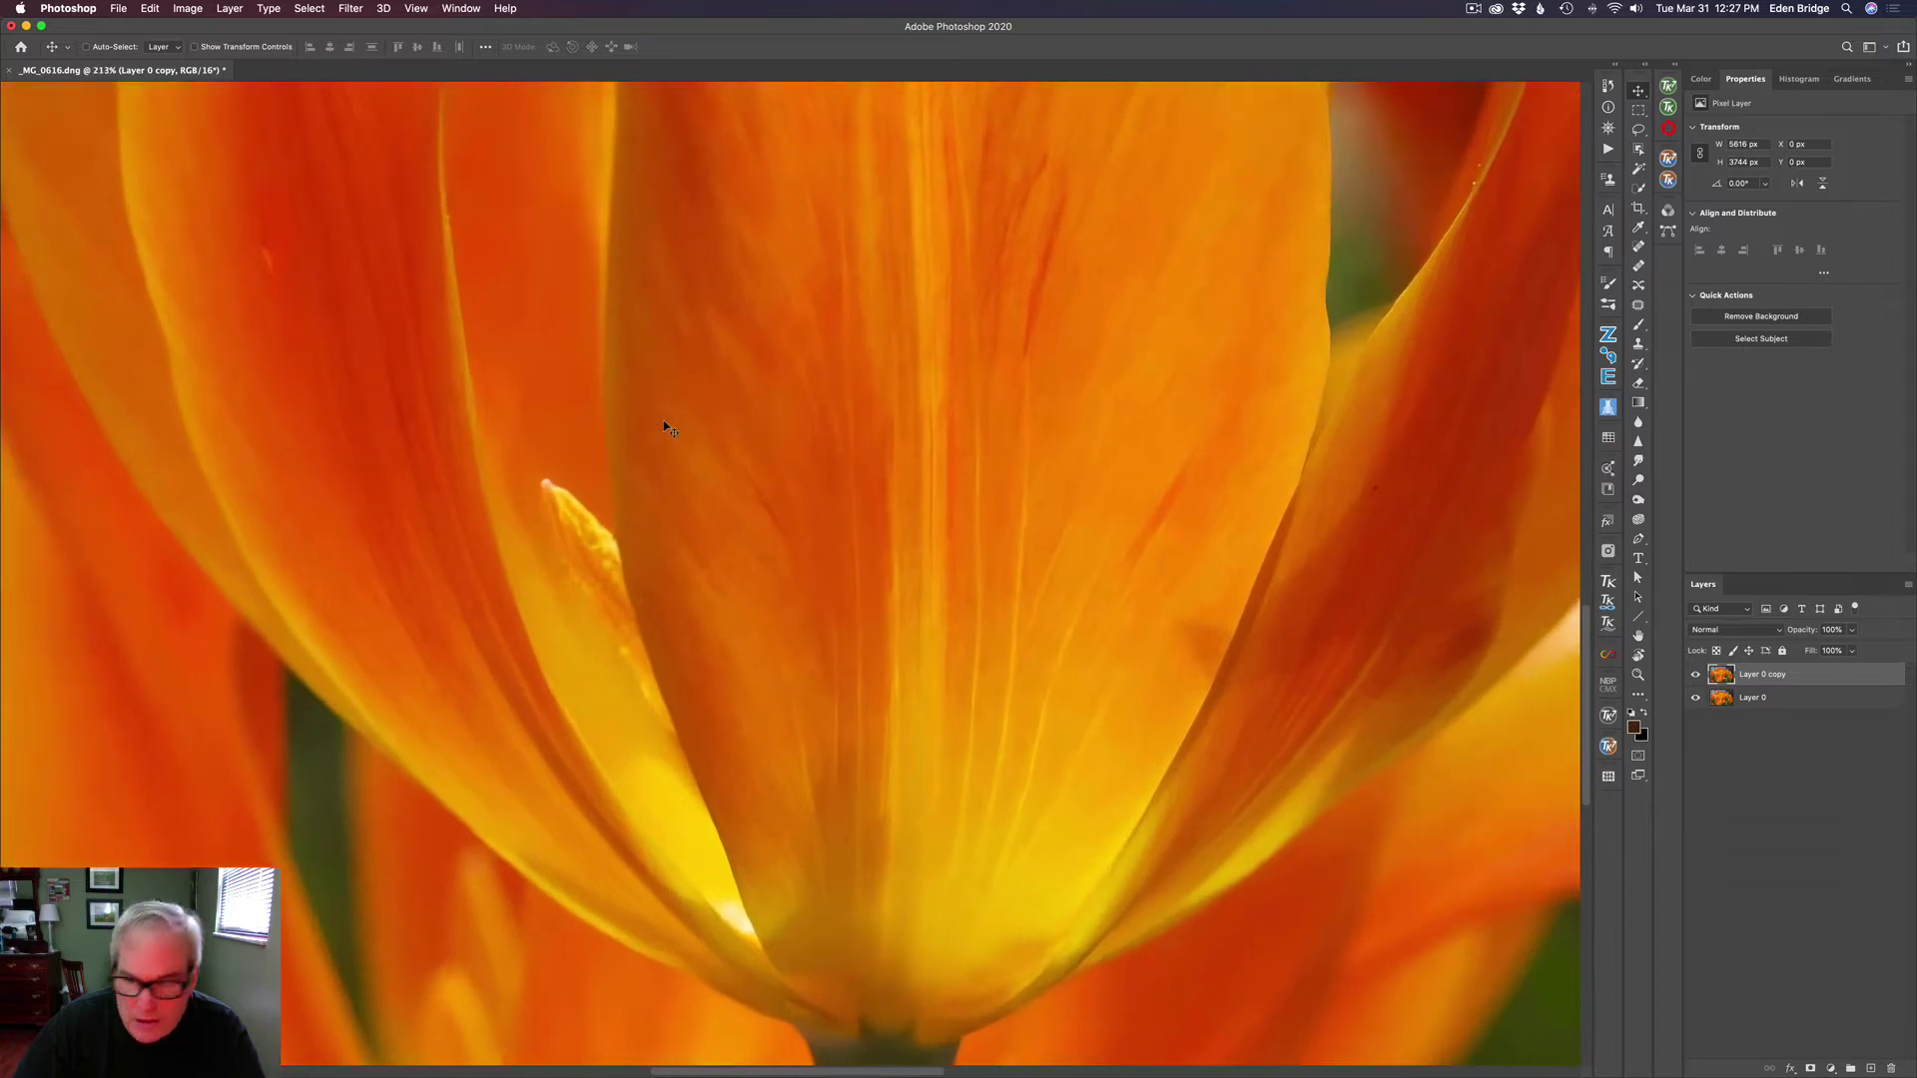
{"action": "left_click", "coordinate": [1696, 676]}
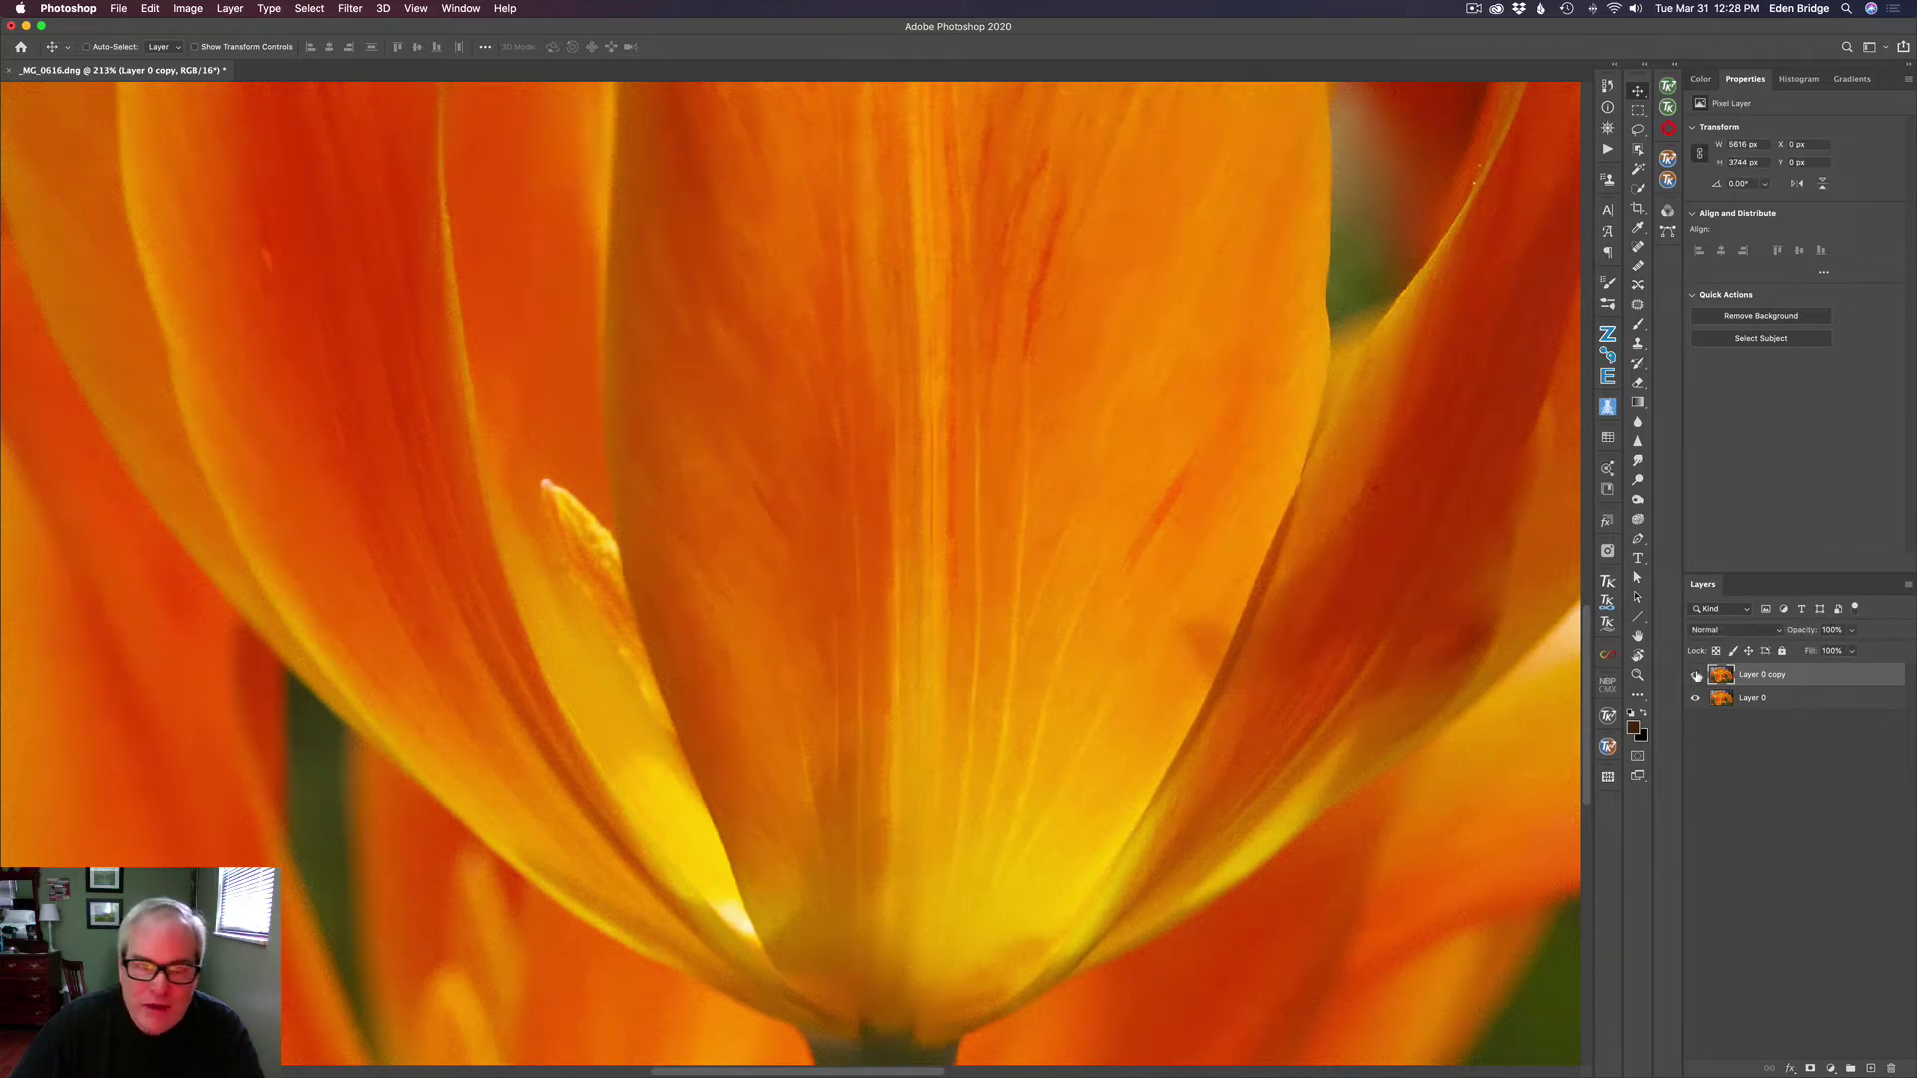
{"action": "key", "text": "super+1"}
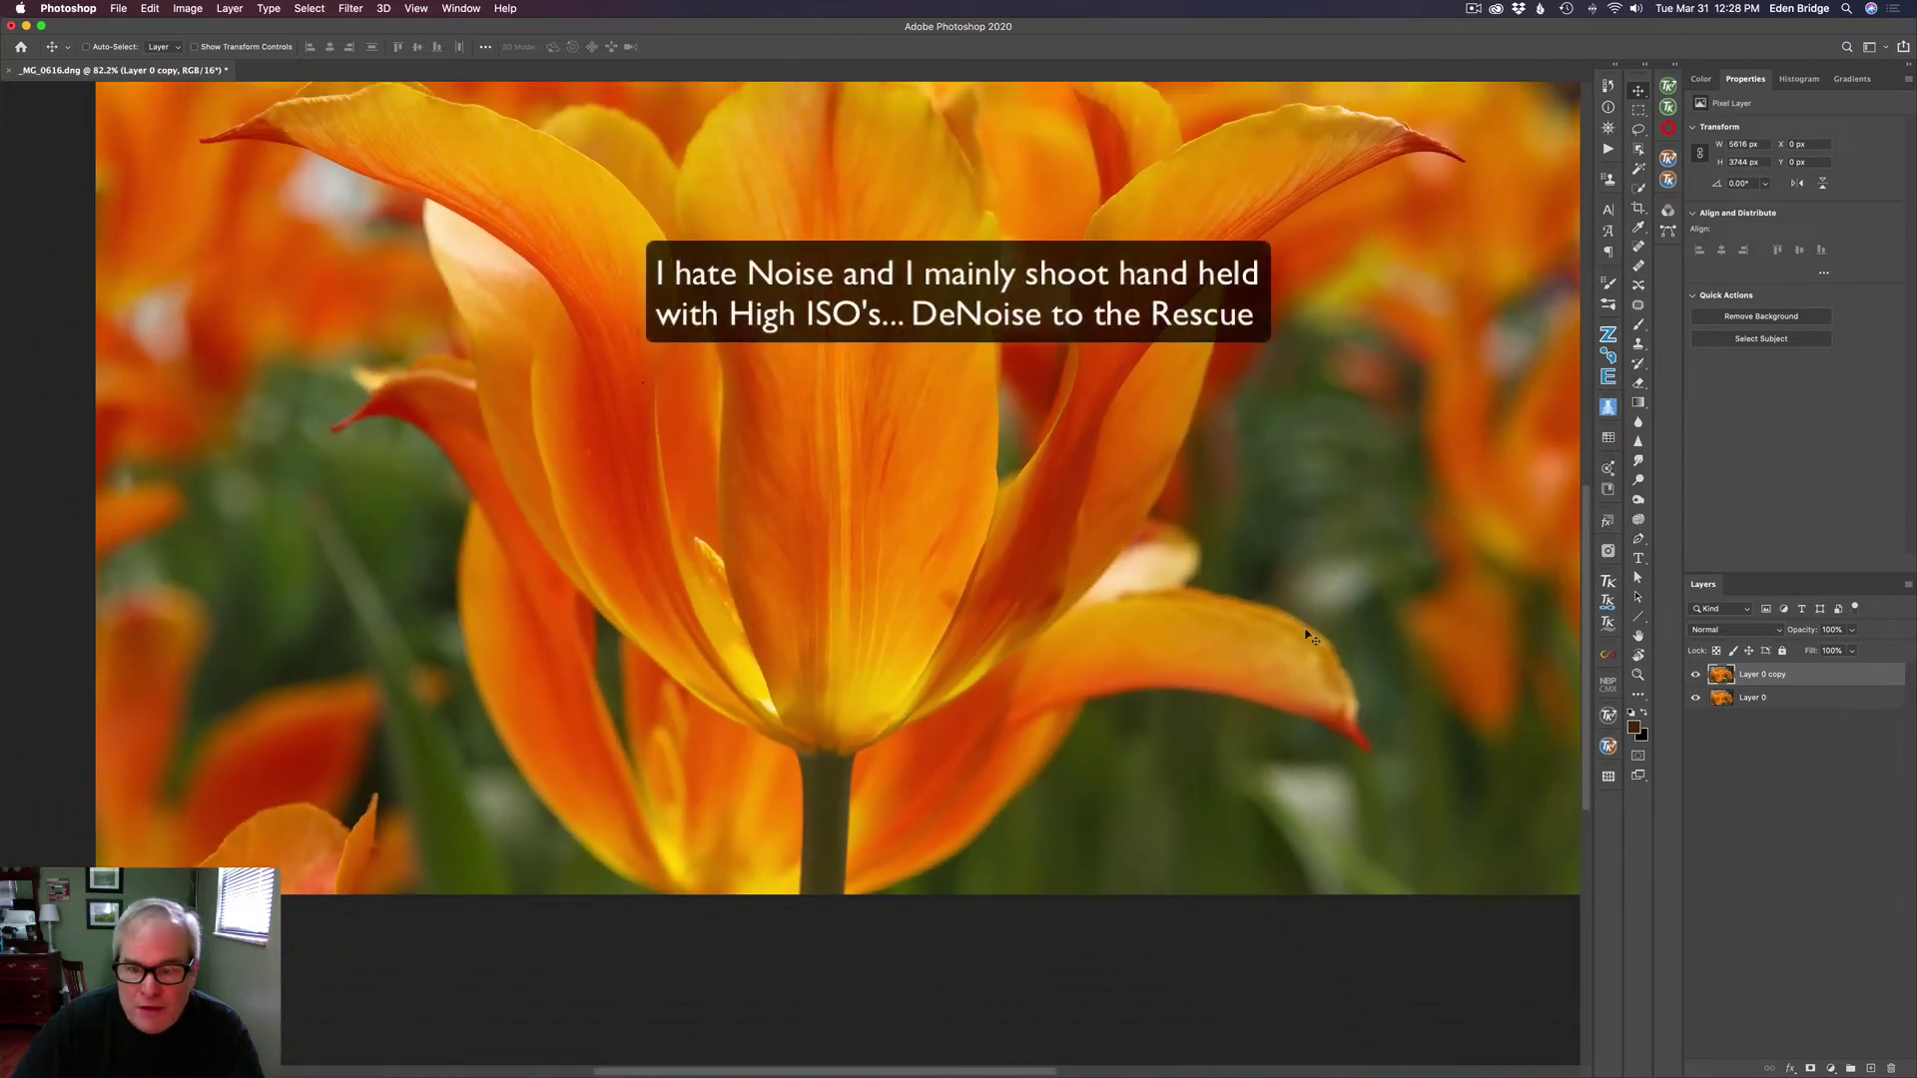
{"action": "key", "text": "super+minus"}
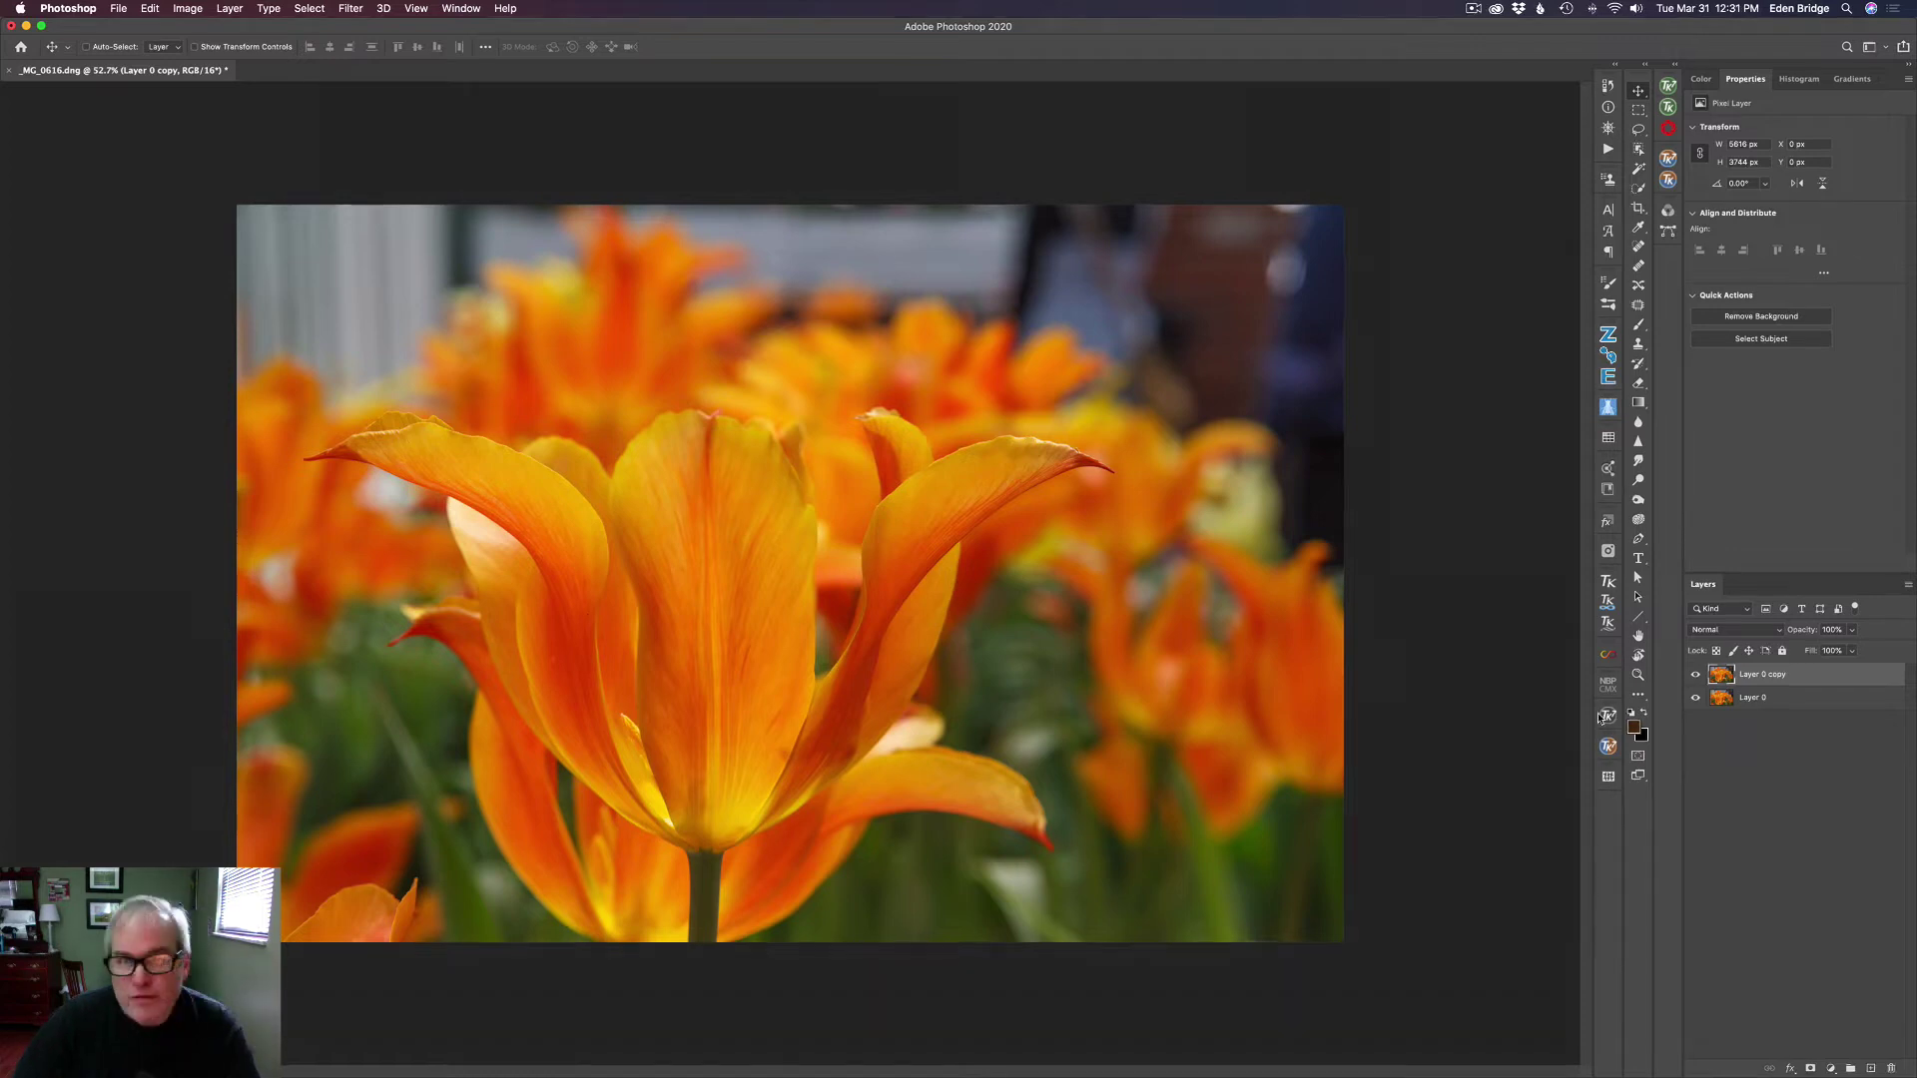
- Add blank Layer 1 on top and pick the Brush, enlarged to about 395 pixels
{"action": "left_click", "coordinate": [1872, 1069]}
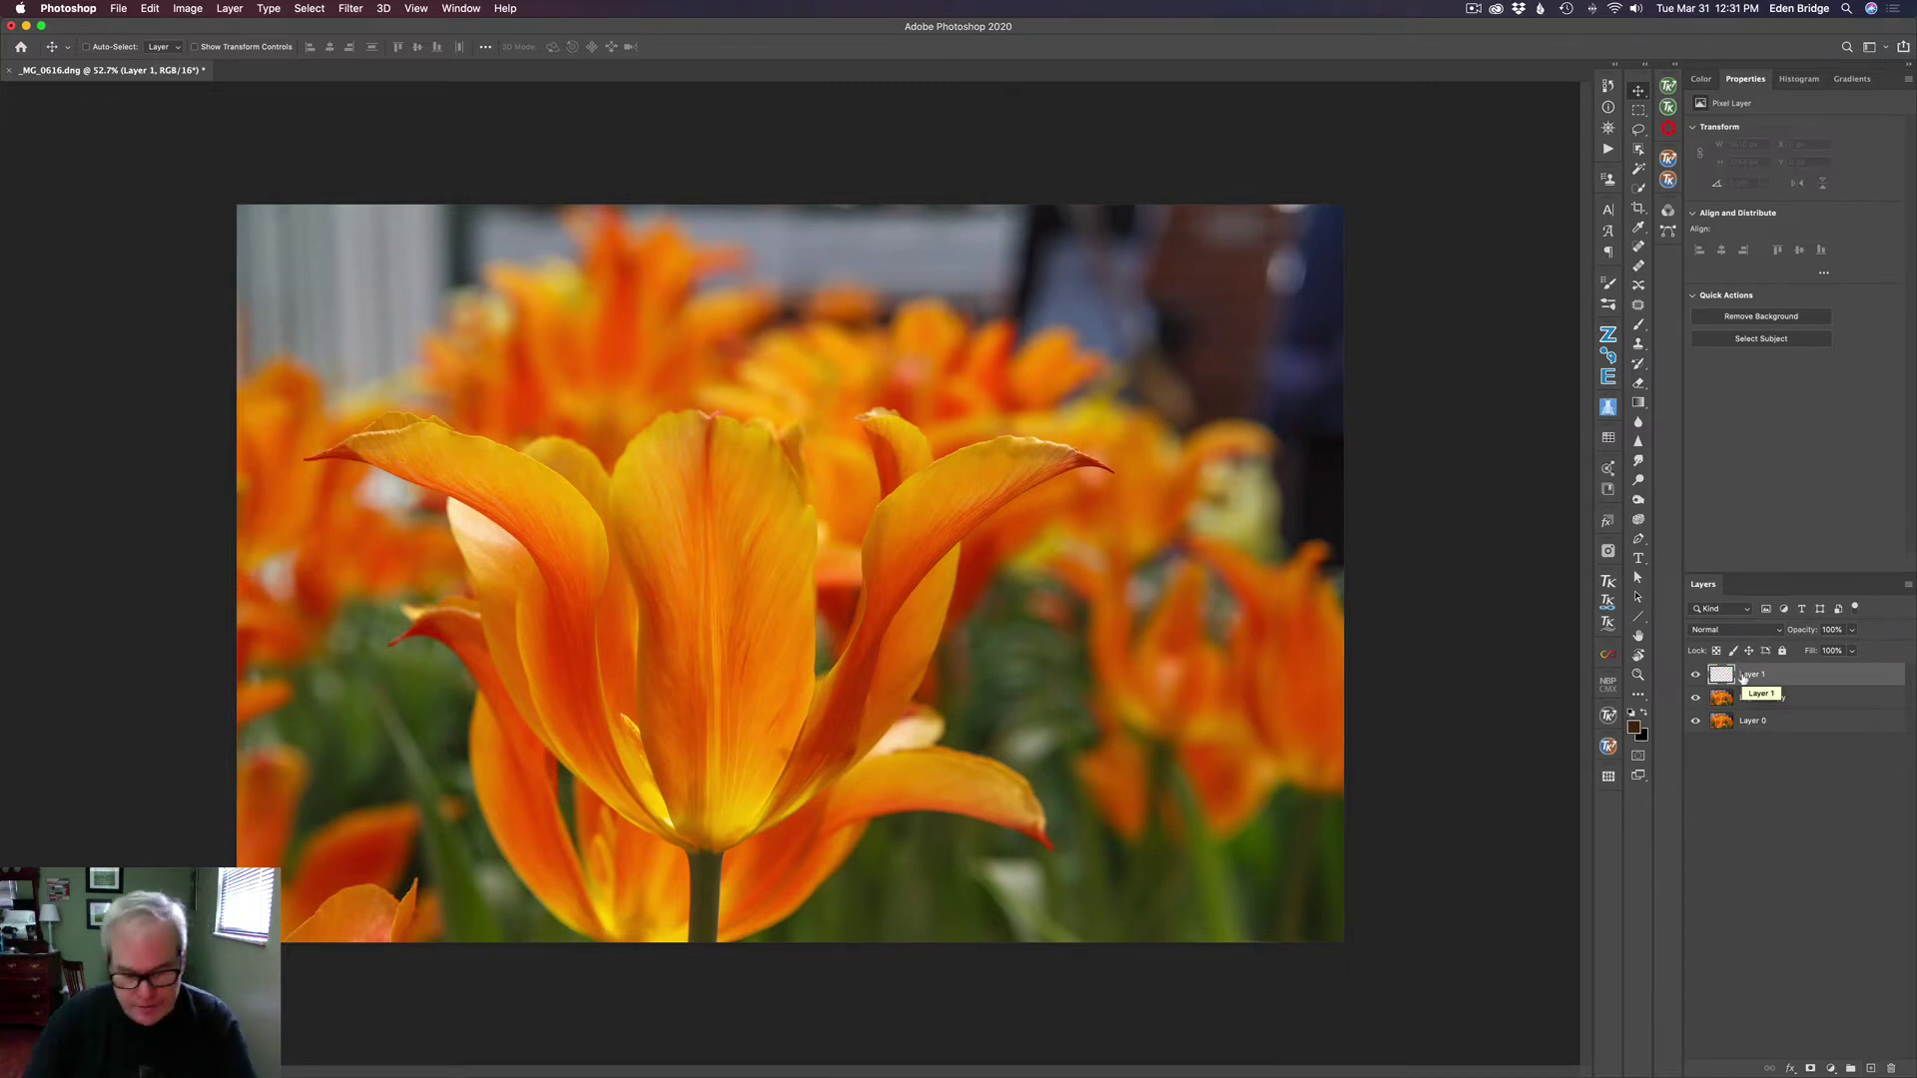
{"action": "key", "text": "b"}
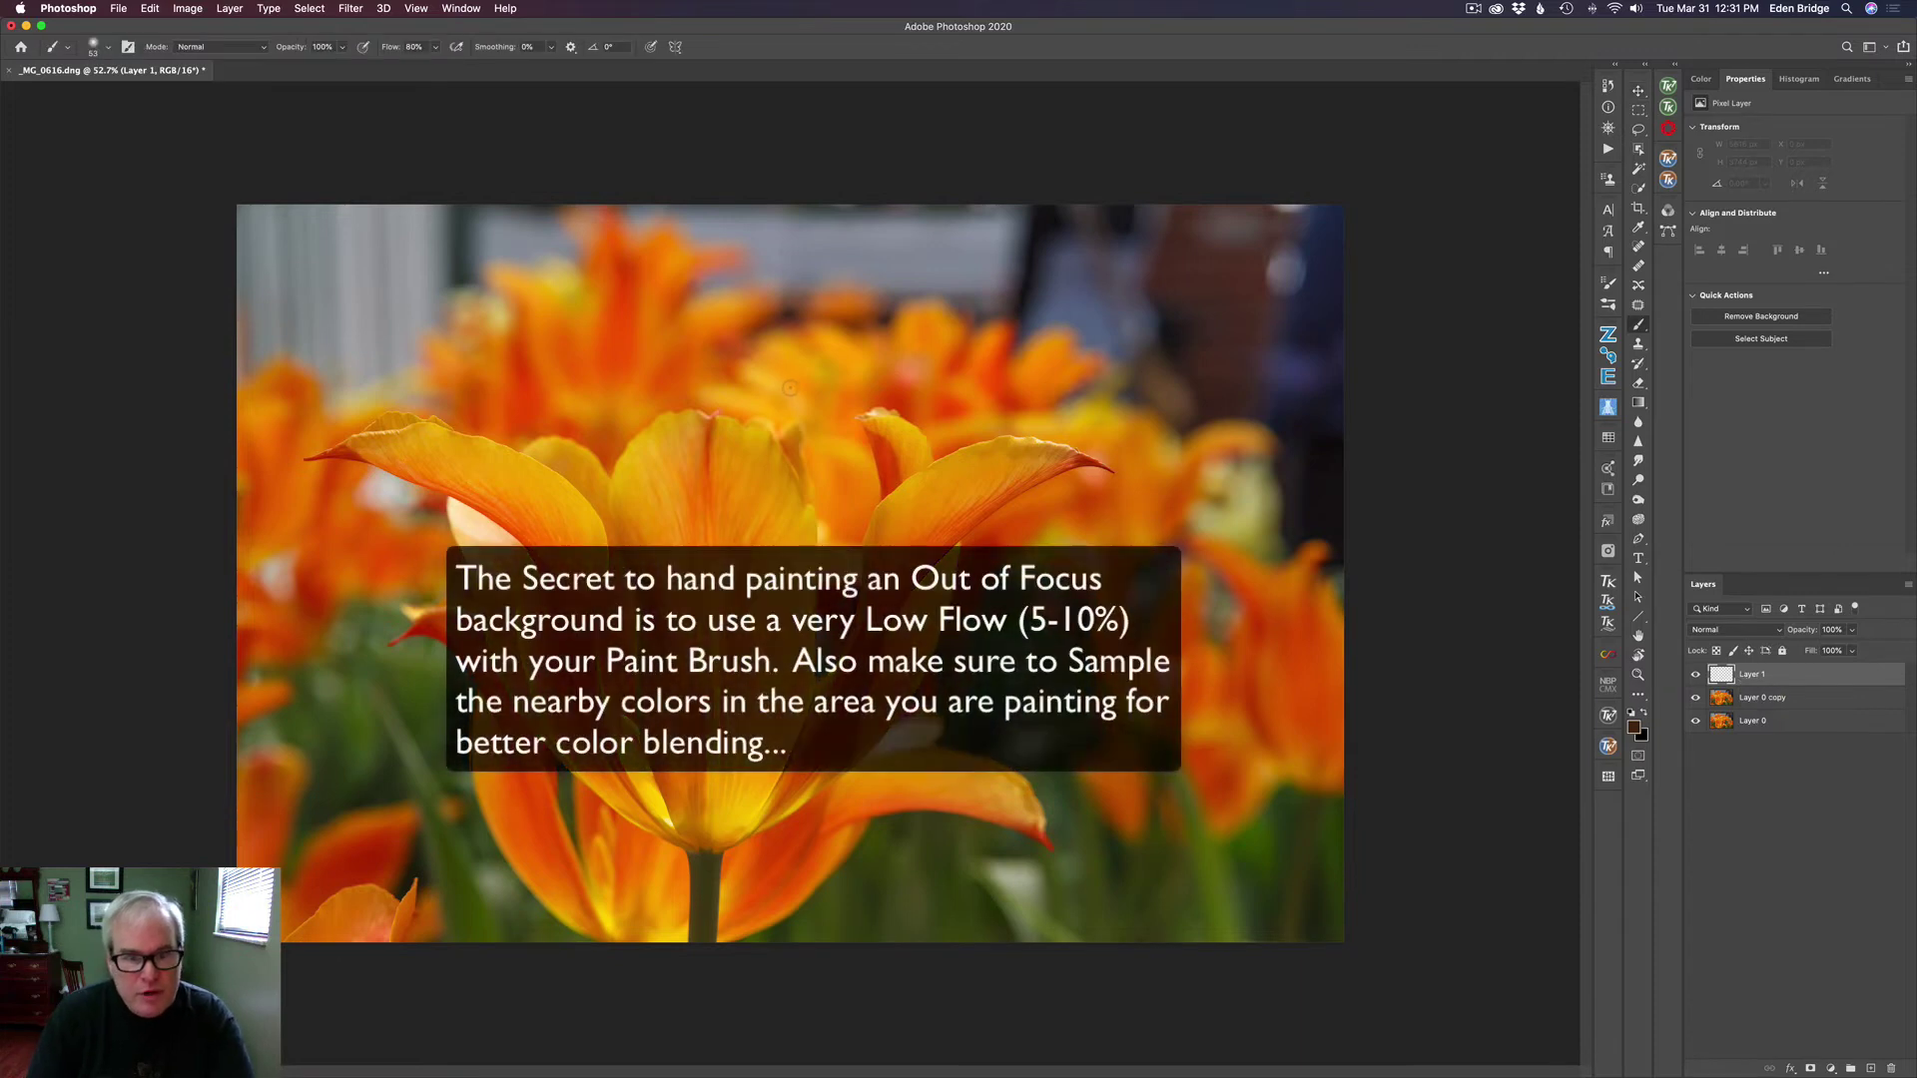
{"action": "left_click_drag", "start_coordinate": [774, 321], "coordinate": [953, 352], "text": "ctrl+alt"}
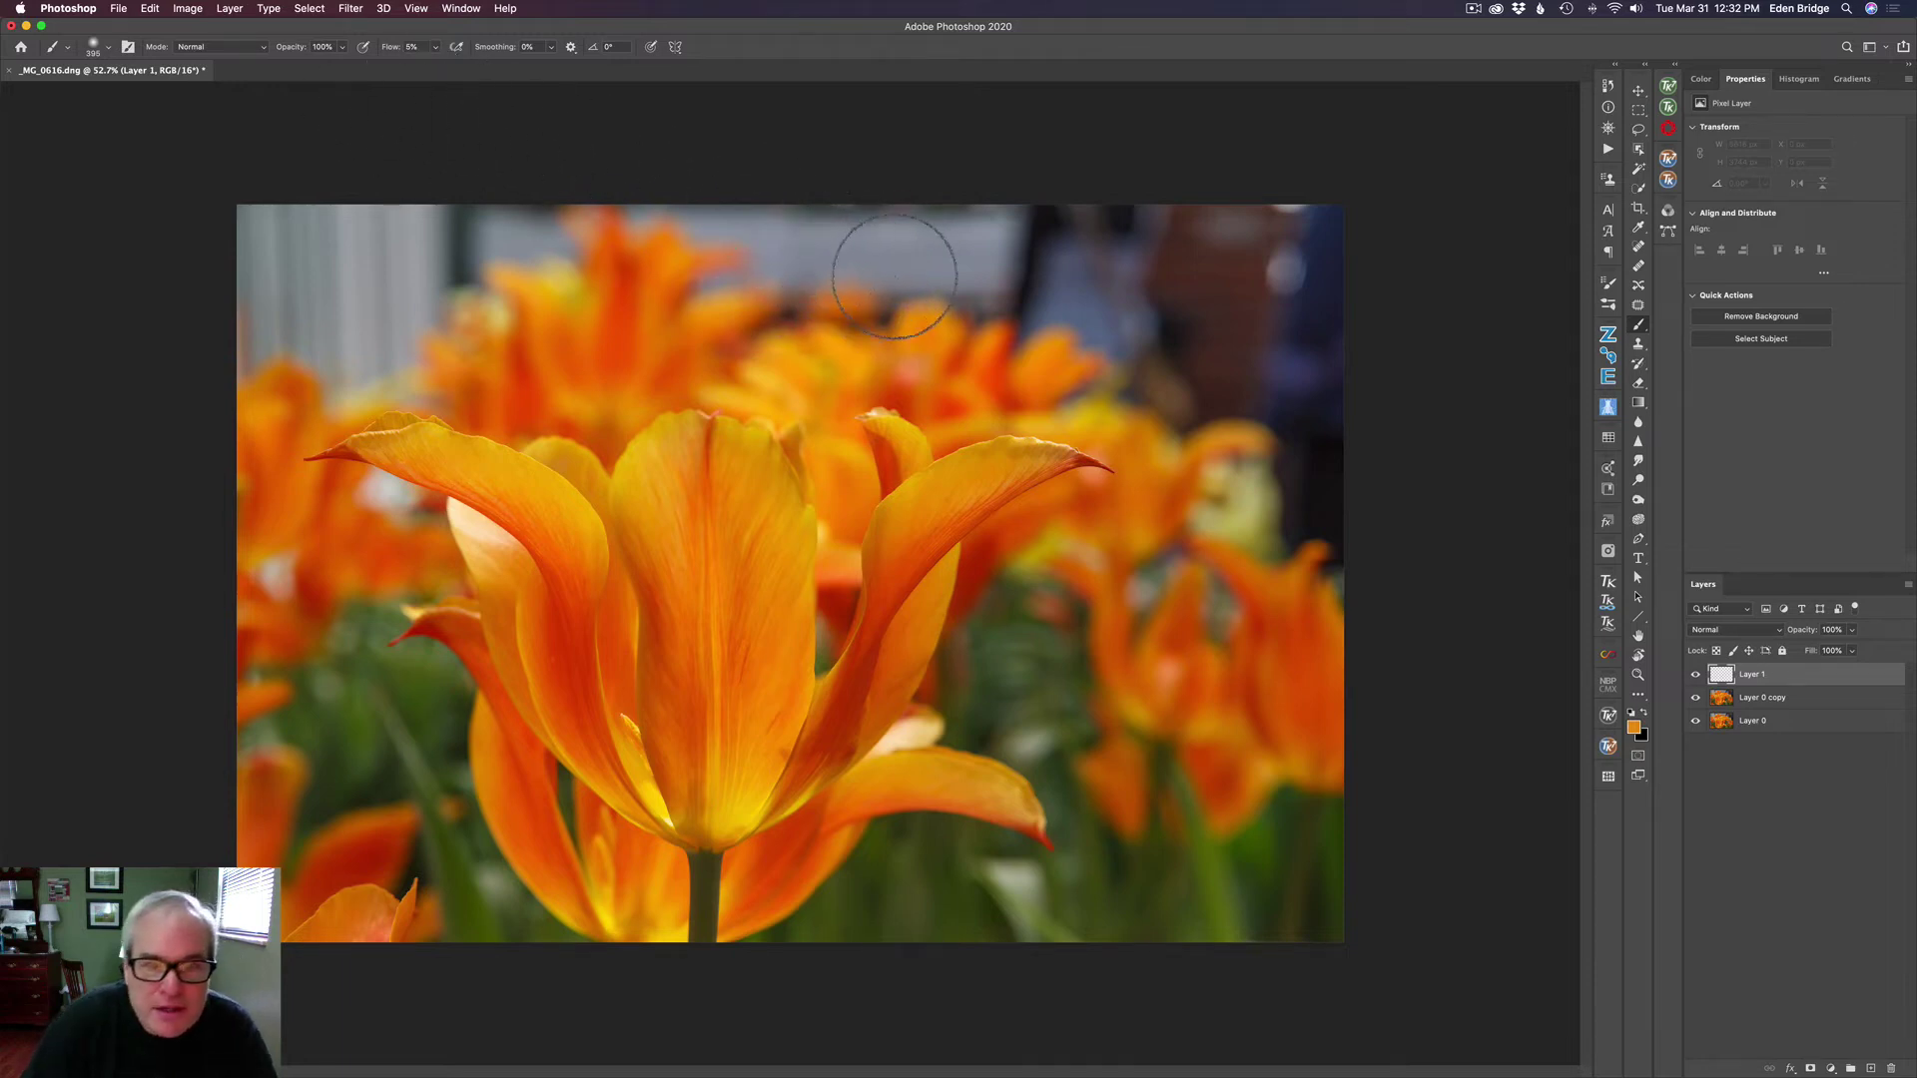
- Paint soft orange over the grey background along the top and right of the tulip
{"action": "mouse_move", "coordinate": [930, 308]}
{"action": "left_mouse_down"}
{"action": "mouse_move", "coordinate": [906, 271]}
{"action": "mouse_move", "coordinate": [940, 273]}
{"action": "mouse_move", "coordinate": [910, 272]}
{"action": "mouse_move", "coordinate": [885, 338]}
{"action": "mouse_move", "coordinate": [773, 322]}
{"action": "mouse_move", "coordinate": [707, 270]}
{"action": "mouse_move", "coordinate": [729, 295]}
{"action": "mouse_move", "coordinate": [684, 281]}
{"action": "mouse_move", "coordinate": [724, 283]}
{"action": "mouse_move", "coordinate": [721, 269]}
{"action": "mouse_move", "coordinate": [678, 290]}
{"action": "mouse_move", "coordinate": [785, 280]}
{"action": "mouse_move", "coordinate": [757, 333]}
{"action": "mouse_move", "coordinate": [796, 330]}
{"action": "mouse_move", "coordinate": [747, 326]}
{"action": "mouse_move", "coordinate": [817, 311]}
{"action": "mouse_move", "coordinate": [829, 328]}
{"action": "mouse_move", "coordinate": [811, 284]}
{"action": "mouse_move", "coordinate": [838, 261]}
{"action": "mouse_move", "coordinate": [865, 288]}
{"action": "mouse_move", "coordinate": [833, 255]}
{"action": "mouse_move", "coordinate": [883, 306]}
{"action": "mouse_move", "coordinate": [869, 321]}
{"action": "mouse_move", "coordinate": [981, 316]}
{"action": "mouse_move", "coordinate": [958, 299]}
{"action": "mouse_move", "coordinate": [1242, 425]}
{"action": "mouse_move", "coordinate": [1232, 376]}
{"action": "mouse_move", "coordinate": [1189, 406]}
{"action": "mouse_move", "coordinate": [1112, 363]}
{"action": "mouse_move", "coordinate": [1121, 301]}
{"action": "mouse_move", "coordinate": [1069, 300]}
{"action": "mouse_move", "coordinate": [1232, 330]}
{"action": "mouse_move", "coordinate": [1171, 444]}
{"action": "left_mouse_up"}
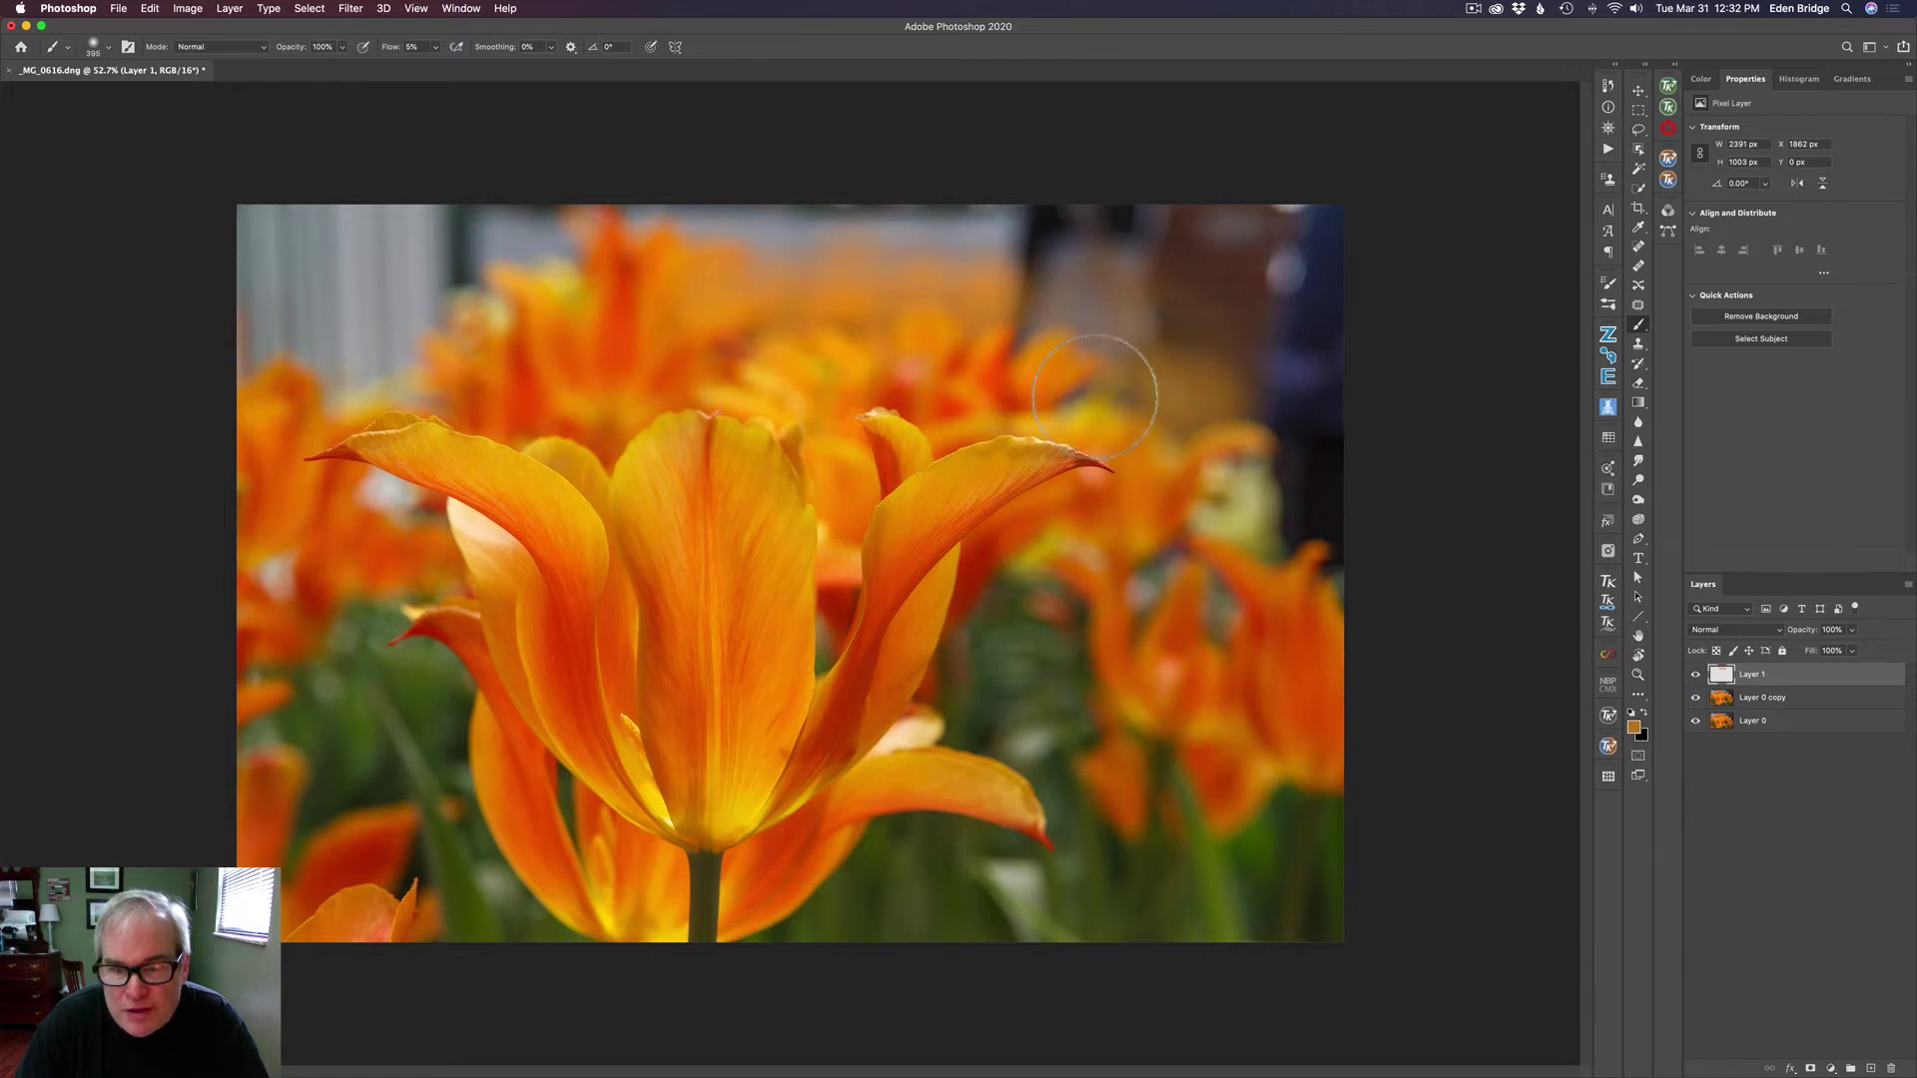
{"action": "mouse_move", "coordinate": [1067, 389]}
{"action": "left_mouse_down"}
{"action": "mouse_move", "coordinate": [1131, 392]}
{"action": "mouse_move", "coordinate": [1055, 398]}
{"action": "left_mouse_up"}
{"action": "mouse_move", "coordinate": [1171, 377]}
{"action": "left_mouse_down"}
{"action": "mouse_move", "coordinate": [1277, 424]}
{"action": "mouse_move", "coordinate": [1263, 521]}
{"action": "mouse_move", "coordinate": [1223, 530]}
{"action": "mouse_move", "coordinate": [1252, 517]}
{"action": "mouse_move", "coordinate": [1304, 560]}
{"action": "mouse_move", "coordinate": [1310, 608]}
{"action": "mouse_move", "coordinate": [1243, 477]}
{"action": "mouse_move", "coordinate": [1228, 517]}
{"action": "mouse_move", "coordinate": [1286, 509]}
{"action": "mouse_move", "coordinate": [1316, 558]}
{"action": "mouse_move", "coordinate": [1307, 588]}
{"action": "mouse_move", "coordinate": [1328, 593]}
{"action": "mouse_move", "coordinate": [1255, 458]}
{"action": "mouse_move", "coordinate": [1264, 388]}
{"action": "mouse_move", "coordinate": [1302, 348]}
{"action": "mouse_move", "coordinate": [1315, 392]}
{"action": "mouse_move", "coordinate": [1272, 413]}
{"action": "mouse_move", "coordinate": [1245, 336]}
{"action": "mouse_move", "coordinate": [1257, 280]}
{"action": "mouse_move", "coordinate": [1333, 232]}
{"action": "mouse_move", "coordinate": [1352, 249]}
{"action": "mouse_move", "coordinate": [1288, 291]}
{"action": "mouse_move", "coordinate": [1243, 283]}
{"action": "mouse_move", "coordinate": [1275, 281]}
{"action": "mouse_move", "coordinate": [1282, 329]}
{"action": "mouse_move", "coordinate": [1340, 326]}
{"action": "mouse_move", "coordinate": [1363, 359]}
{"action": "mouse_move", "coordinate": [1278, 399]}
{"action": "mouse_move", "coordinate": [1195, 359]}
{"action": "mouse_move", "coordinate": [1108, 354]}
{"action": "mouse_move", "coordinate": [1077, 300]}
{"action": "mouse_move", "coordinate": [1195, 237]}
{"action": "mouse_move", "coordinate": [1300, 394]}
{"action": "mouse_move", "coordinate": [1277, 465]}
{"action": "mouse_move", "coordinate": [1219, 490]}
{"action": "mouse_move", "coordinate": [1191, 555]}
{"action": "mouse_move", "coordinate": [1132, 583]}
{"action": "mouse_move", "coordinate": [1223, 568]}
{"action": "mouse_move", "coordinate": [1244, 590]}
{"action": "mouse_move", "coordinate": [1094, 609]}
{"action": "mouse_move", "coordinate": [1040, 578]}
{"action": "mouse_move", "coordinate": [1219, 641]}
{"action": "mouse_move", "coordinate": [1204, 579]}
{"action": "mouse_move", "coordinate": [1235, 462]}
{"action": "mouse_move", "coordinate": [1222, 425]}
{"action": "mouse_move", "coordinate": [1286, 327]}
{"action": "left_mouse_up"}
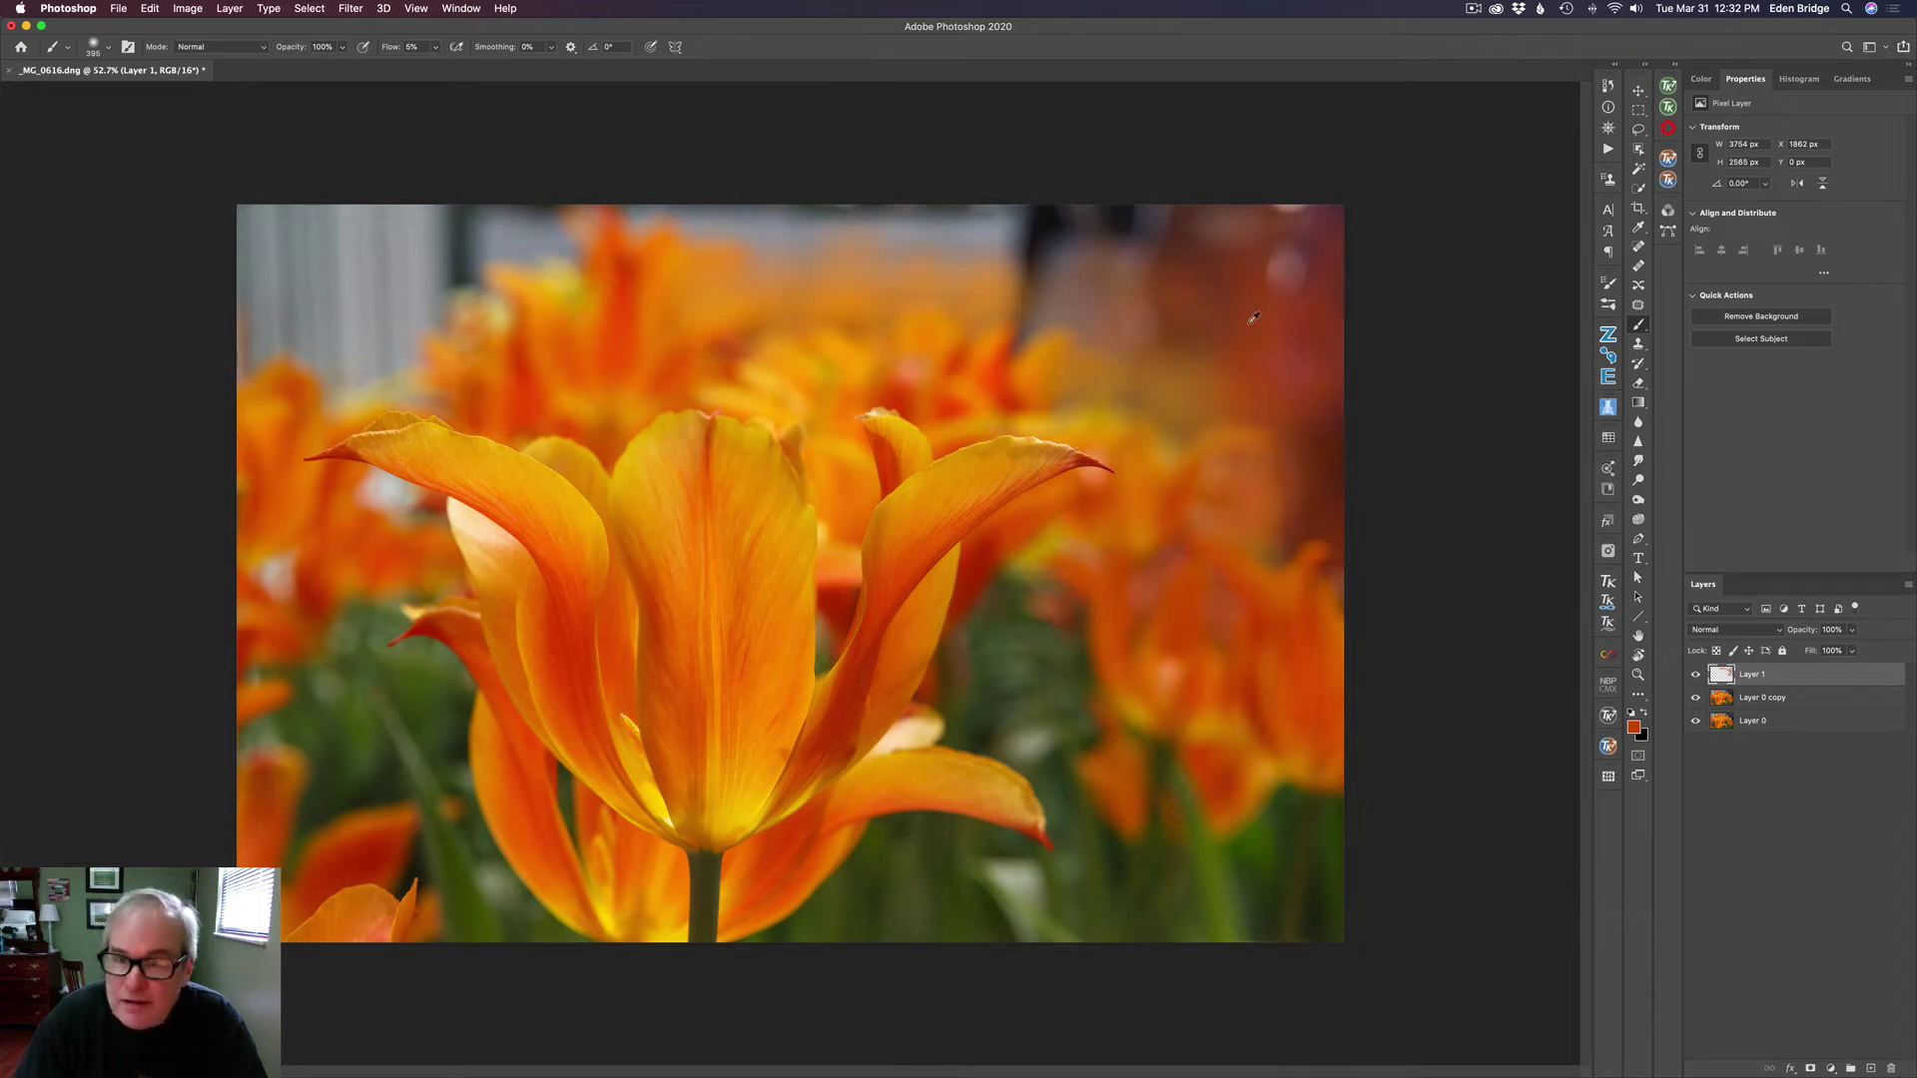
- Sample darker oranges and reds to cover the top-right pale patch and the dark post
{"action": "left_click", "coordinate": [1247, 296], "text": "alt"}
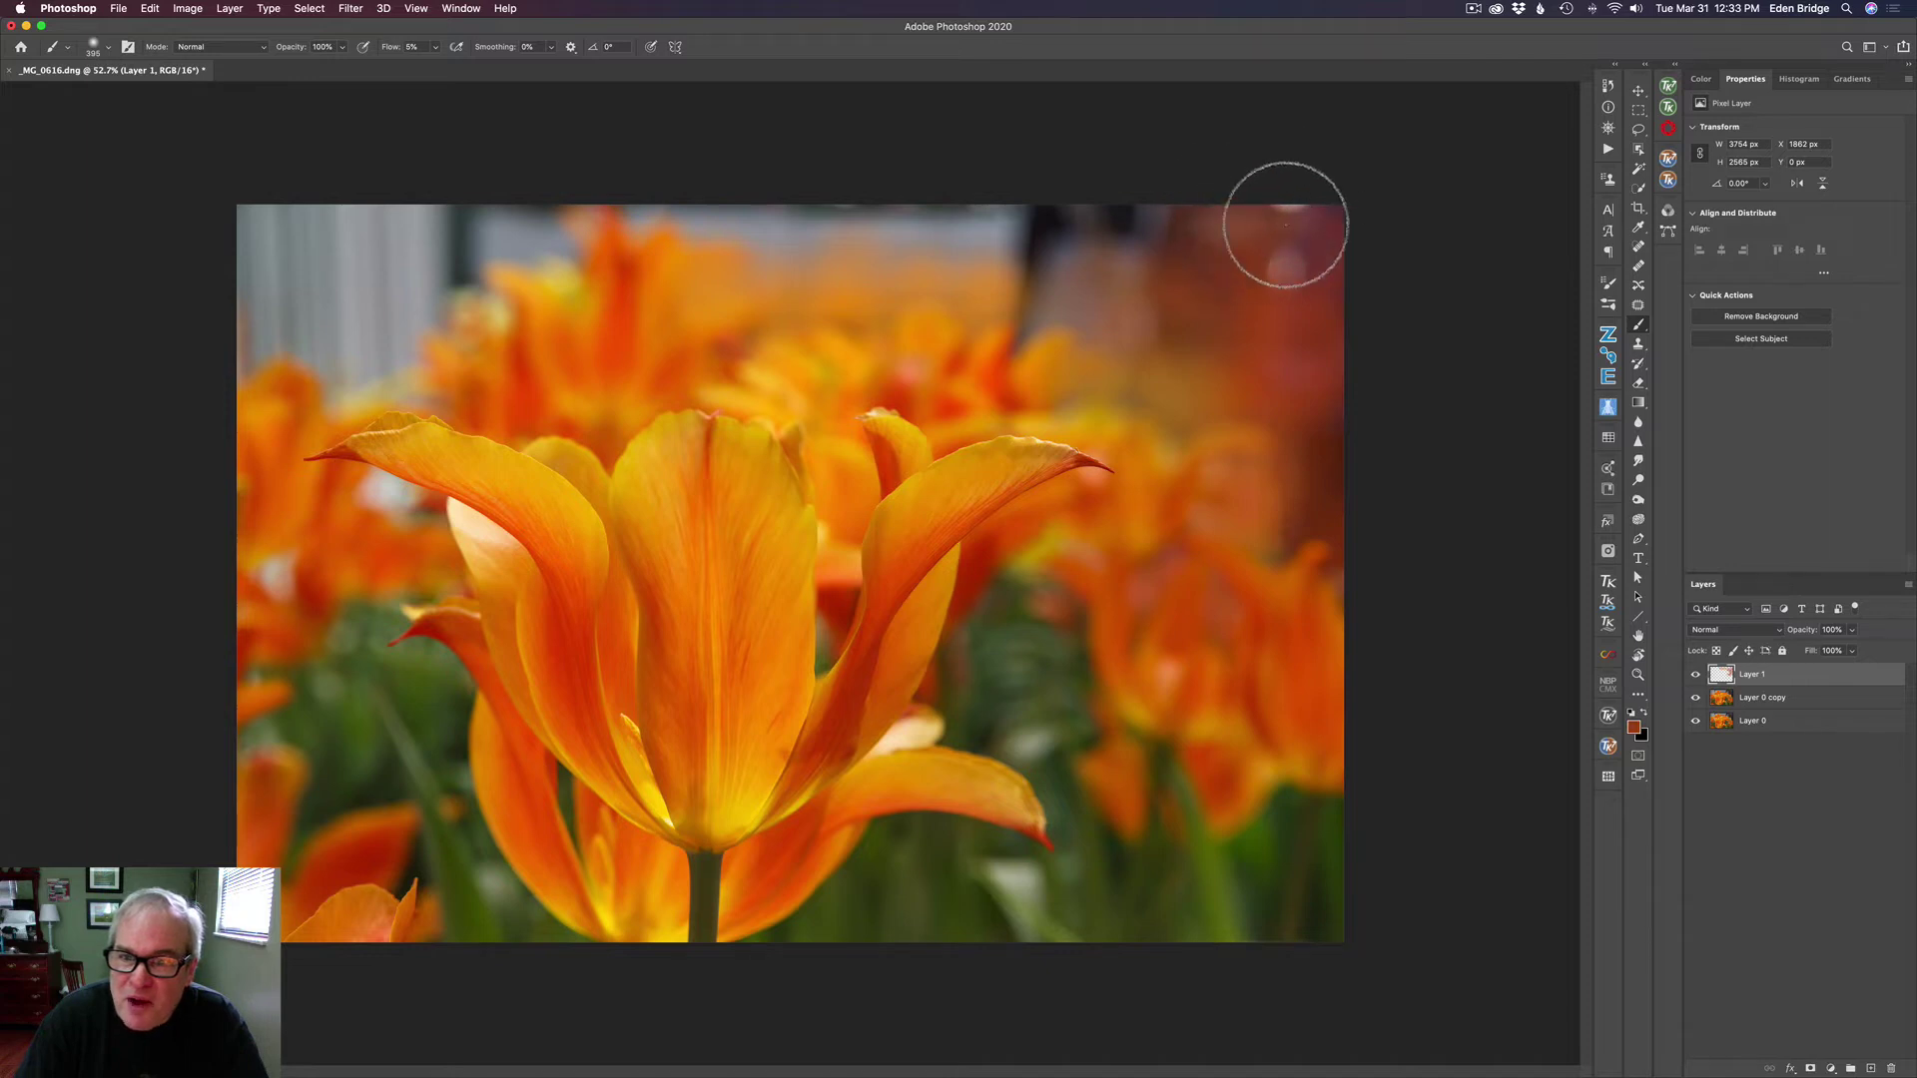
{"action": "mouse_move", "coordinate": [1308, 204]}
{"action": "left_mouse_down"}
{"action": "mouse_move", "coordinate": [1288, 231]}
{"action": "mouse_move", "coordinate": [1258, 214]}
{"action": "mouse_move", "coordinate": [1312, 184]}
{"action": "mouse_move", "coordinate": [1288, 282]}
{"action": "mouse_move", "coordinate": [1284, 213]}
{"action": "left_mouse_up"}
{"action": "mouse_move", "coordinate": [986, 272]}
{"action": "left_mouse_down"}
{"action": "mouse_move", "coordinate": [991, 221]}
{"action": "mouse_move", "coordinate": [1033, 210]}
{"action": "mouse_move", "coordinate": [1010, 265]}
{"action": "mouse_move", "coordinate": [1036, 281]}
{"action": "mouse_move", "coordinate": [1036, 250]}
{"action": "mouse_move", "coordinate": [1086, 197]}
{"action": "mouse_move", "coordinate": [1139, 177]}
{"action": "mouse_move", "coordinate": [1170, 228]}
{"action": "mouse_move", "coordinate": [1115, 270]}
{"action": "mouse_move", "coordinate": [1106, 197]}
{"action": "mouse_move", "coordinate": [1173, 212]}
{"action": "mouse_move", "coordinate": [1058, 278]}
{"action": "mouse_move", "coordinate": [912, 228]}
{"action": "mouse_move", "coordinate": [961, 178]}
{"action": "mouse_move", "coordinate": [1032, 196]}
{"action": "mouse_move", "coordinate": [1011, 242]}
{"action": "mouse_move", "coordinate": [1064, 312]}
{"action": "mouse_move", "coordinate": [1018, 349]}
{"action": "mouse_move", "coordinate": [991, 342]}
{"action": "mouse_move", "coordinate": [1036, 302]}
{"action": "mouse_move", "coordinate": [1126, 305]}
{"action": "mouse_move", "coordinate": [1123, 322]}
{"action": "mouse_move", "coordinate": [989, 354]}
{"action": "mouse_move", "coordinate": [1014, 302]}
{"action": "mouse_move", "coordinate": [1019, 336]}
{"action": "mouse_move", "coordinate": [1132, 277]}
{"action": "mouse_move", "coordinate": [1121, 290]}
{"action": "mouse_move", "coordinate": [1195, 311]}
{"action": "mouse_move", "coordinate": [1141, 300]}
{"action": "mouse_move", "coordinate": [1158, 299]}
{"action": "mouse_move", "coordinate": [1140, 325]}
{"action": "mouse_move", "coordinate": [1062, 281]}
{"action": "mouse_move", "coordinate": [985, 269]}
{"action": "mouse_move", "coordinate": [945, 233]}
{"action": "mouse_move", "coordinate": [1117, 249]}
{"action": "mouse_move", "coordinate": [1204, 311]}
{"action": "mouse_move", "coordinate": [1138, 309]}
{"action": "mouse_move", "coordinate": [1015, 244]}
{"action": "mouse_move", "coordinate": [996, 201]}
{"action": "mouse_move", "coordinate": [1098, 230]}
{"action": "mouse_move", "coordinate": [1181, 209]}
{"action": "mouse_move", "coordinate": [1117, 206]}
{"action": "left_mouse_up"}
{"action": "left_click", "coordinate": [1048, 352], "text": "alt"}
{"action": "left_click", "coordinate": [1214, 312], "text": "alt"}
{"action": "left_click", "coordinate": [1179, 311], "text": "alt"}
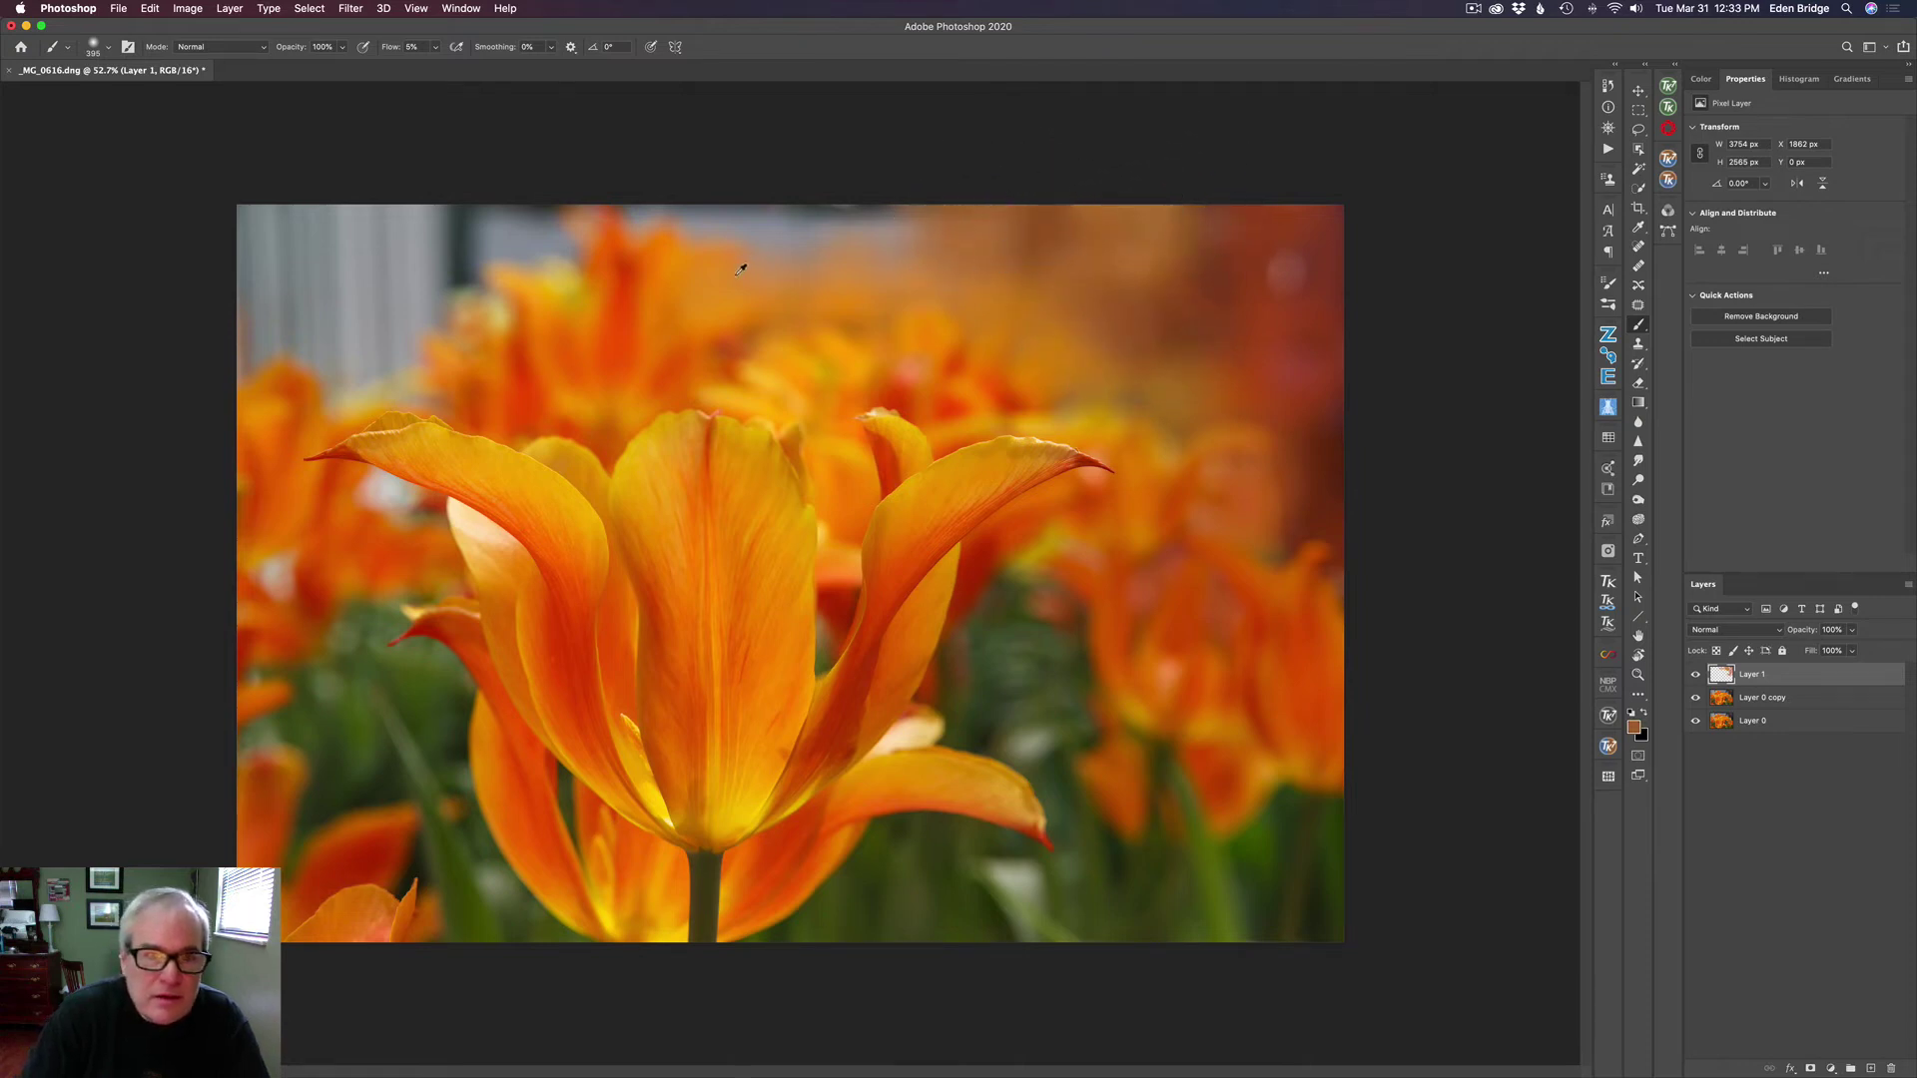
- Paint the greyish-blue top edge and the bluish patches at upper left and left orange on Layer 1
{"action": "mouse_move", "coordinate": [708, 267]}
{"action": "left_mouse_down"}
{"action": "mouse_move", "coordinate": [719, 210]}
{"action": "mouse_move", "coordinate": [694, 216]}
{"action": "mouse_move", "coordinate": [667, 237]}
{"action": "mouse_move", "coordinate": [683, 251]}
{"action": "mouse_move", "coordinate": [644, 261]}
{"action": "mouse_move", "coordinate": [616, 223]}
{"action": "mouse_move", "coordinate": [681, 246]}
{"action": "mouse_move", "coordinate": [738, 230]}
{"action": "mouse_move", "coordinate": [746, 200]}
{"action": "mouse_move", "coordinate": [766, 223]}
{"action": "mouse_move", "coordinate": [721, 266]}
{"action": "mouse_move", "coordinate": [603, 230]}
{"action": "mouse_move", "coordinate": [634, 176]}
{"action": "mouse_move", "coordinate": [675, 157]}
{"action": "mouse_move", "coordinate": [755, 211]}
{"action": "mouse_move", "coordinate": [729, 223]}
{"action": "mouse_move", "coordinate": [791, 255]}
{"action": "mouse_move", "coordinate": [777, 282]}
{"action": "mouse_move", "coordinate": [812, 217]}
{"action": "mouse_move", "coordinate": [911, 241]}
{"action": "mouse_move", "coordinate": [821, 282]}
{"action": "mouse_move", "coordinate": [868, 265]}
{"action": "mouse_move", "coordinate": [781, 206]}
{"action": "mouse_move", "coordinate": [855, 217]}
{"action": "mouse_move", "coordinate": [924, 337]}
{"action": "mouse_move", "coordinate": [918, 381]}
{"action": "mouse_move", "coordinate": [978, 296]}
{"action": "left_mouse_up"}
{"action": "mouse_move", "coordinate": [661, 323]}
{"action": "left_mouse_down"}
{"action": "mouse_move", "coordinate": [763, 275]}
{"action": "mouse_move", "coordinate": [718, 149]}
{"action": "mouse_move", "coordinate": [873, 300]}
{"action": "mouse_move", "coordinate": [901, 203]}
{"action": "mouse_move", "coordinate": [1110, 210]}
{"action": "mouse_move", "coordinate": [1190, 469]}
{"action": "mouse_move", "coordinate": [484, 326]}
{"action": "mouse_move", "coordinate": [473, 259]}
{"action": "mouse_move", "coordinate": [407, 284]}
{"action": "mouse_move", "coordinate": [358, 228]}
{"action": "mouse_move", "coordinate": [356, 273]}
{"action": "mouse_move", "coordinate": [264, 255]}
{"action": "mouse_move", "coordinate": [249, 292]}
{"action": "mouse_move", "coordinate": [501, 278]}
{"action": "mouse_move", "coordinate": [571, 233]}
{"action": "mouse_move", "coordinate": [530, 307]}
{"action": "mouse_move", "coordinate": [469, 229]}
{"action": "mouse_move", "coordinate": [512, 257]}
{"action": "mouse_move", "coordinate": [1076, 240]}
{"action": "left_mouse_up"}
{"action": "left_click_drag", "start_coordinate": [1118, 368], "coordinate": [1195, 133]}
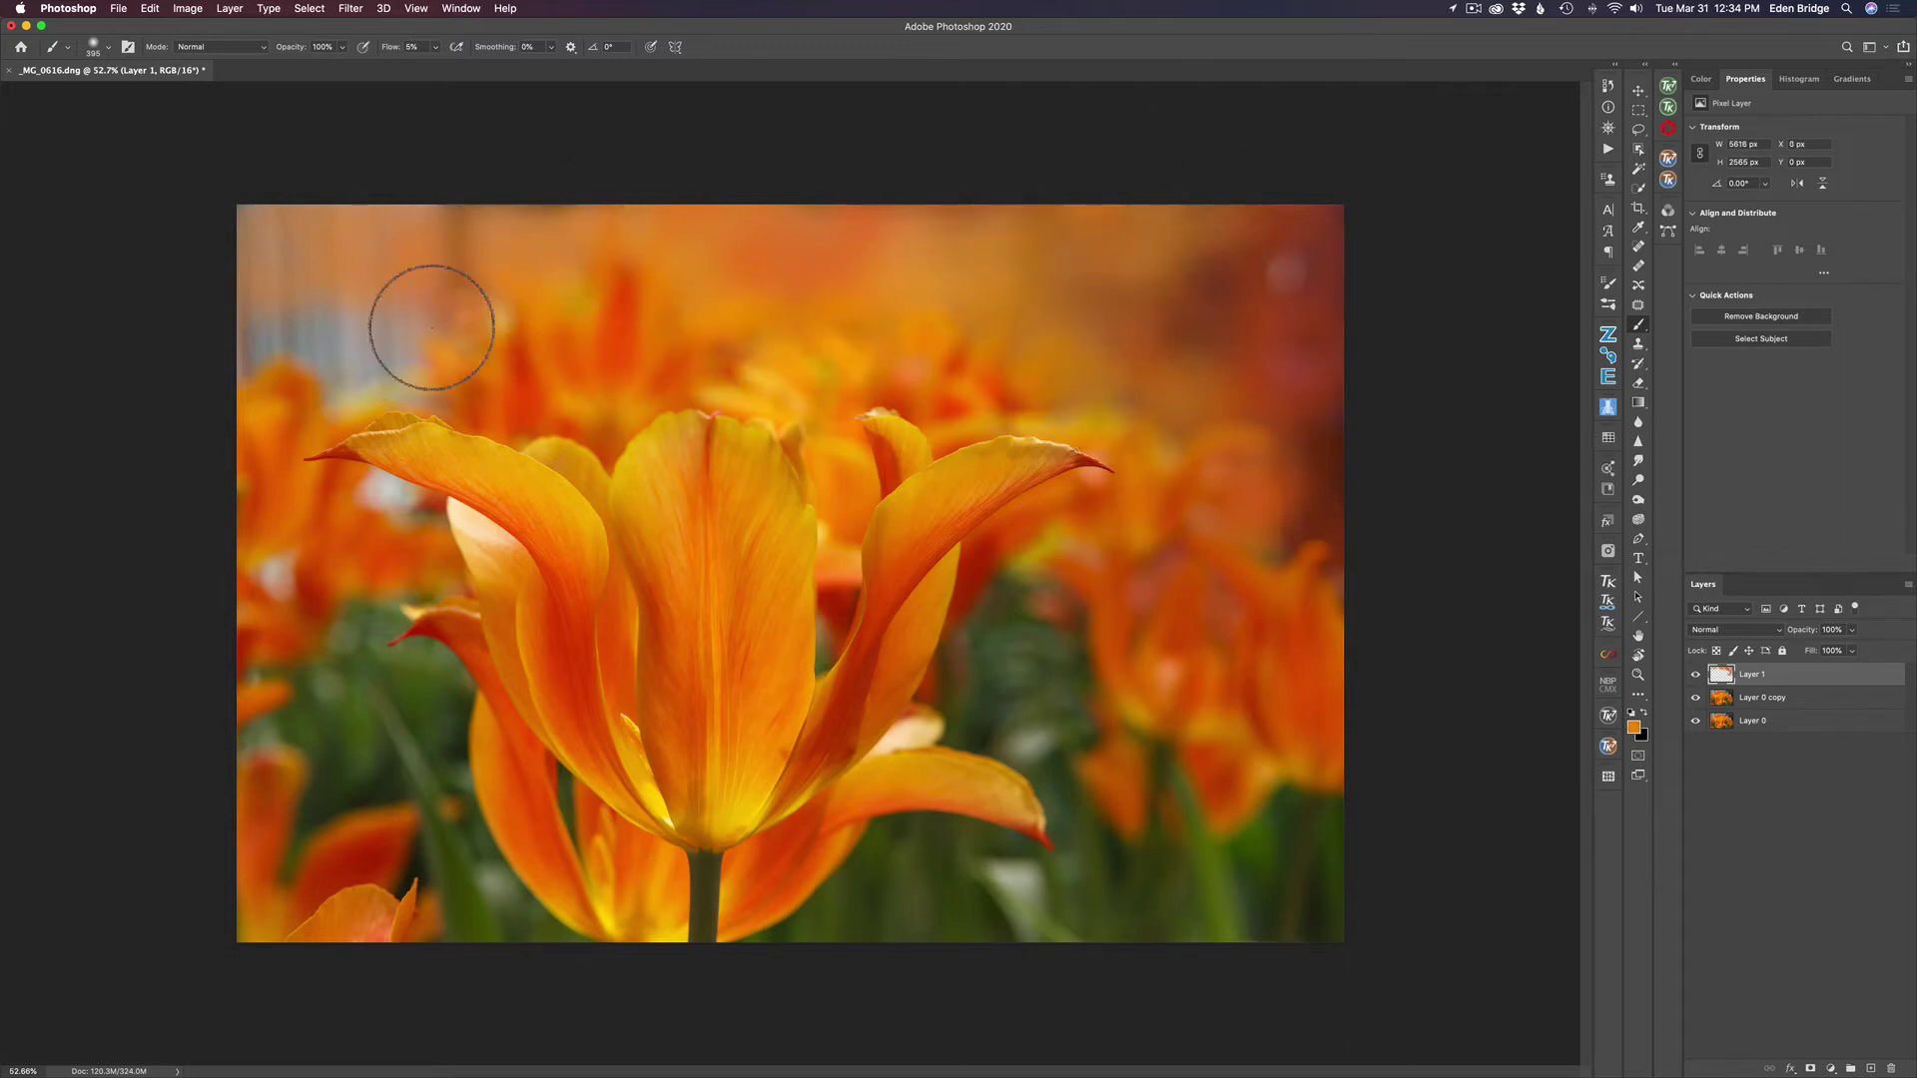
{"action": "mouse_move", "coordinate": [361, 342]}
{"action": "left_mouse_down"}
{"action": "mouse_move", "coordinate": [289, 309]}
{"action": "mouse_move", "coordinate": [340, 393]}
{"action": "mouse_move", "coordinate": [415, 369]}
{"action": "mouse_move", "coordinate": [335, 236]}
{"action": "mouse_move", "coordinate": [298, 327]}
{"action": "mouse_move", "coordinate": [448, 366]}
{"action": "left_mouse_up"}
{"action": "left_click", "coordinate": [424, 264], "text": "alt"}
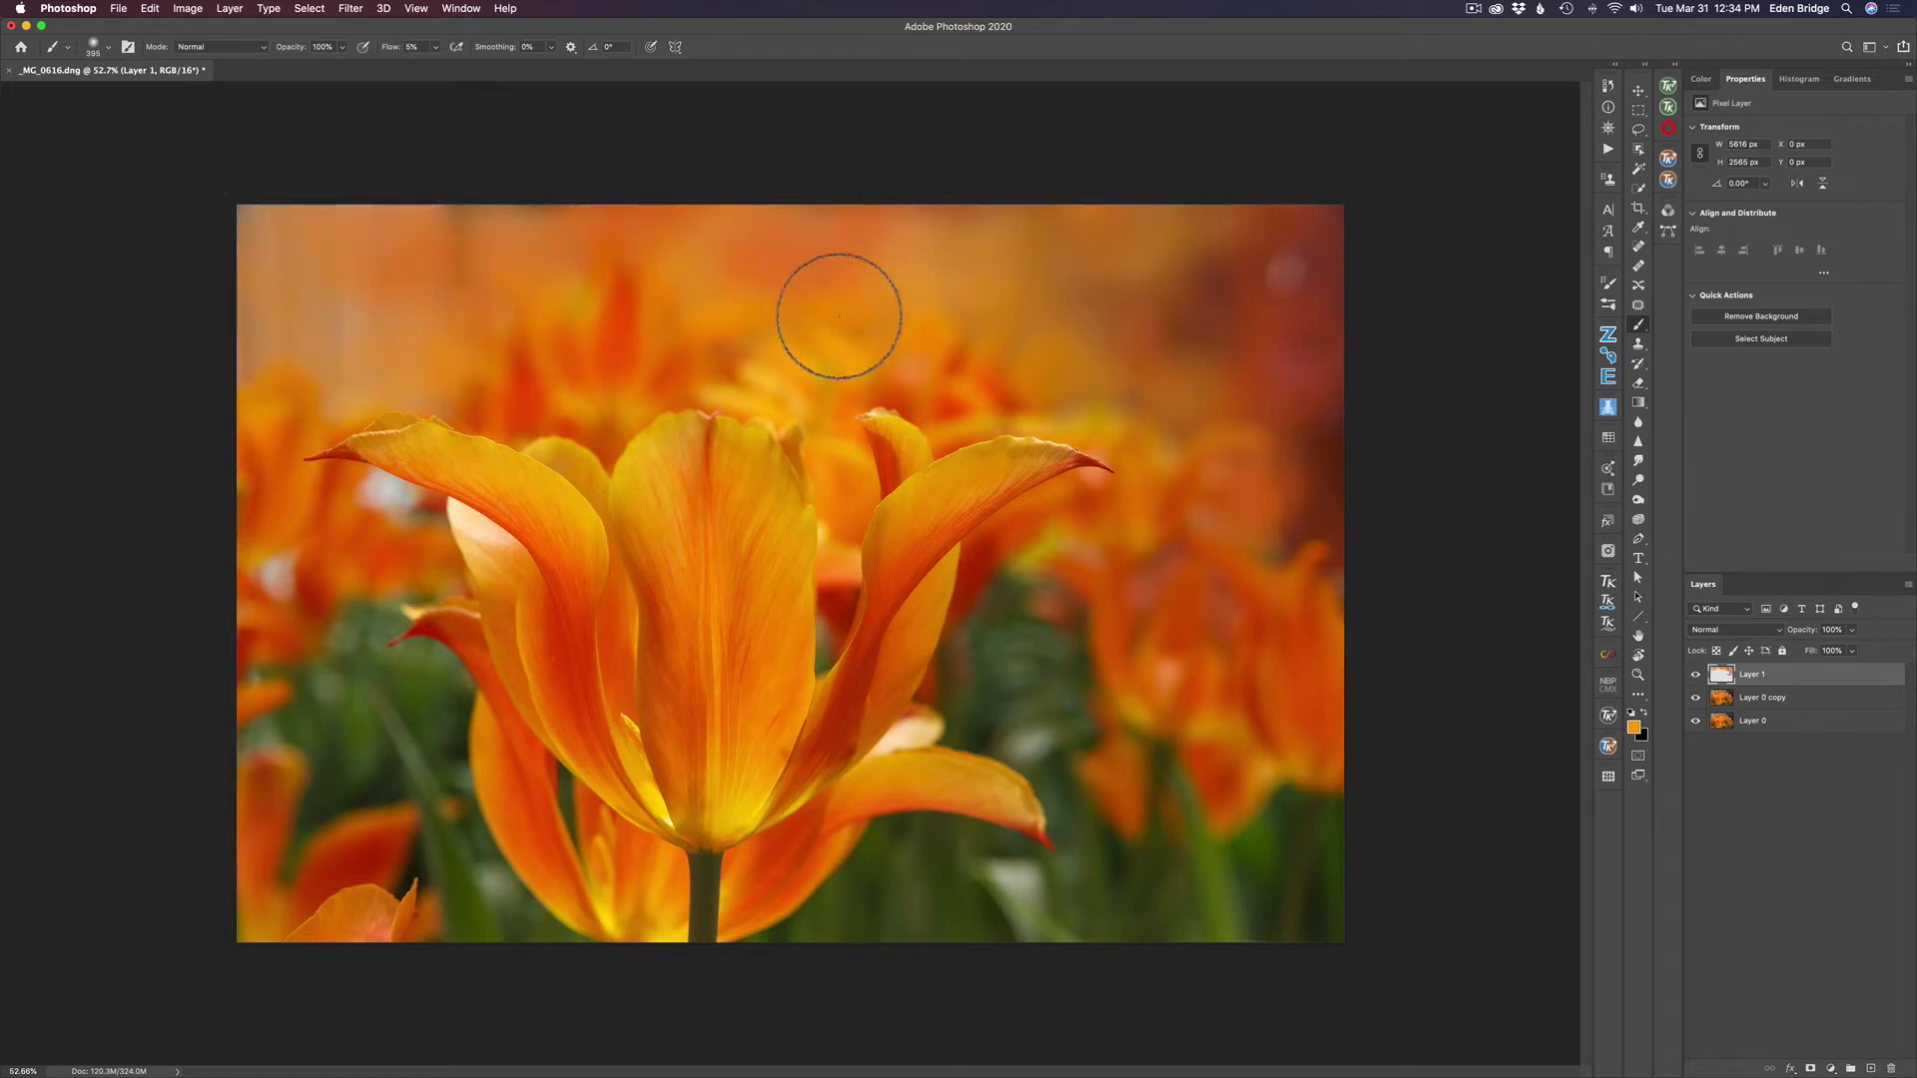
{"action": "mouse_move", "coordinate": [310, 558]}
{"action": "left_mouse_down"}
{"action": "mouse_move", "coordinate": [276, 598]}
{"action": "mouse_move", "coordinate": [282, 559]}
{"action": "left_mouse_up"}
- Touch up green foliage near the bottom and paint over the pink spot at top right
{"action": "left_click", "coordinate": [1018, 890], "text": "alt"}
{"action": "left_click_drag", "start_coordinate": [1019, 889], "coordinate": [1013, 914]}
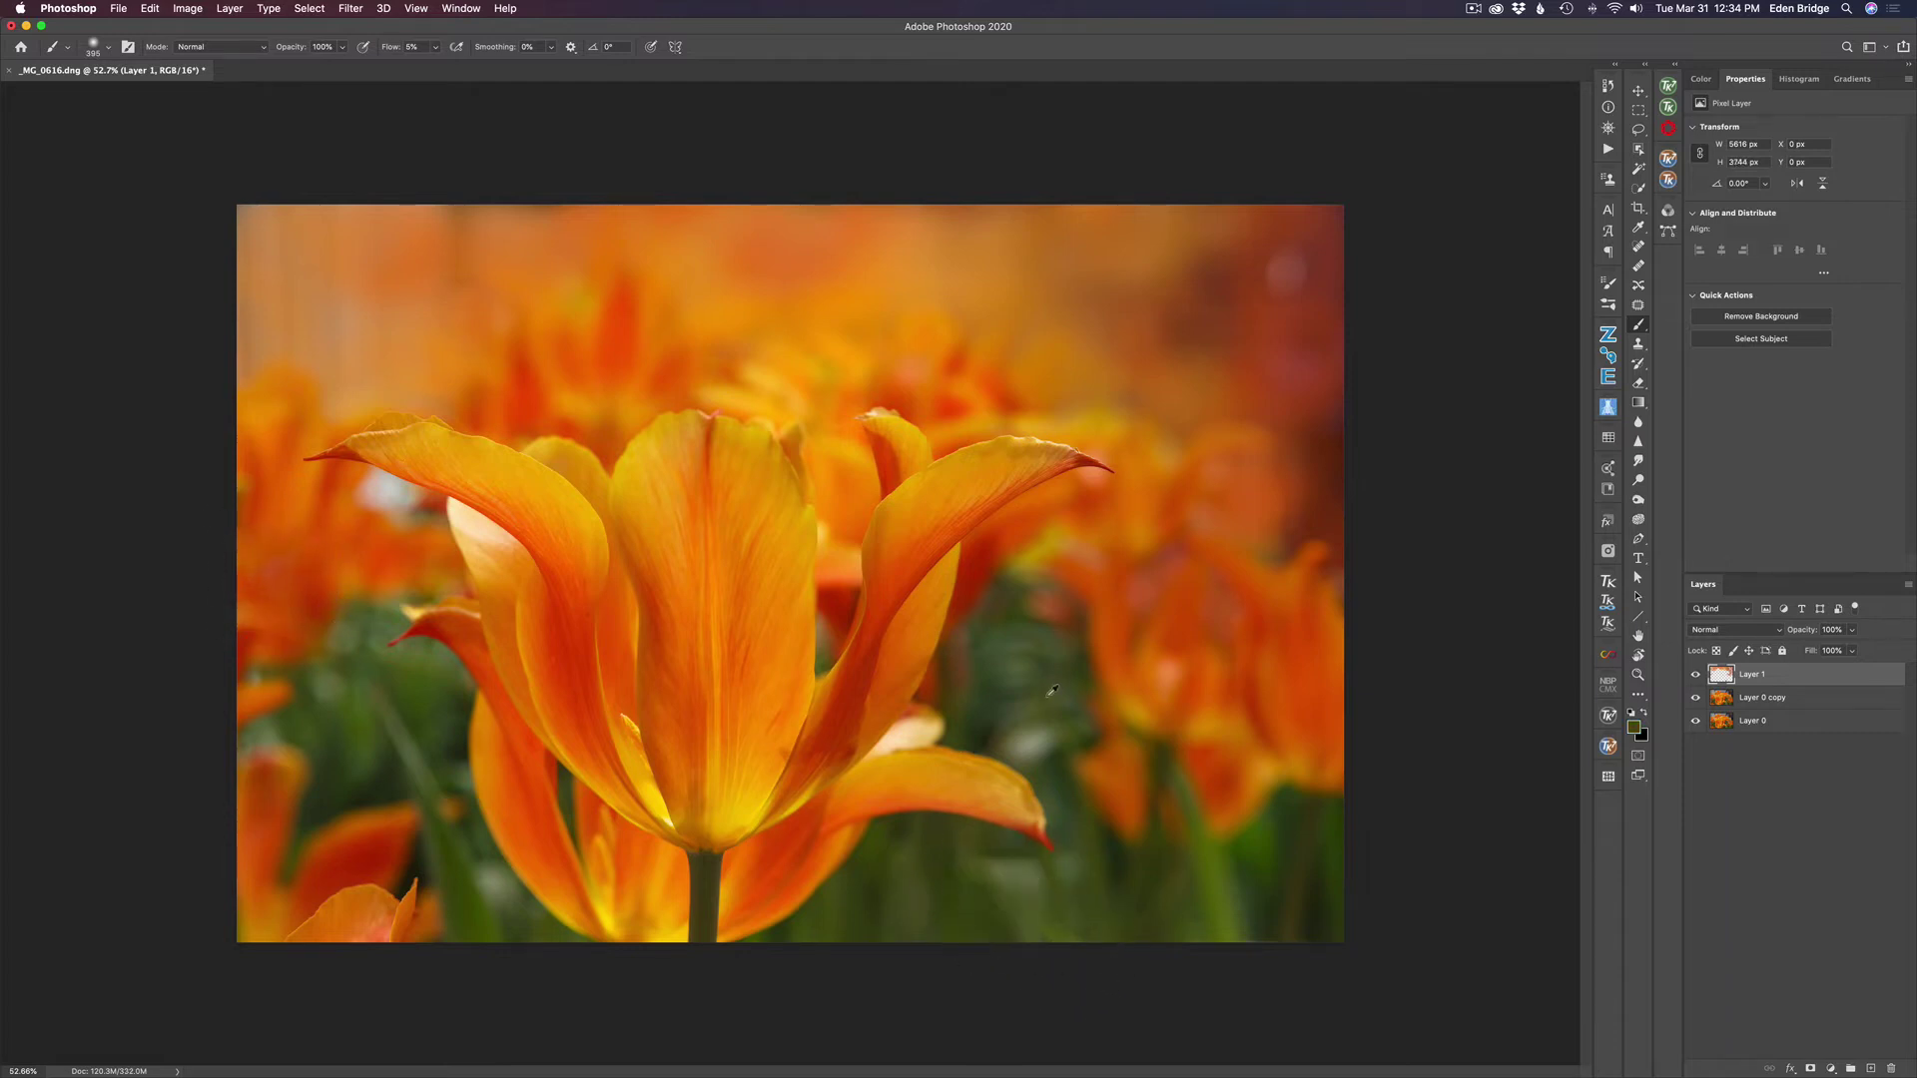
{"action": "left_click", "coordinate": [1304, 300], "text": "alt"}
{"action": "mouse_move", "coordinate": [1304, 300]}
{"action": "left_mouse_down"}
{"action": "mouse_move", "coordinate": [1267, 260]}
{"action": "mouse_move", "coordinate": [1307, 207]}
{"action": "mouse_move", "coordinate": [1332, 346]}
{"action": "left_mouse_up"}
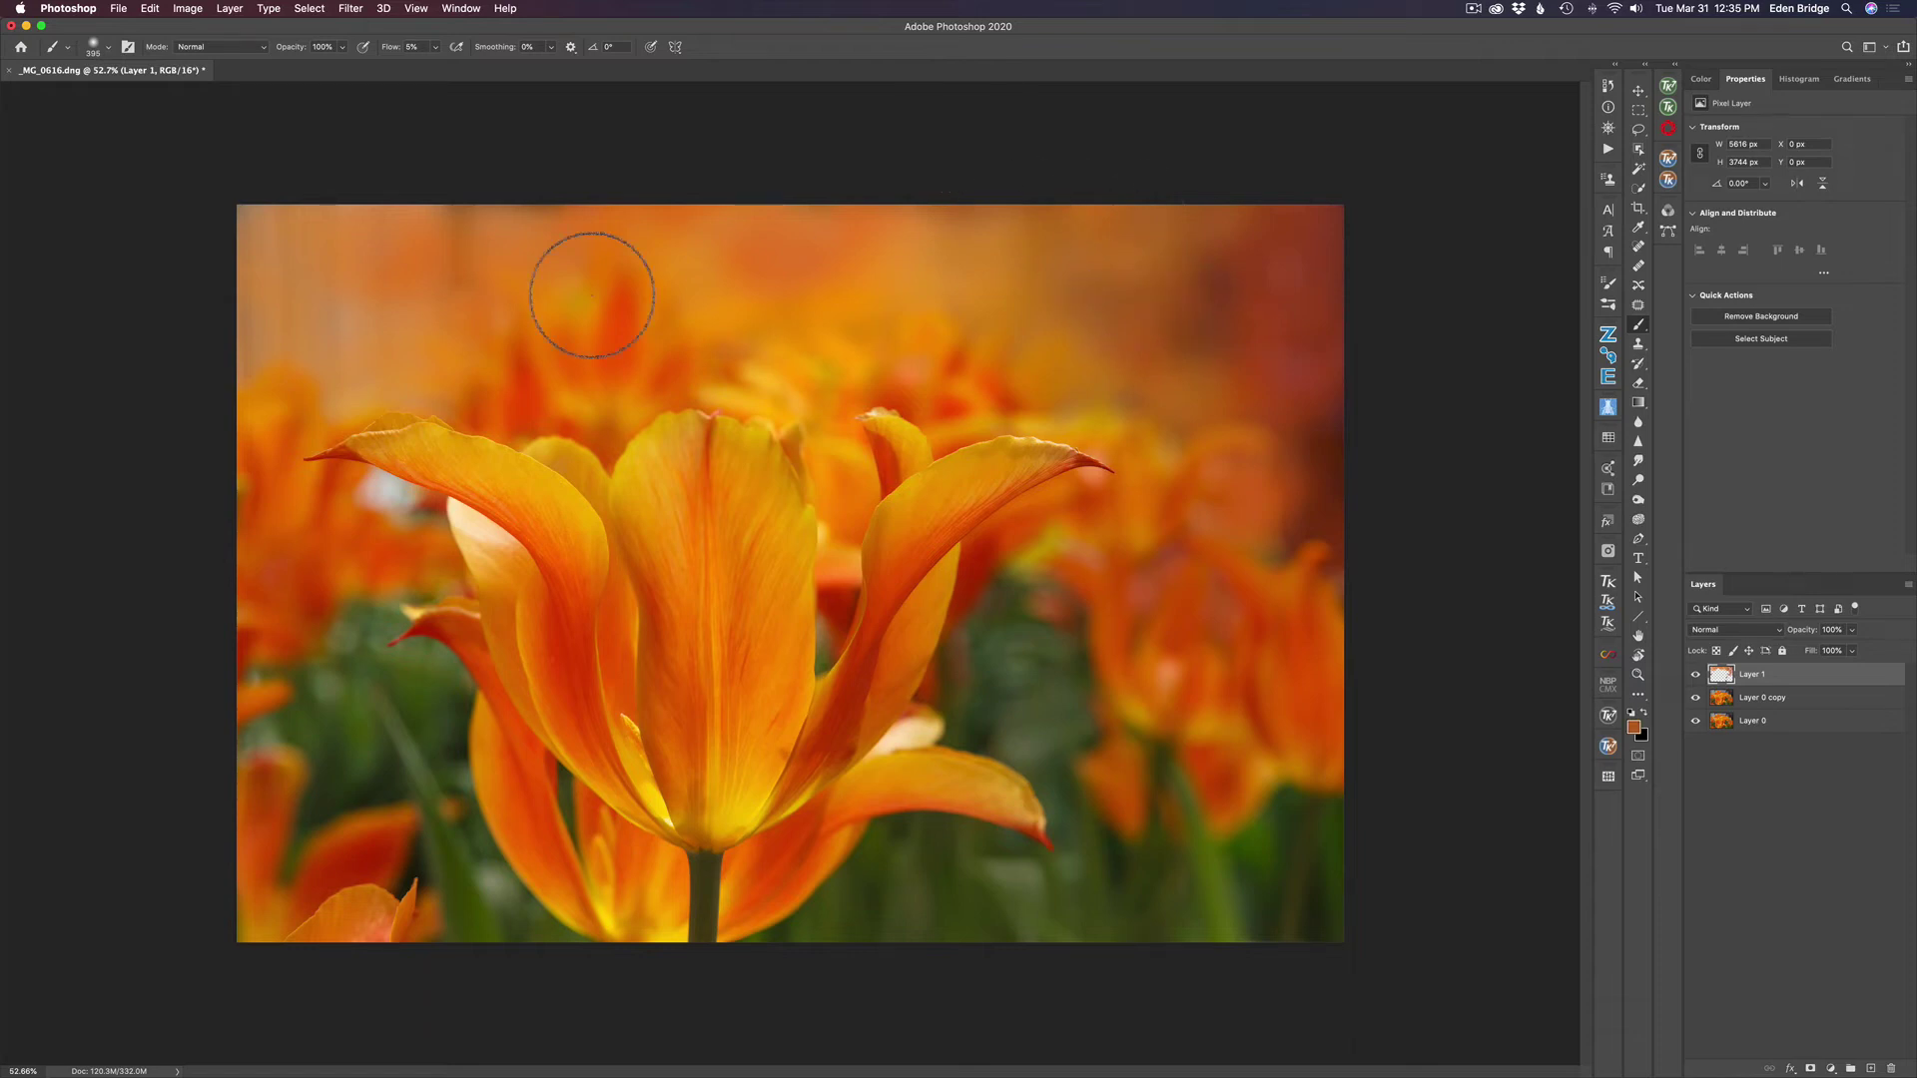
- Resample orange and red tones, resizing the brush to 207, 137, then 235
{"action": "left_click", "coordinate": [529, 258], "text": "alt"}
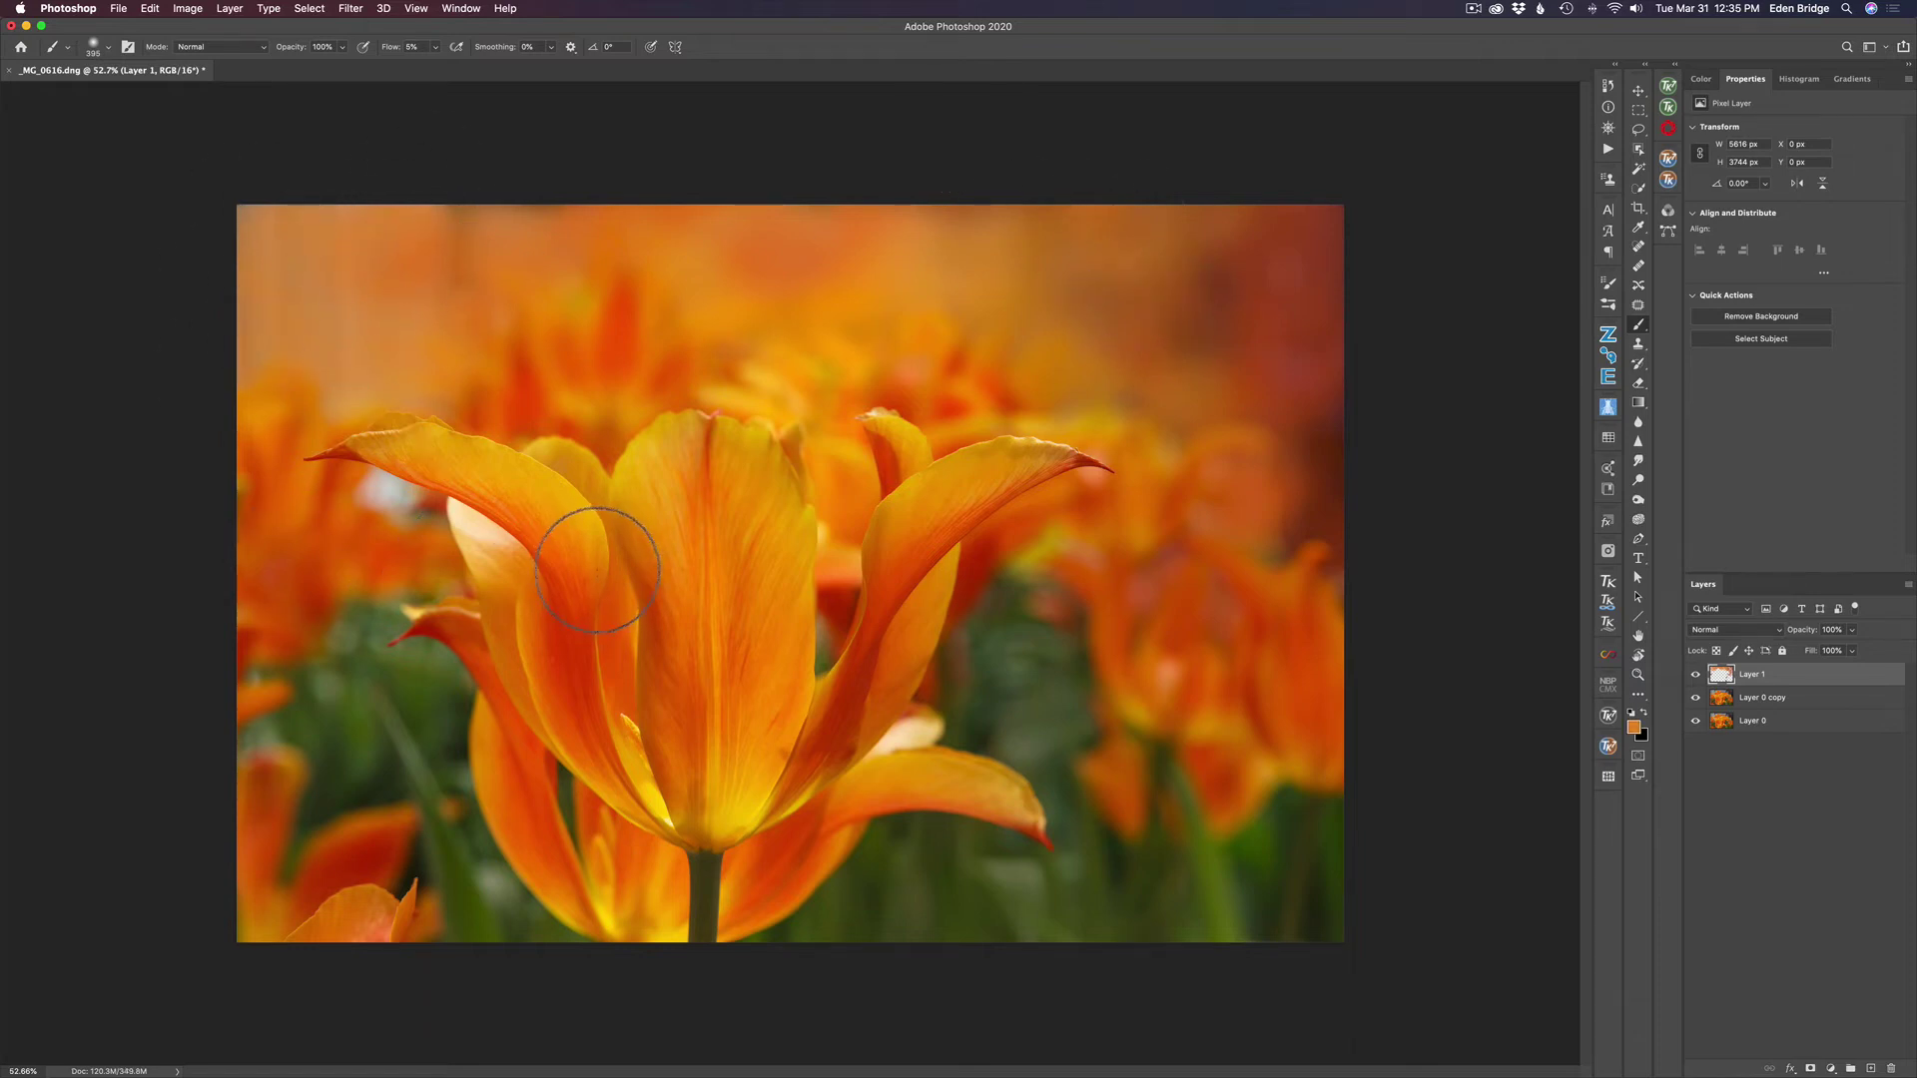
{"action": "left_click_drag", "start_coordinate": [419, 539], "coordinate": [384, 534], "text": "ctrl+alt"}
{"action": "left_click", "coordinate": [387, 489], "text": "alt"}
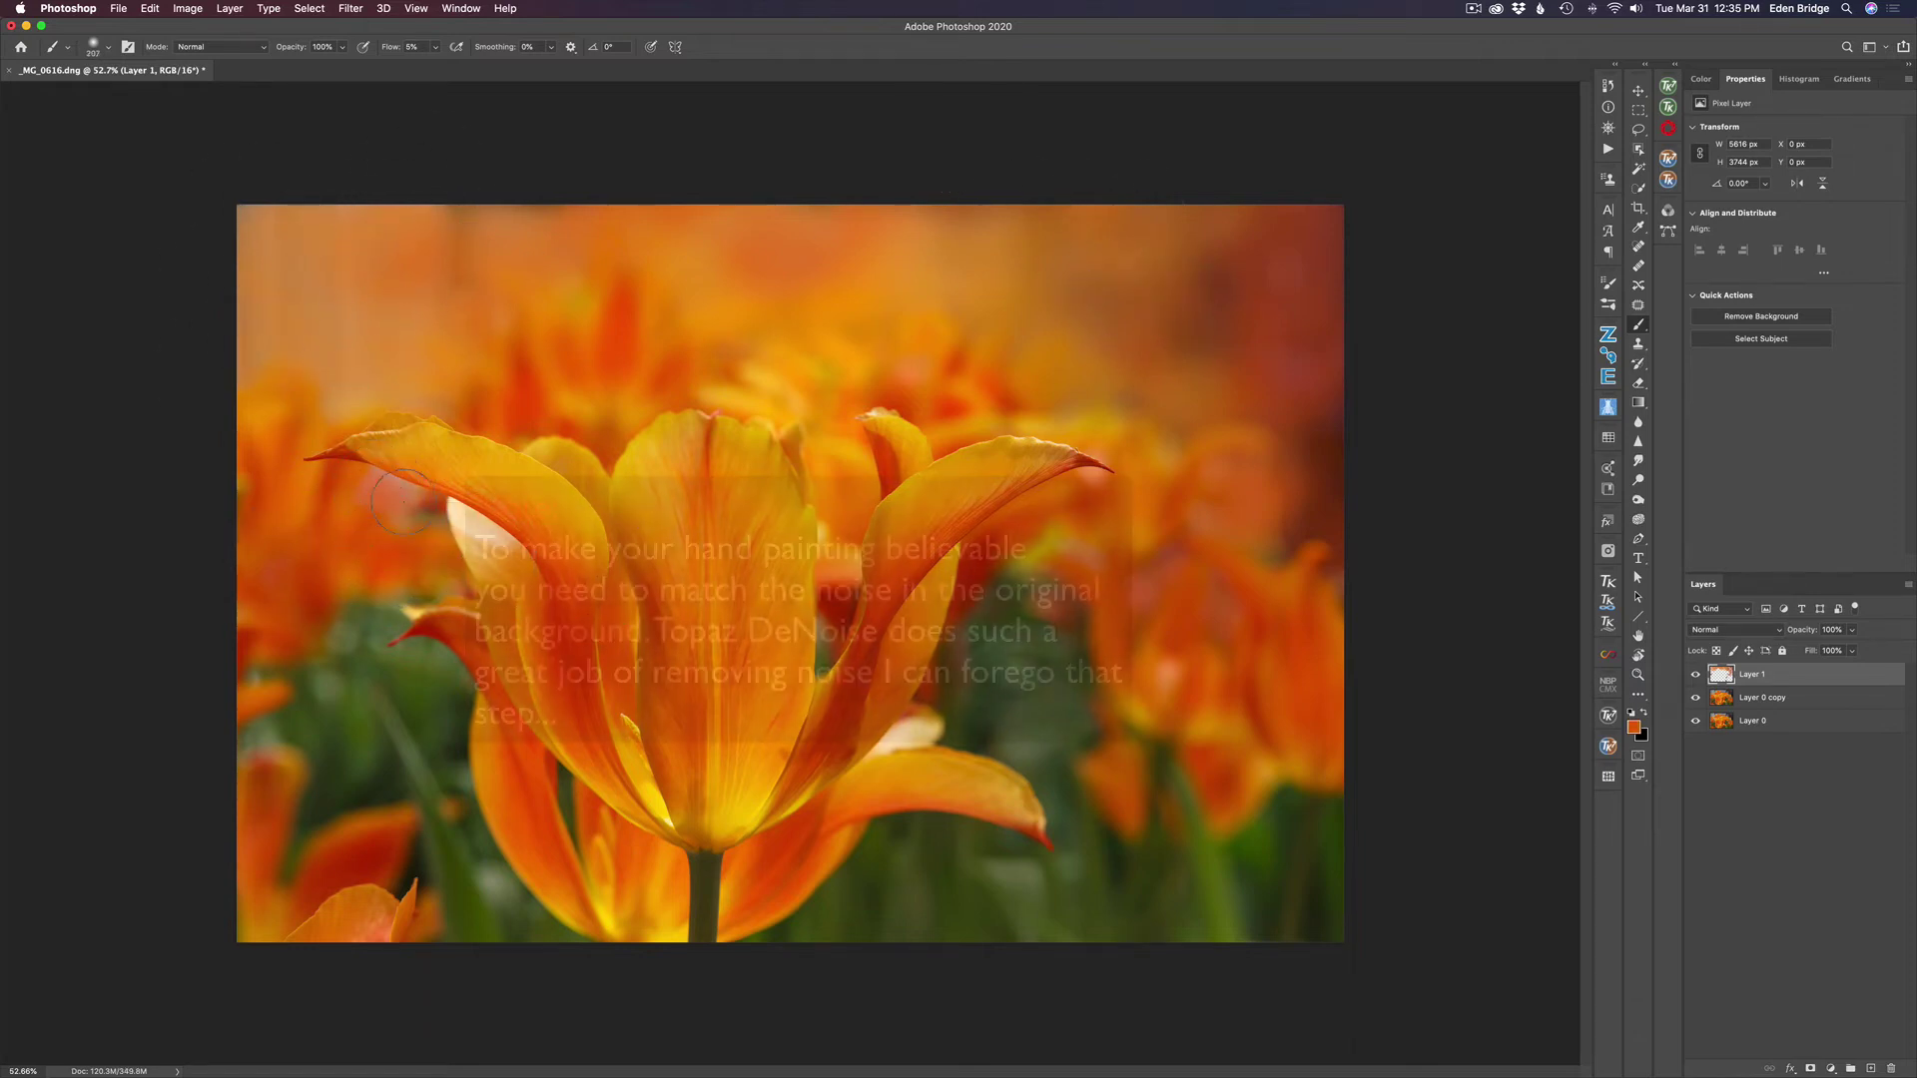
{"action": "left_click", "coordinate": [460, 524], "text": "alt"}
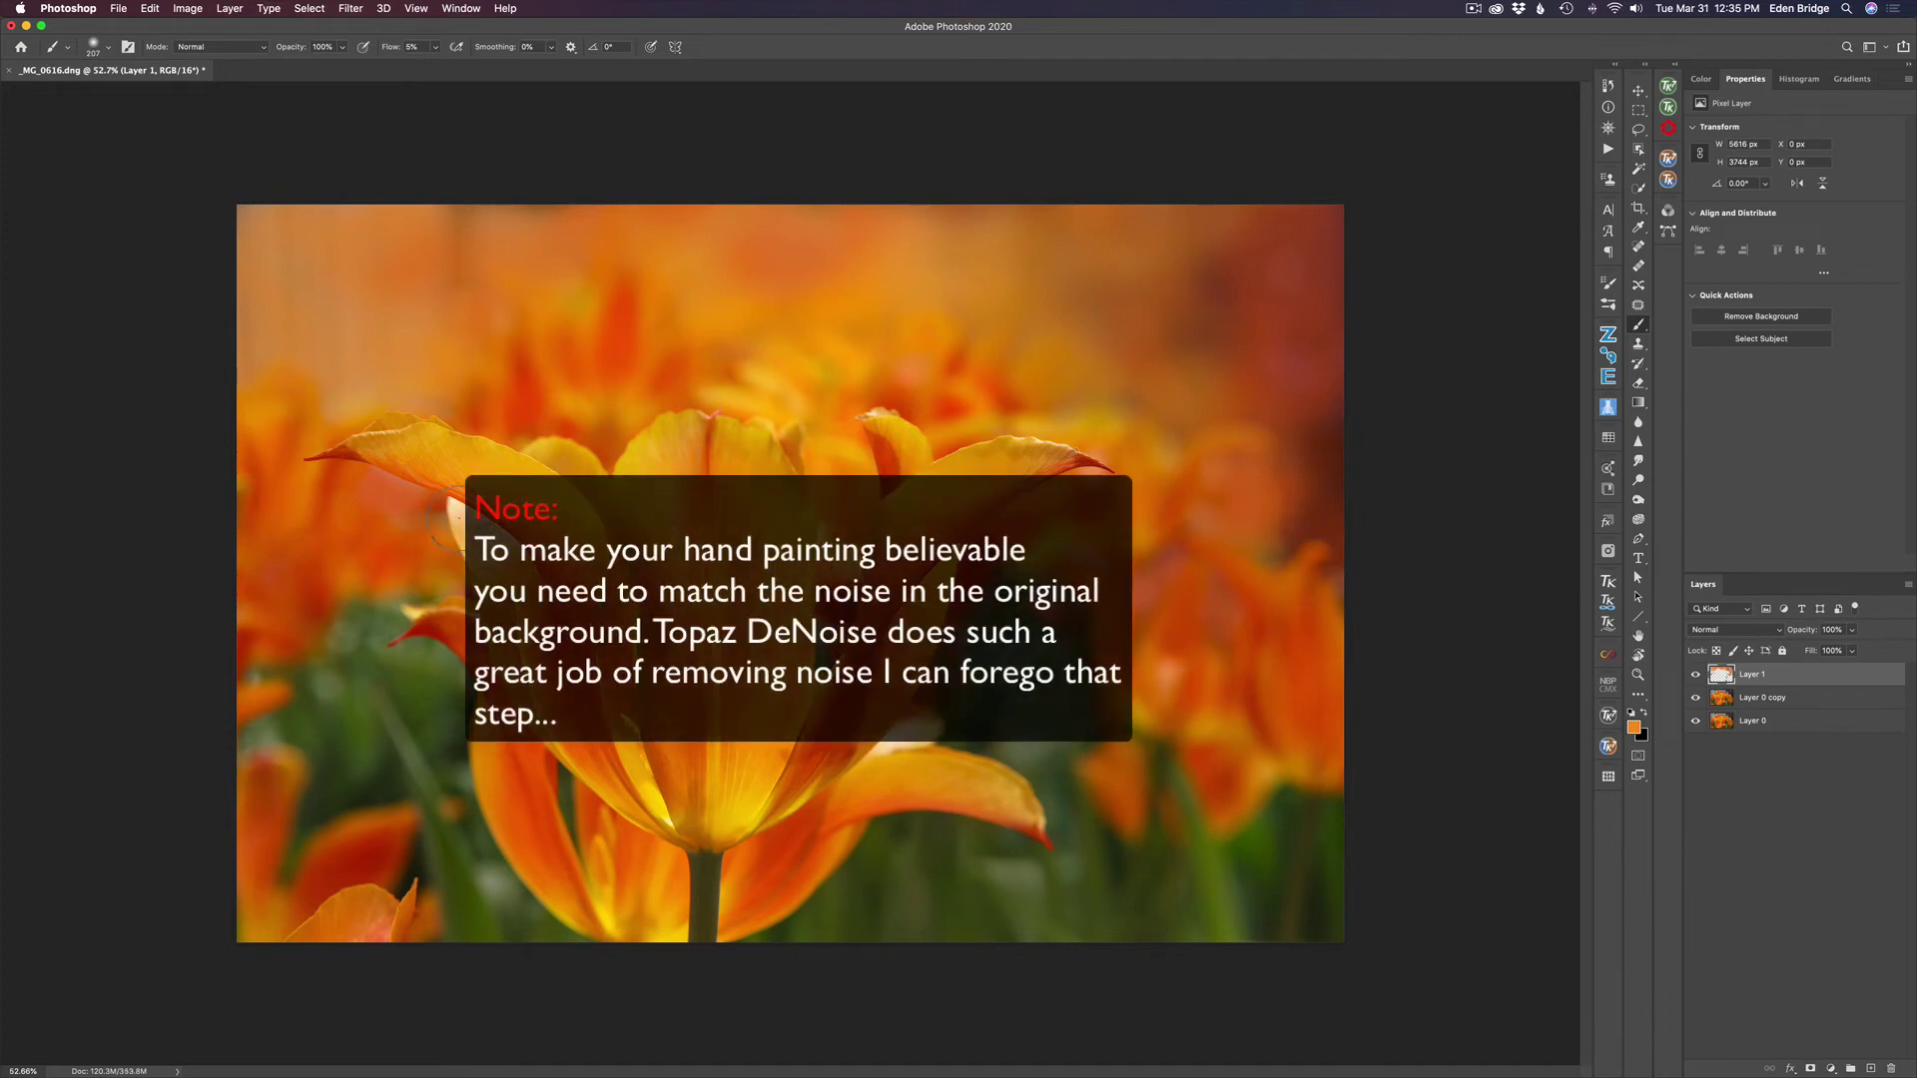
{"action": "left_click_drag", "start_coordinate": [878, 759], "coordinate": [849, 759], "text": "ctrl+alt"}
{"action": "left_click", "coordinate": [929, 754], "text": "alt"}
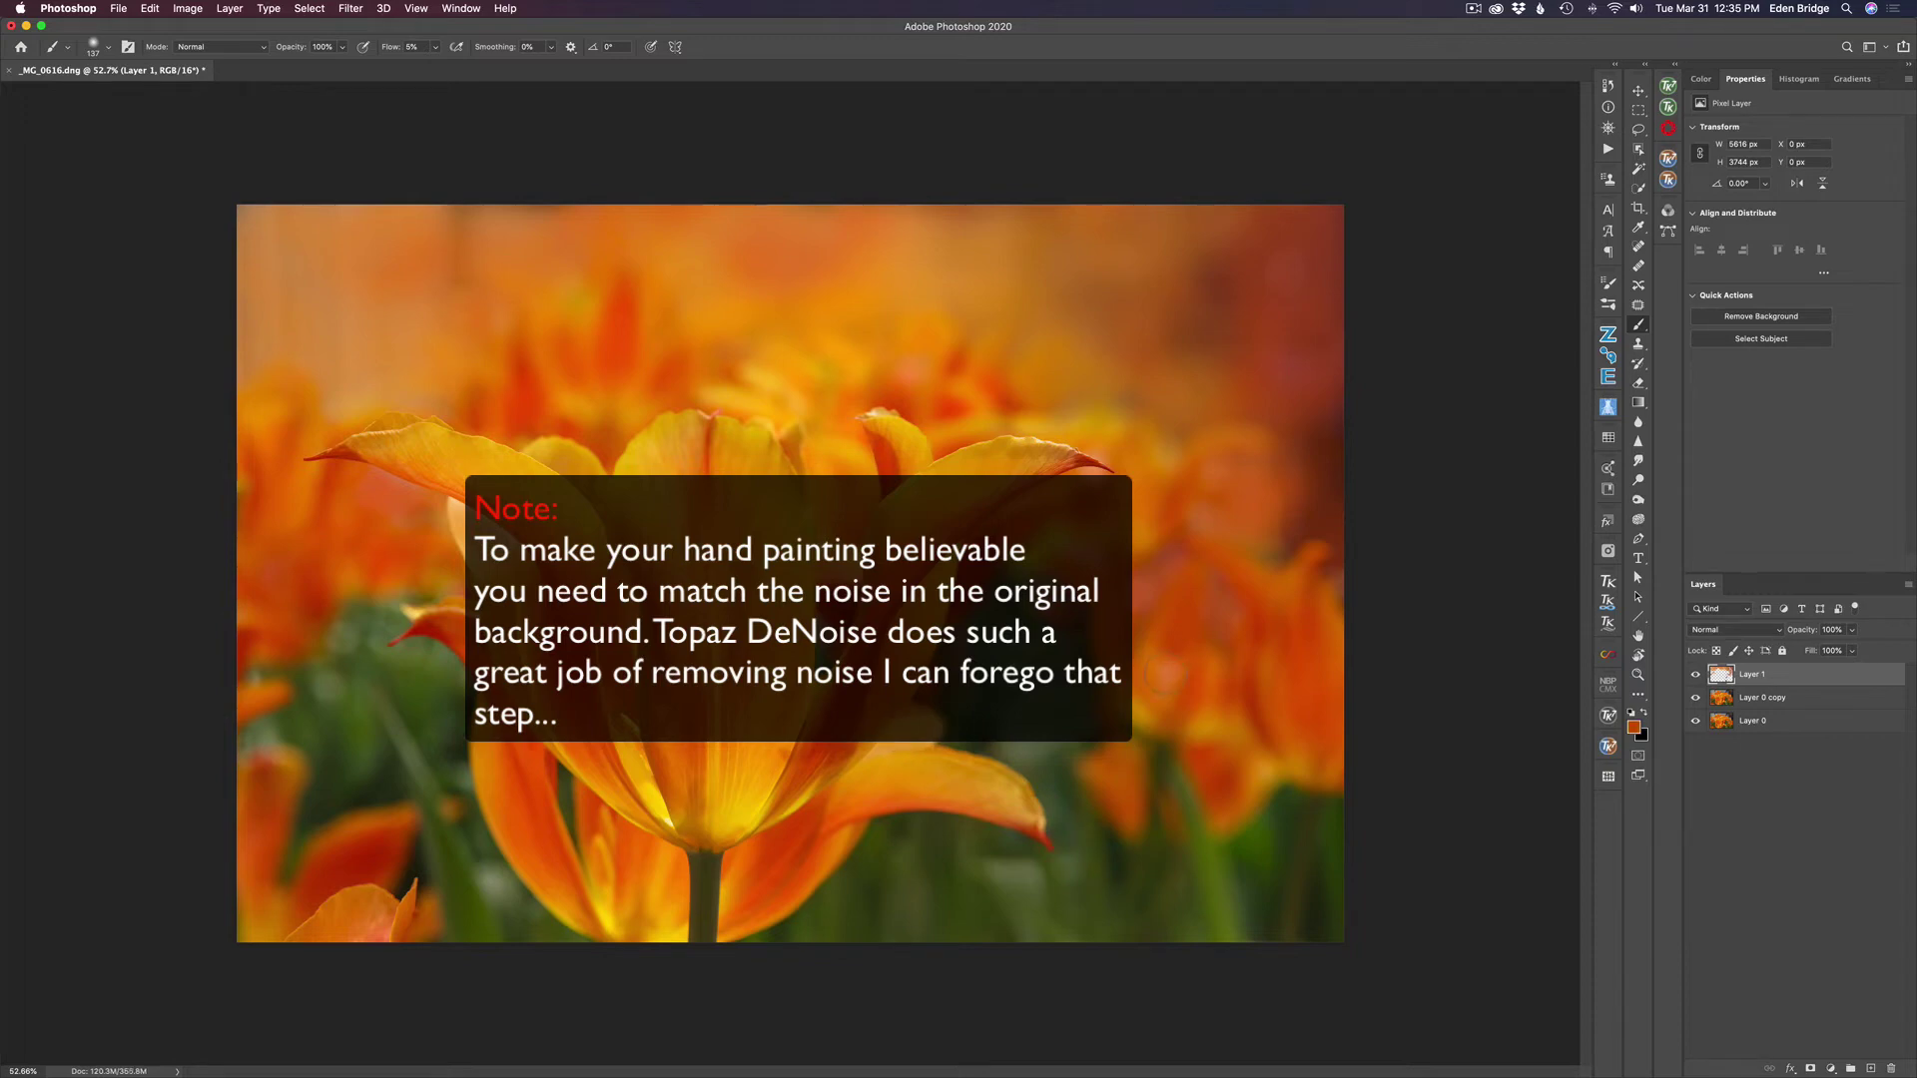
{"action": "left_click_drag", "start_coordinate": [385, 356], "coordinate": [415, 397], "text": "ctrl+alt"}
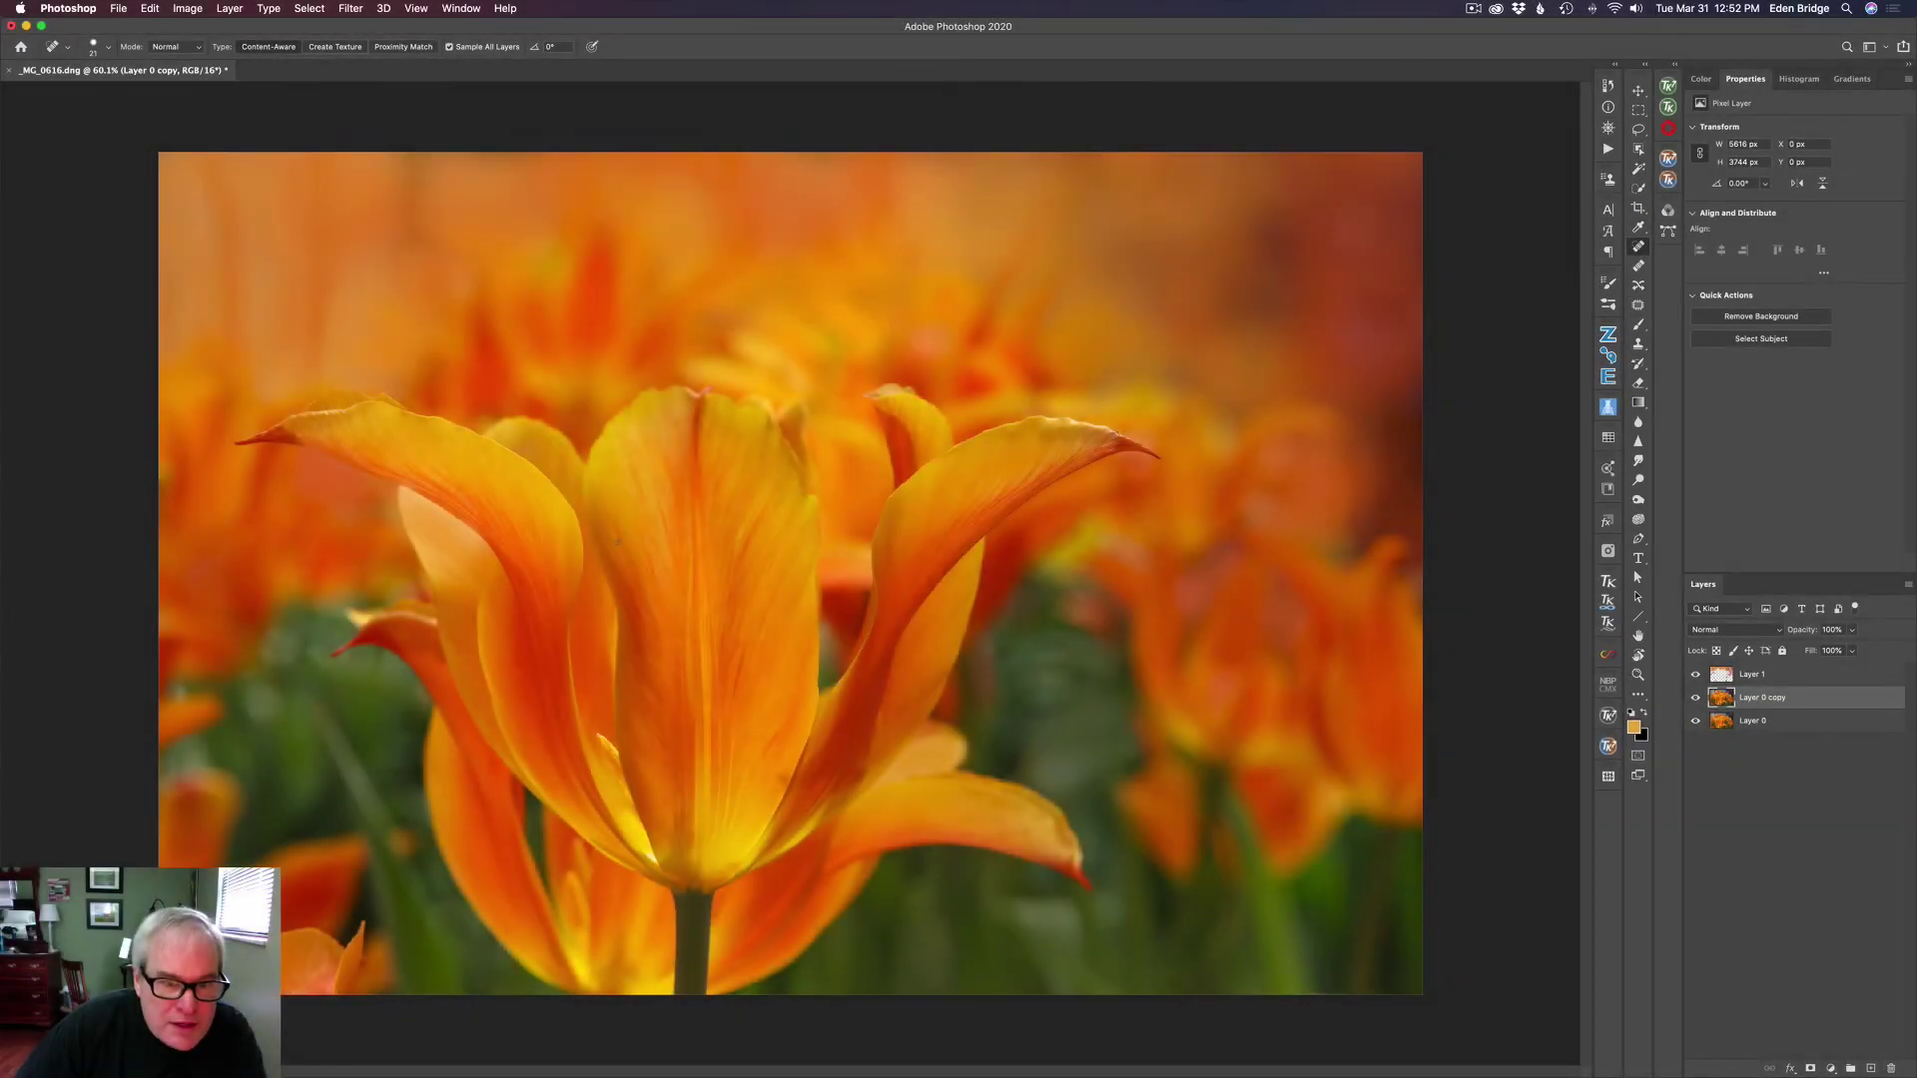
{"action": "scroll", "coordinate": [786, 574], "scroll_direction": "up", "scroll_amount": 5}
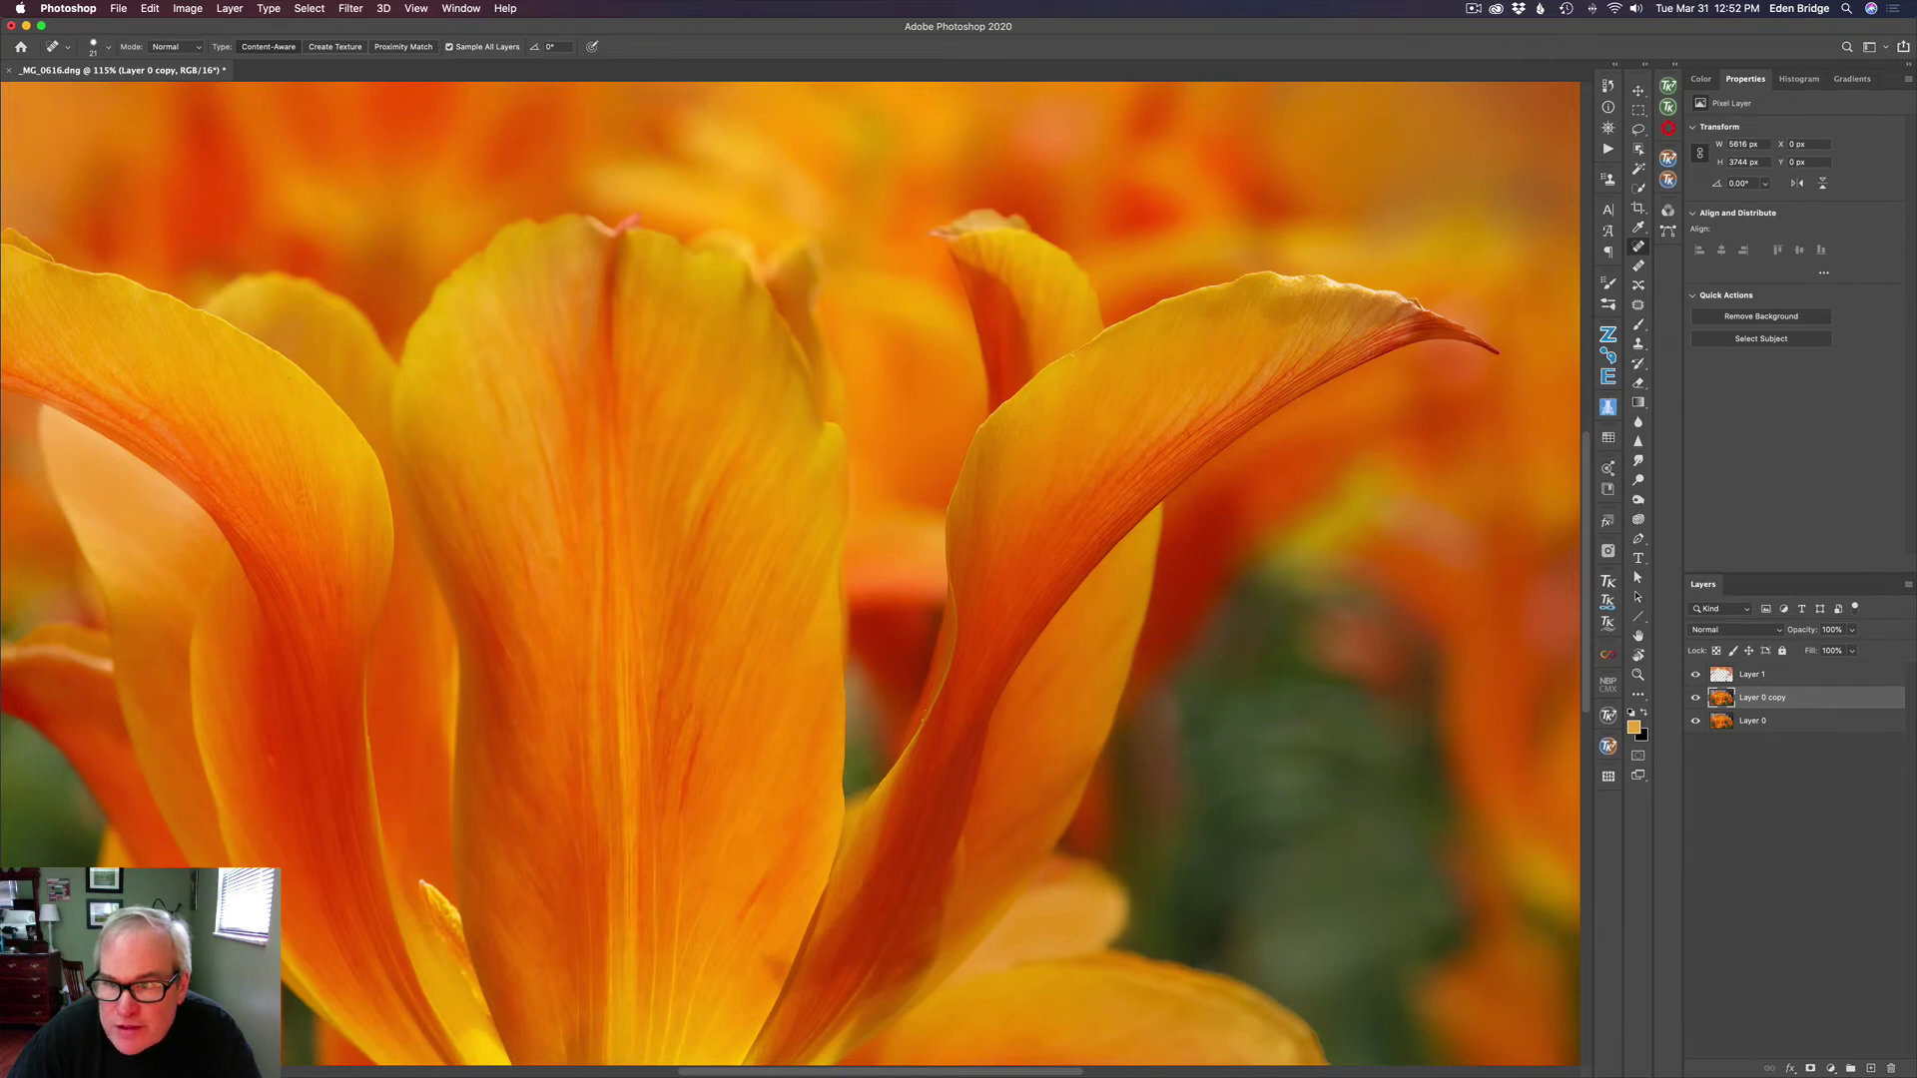
{"action": "scroll", "coordinate": [795, 578], "scroll_direction": "down", "scroll_amount": 5}
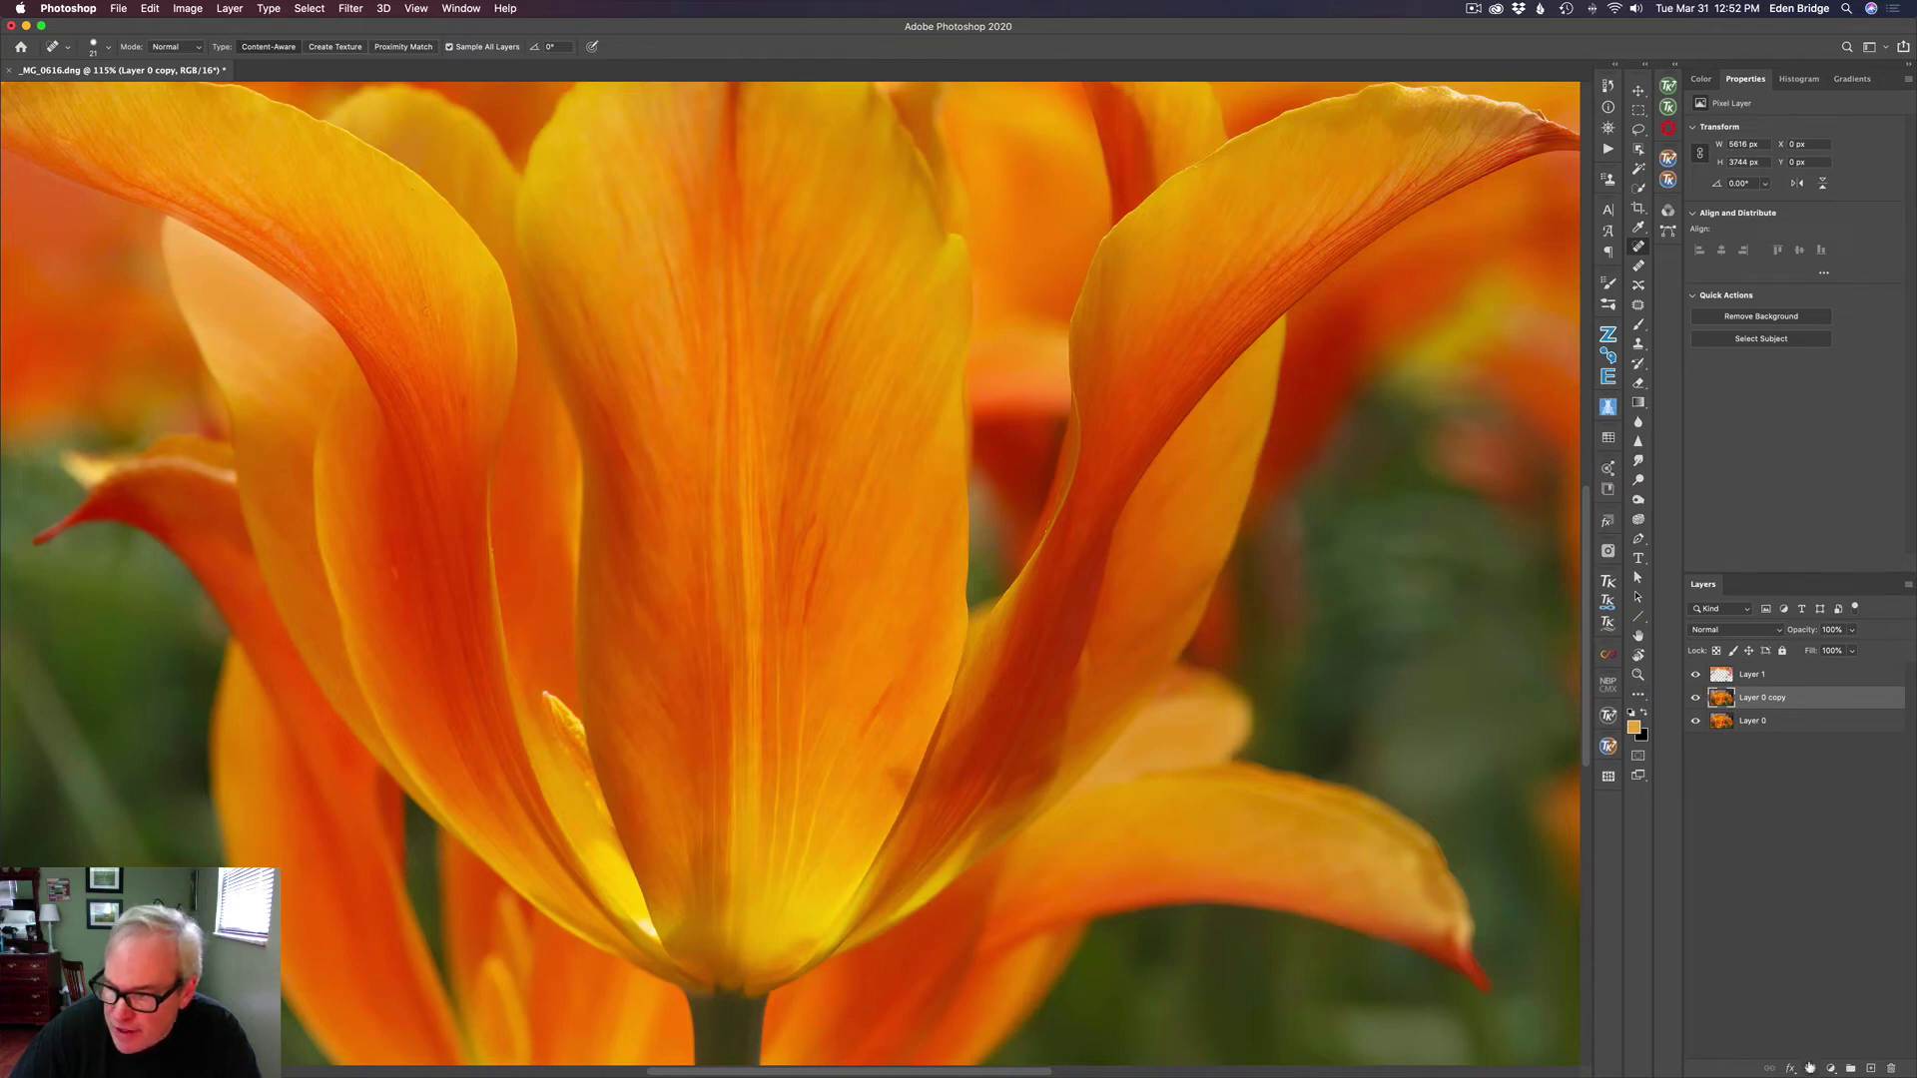
{"action": "left_click", "coordinate": [1757, 678]}
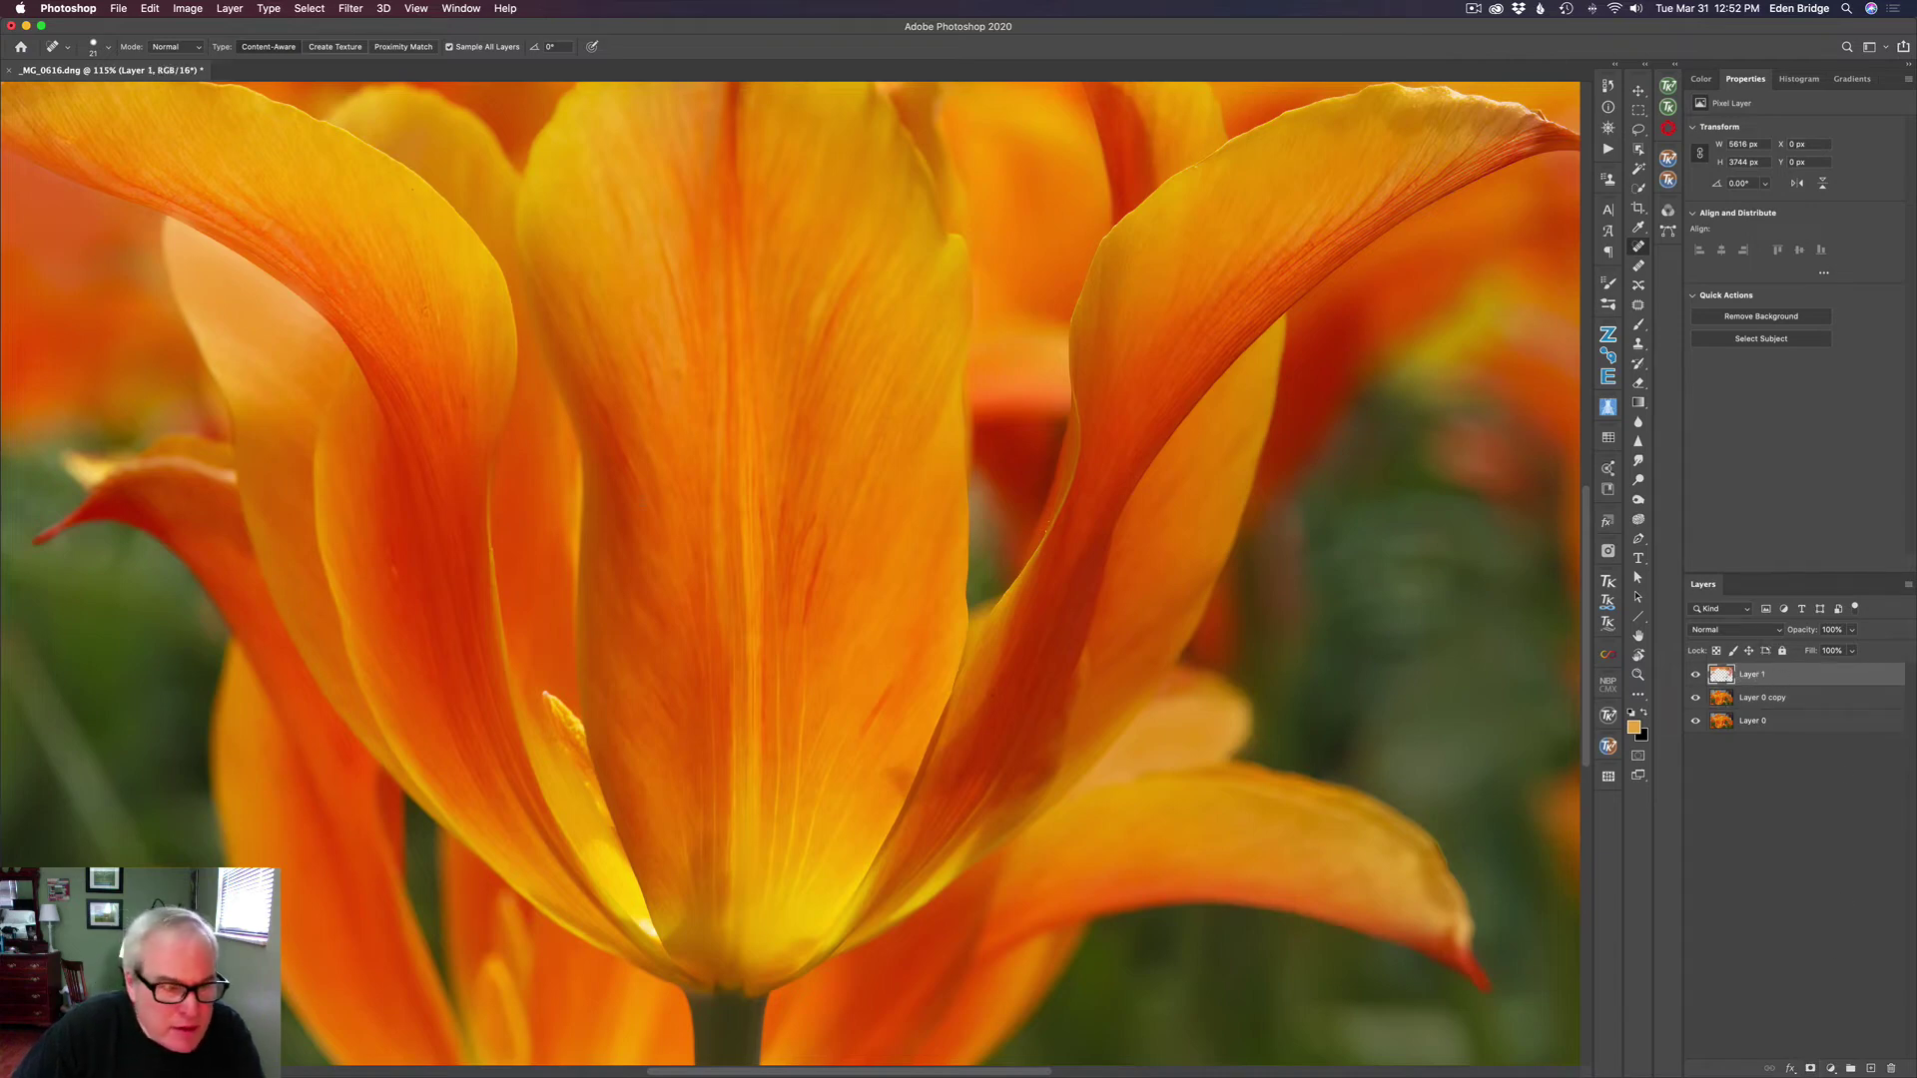
{"action": "scroll", "coordinate": [795, 578], "scroll_direction": "left", "scroll_amount": 10}
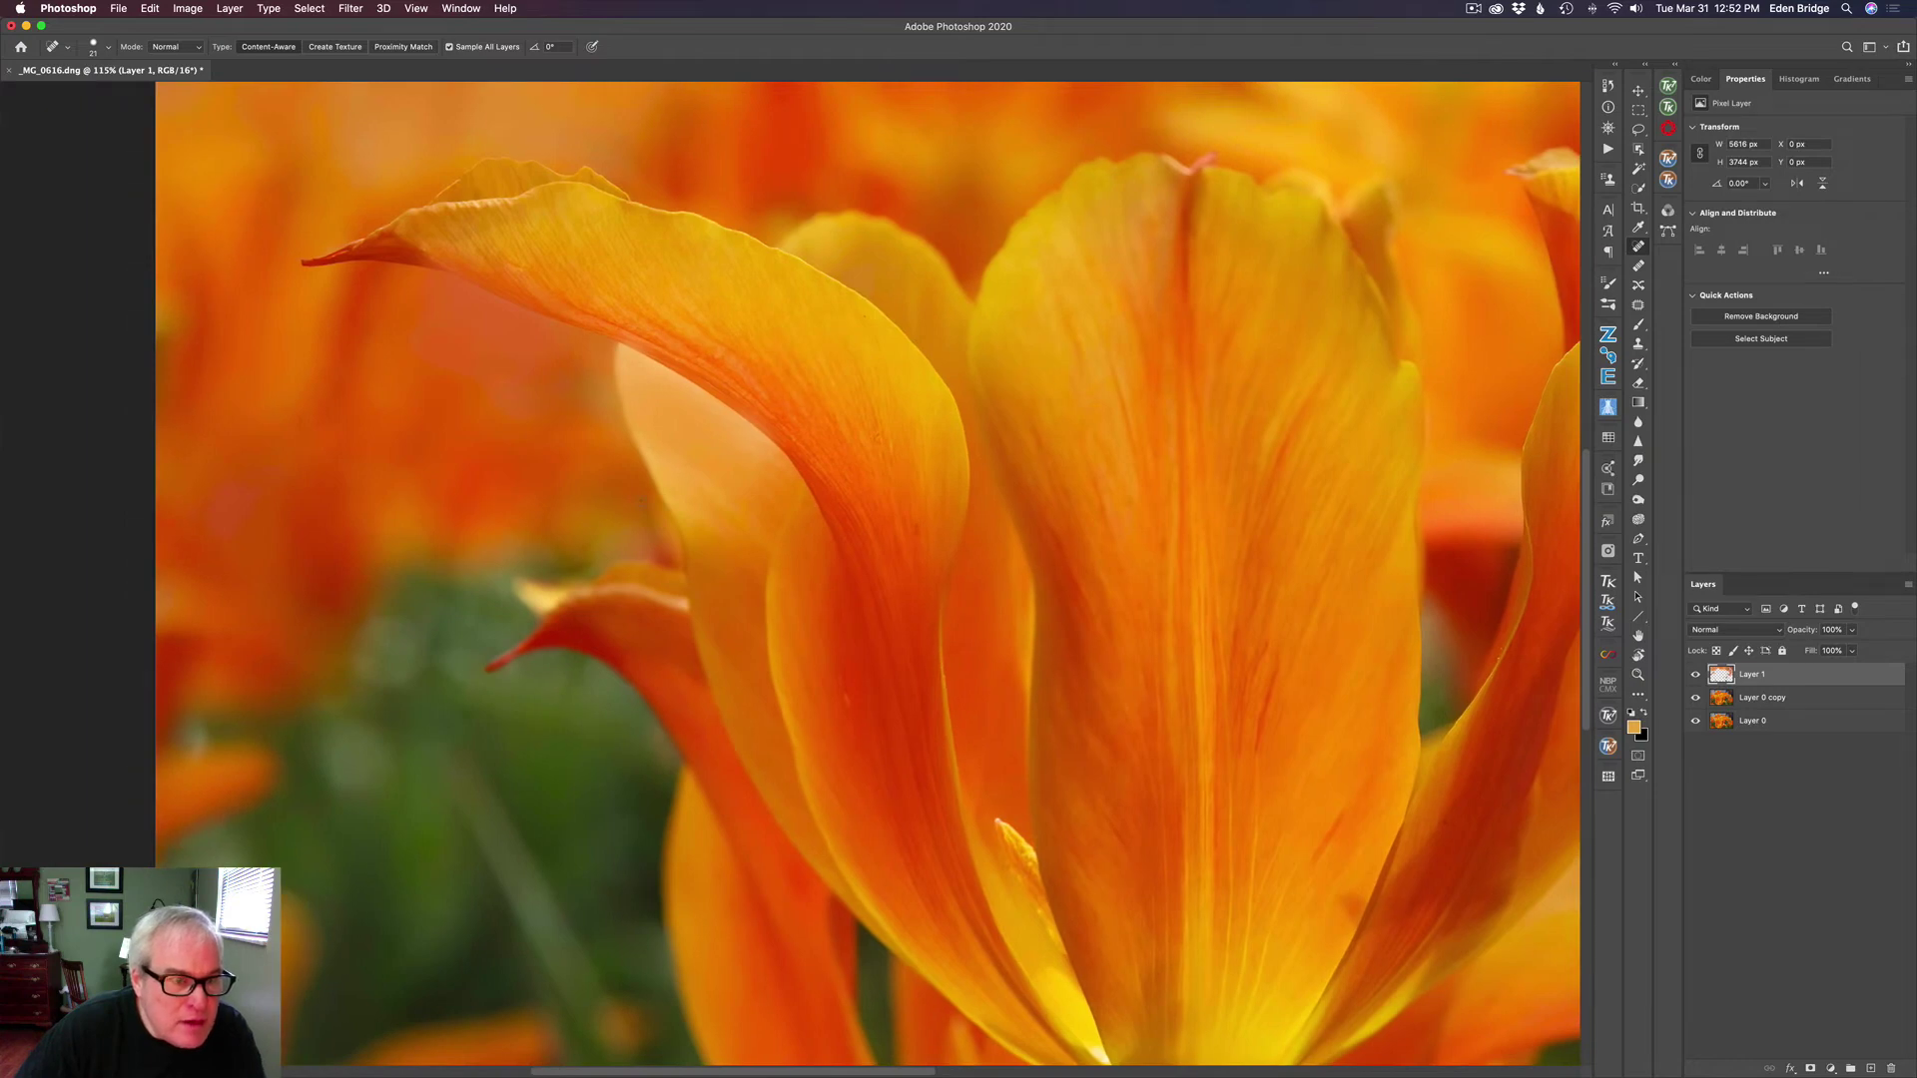
{"action": "scroll", "coordinate": [640, 501], "scroll_direction": "down", "scroll_amount": 8}
{"action": "scroll", "coordinate": [640, 500], "scroll_direction": "up", "scroll_amount": 15}
{"action": "scroll", "coordinate": [640, 500], "scroll_direction": "right", "scroll_amount": 8}
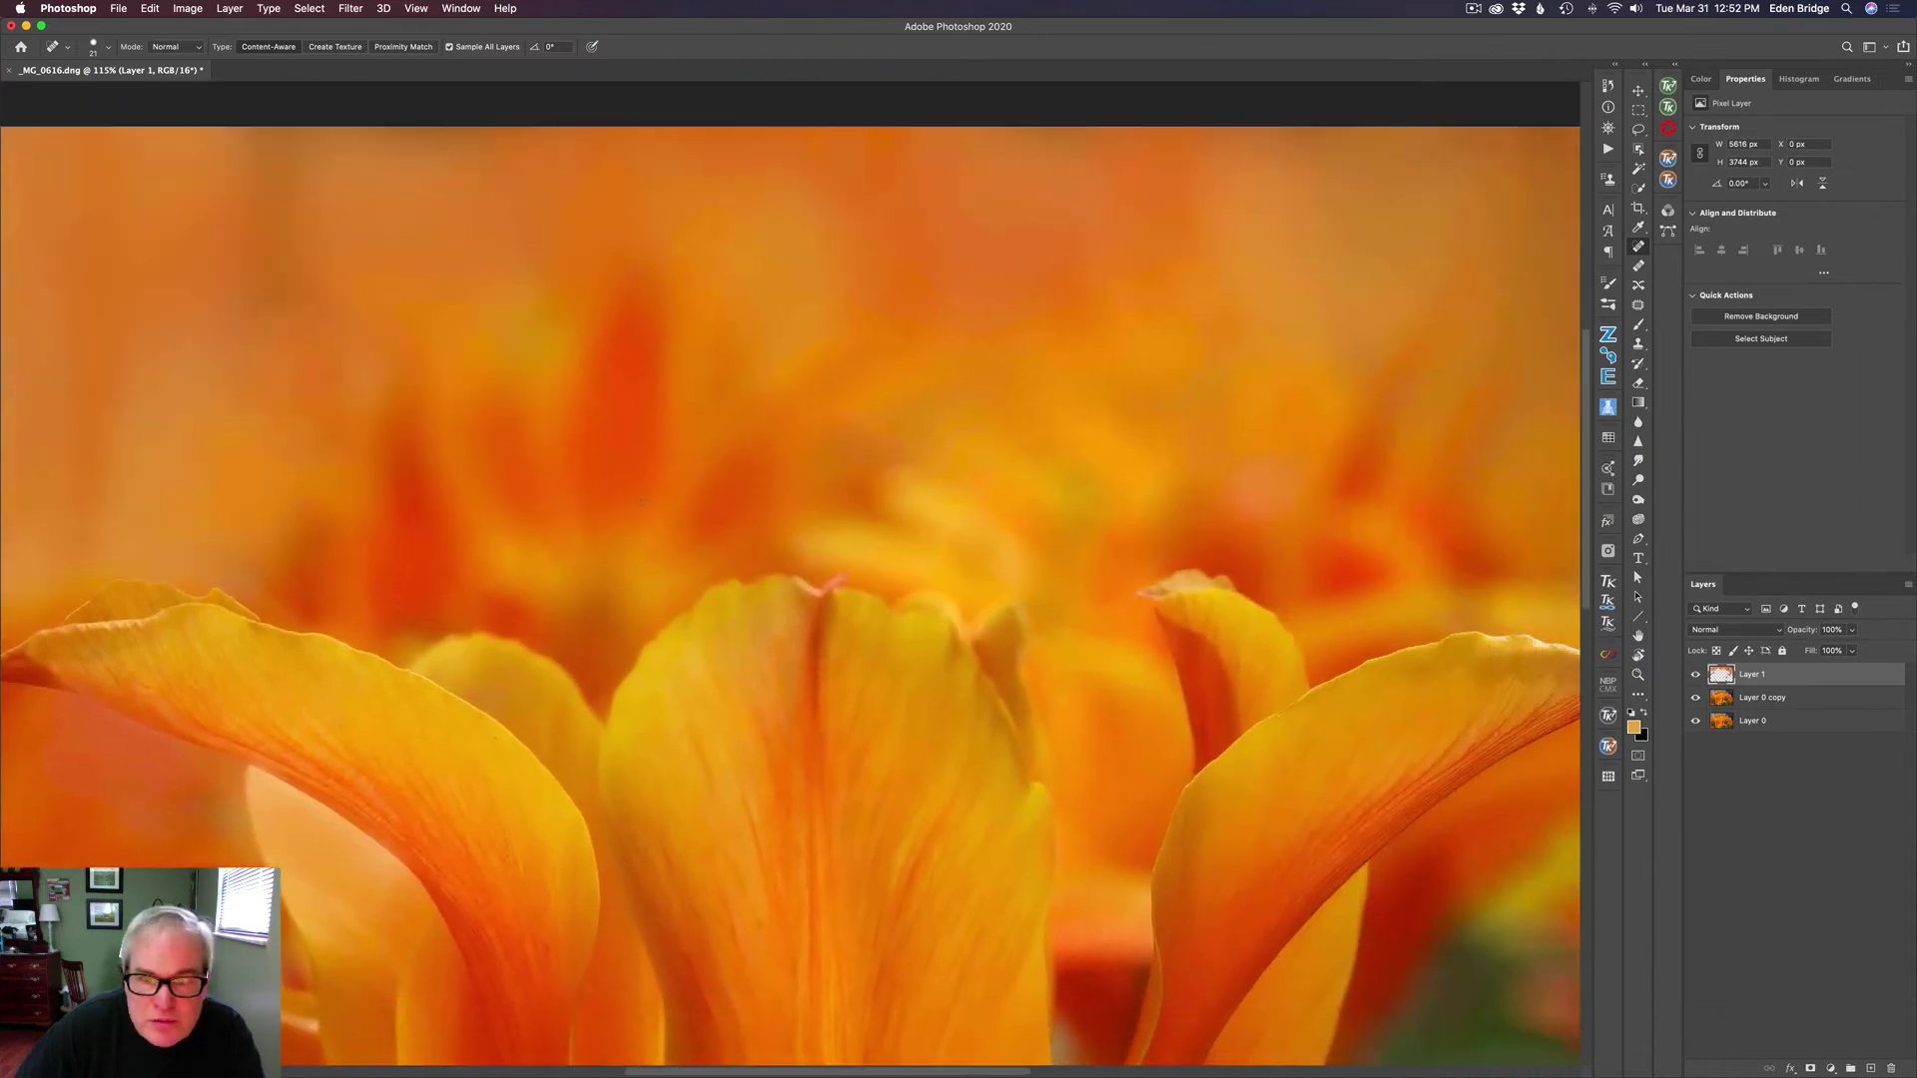
{"action": "scroll", "coordinate": [630, 500], "scroll_direction": "down", "scroll_amount": 5}
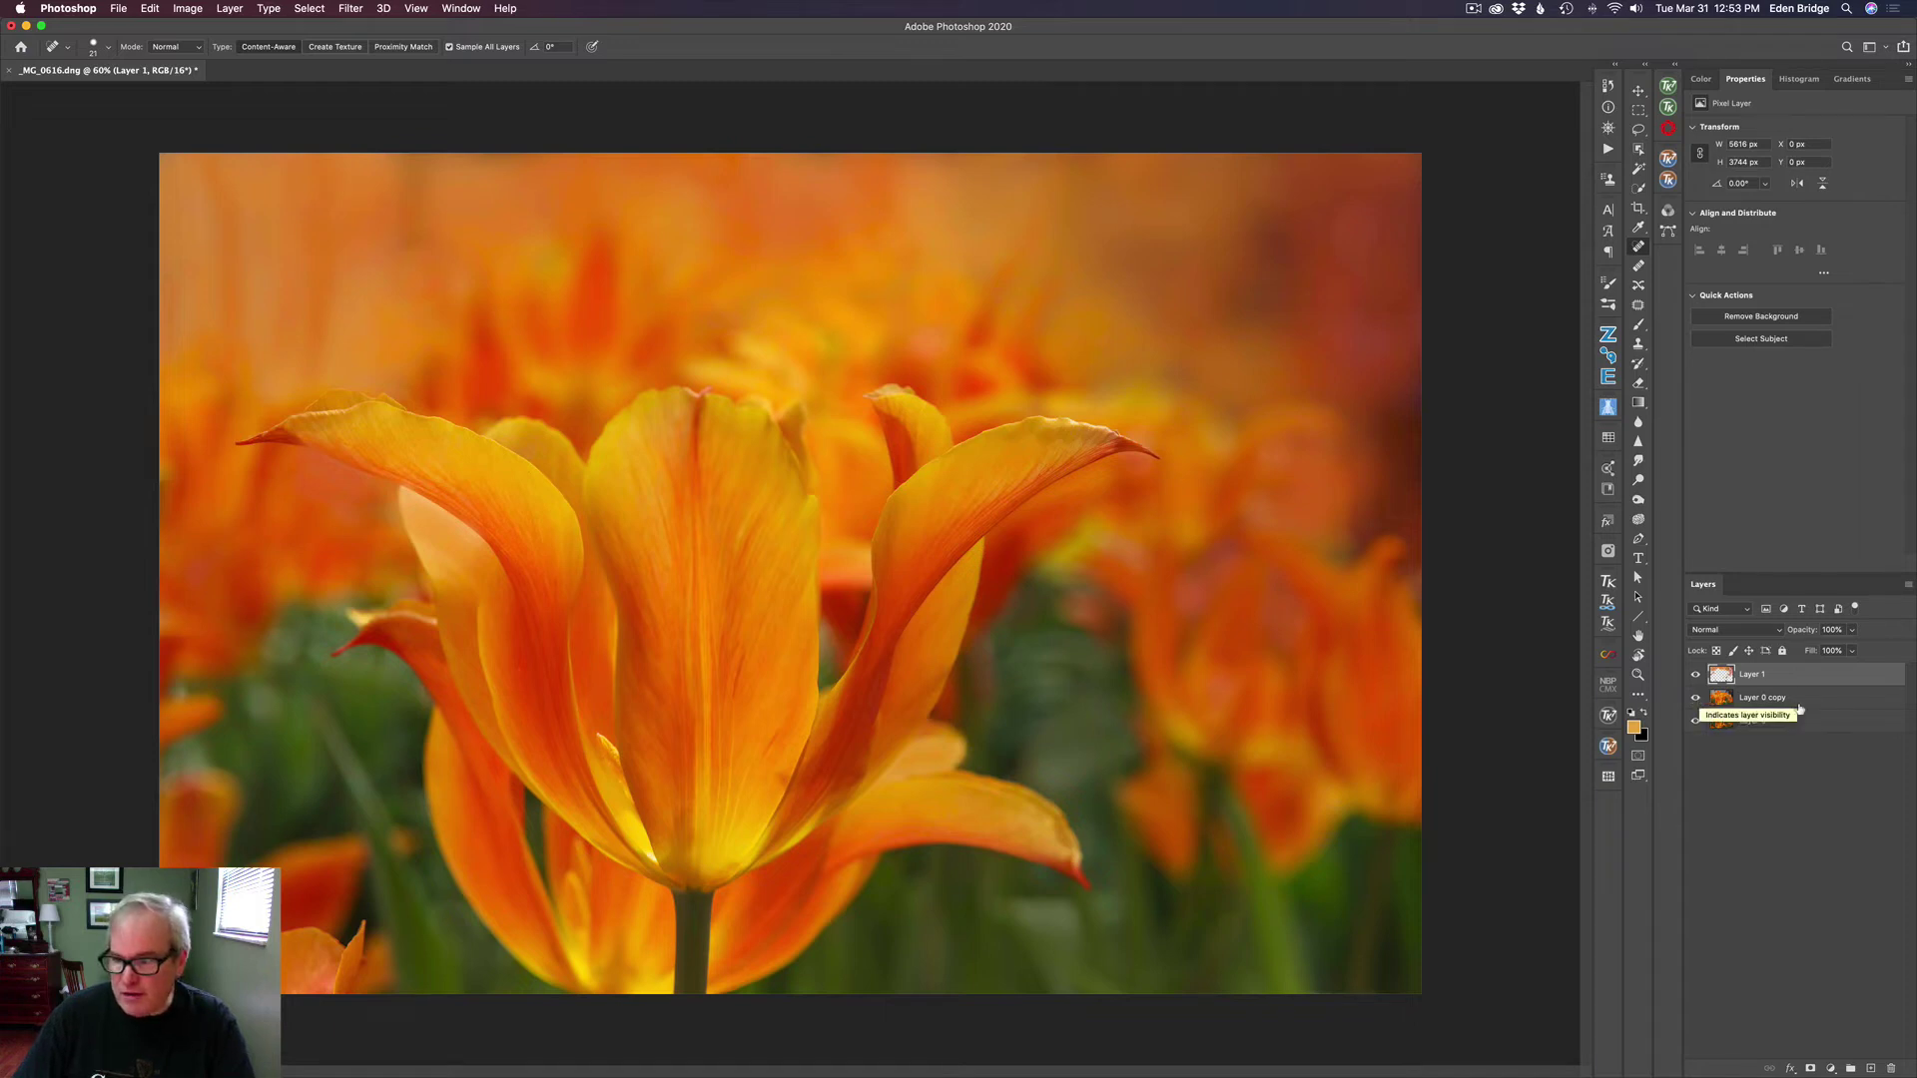
{"action": "left_click", "coordinate": [1694, 699], "text": "alt"}
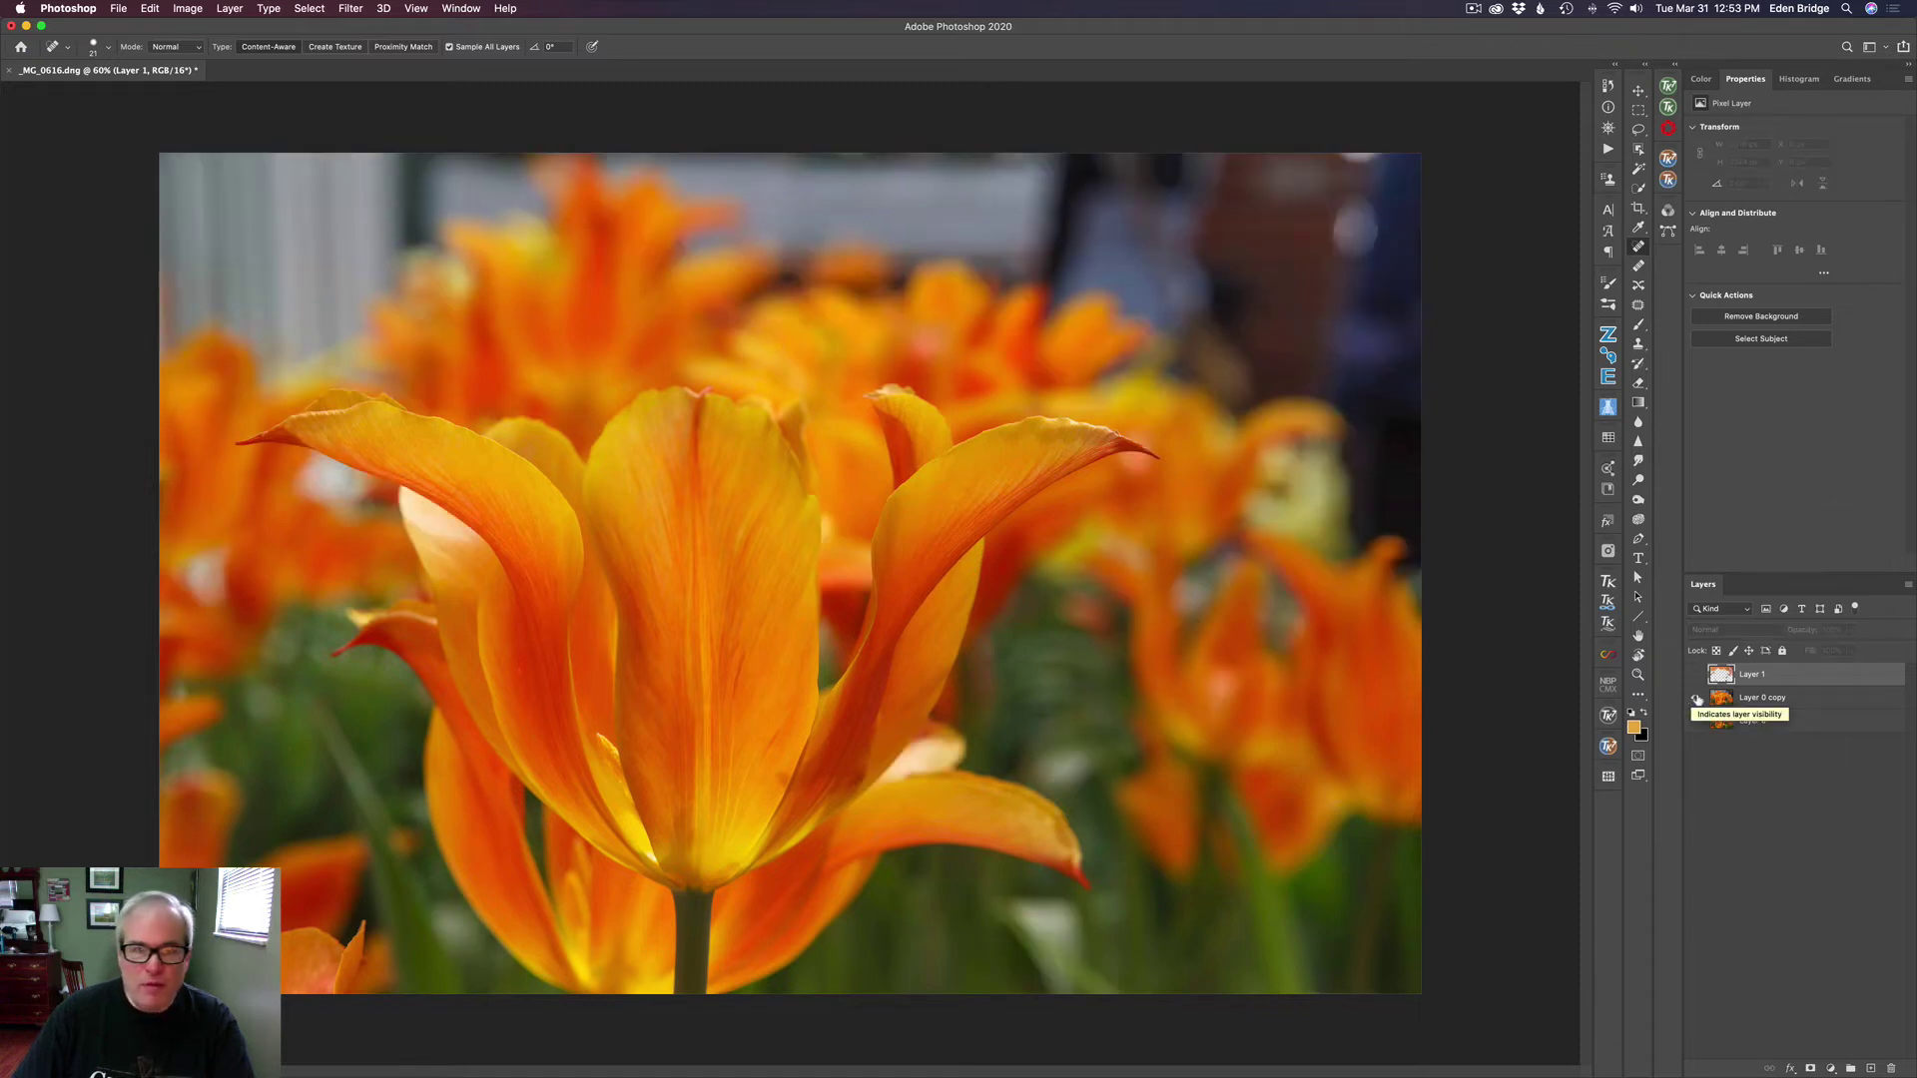
{"action": "left_click", "coordinate": [1697, 701], "text": "alt"}
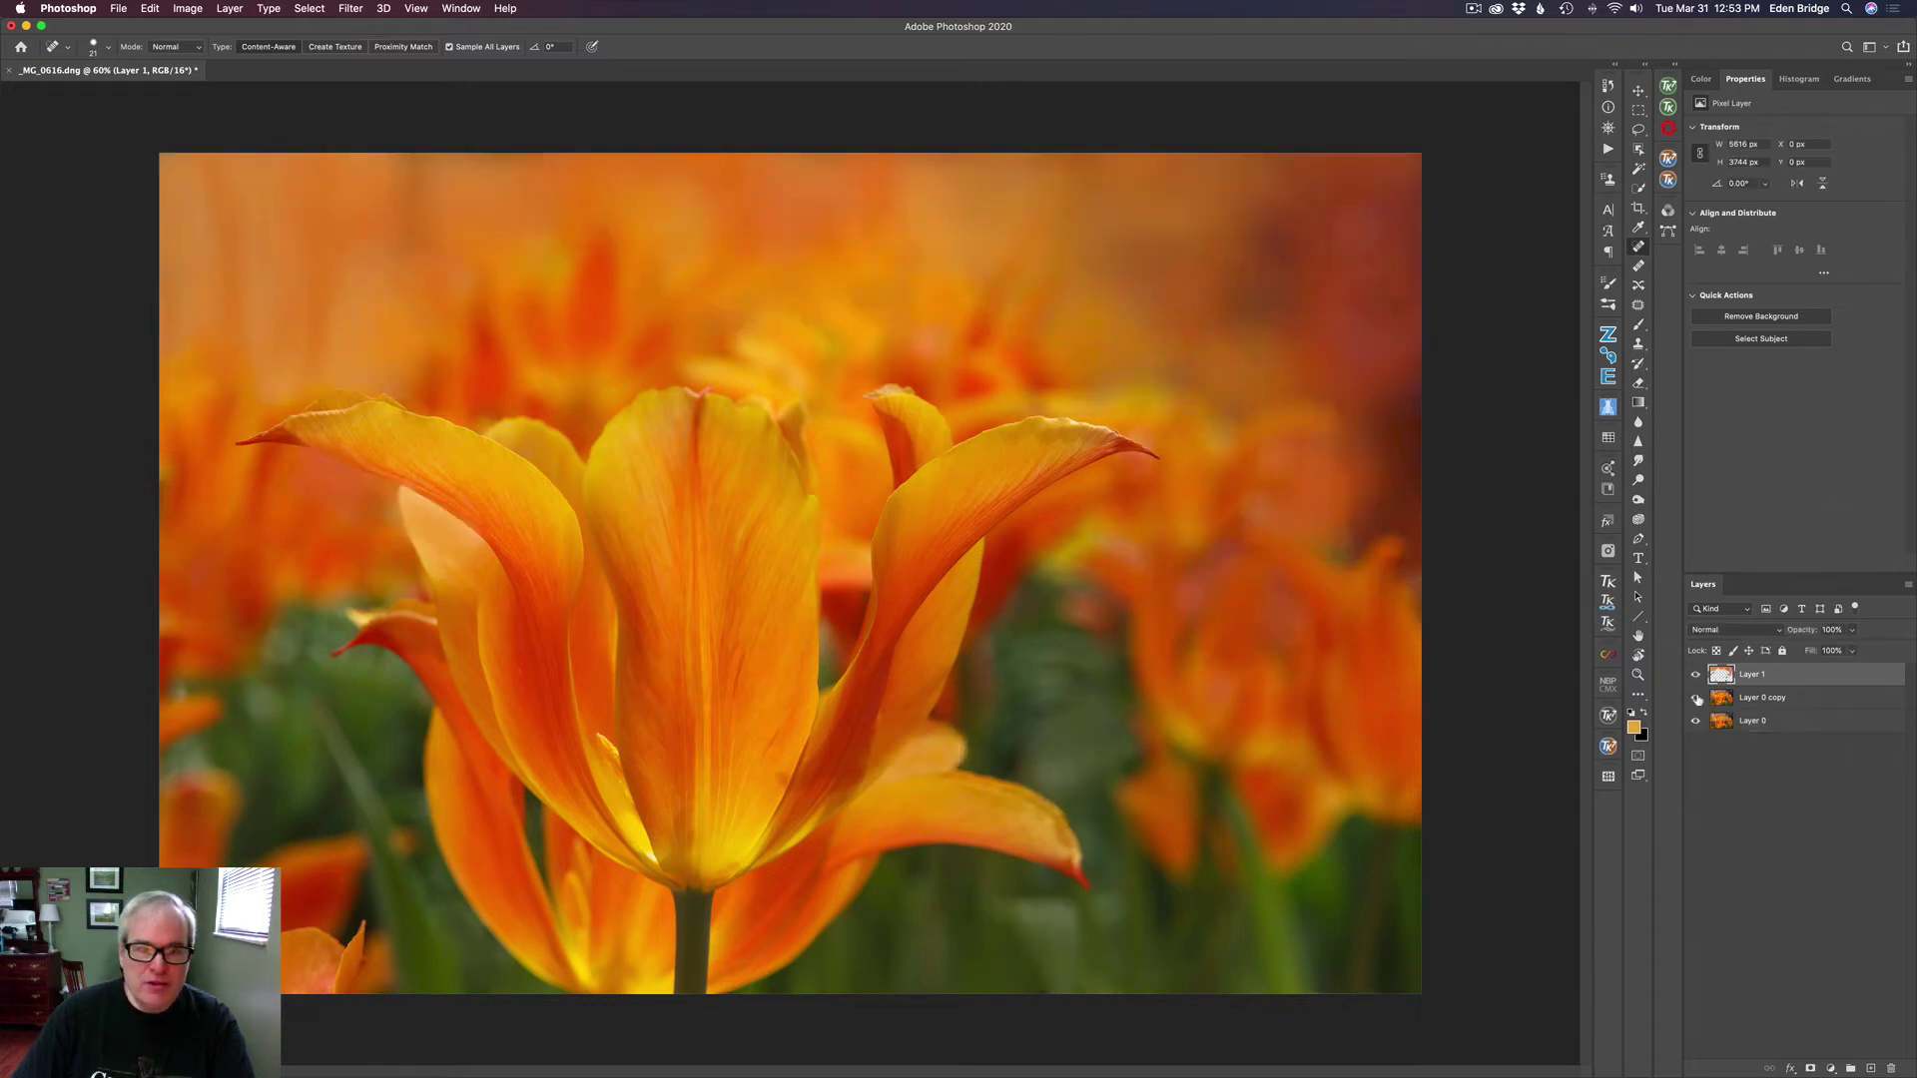
{"action": "left_click", "coordinate": [1696, 701], "text": "alt"}
{"action": "left_click", "coordinate": [1696, 701], "text": "alt"}
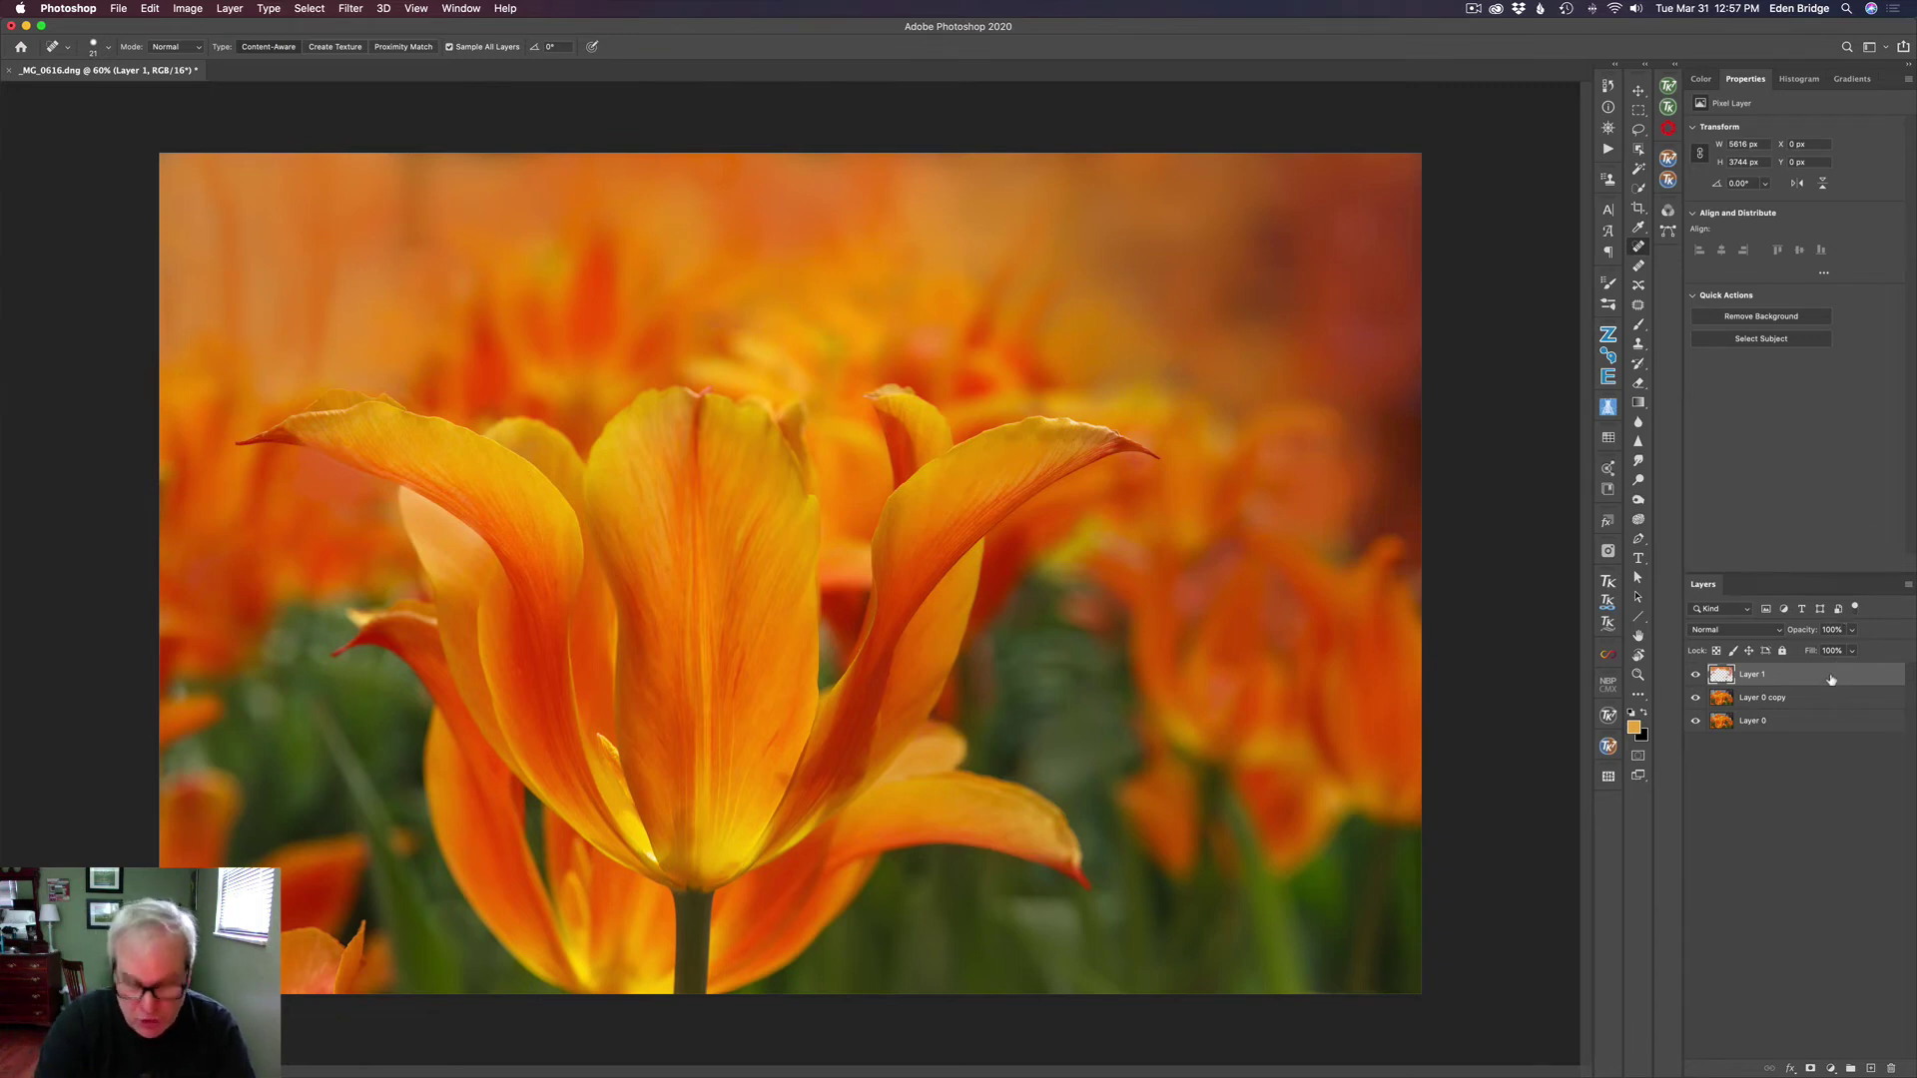
- Stamp all visible layers into a new Layer 2 and send it to Topaz Studio 2 from the Filter menu
{"action": "key", "text": "super+alt+shift+e"}
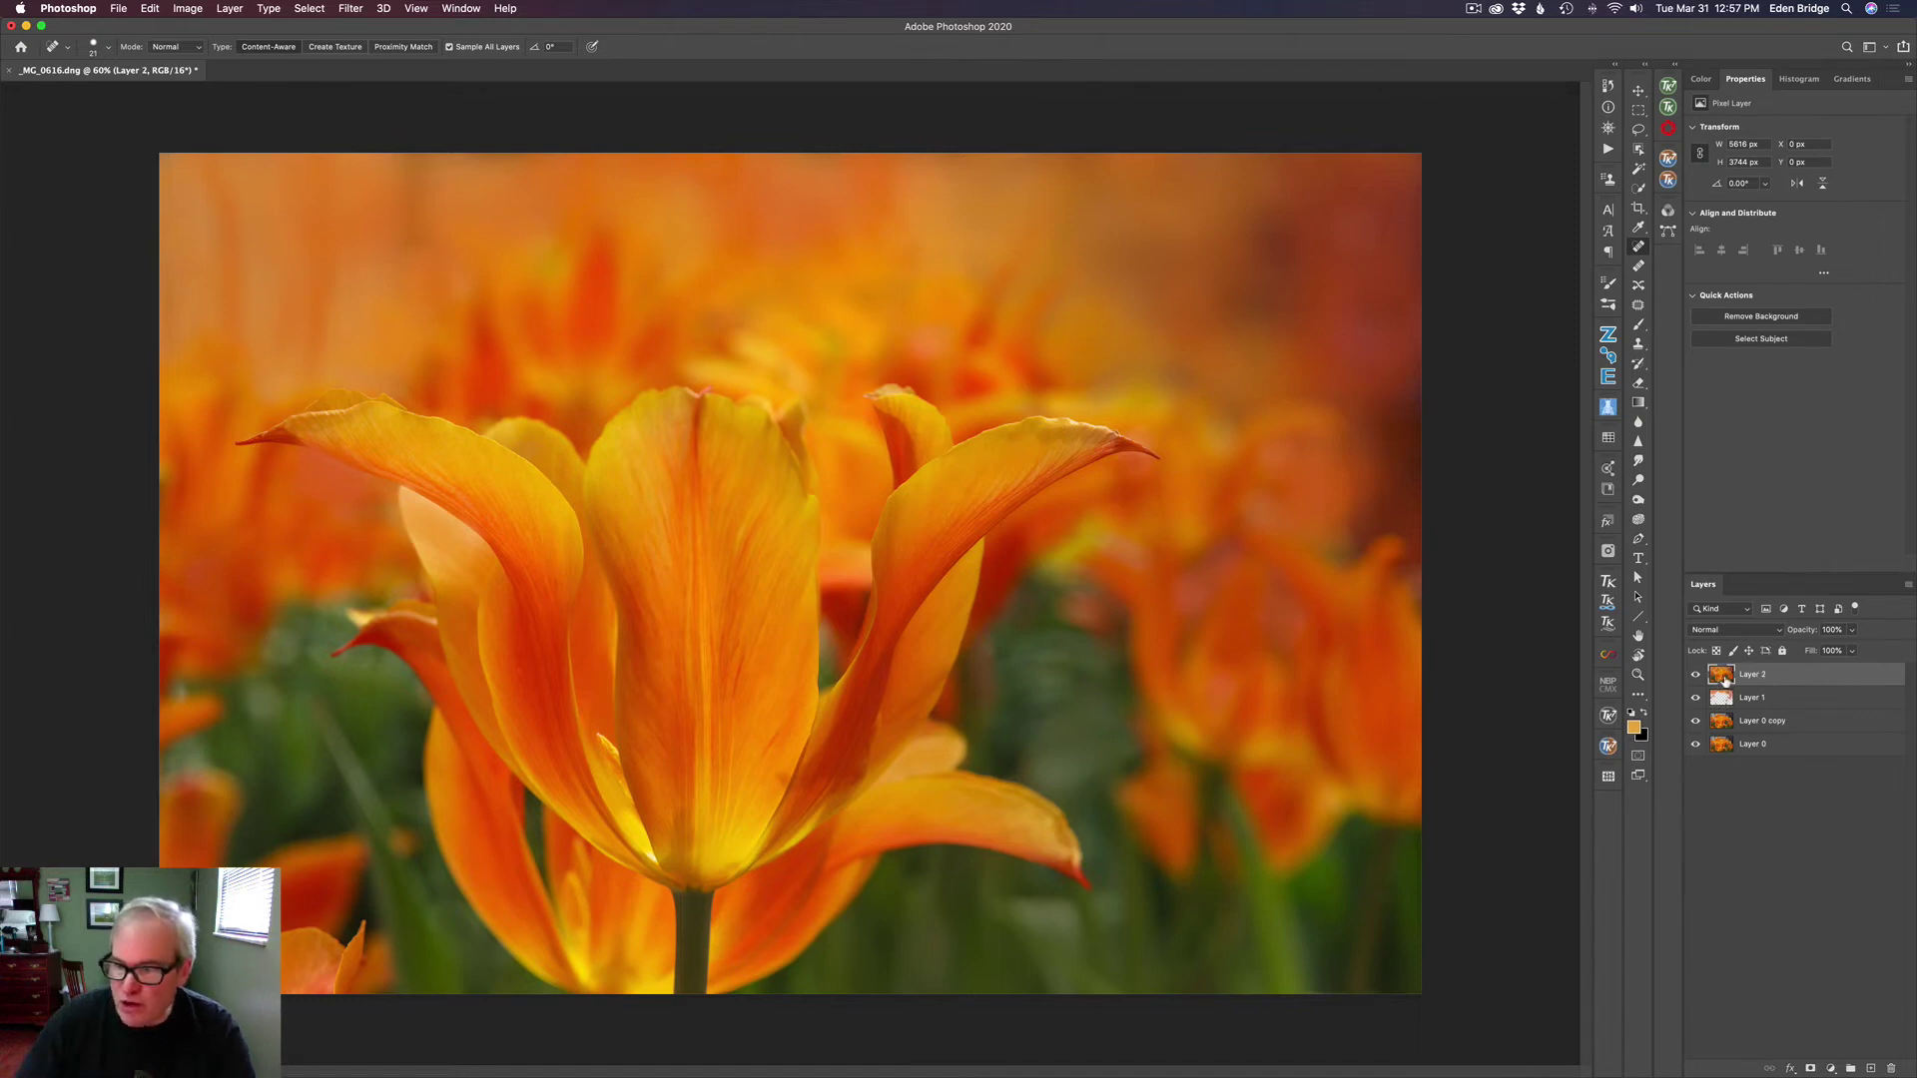
{"action": "left_click", "coordinate": [351, 9]}
{"action": "mouse_move", "coordinate": [440, 458]}
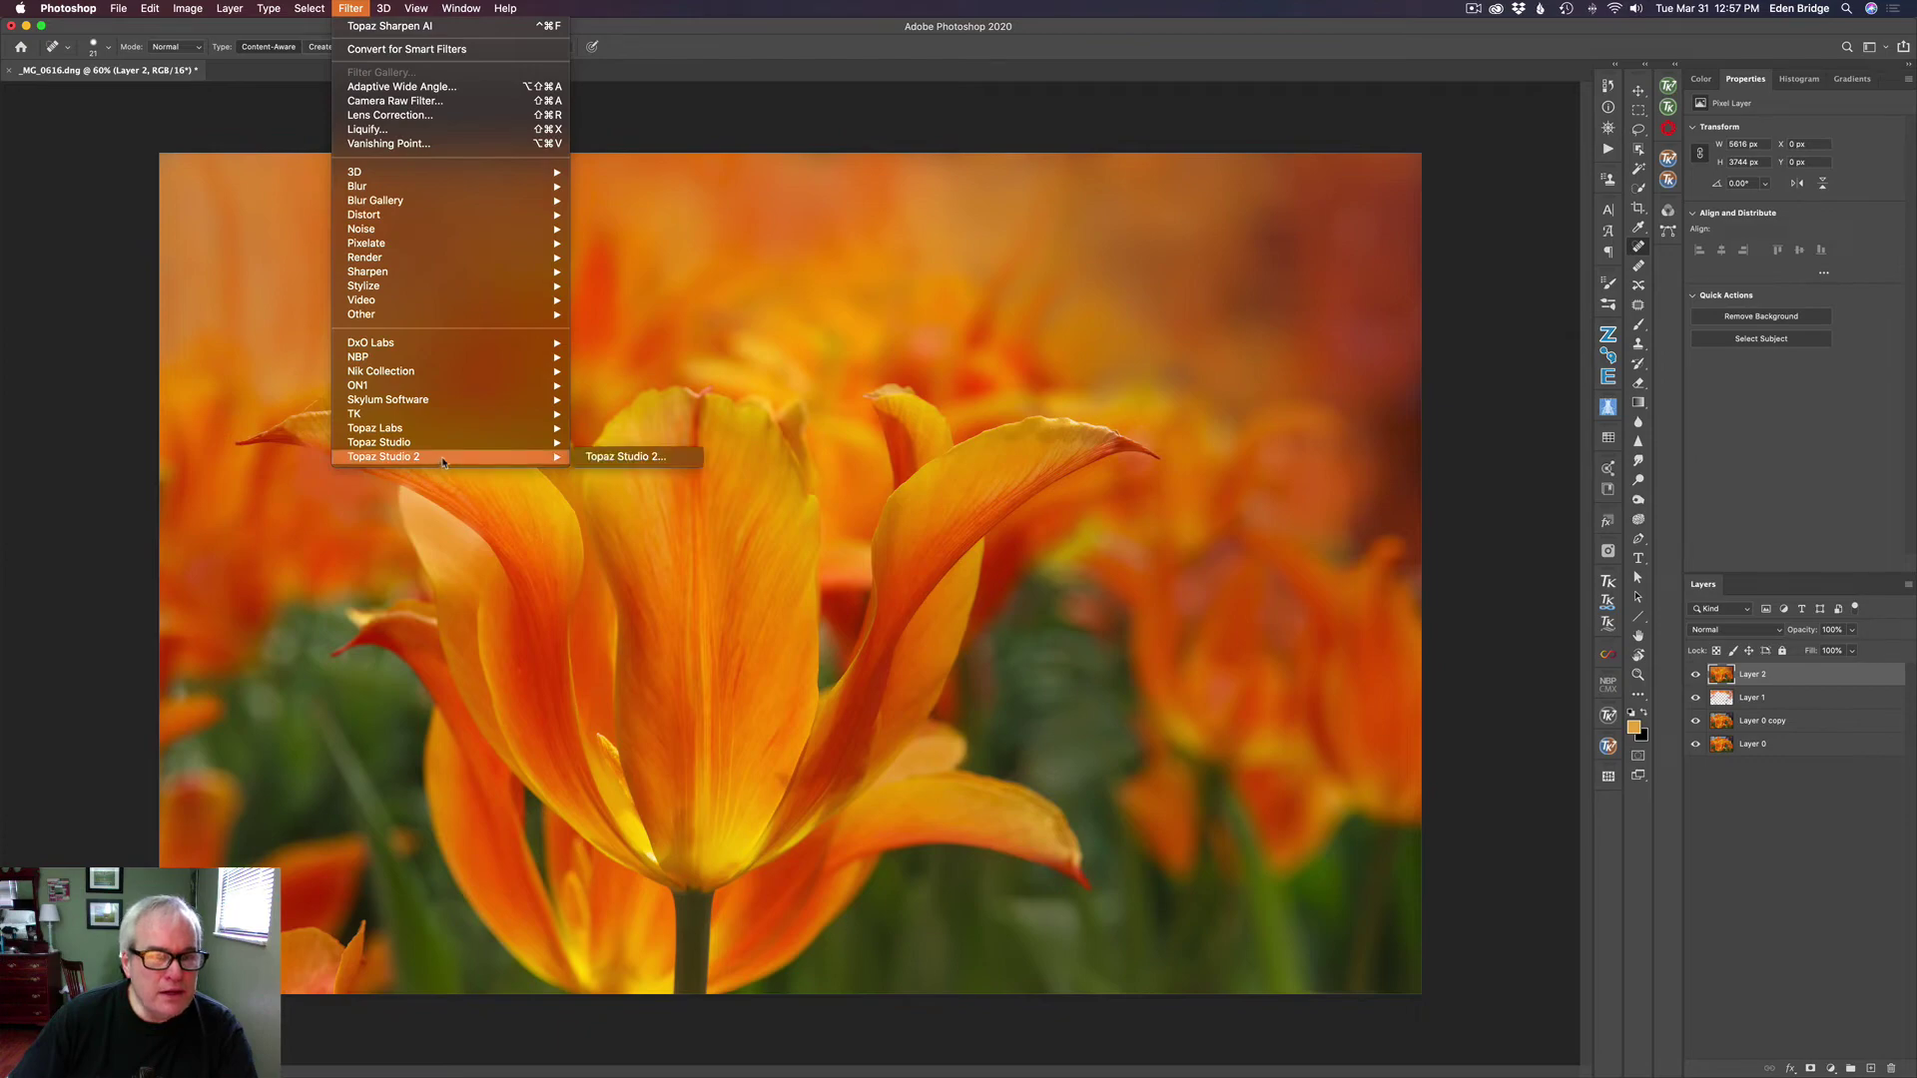
{"action": "left_click", "coordinate": [601, 457]}
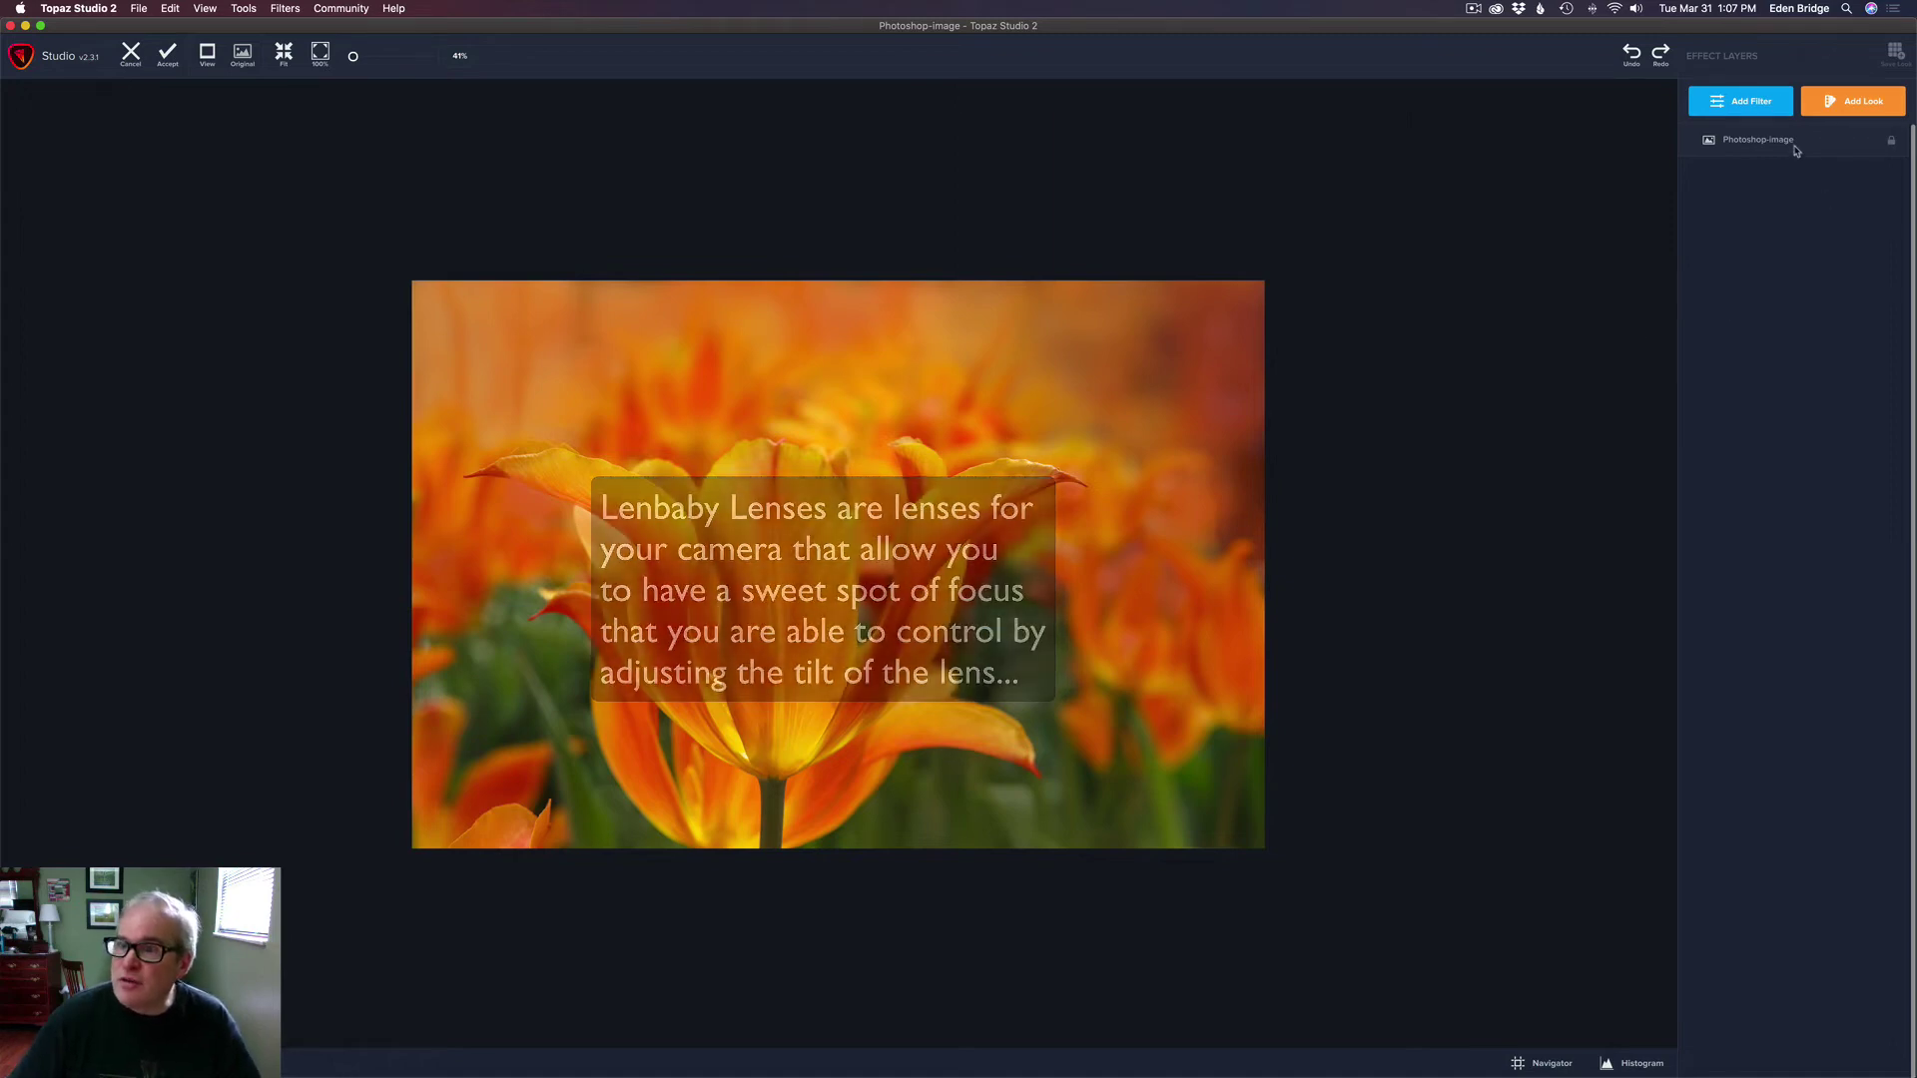
- Add a Focal Blur filter and fit a taller, slightly clockwise-tilted oval around the central tulip
{"action": "left_click", "coordinate": [1761, 102]}
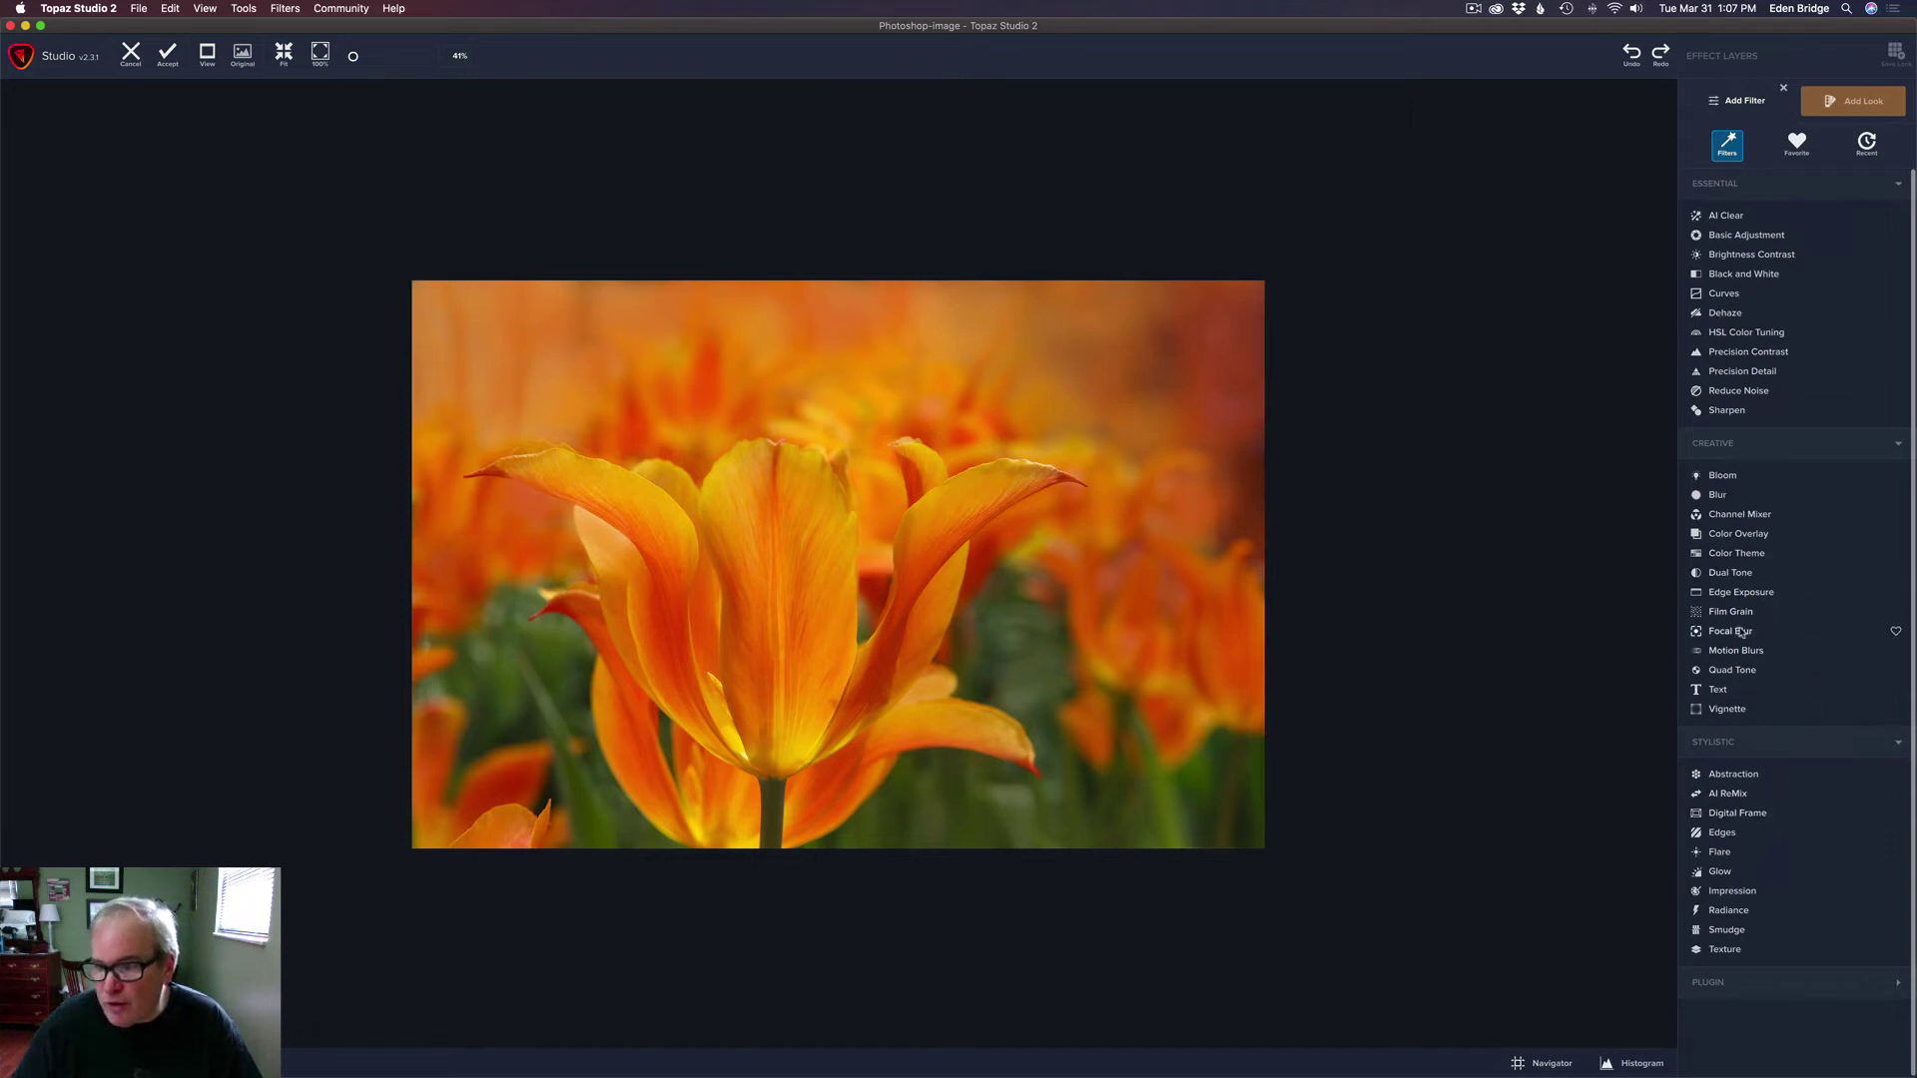
{"action": "left_click", "coordinate": [1735, 631]}
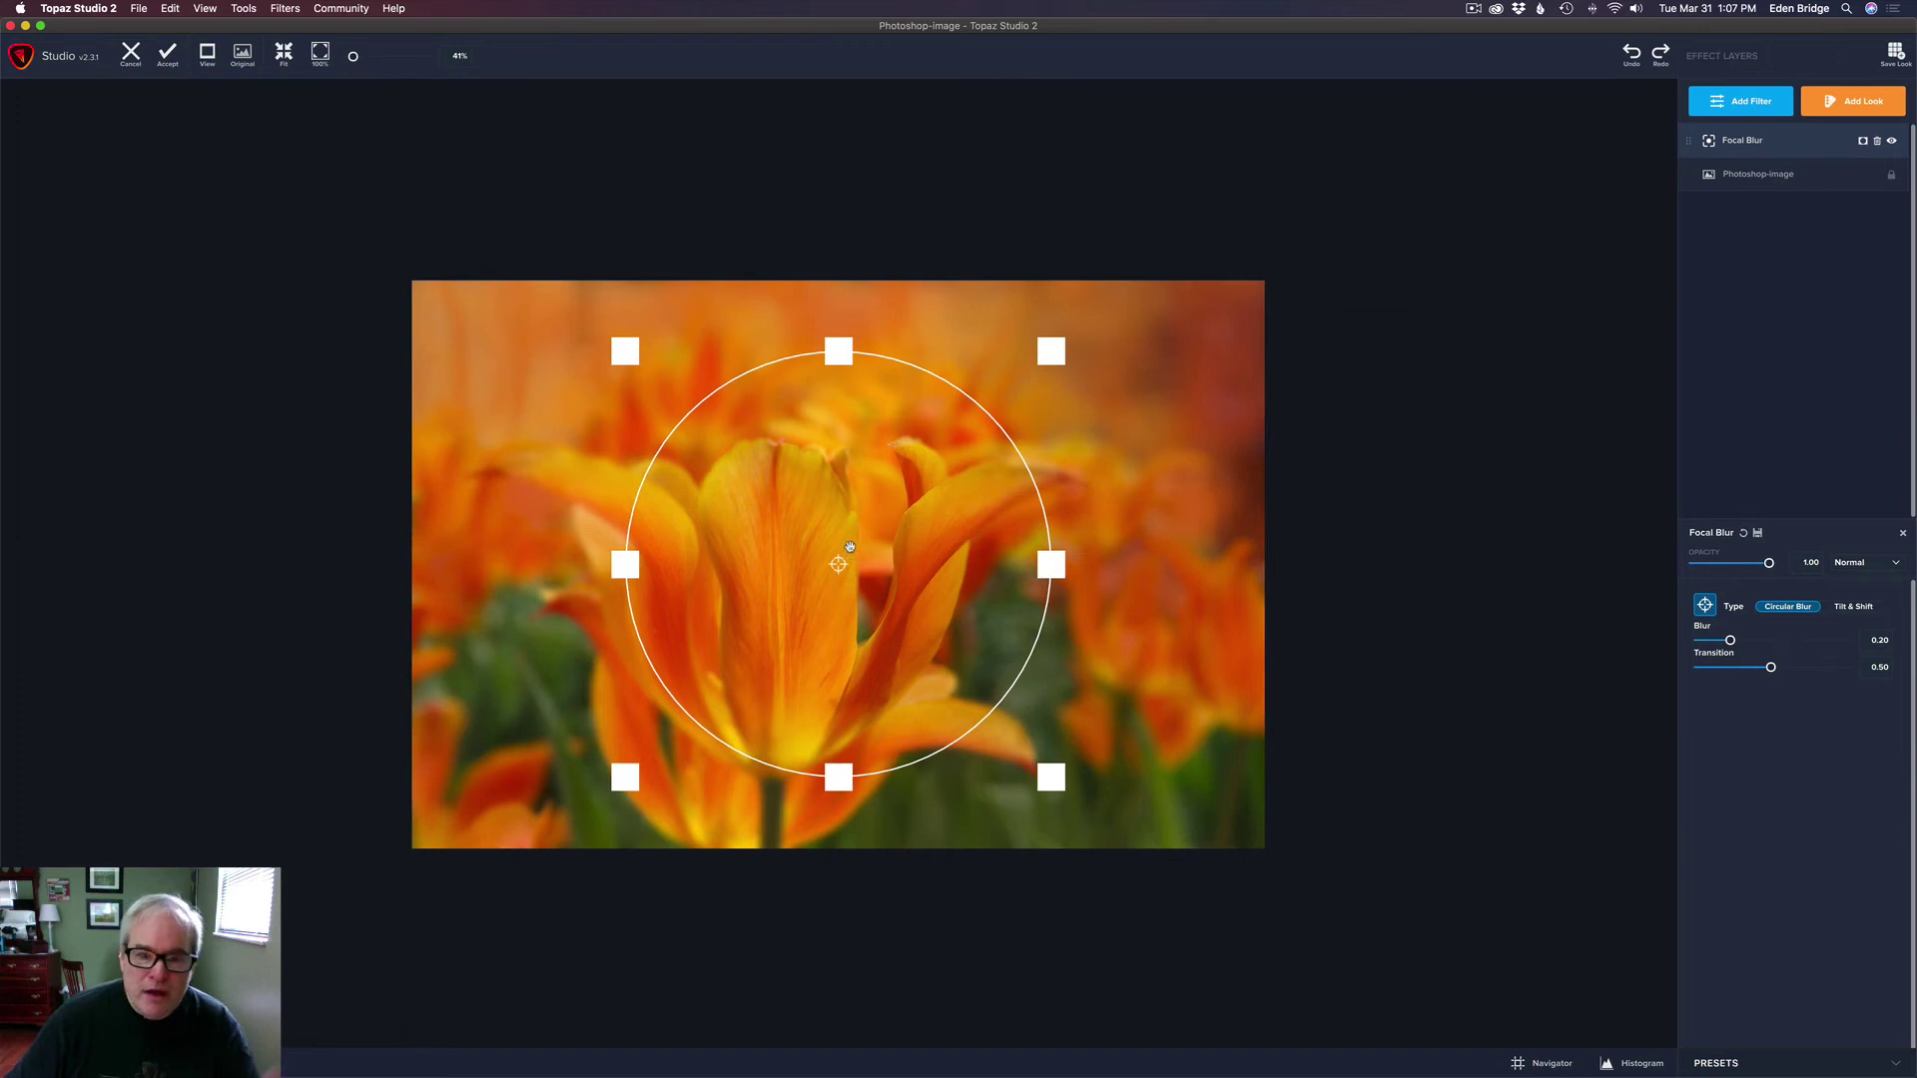
{"action": "left_click_drag", "start_coordinate": [839, 565], "coordinate": [778, 581]}
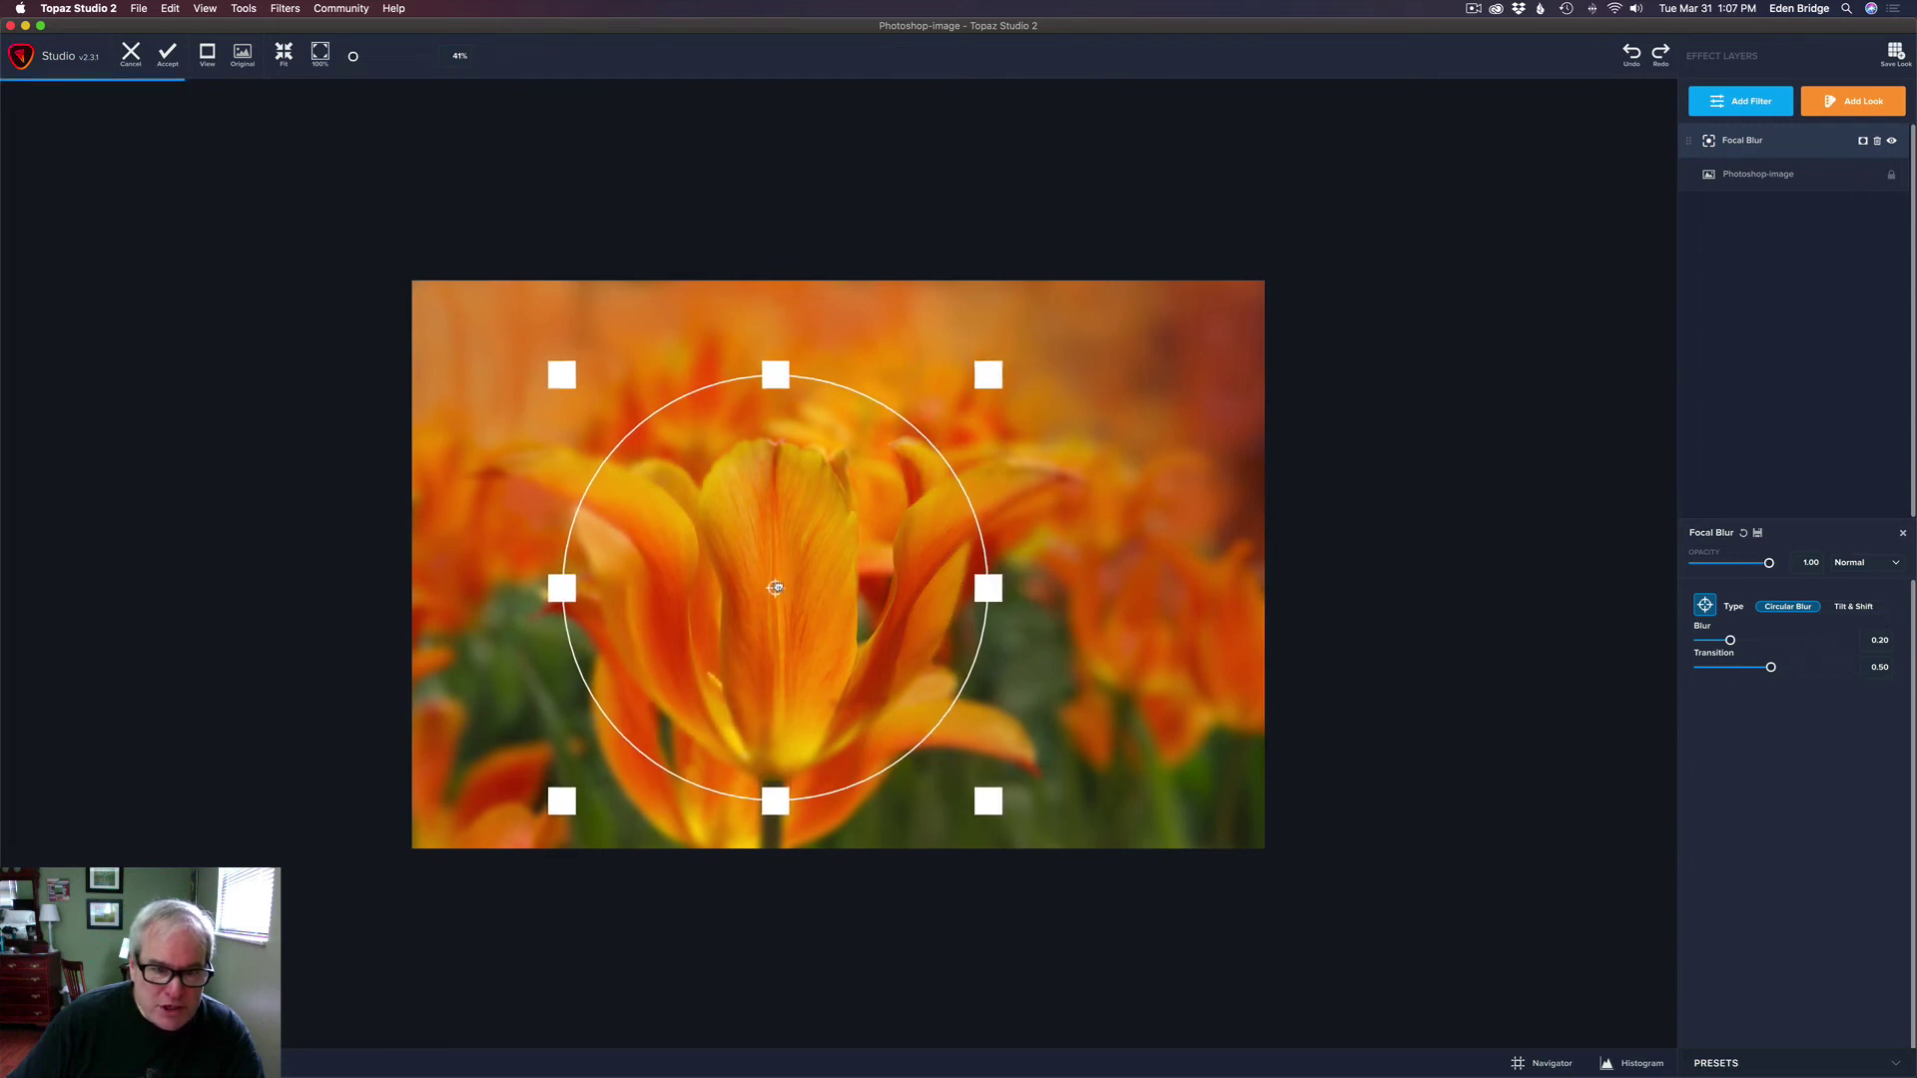
{"action": "left_click_drag", "start_coordinate": [775, 372], "coordinate": [776, 345]}
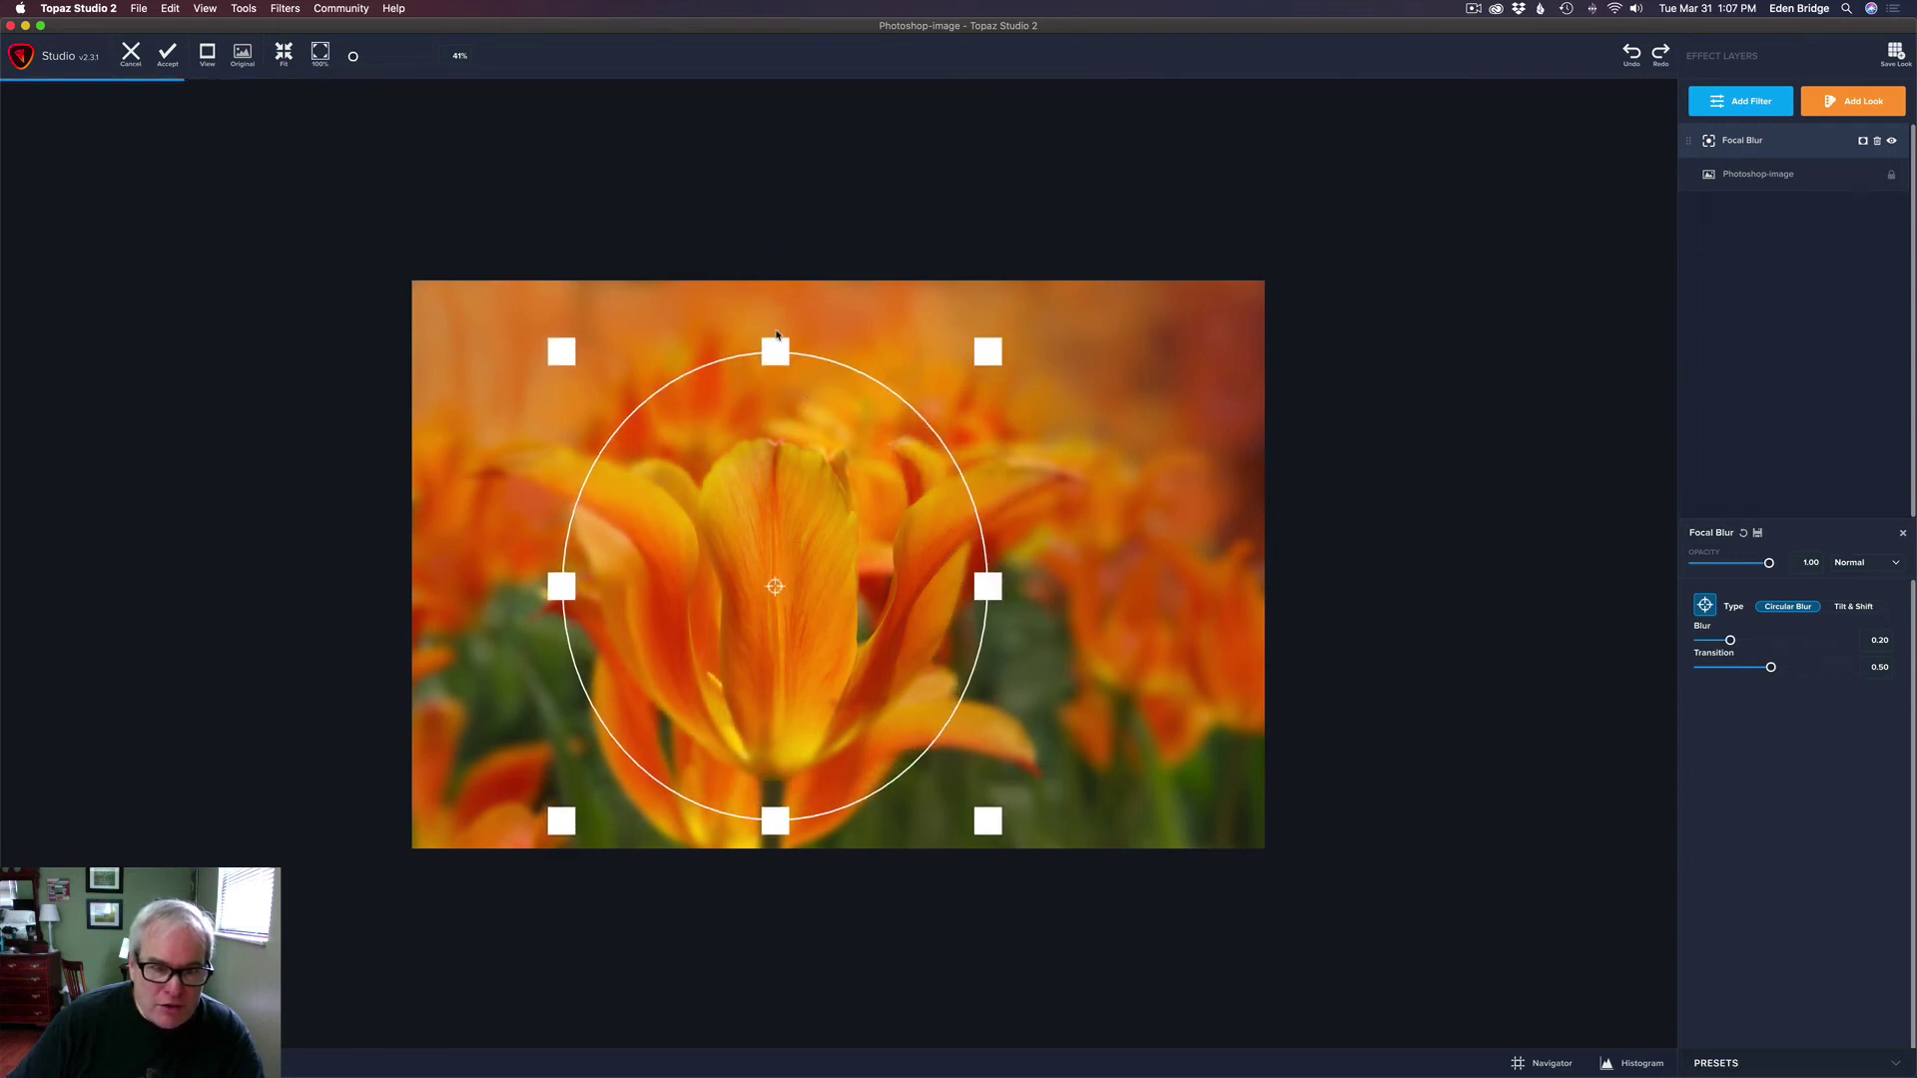
{"action": "left_click_drag", "start_coordinate": [770, 587], "coordinate": [775, 582]}
{"action": "left_click_drag", "start_coordinate": [987, 582], "coordinate": [998, 581]}
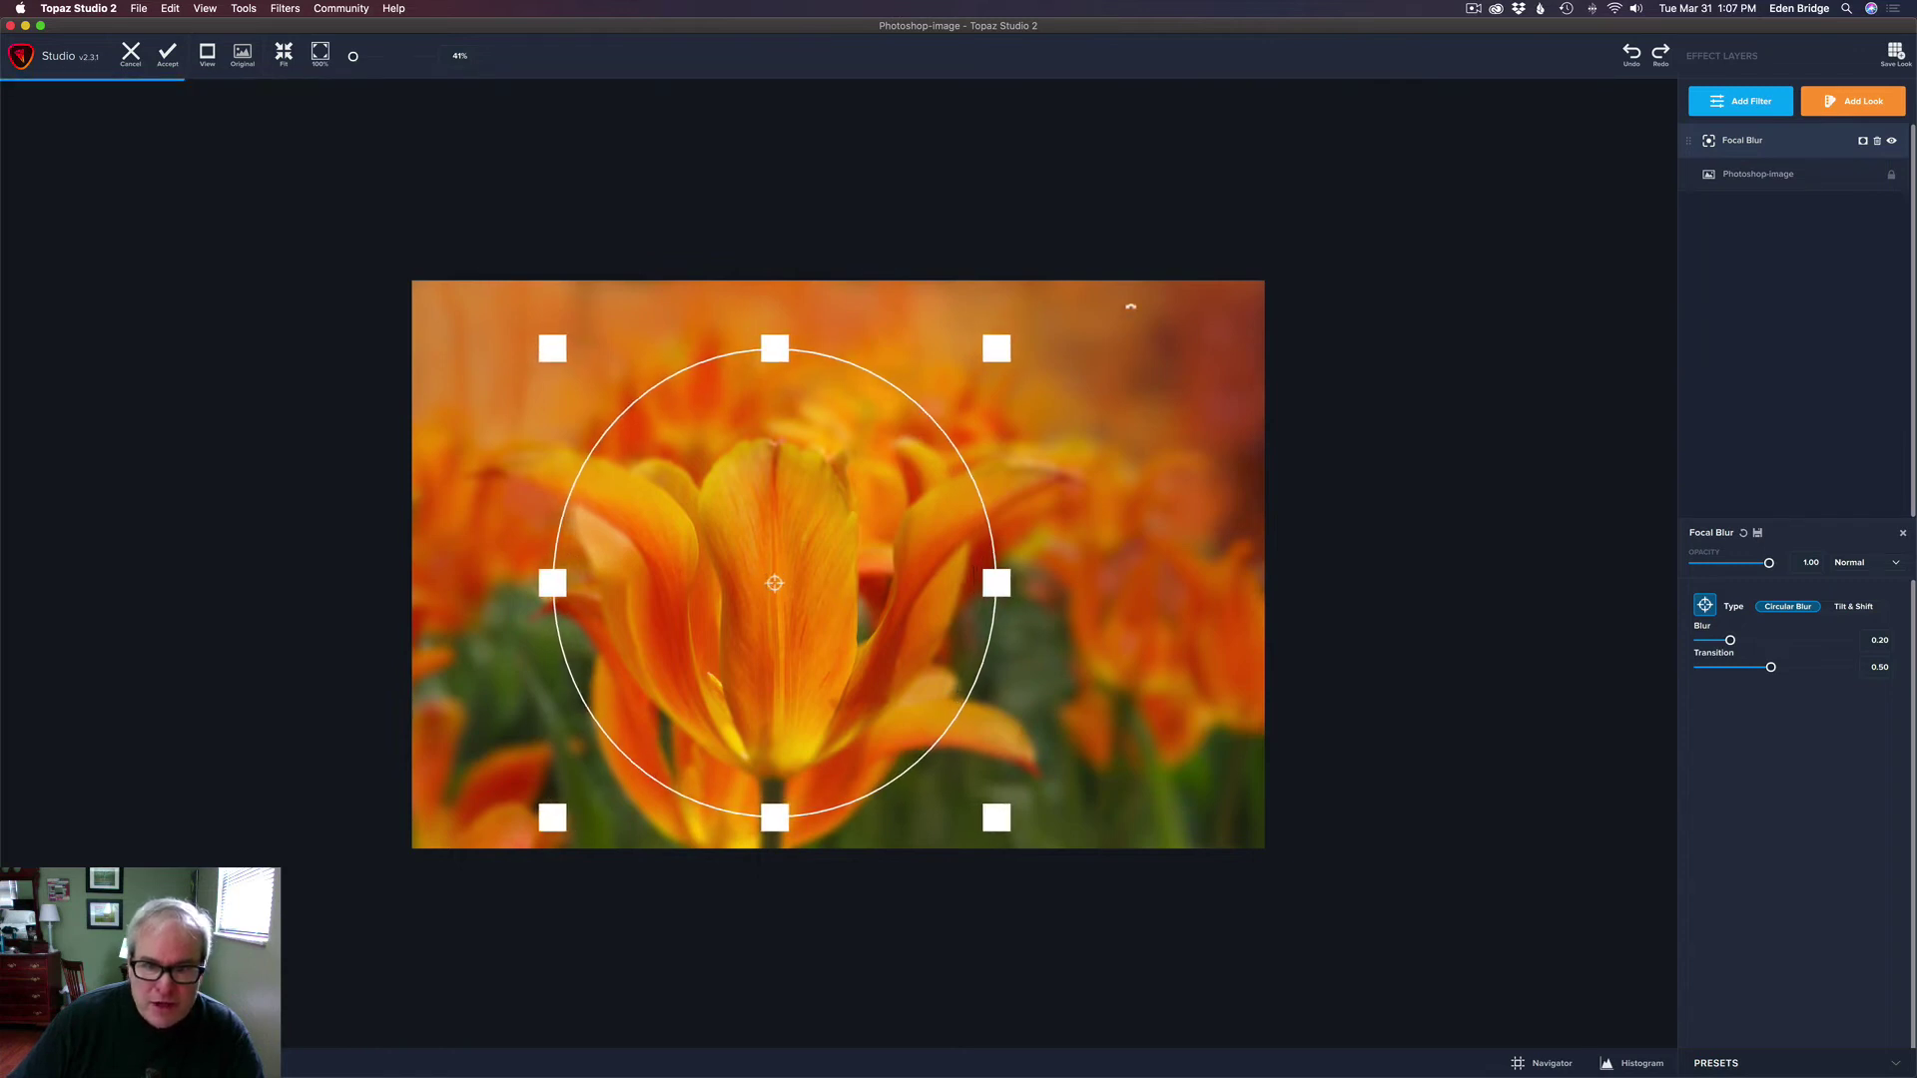
{"action": "mouse_move", "coordinate": [1048, 290]}
{"action": "left_mouse_down"}
{"action": "mouse_move", "coordinate": [1069, 313]}
{"action": "mouse_move", "coordinate": [1048, 299]}
{"action": "left_mouse_up"}
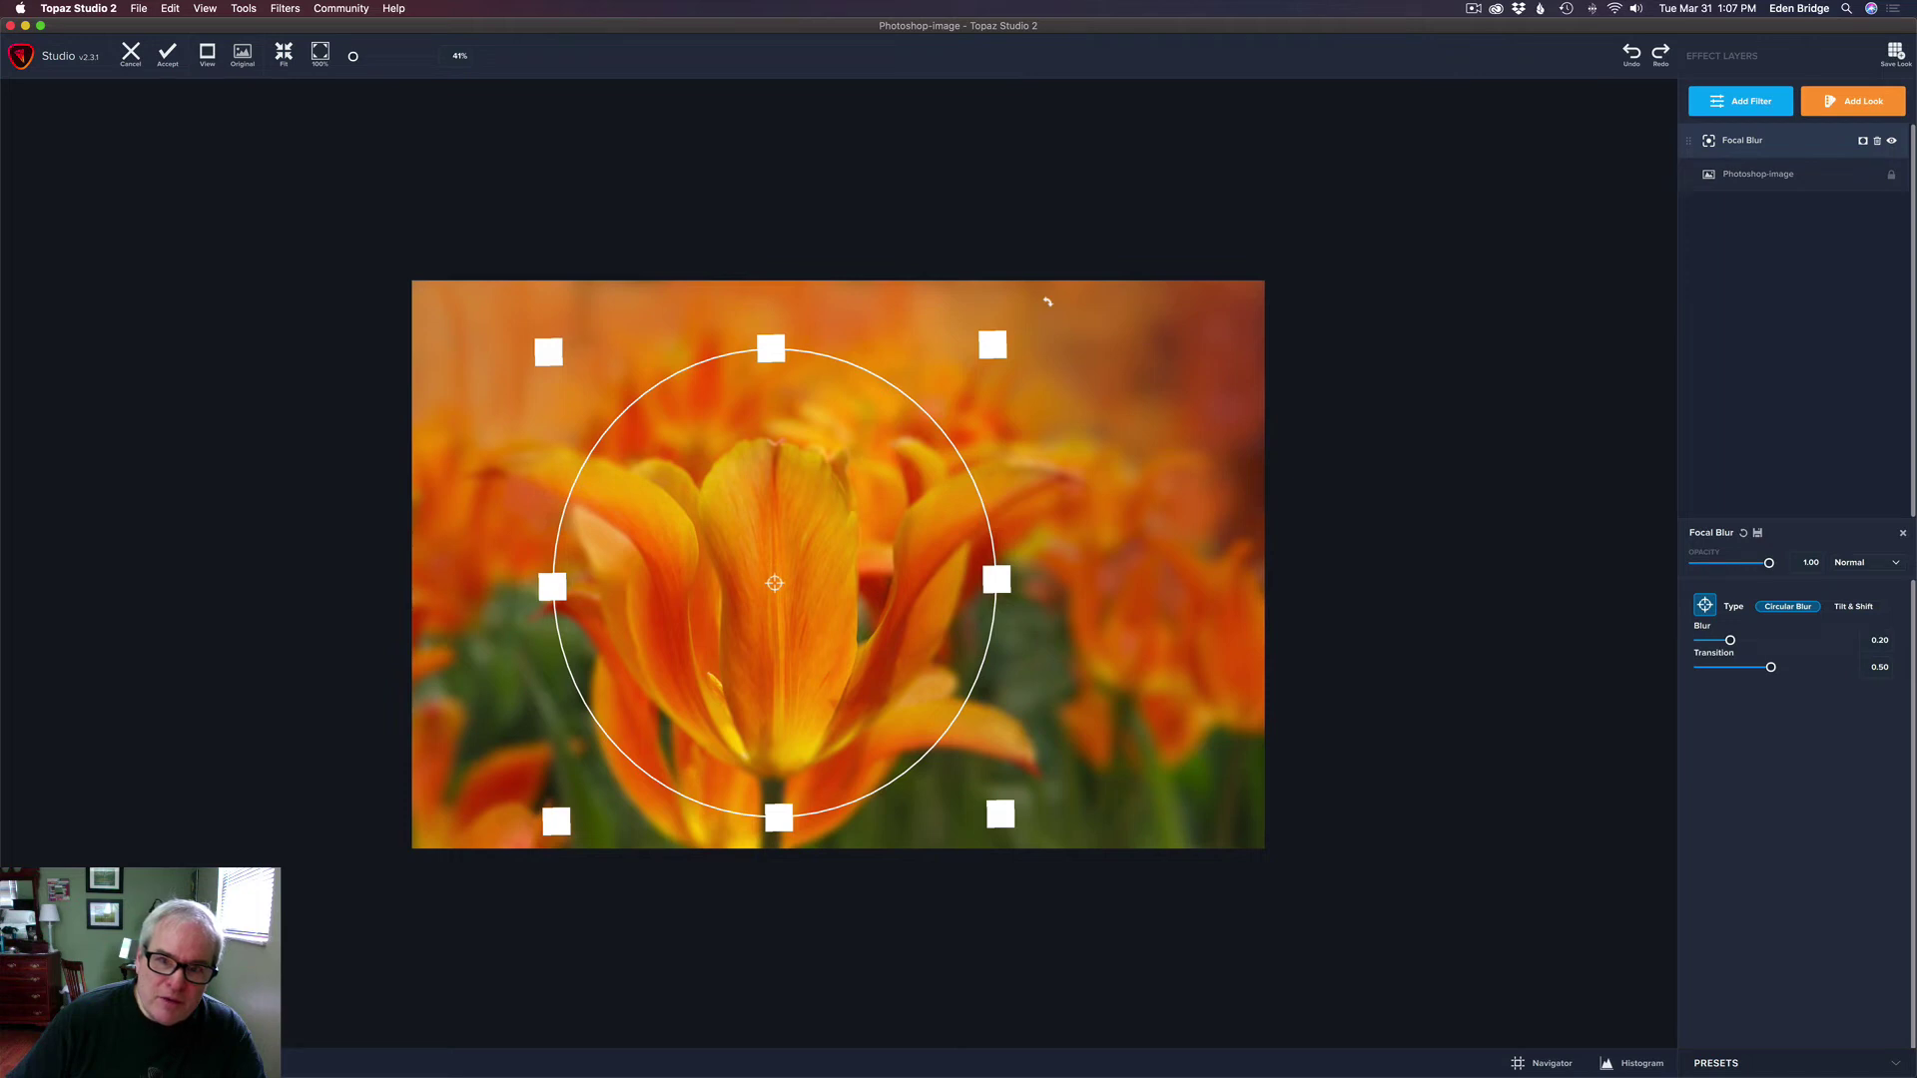
{"action": "left_click_drag", "start_coordinate": [1047, 300], "coordinate": [1057, 309]}
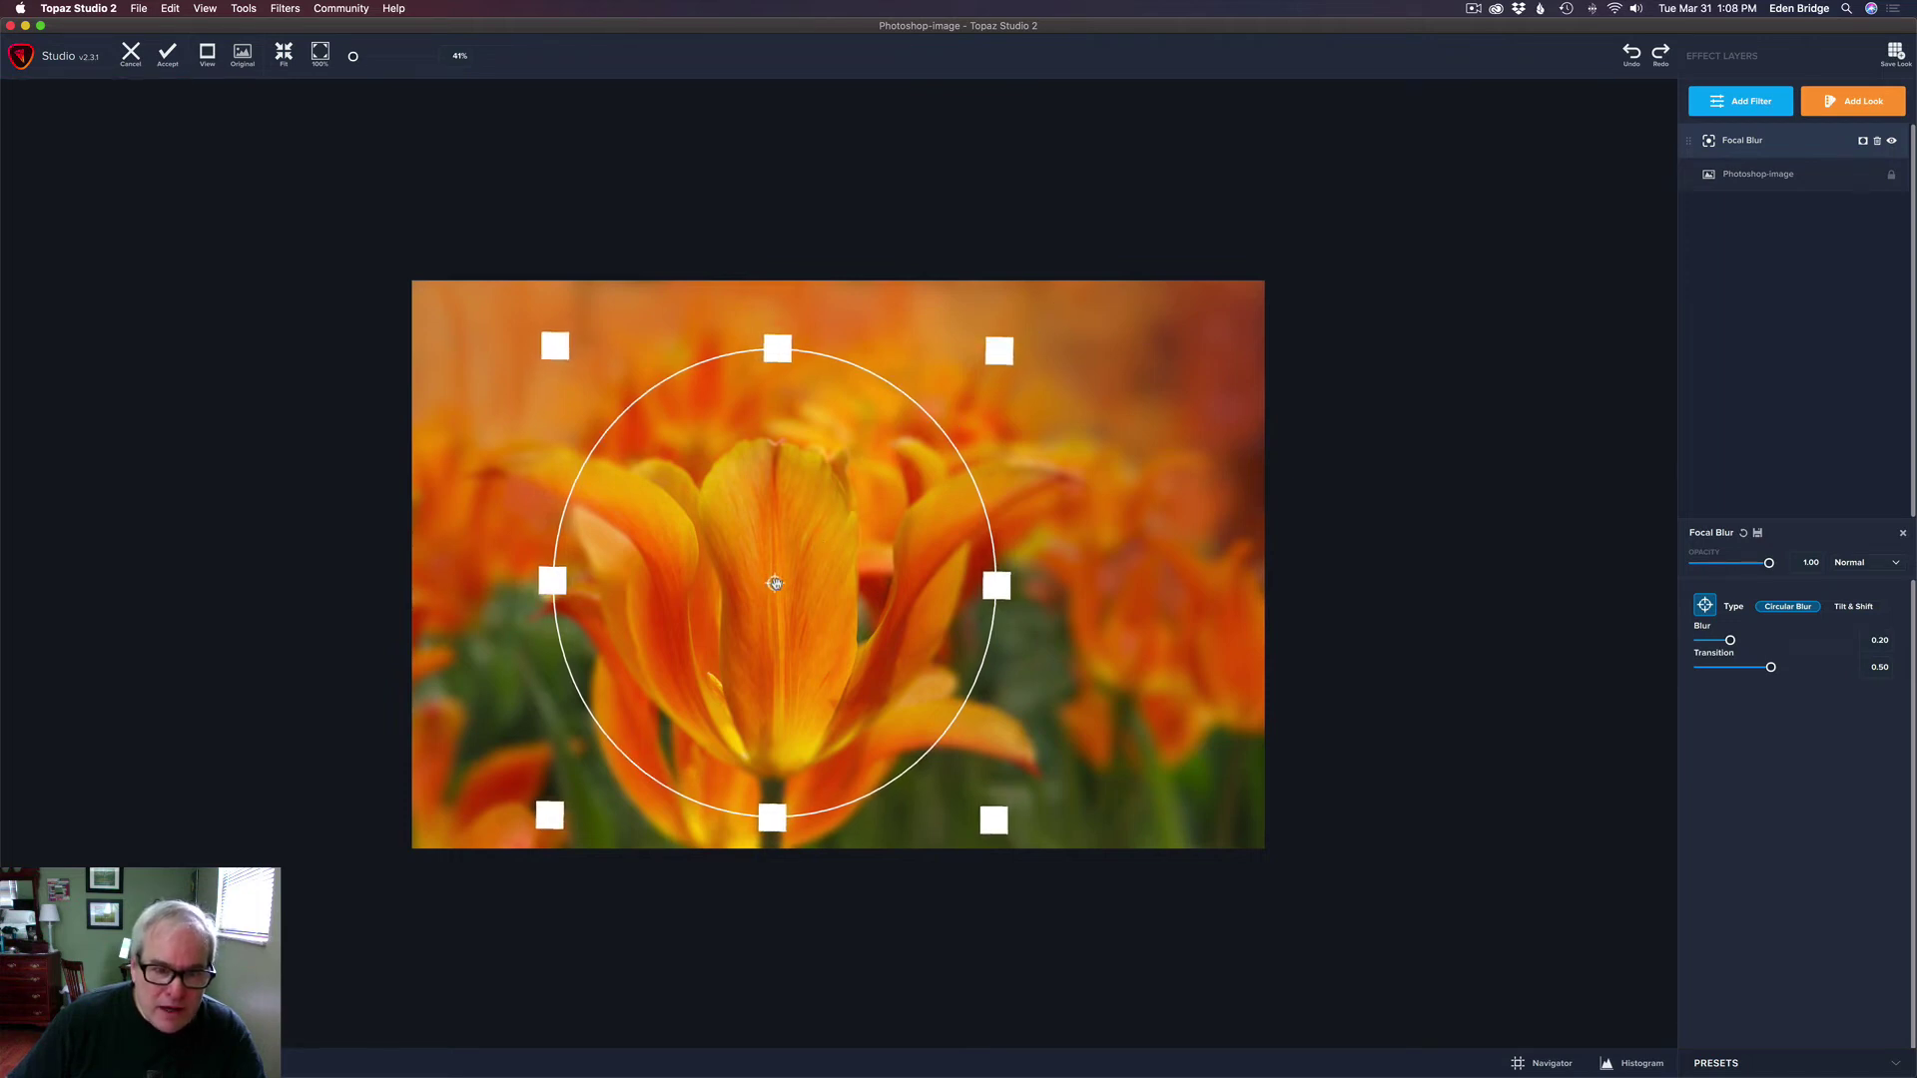
{"action": "left_click_drag", "start_coordinate": [799, 556], "coordinate": [794, 556]}
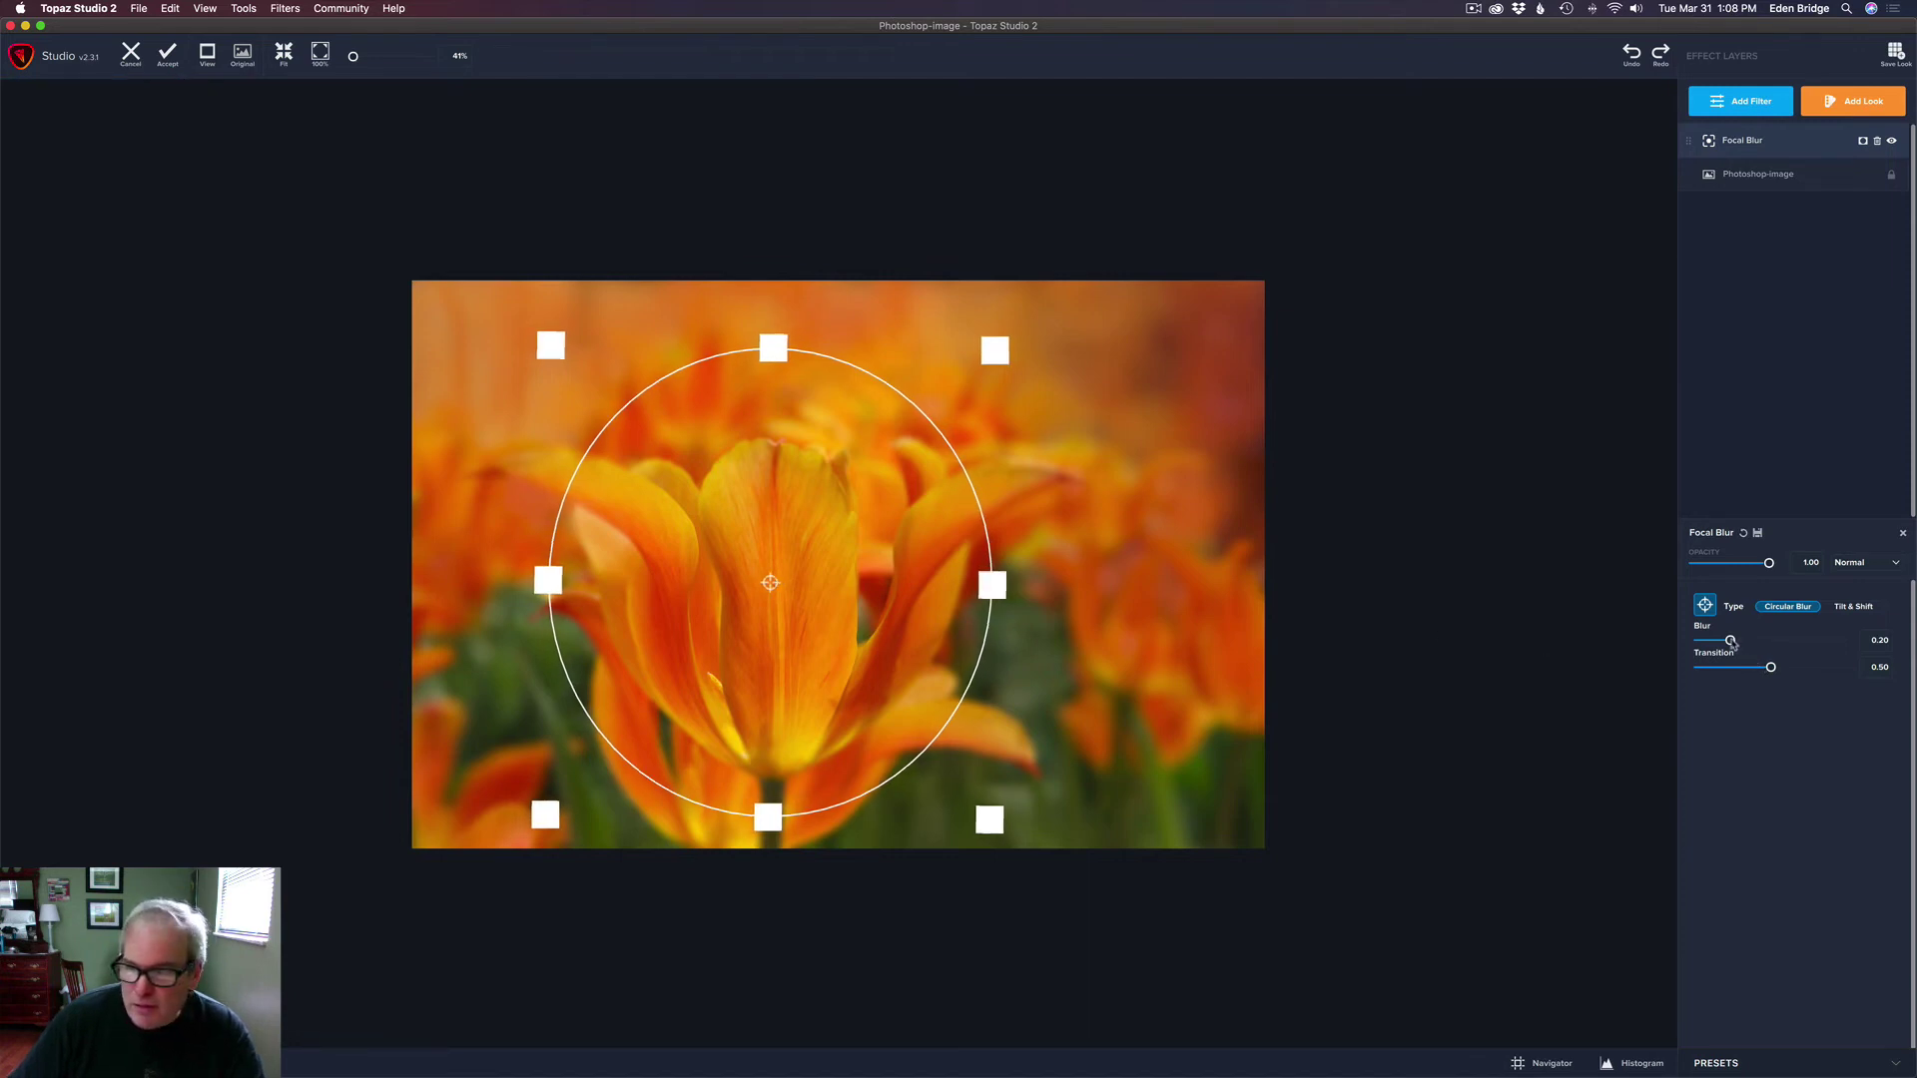
- Raise the blur strength to 0.34, hide the focus outline, and add a mask to the layer
{"action": "left_click_drag", "start_coordinate": [1733, 643], "coordinate": [1751, 645]}
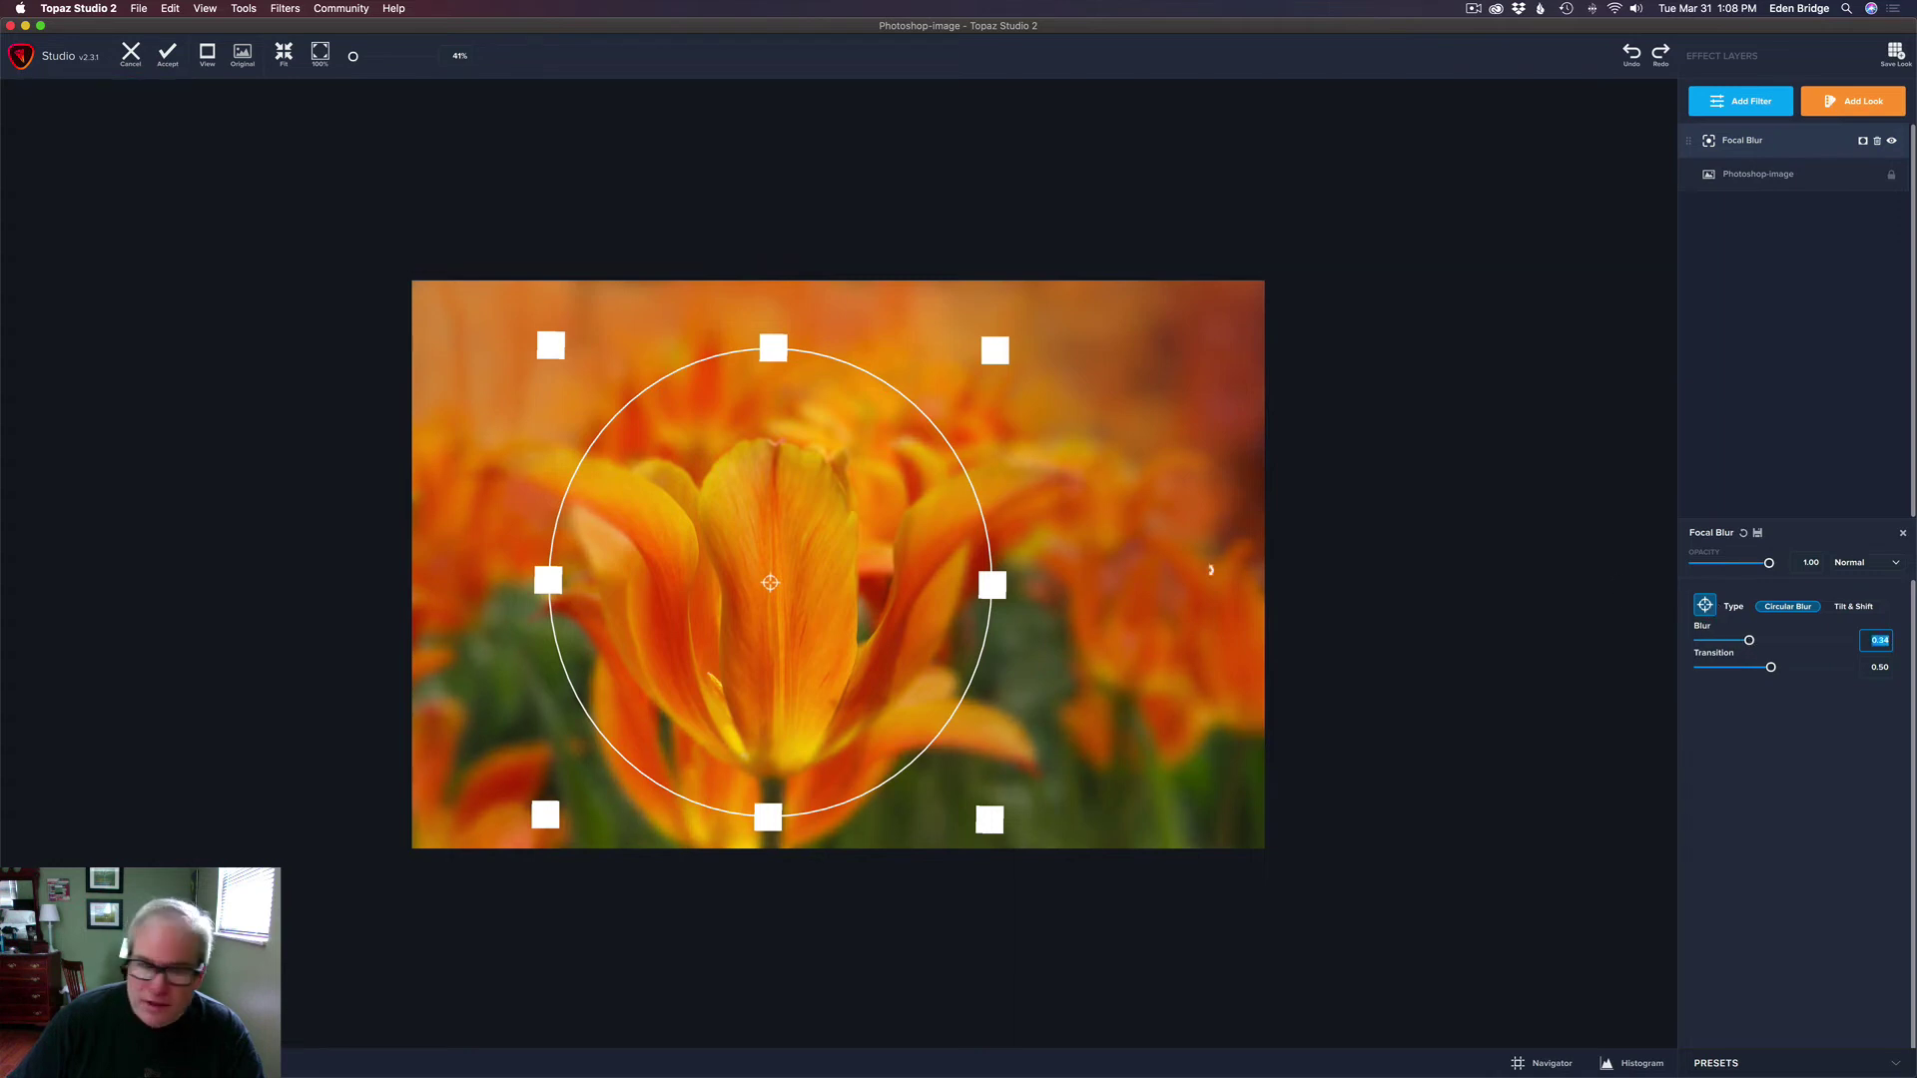
{"action": "left_click", "coordinate": [1706, 606]}
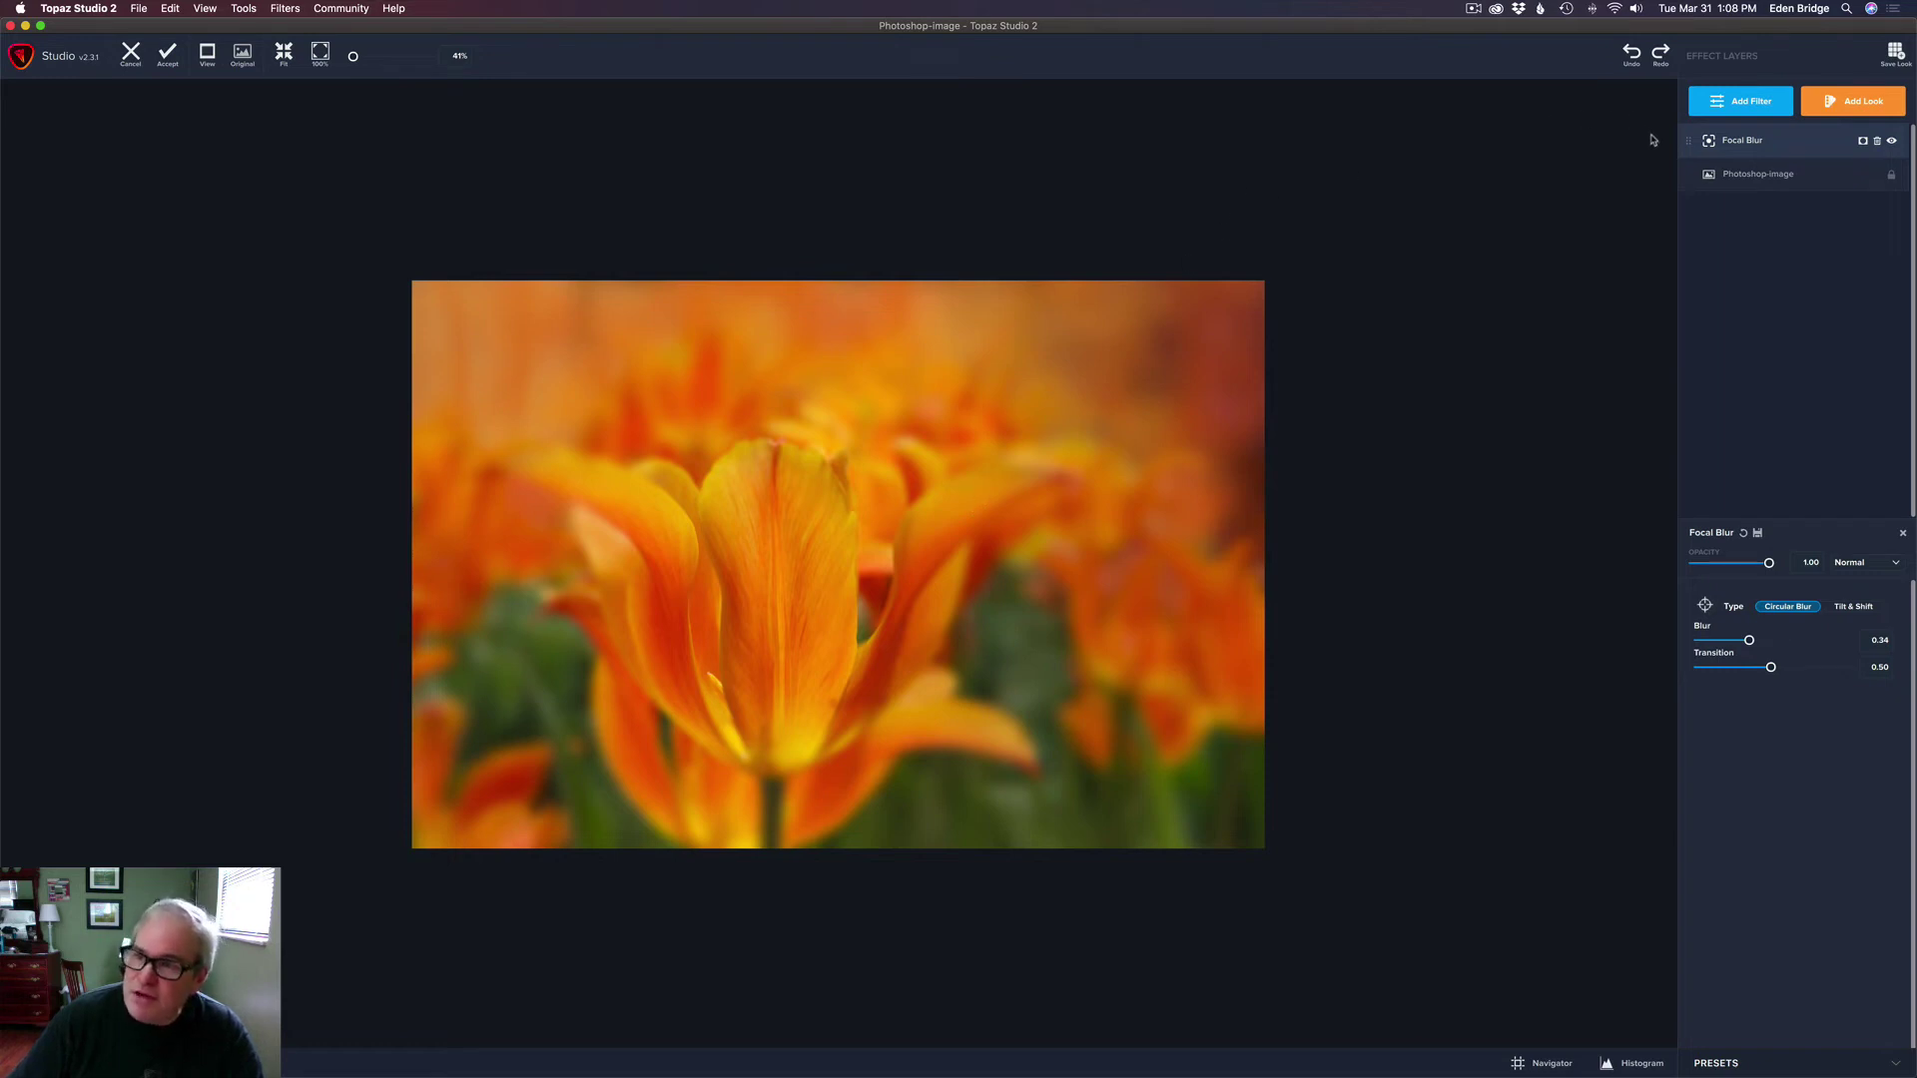
{"action": "left_click", "coordinate": [1861, 141]}
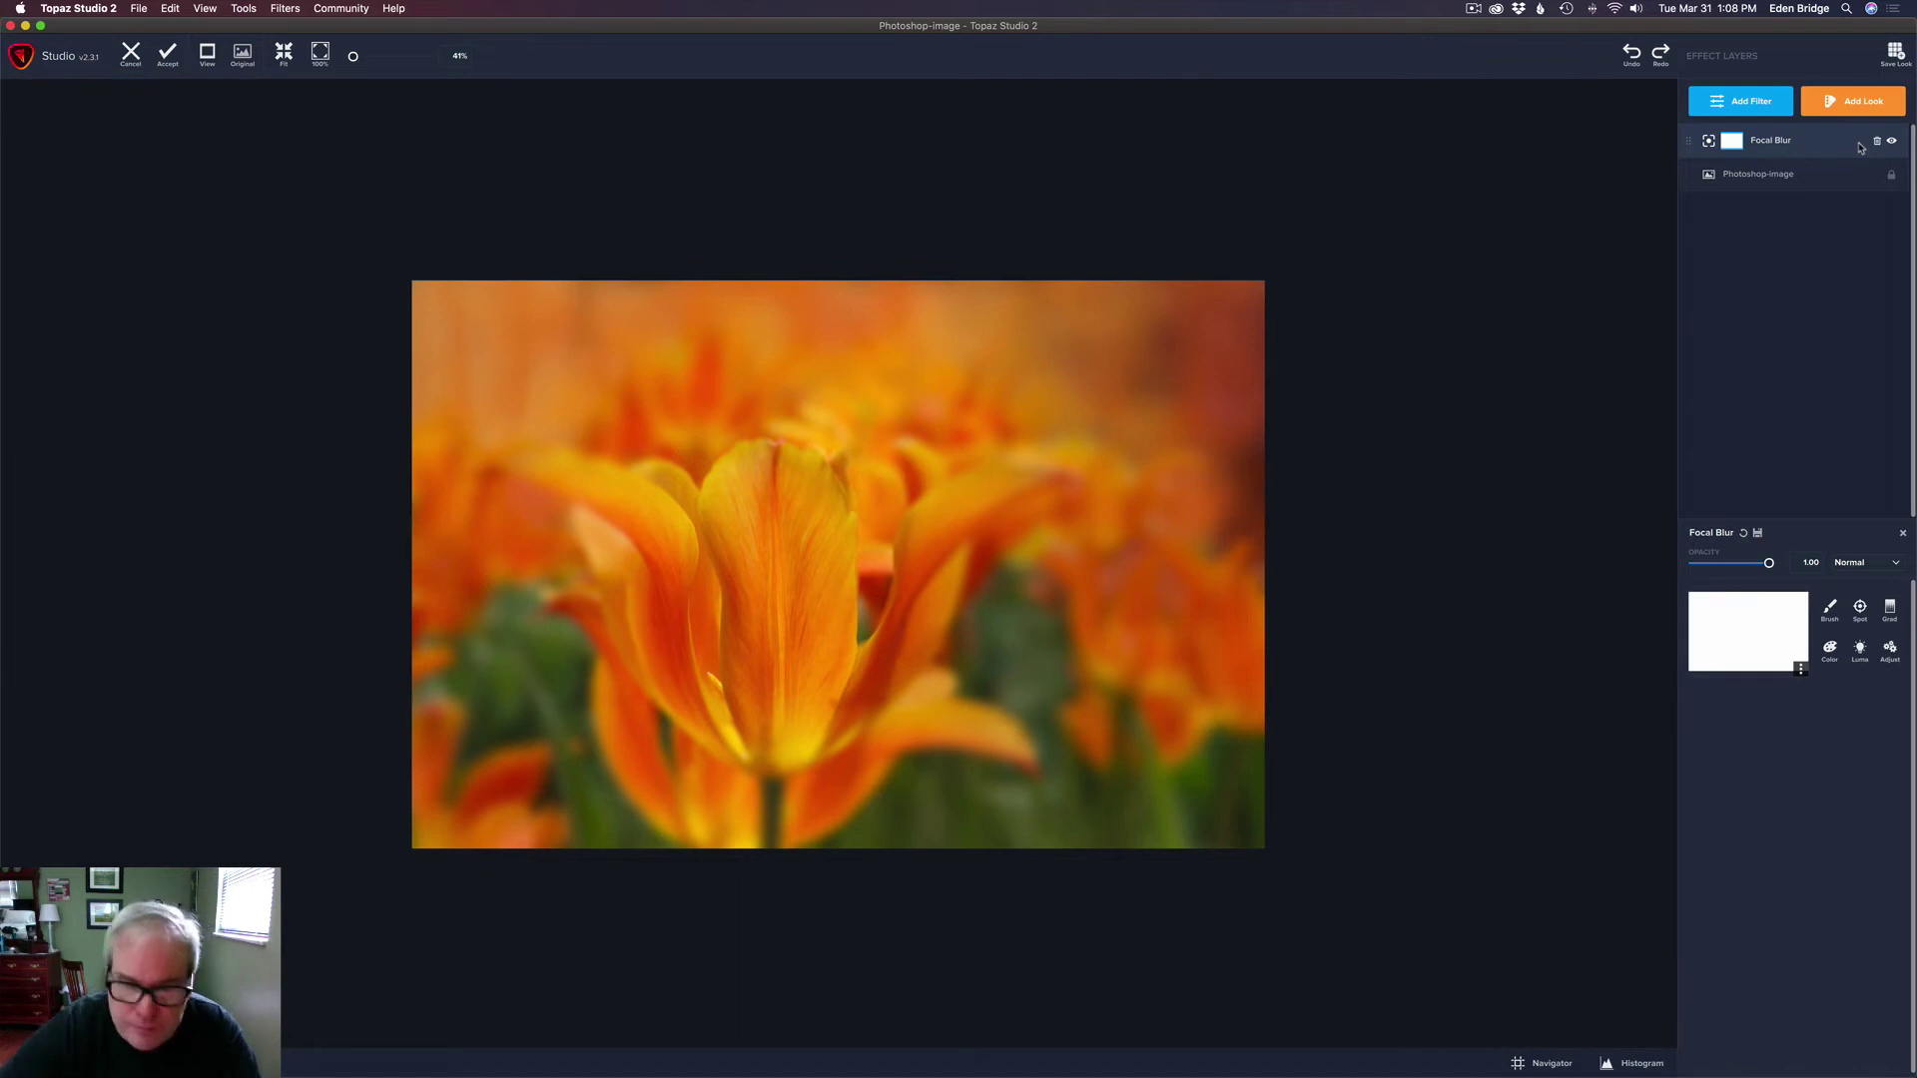
- Paint the mask black over the right, centre and left petals to remove their blur
{"action": "left_click", "coordinate": [1830, 611]}
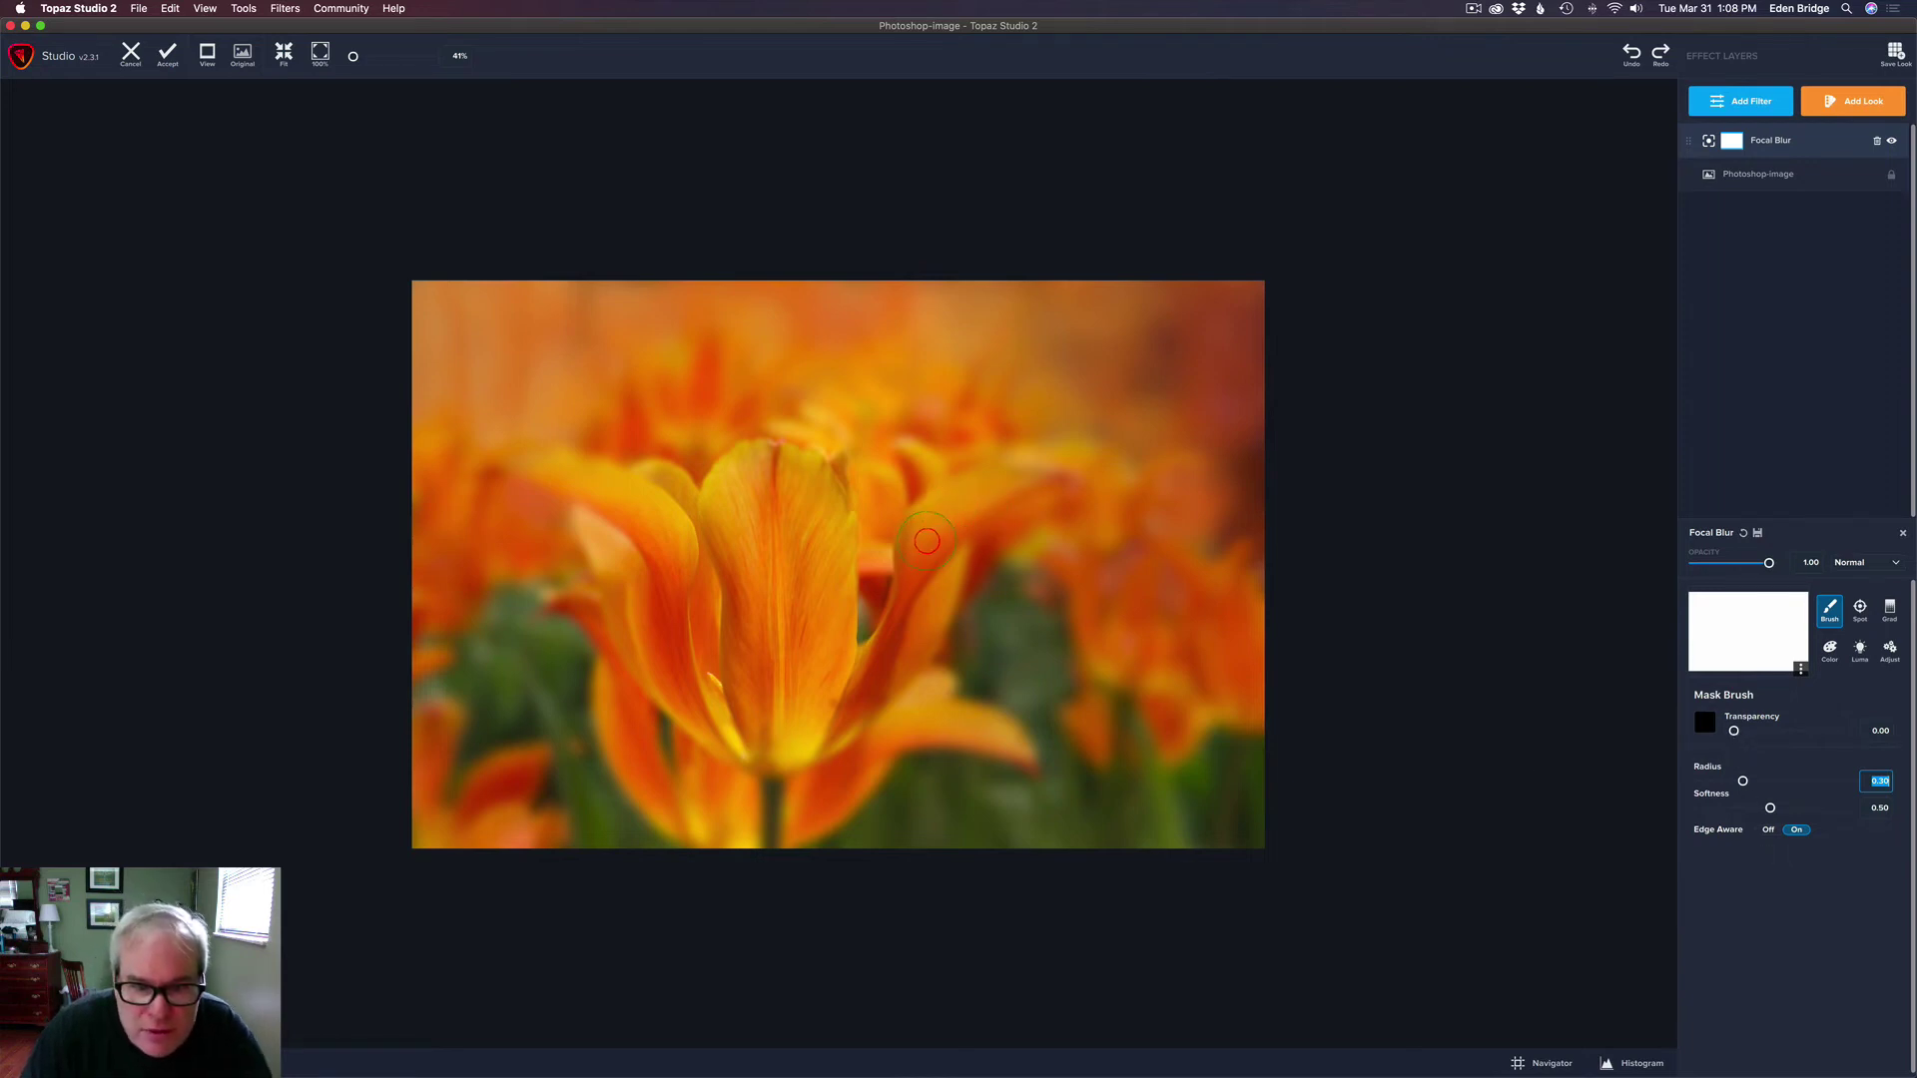
{"action": "mouse_move", "coordinate": [916, 562]}
{"action": "left_mouse_down"}
{"action": "mouse_move", "coordinate": [999, 486]}
{"action": "mouse_move", "coordinate": [1056, 478]}
{"action": "mouse_move", "coordinate": [970, 488]}
{"action": "mouse_move", "coordinate": [891, 584]}
{"action": "left_mouse_up"}
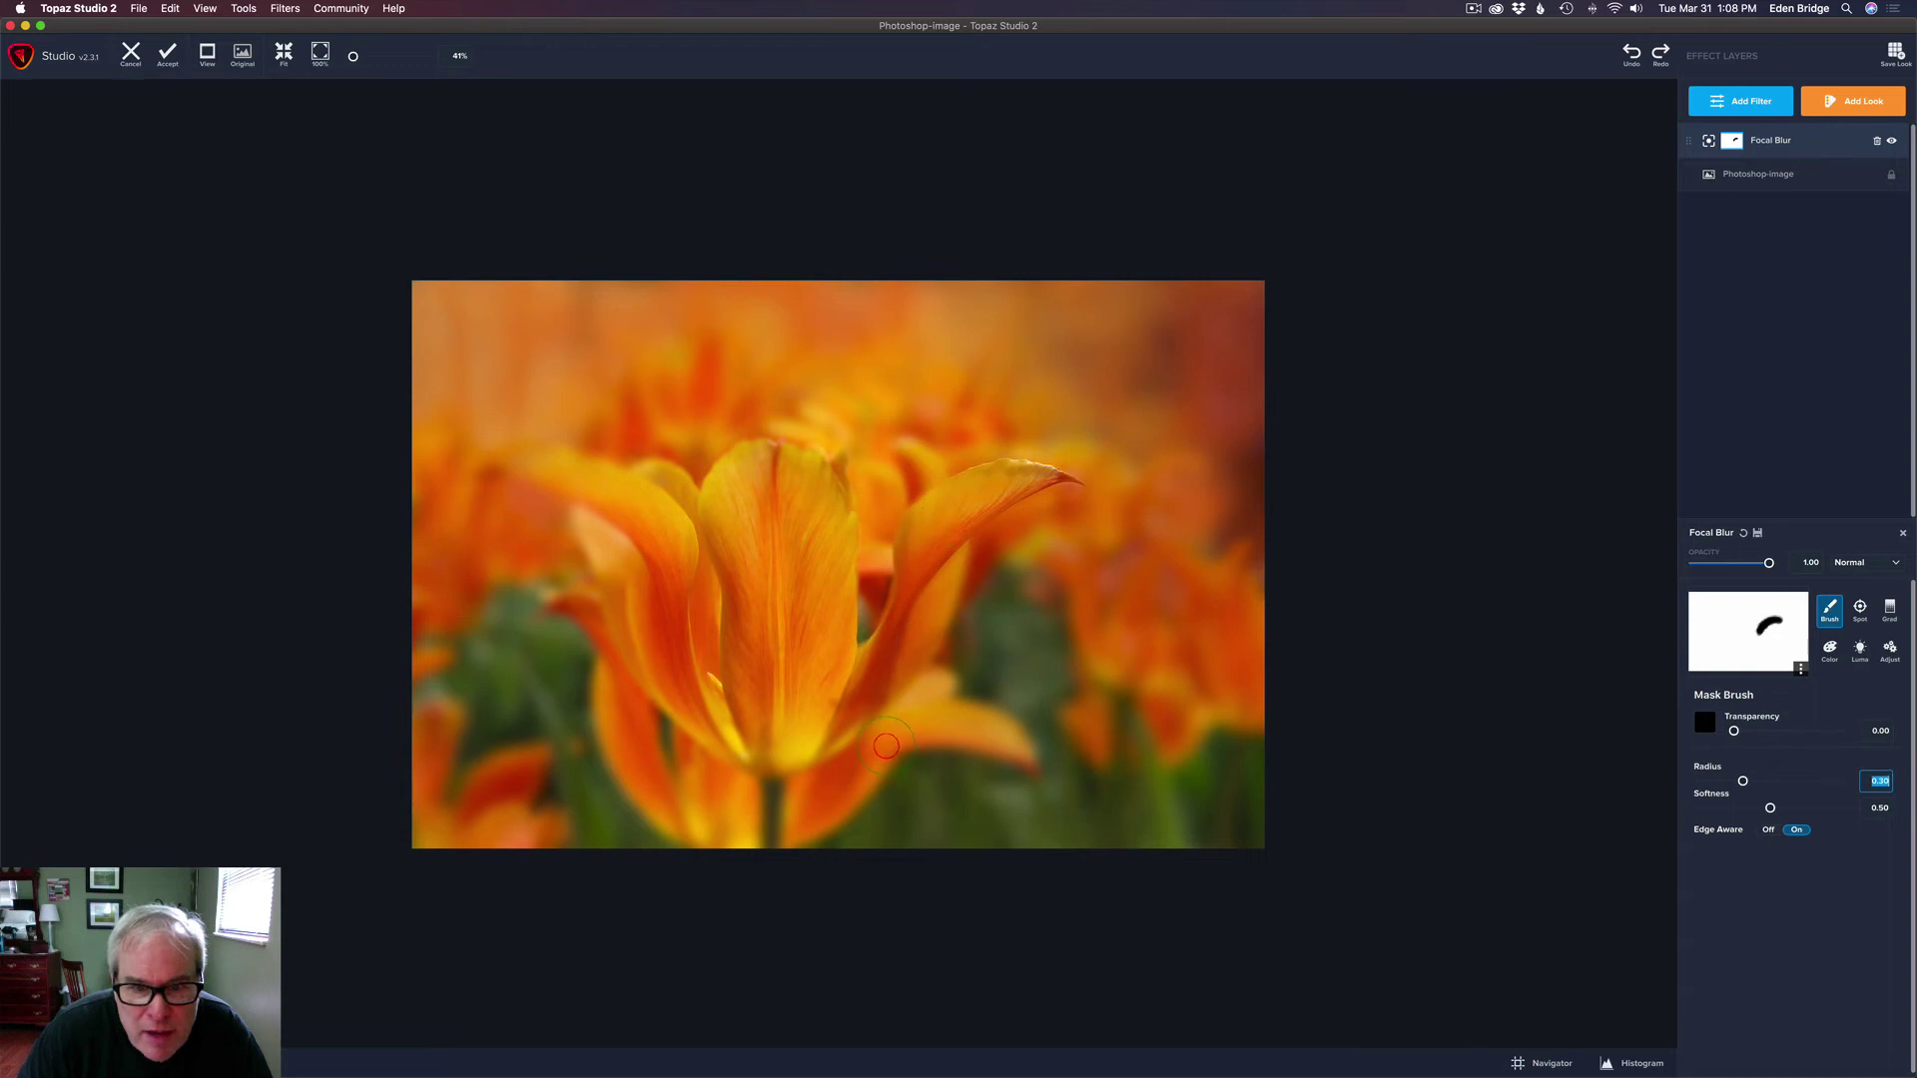
{"action": "left_click_drag", "start_coordinate": [754, 451], "coordinate": [737, 564]}
{"action": "mouse_move", "coordinate": [761, 481]}
{"action": "left_mouse_down"}
{"action": "mouse_move", "coordinate": [783, 459]}
{"action": "mouse_move", "coordinate": [836, 534]}
{"action": "left_mouse_up"}
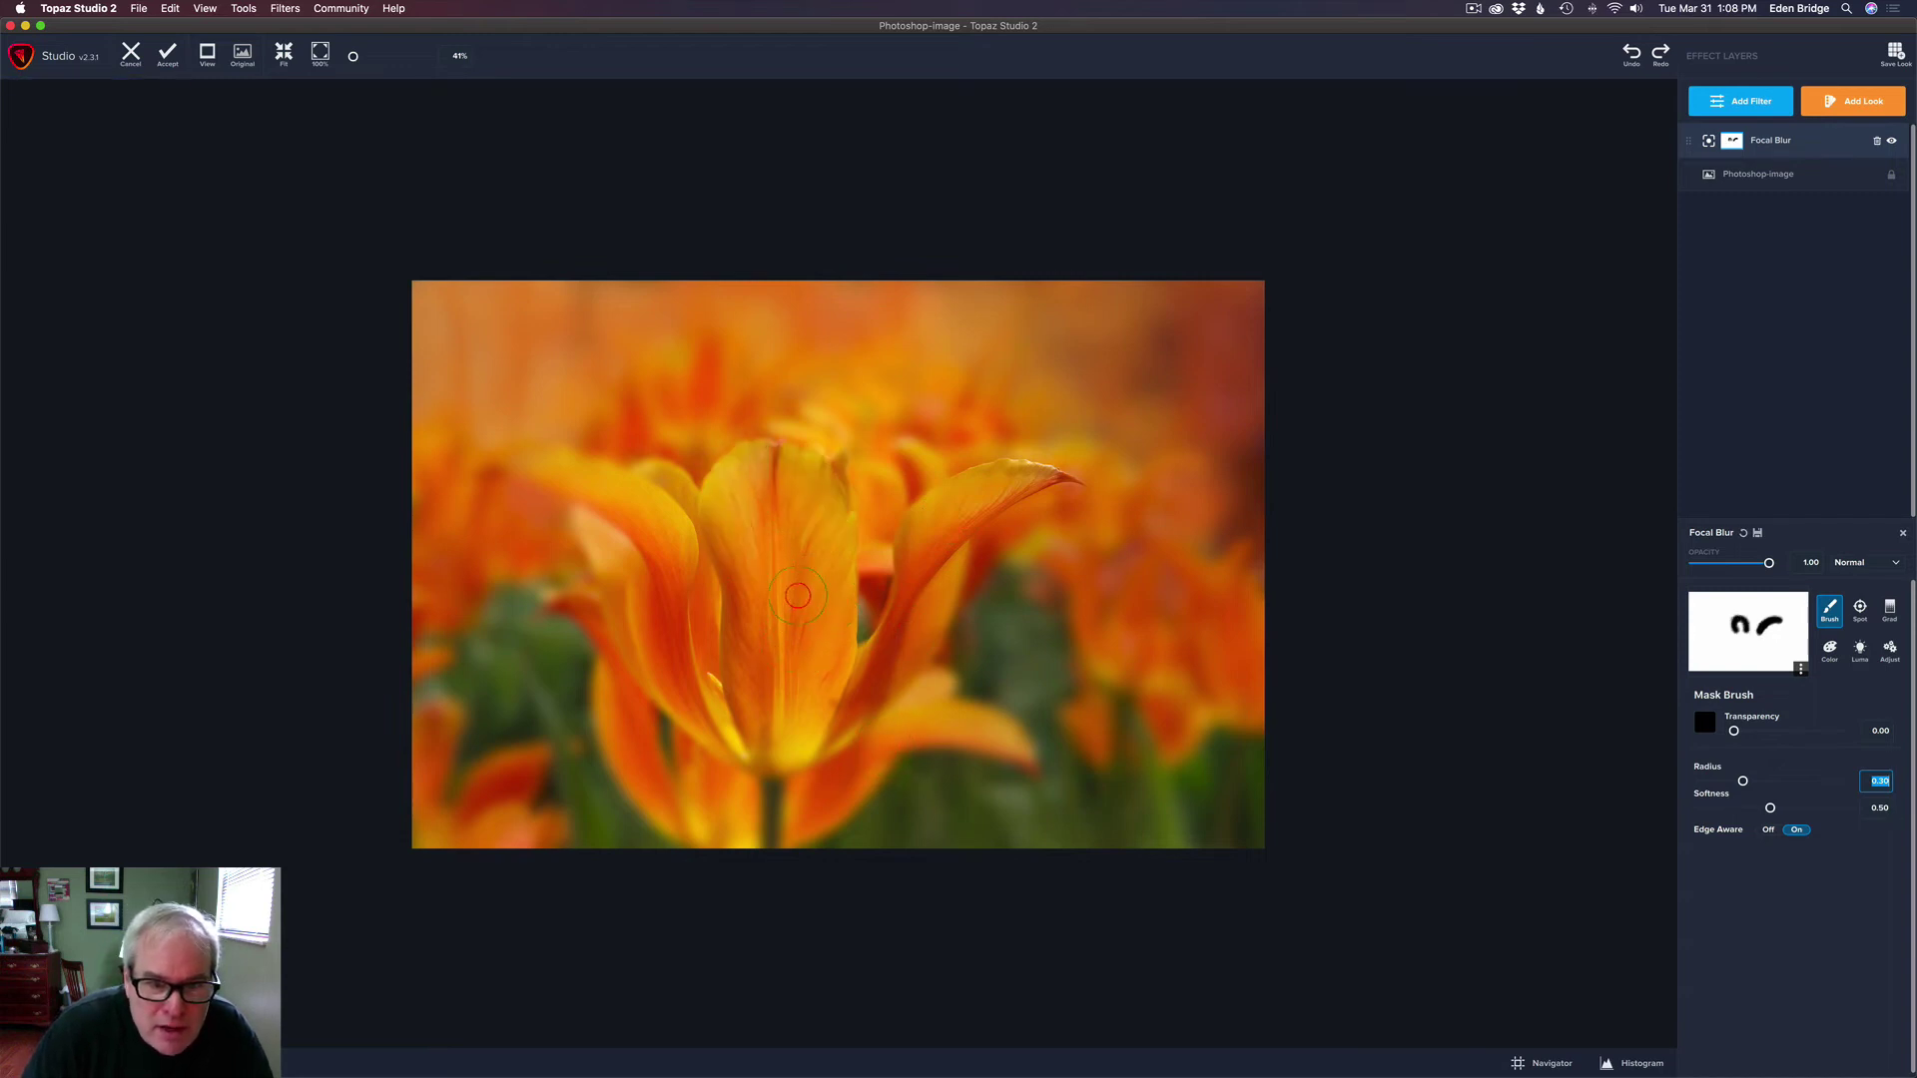
{"action": "left_click_drag", "start_coordinate": [775, 767], "coordinate": [767, 665]}
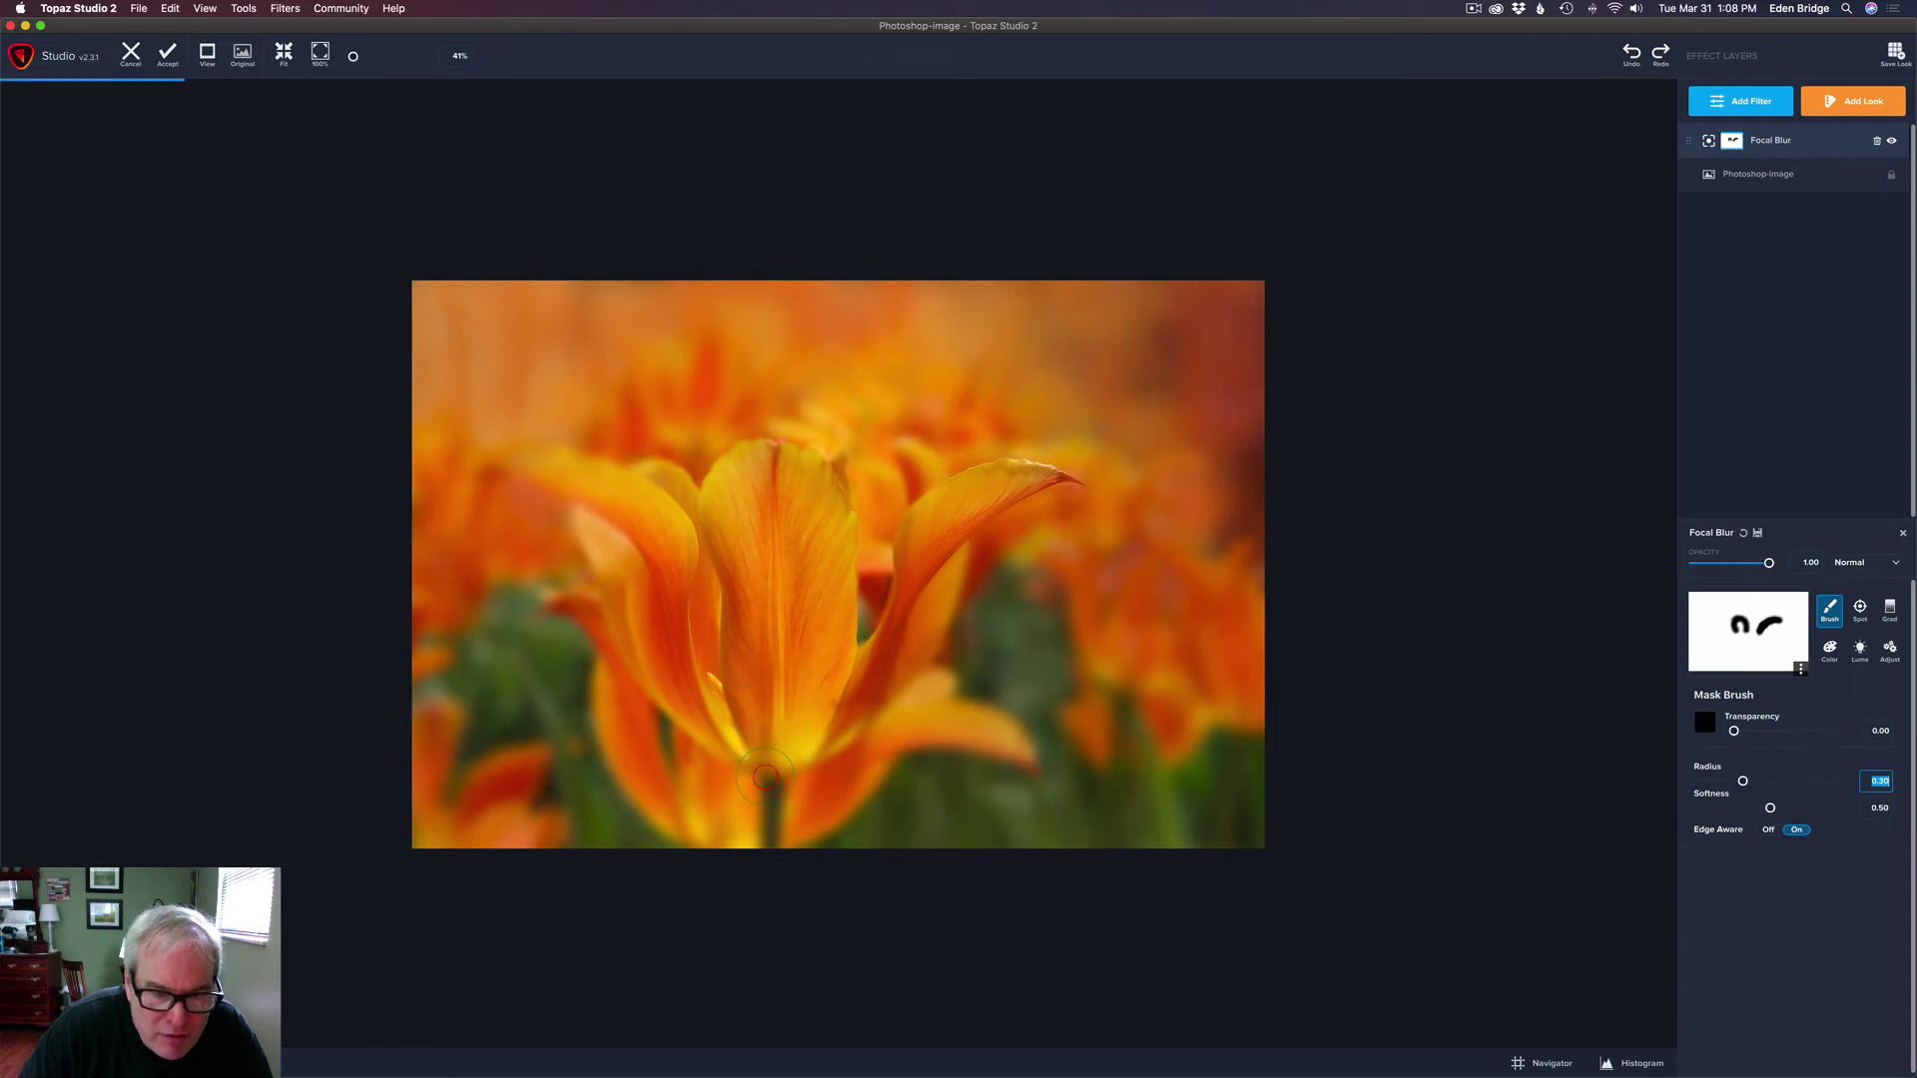
{"action": "left_click_drag", "start_coordinate": [797, 763], "coordinate": [839, 659]}
{"action": "mouse_move", "coordinate": [779, 749]}
{"action": "left_mouse_down"}
{"action": "mouse_move", "coordinate": [744, 711]}
{"action": "mouse_move", "coordinate": [737, 639]}
{"action": "left_mouse_up"}
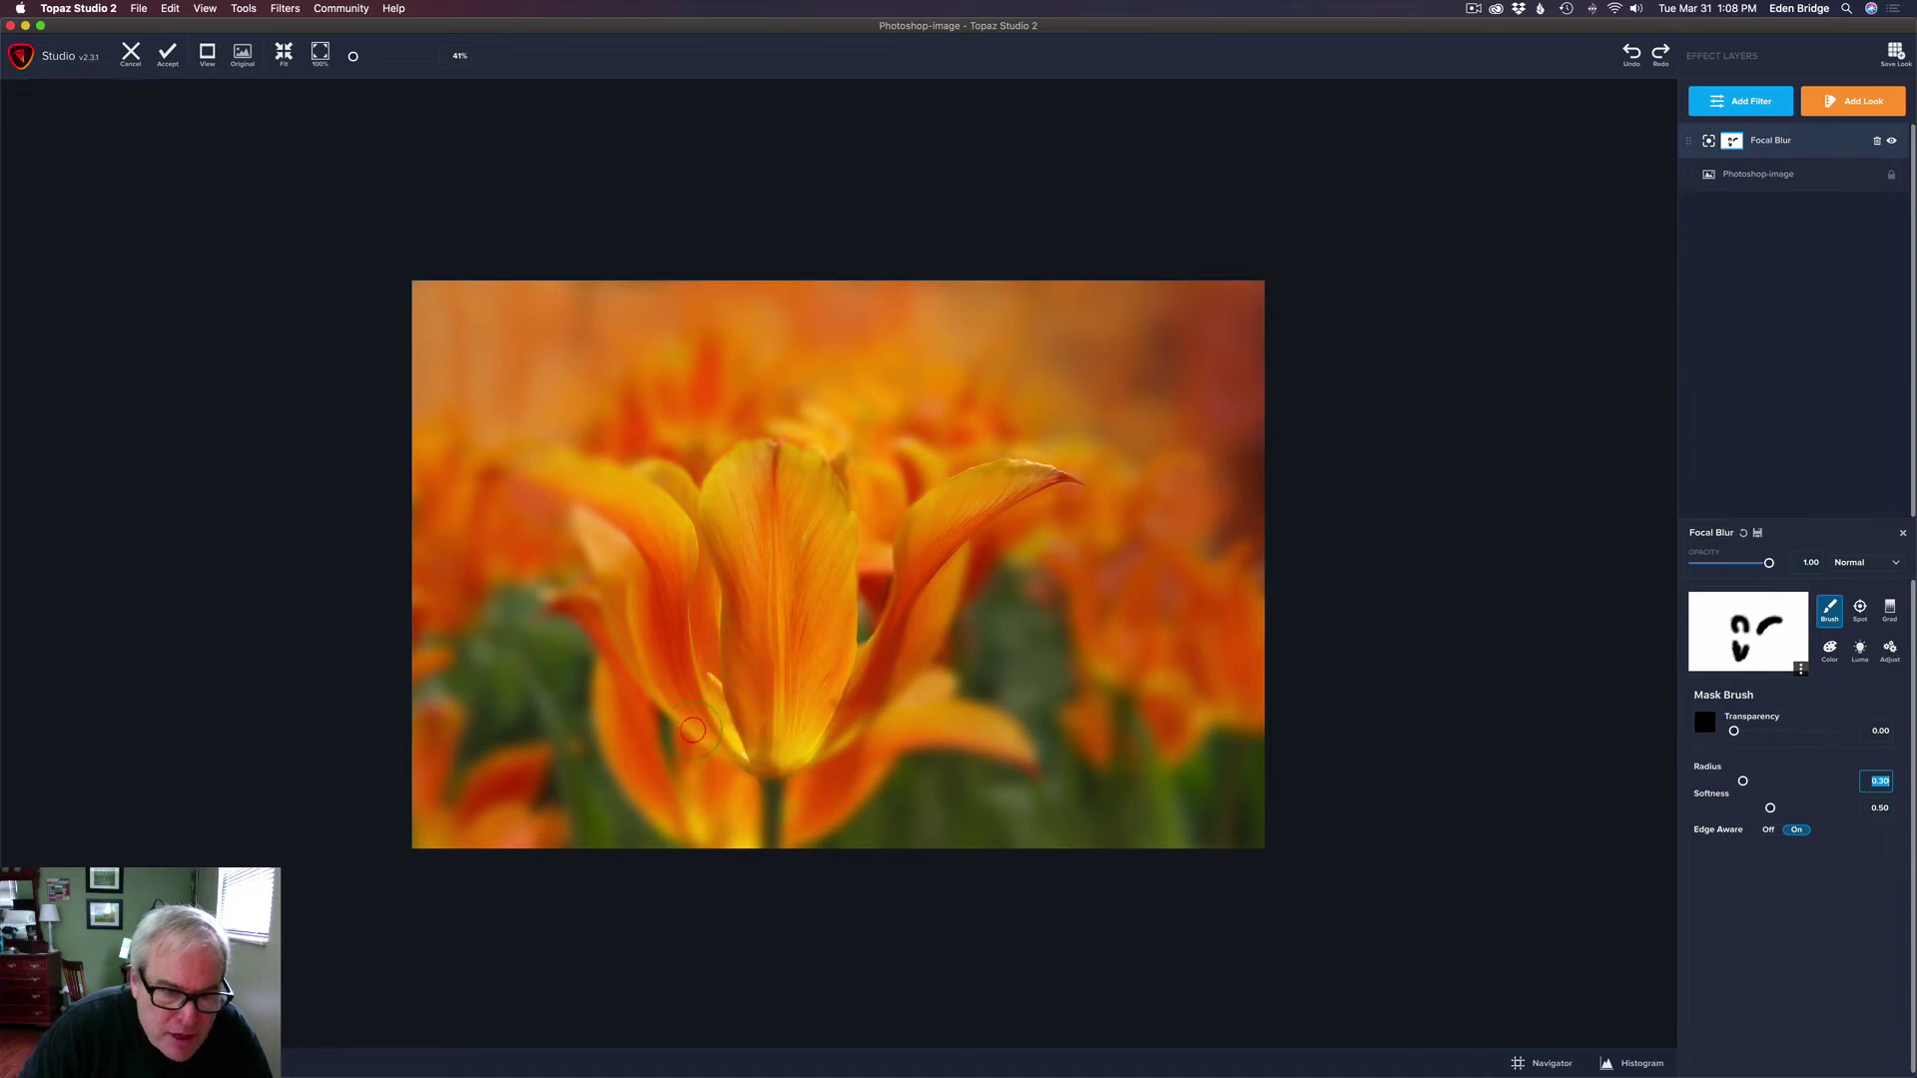
{"action": "mouse_move", "coordinate": [696, 725]}
{"action": "left_mouse_down"}
{"action": "mouse_move", "coordinate": [659, 528]}
{"action": "mouse_move", "coordinate": [602, 487]}
{"action": "mouse_move", "coordinate": [480, 465]}
{"action": "left_mouse_up"}
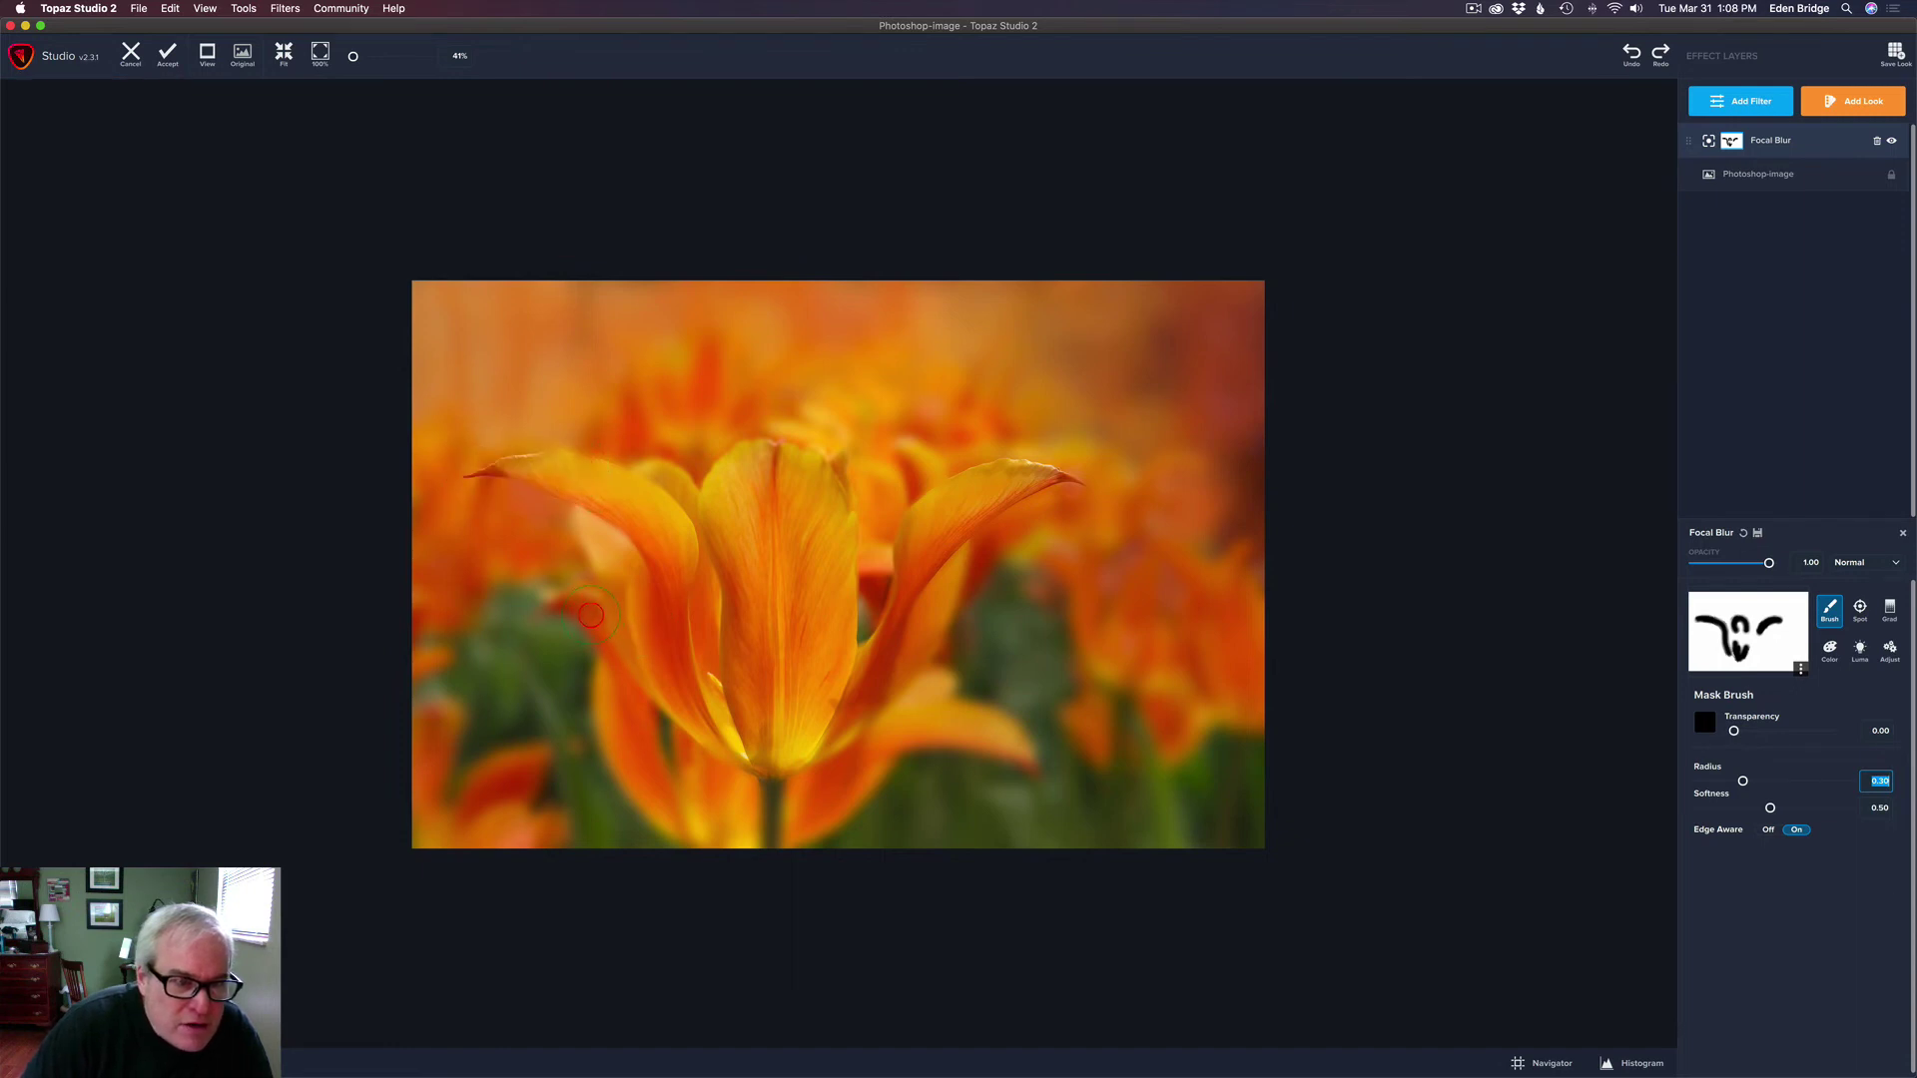
{"action": "left_click_drag", "start_coordinate": [587, 474], "coordinate": [639, 499]}
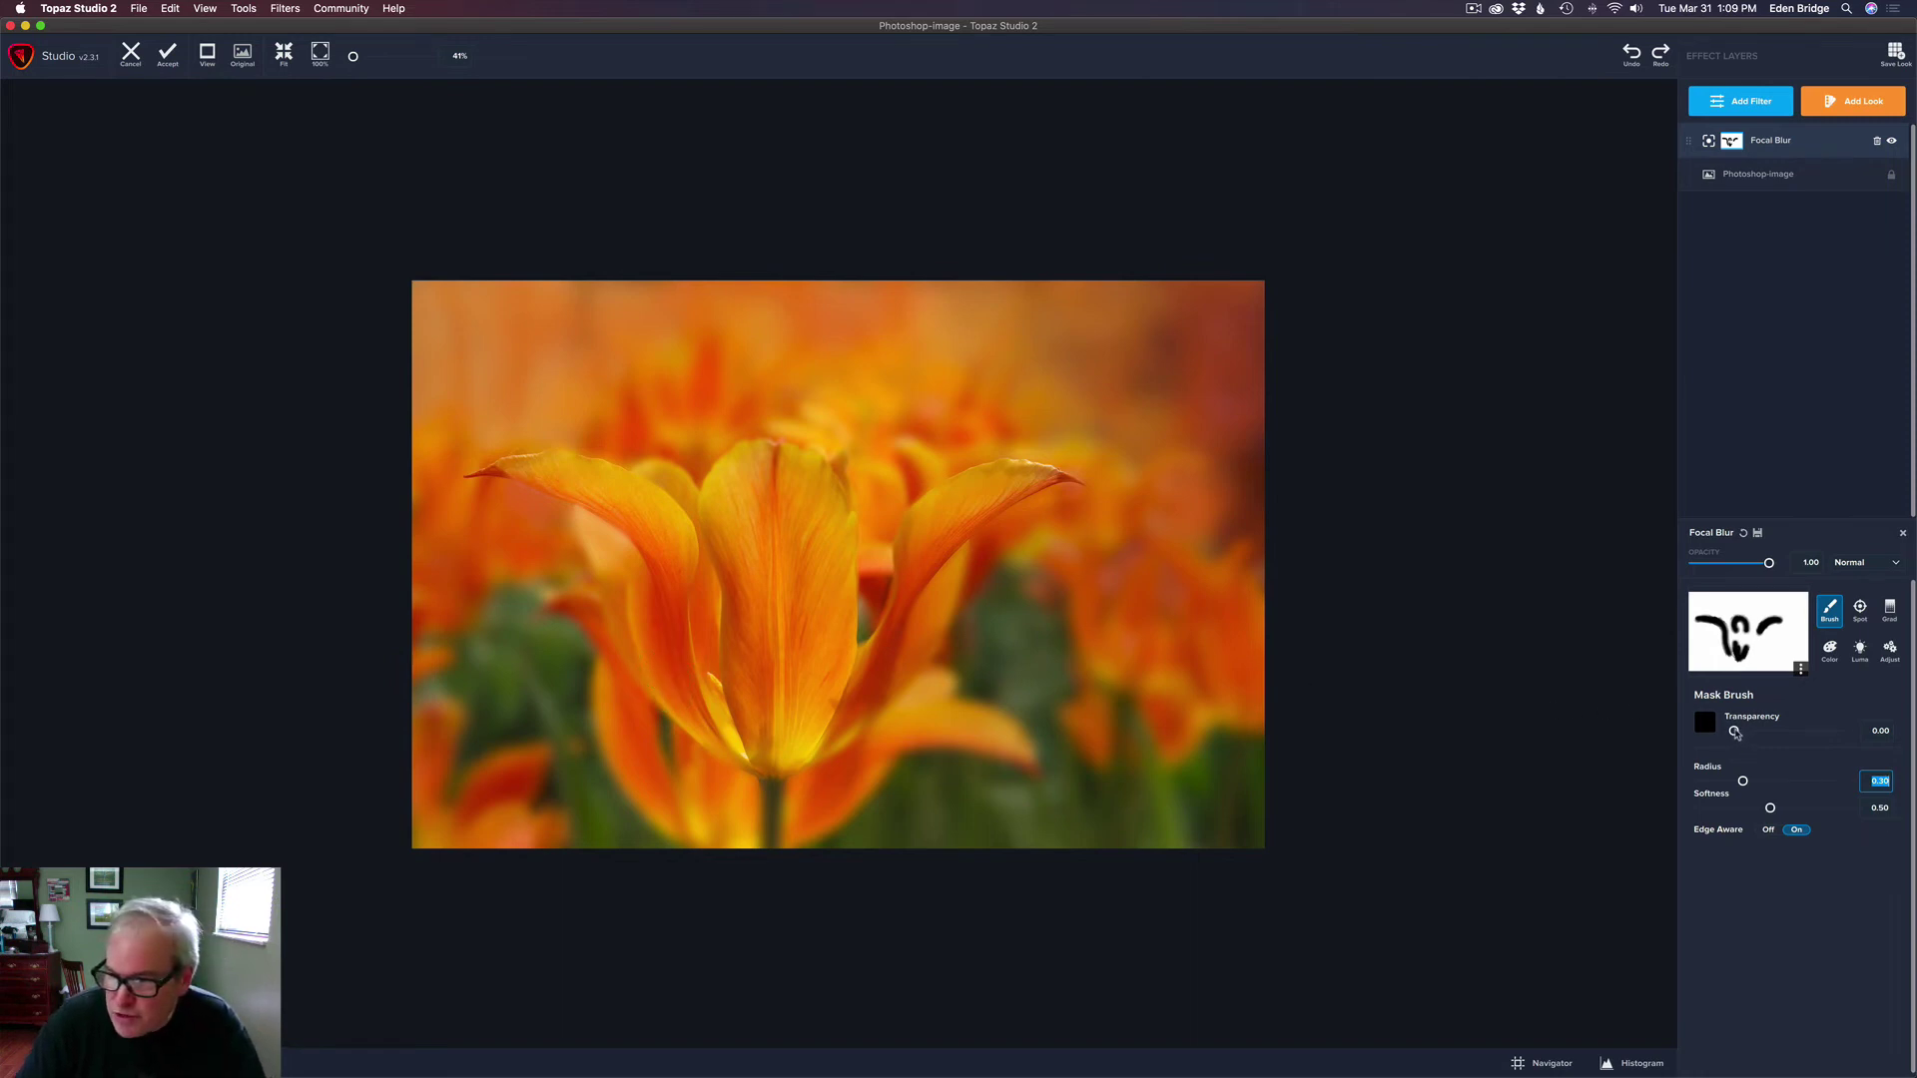
- Set brush transparency to 0.90 and radius to 0.12, then reapply blur around the upper-left petal tip
{"action": "left_click_drag", "start_coordinate": [1735, 733], "coordinate": [1860, 745]}
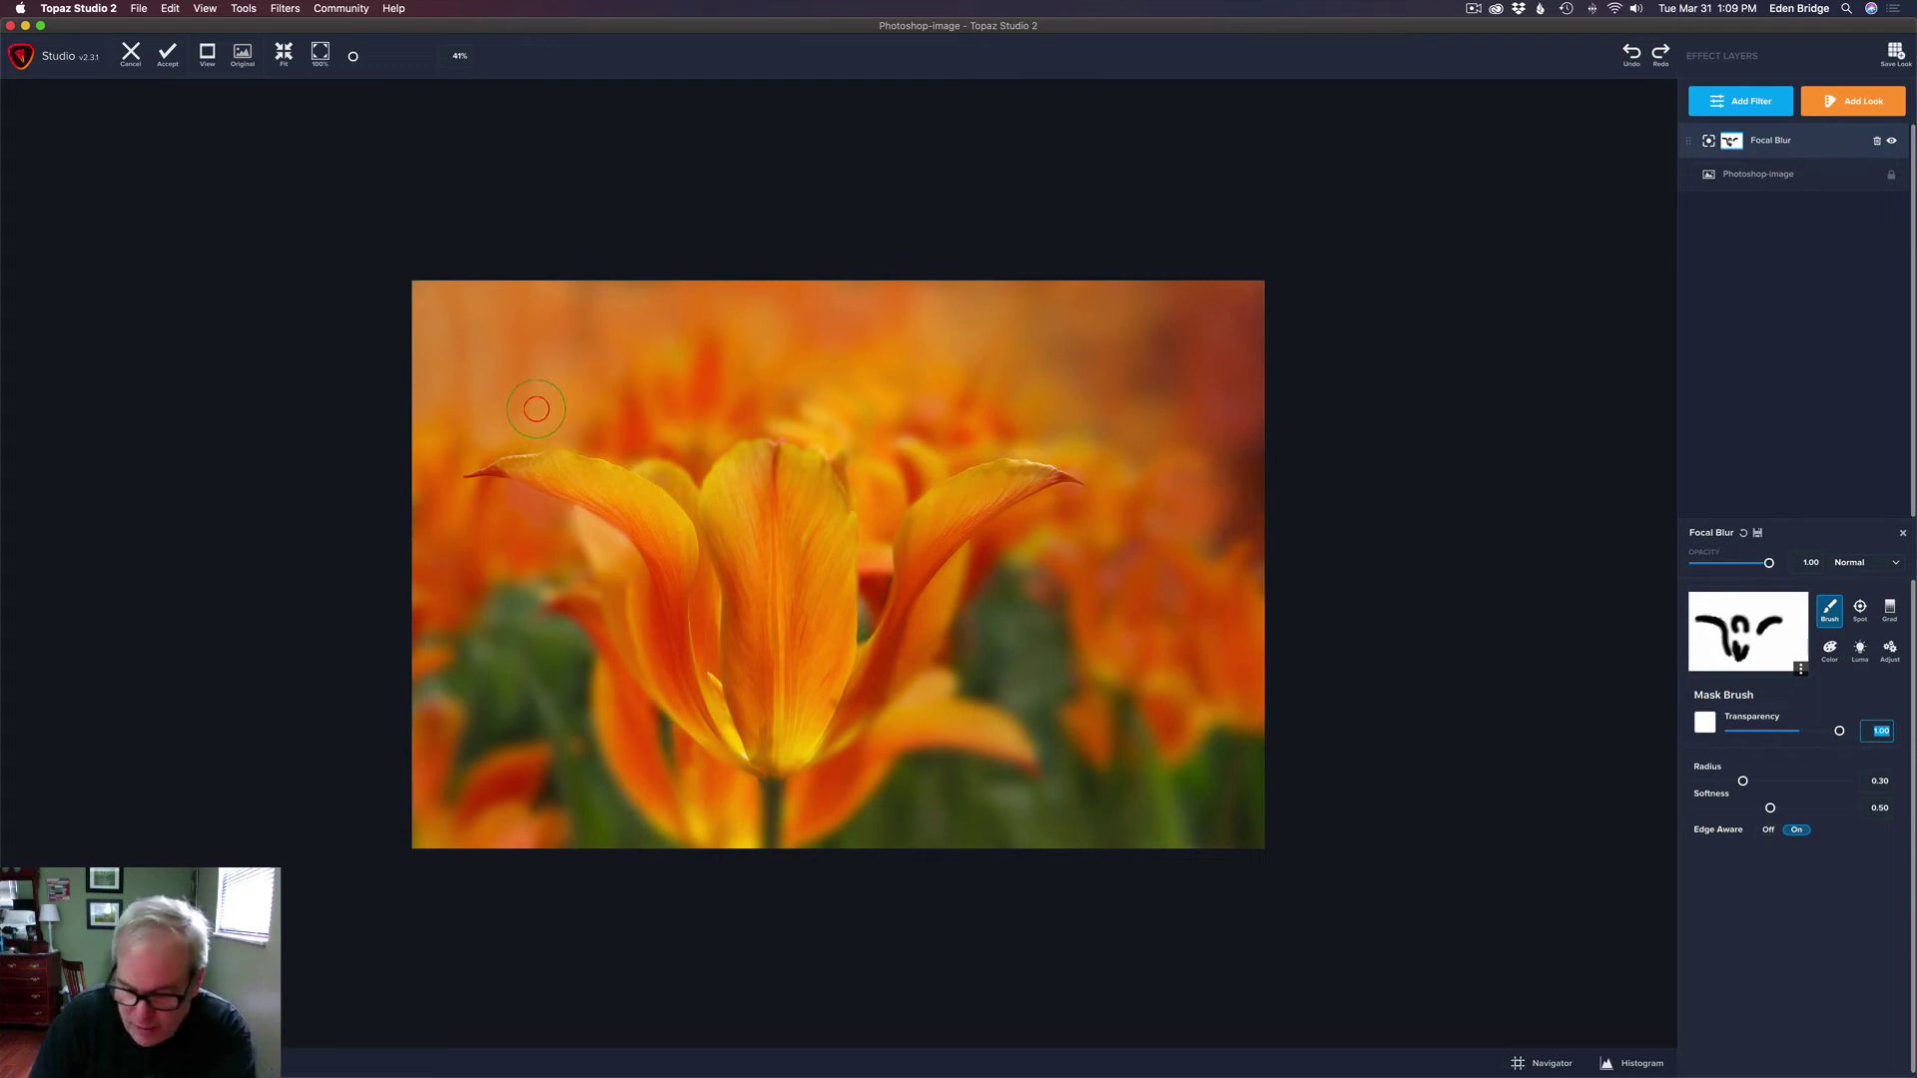
{"action": "type", "text": "0.9"}
{"action": "key", "text": "Return"}
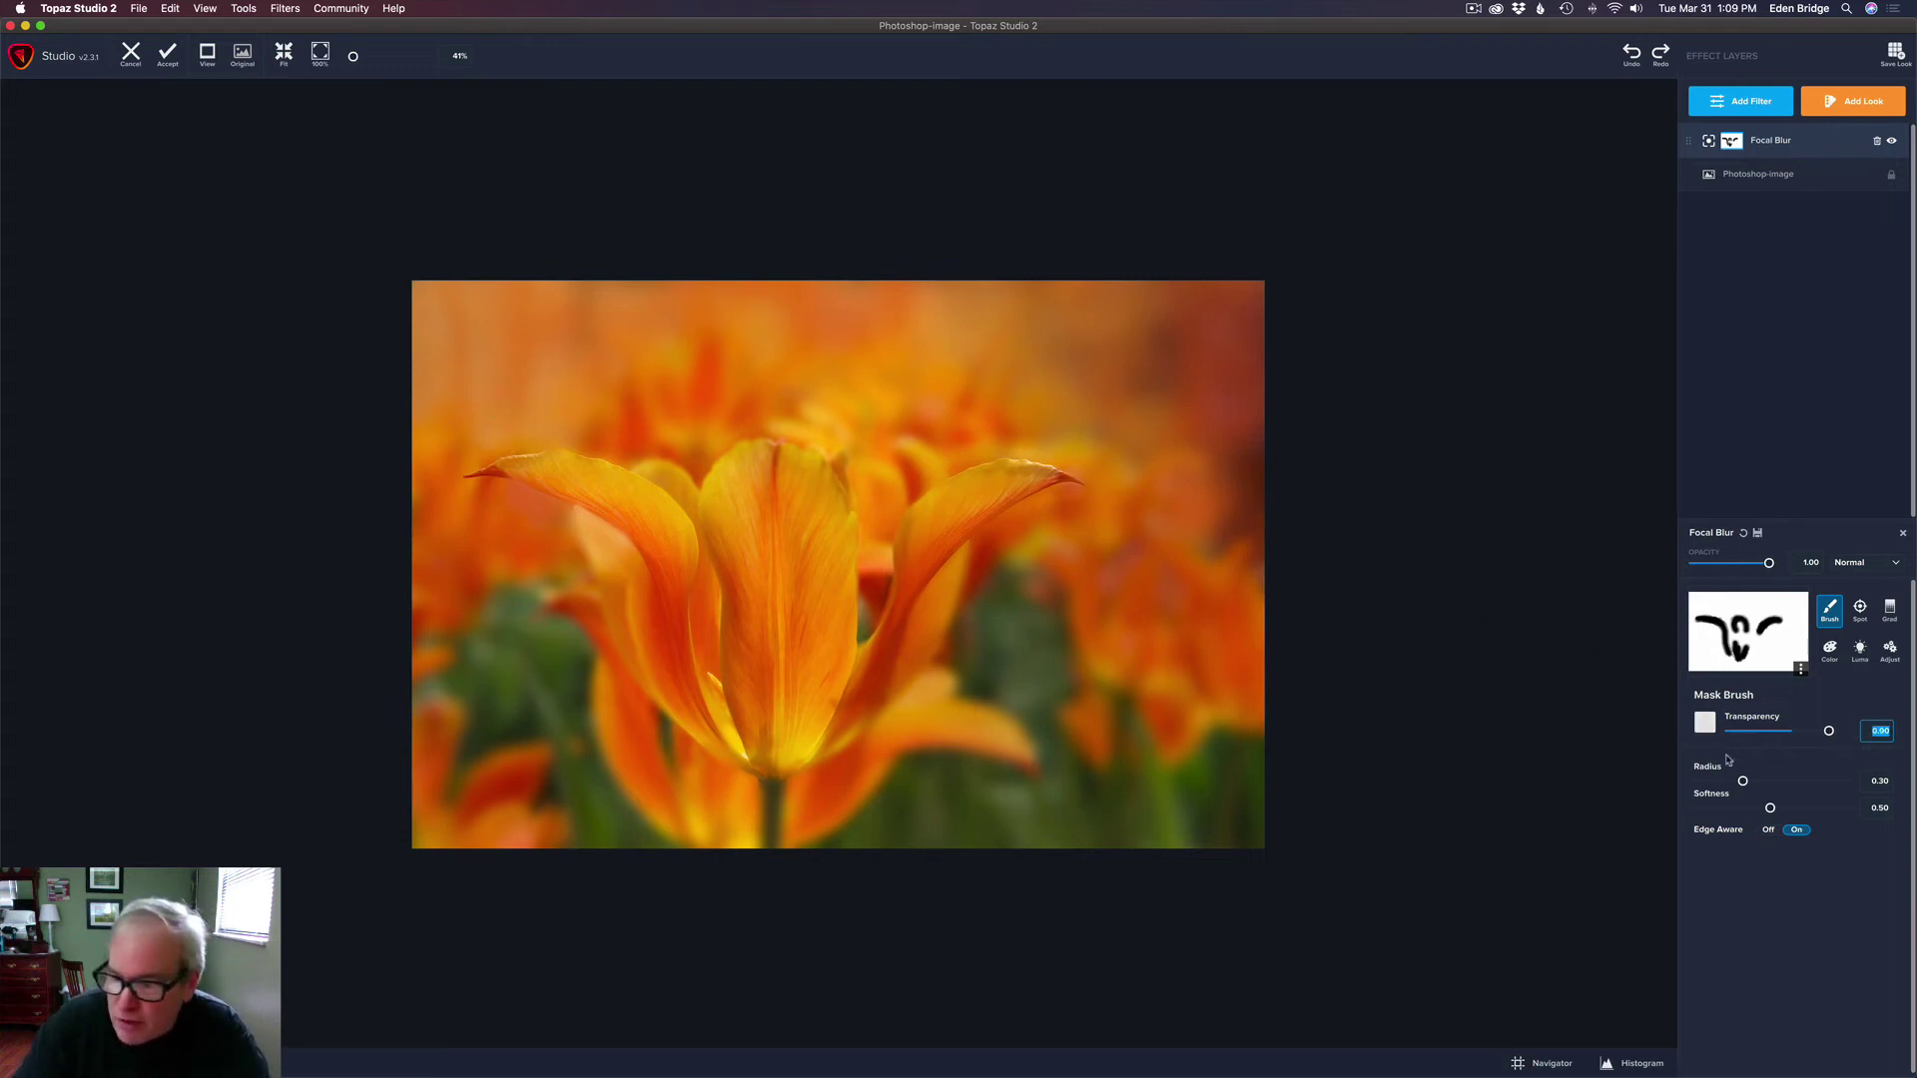
{"action": "left_click_drag", "start_coordinate": [1743, 780], "coordinate": [1717, 781]}
{"action": "mouse_move", "coordinate": [489, 438]}
{"action": "left_mouse_down"}
{"action": "mouse_move", "coordinate": [470, 457]}
{"action": "mouse_move", "coordinate": [539, 437]}
{"action": "mouse_move", "coordinate": [460, 469]}
{"action": "mouse_move", "coordinate": [483, 483]}
{"action": "left_mouse_up"}
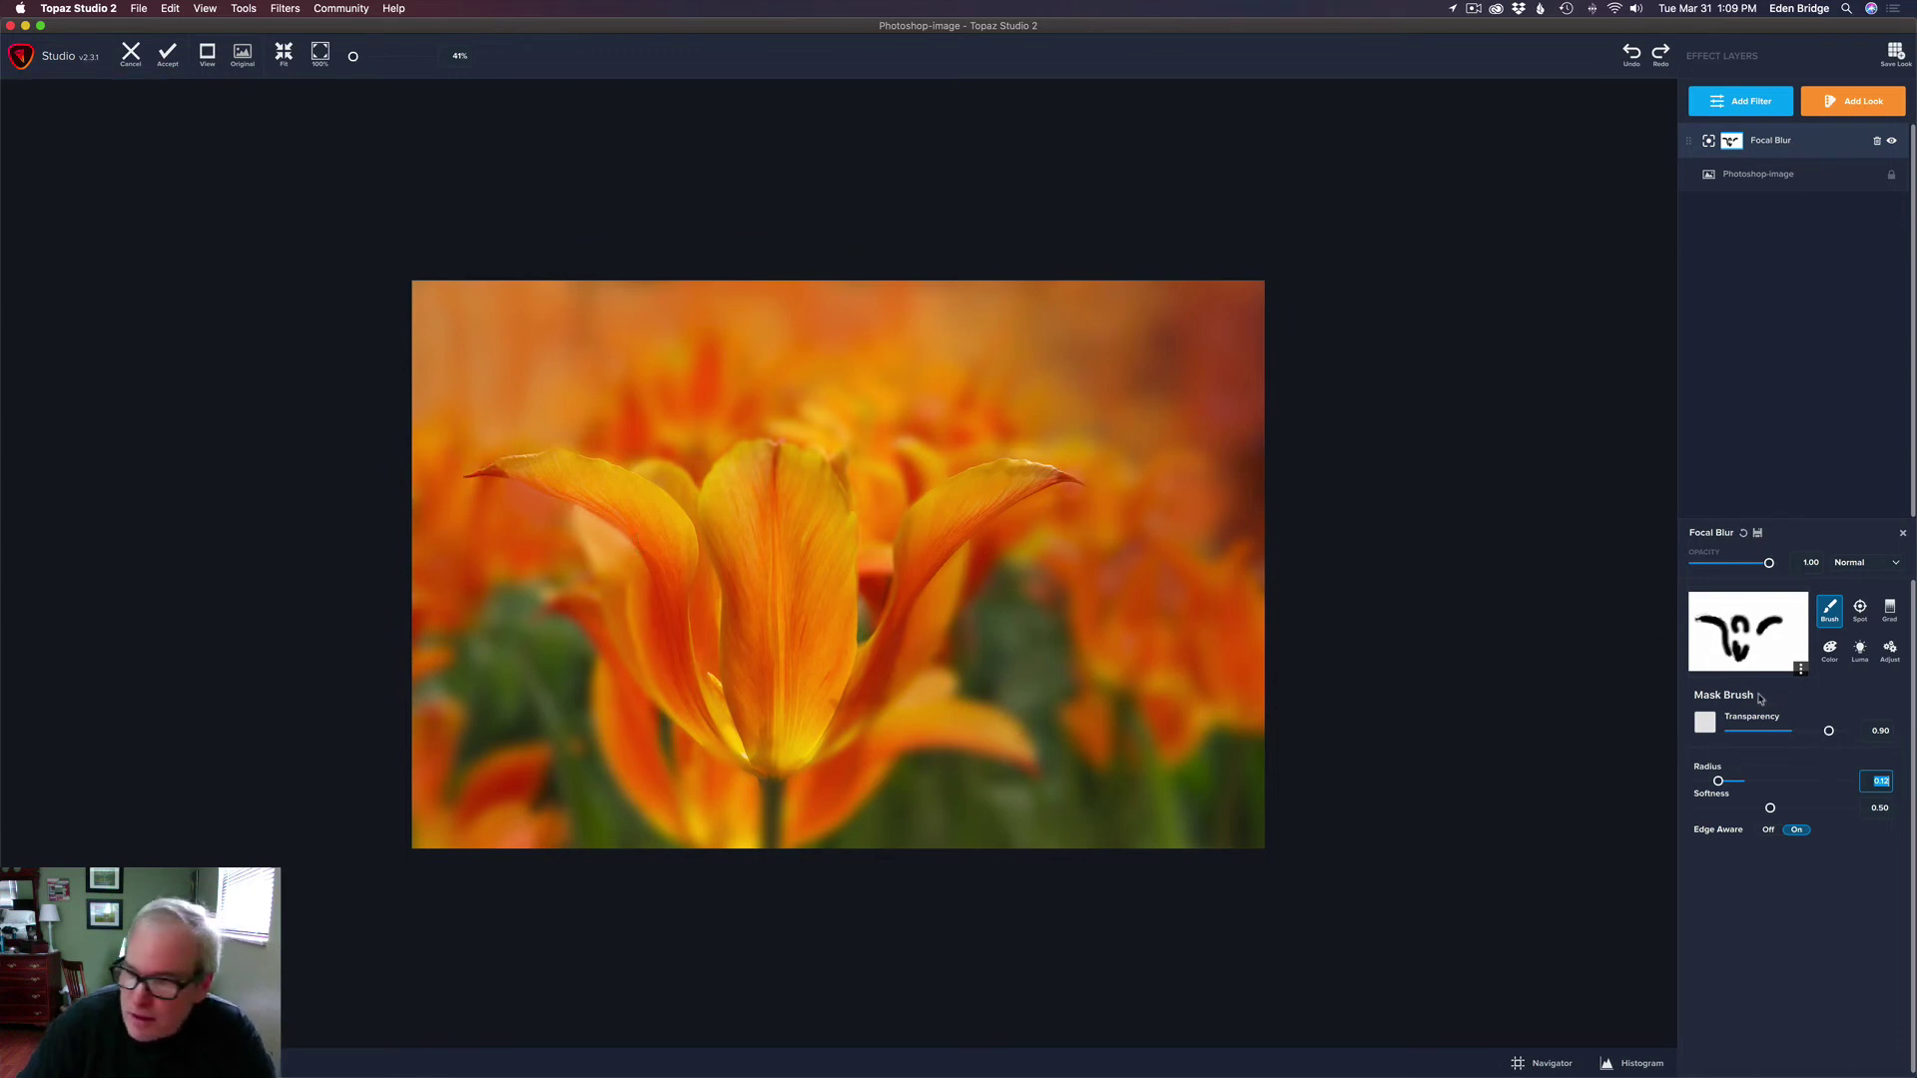
- Return transparency to 0.00 and sharpen the upper-left, left and right inner petal edges
{"action": "left_click_drag", "start_coordinate": [1830, 734], "coordinate": [1734, 731]}
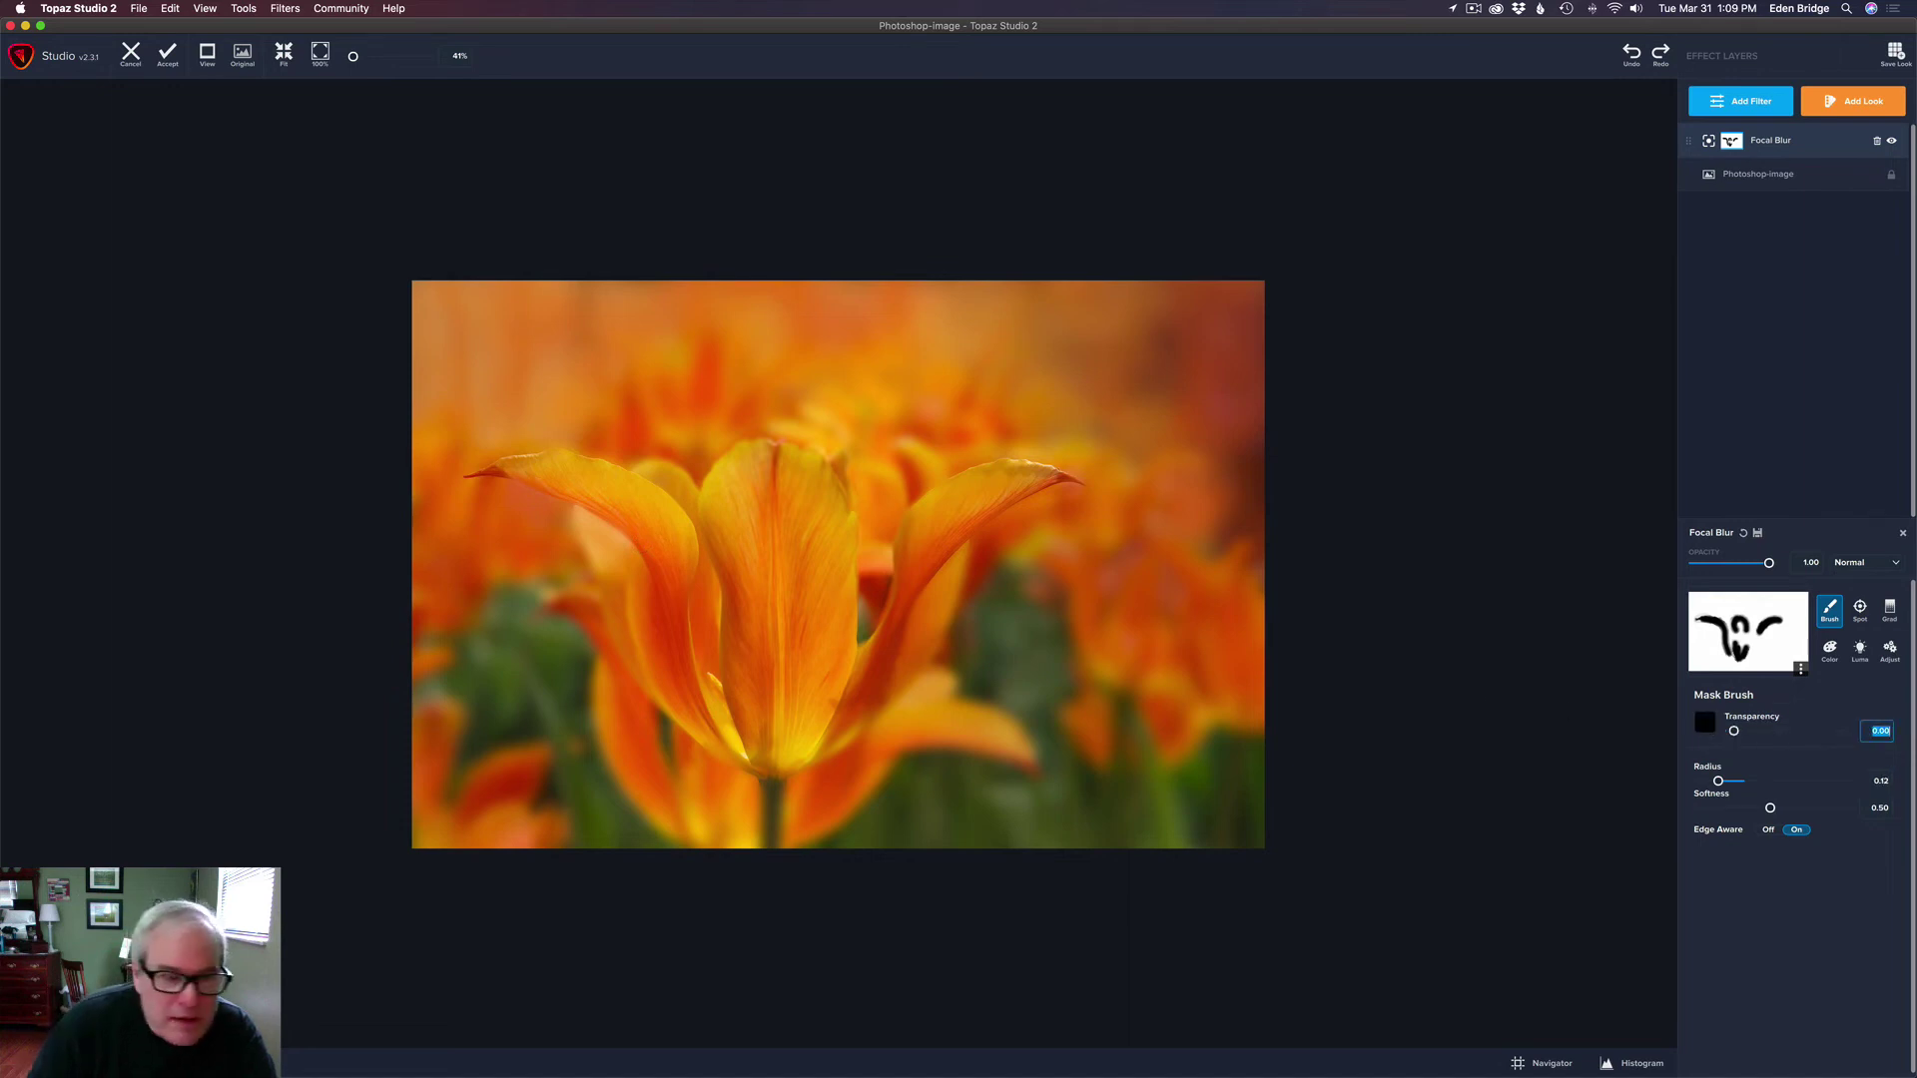
{"action": "left_click_drag", "start_coordinate": [560, 464], "coordinate": [614, 484]}
{"action": "mouse_move", "coordinate": [657, 552]}
{"action": "left_mouse_down"}
{"action": "mouse_move", "coordinate": [686, 663]}
{"action": "mouse_move", "coordinate": [772, 784]}
{"action": "left_mouse_up"}
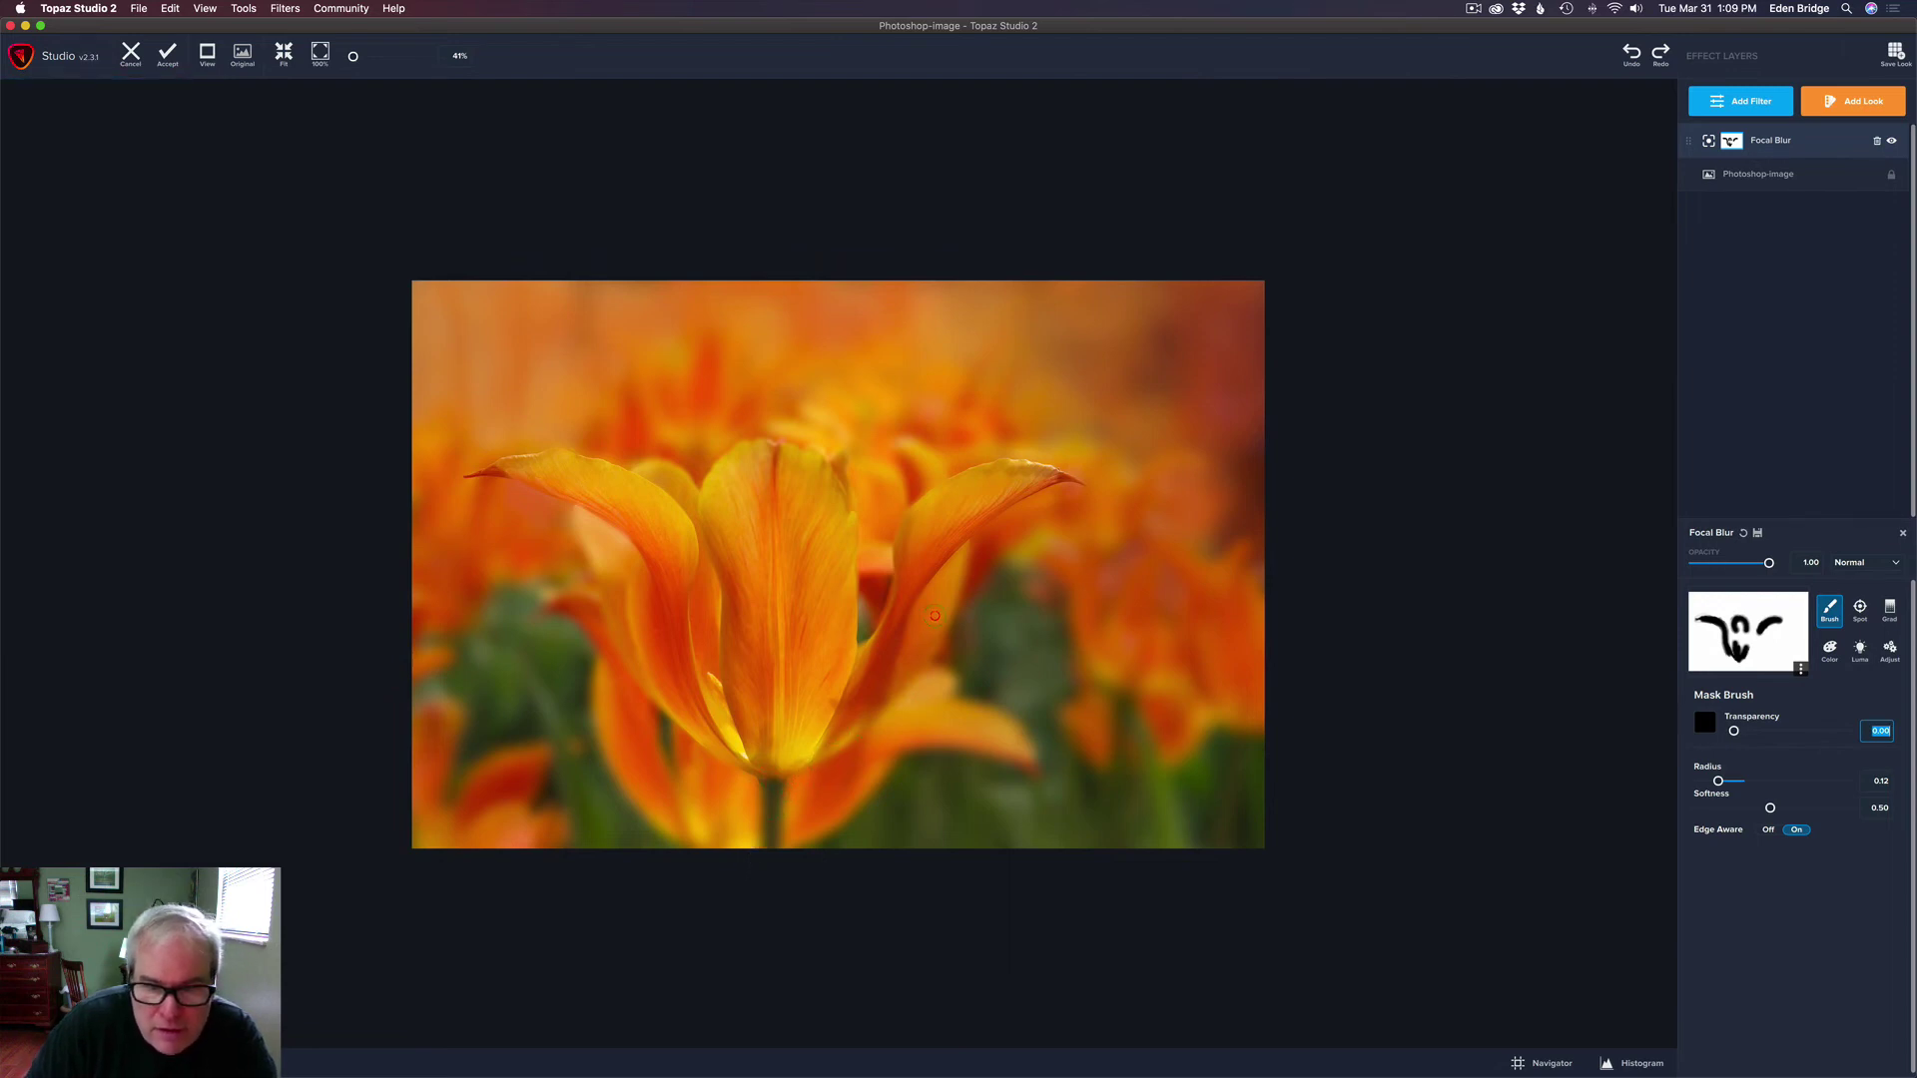
{"action": "left_click_drag", "start_coordinate": [941, 515], "coordinate": [861, 677]}
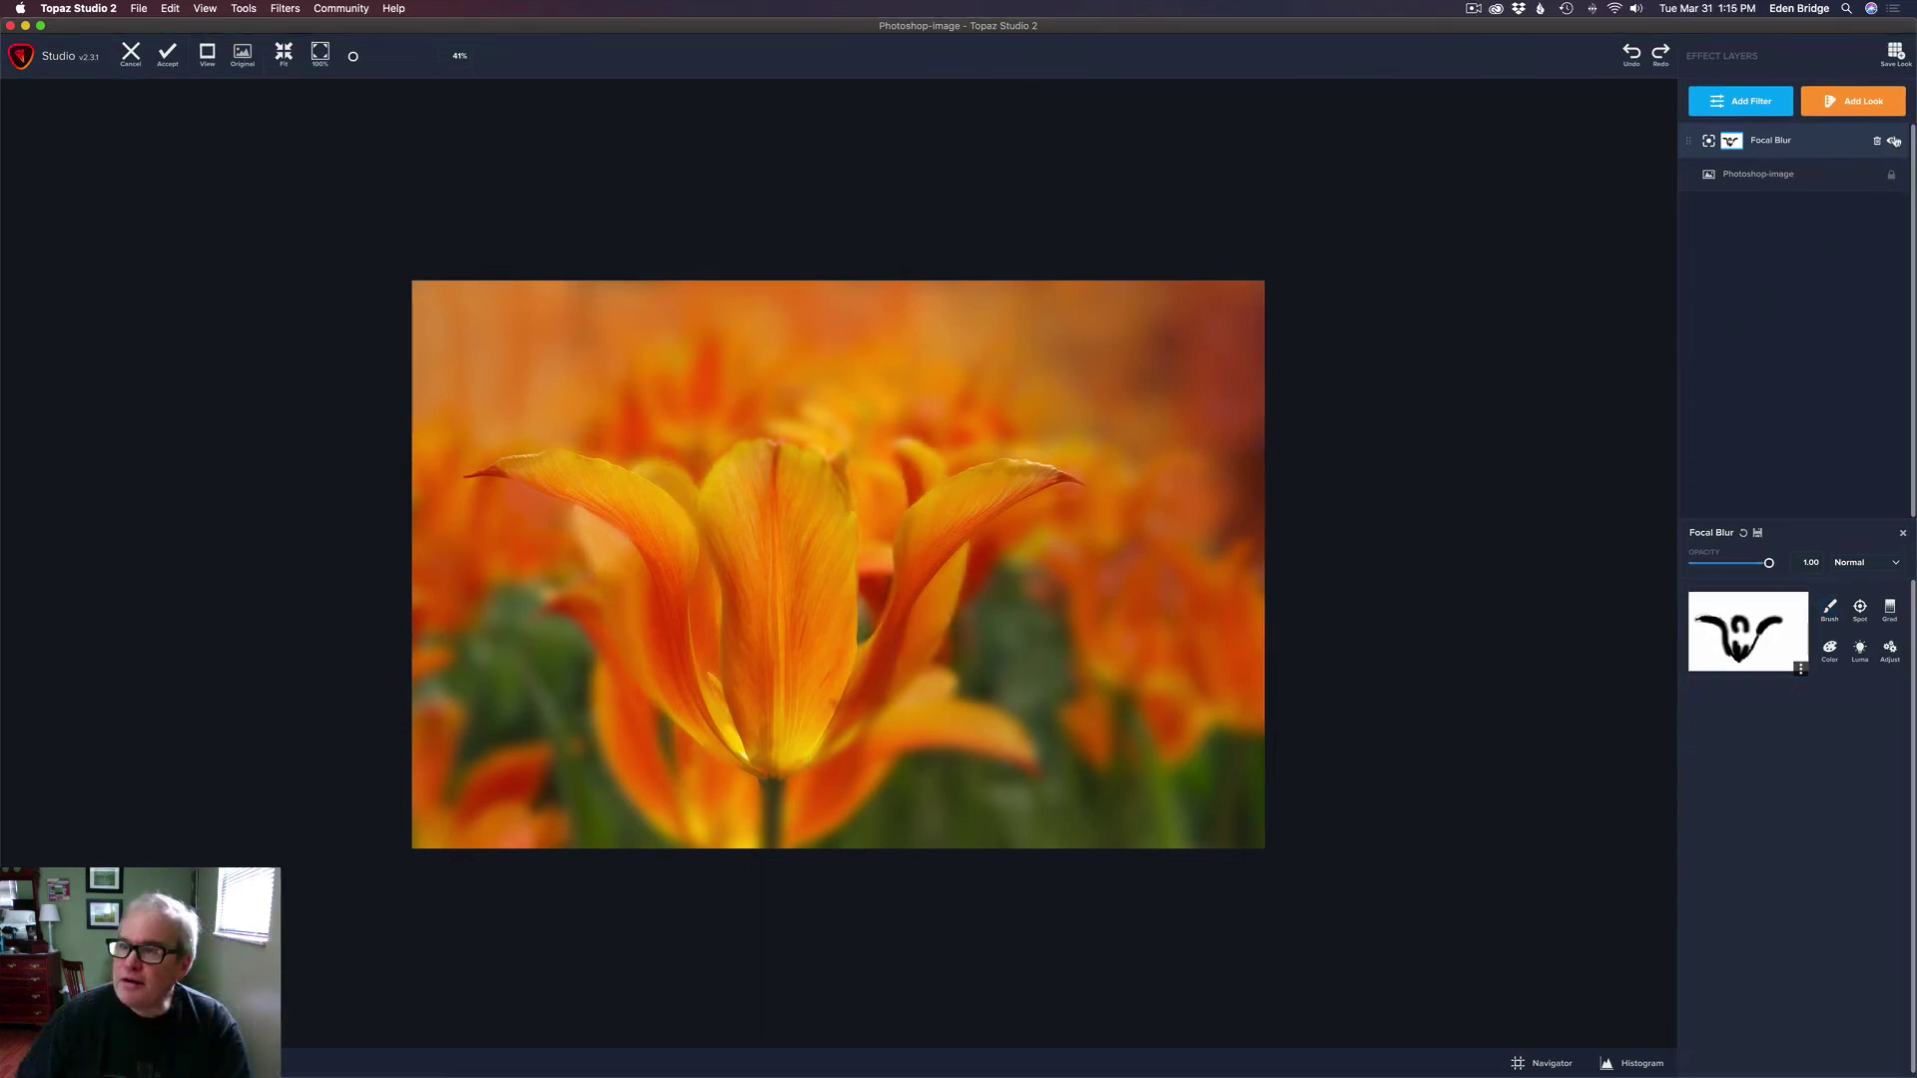
- Compare the image with focal blur off and on, then raise the blur strength to 0.39
{"action": "left_click", "coordinate": [1893, 141]}
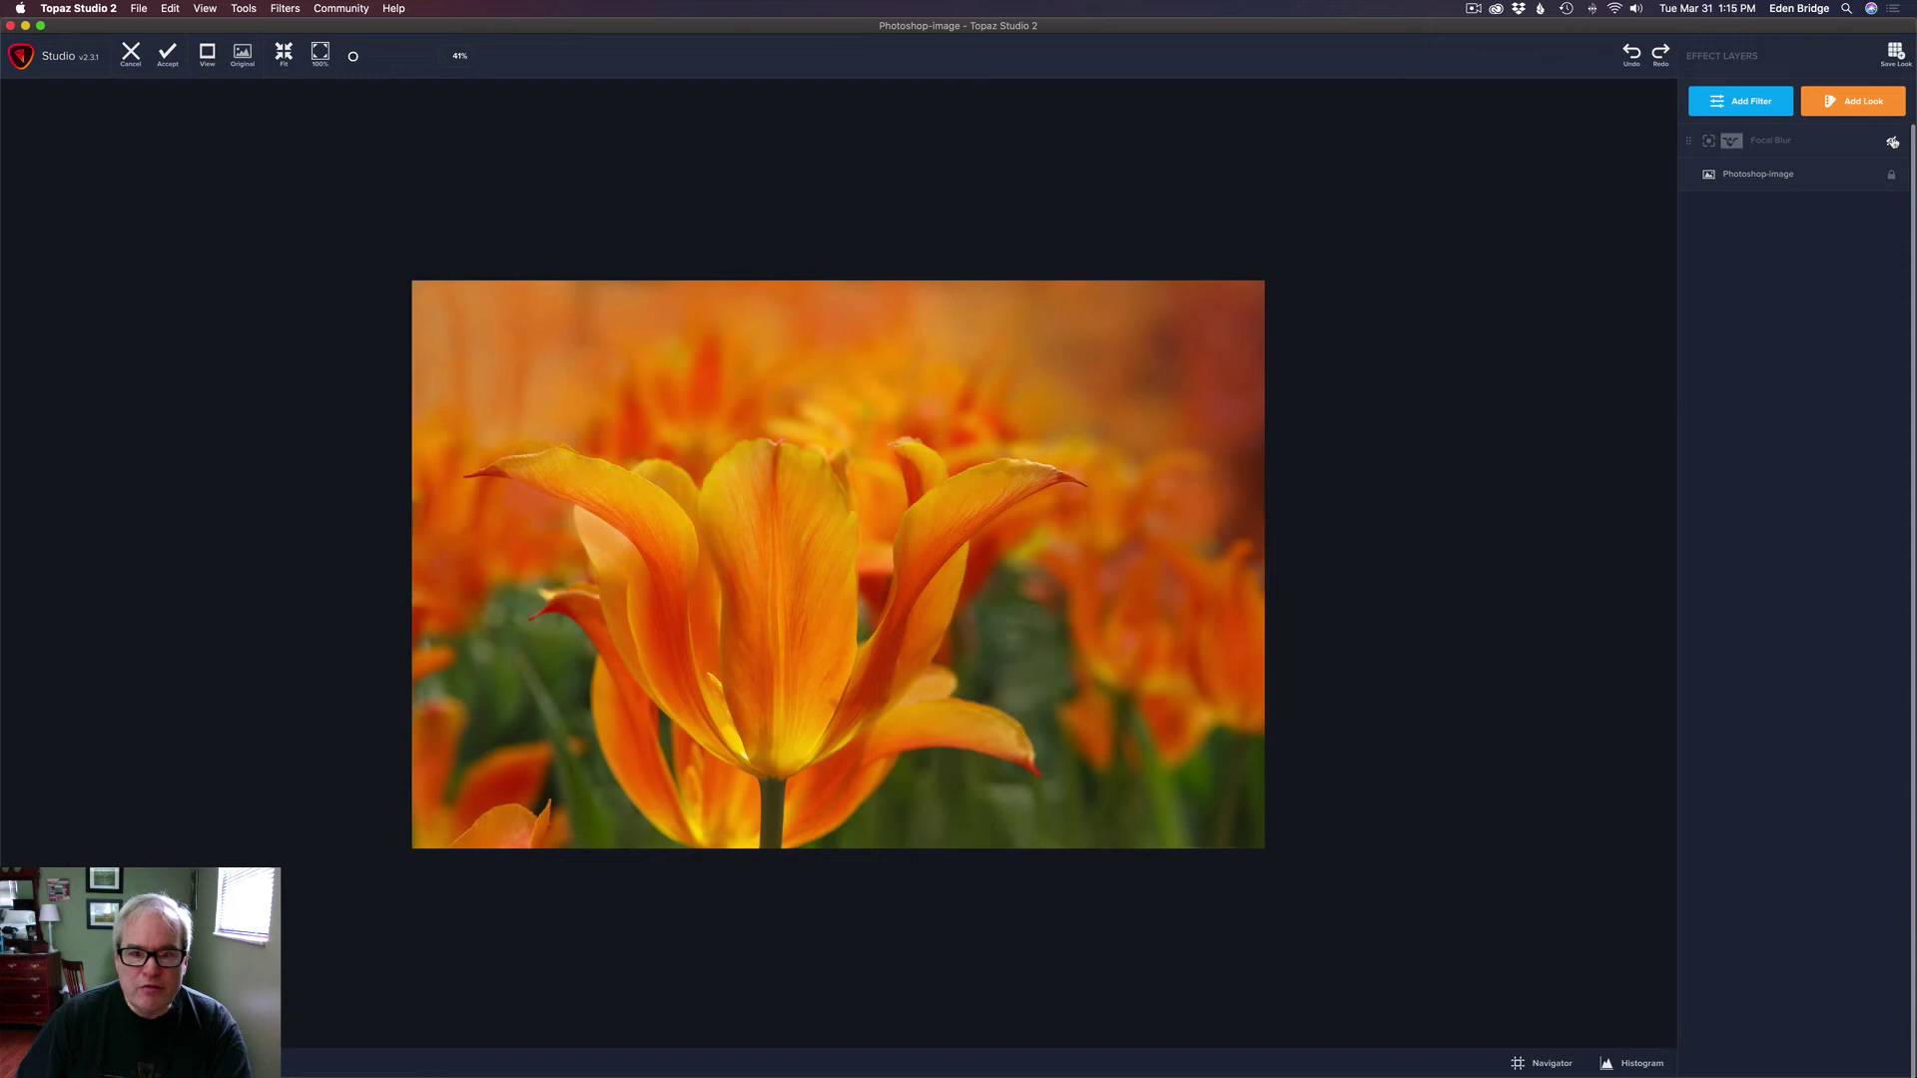
{"action": "left_click", "coordinate": [1893, 142]}
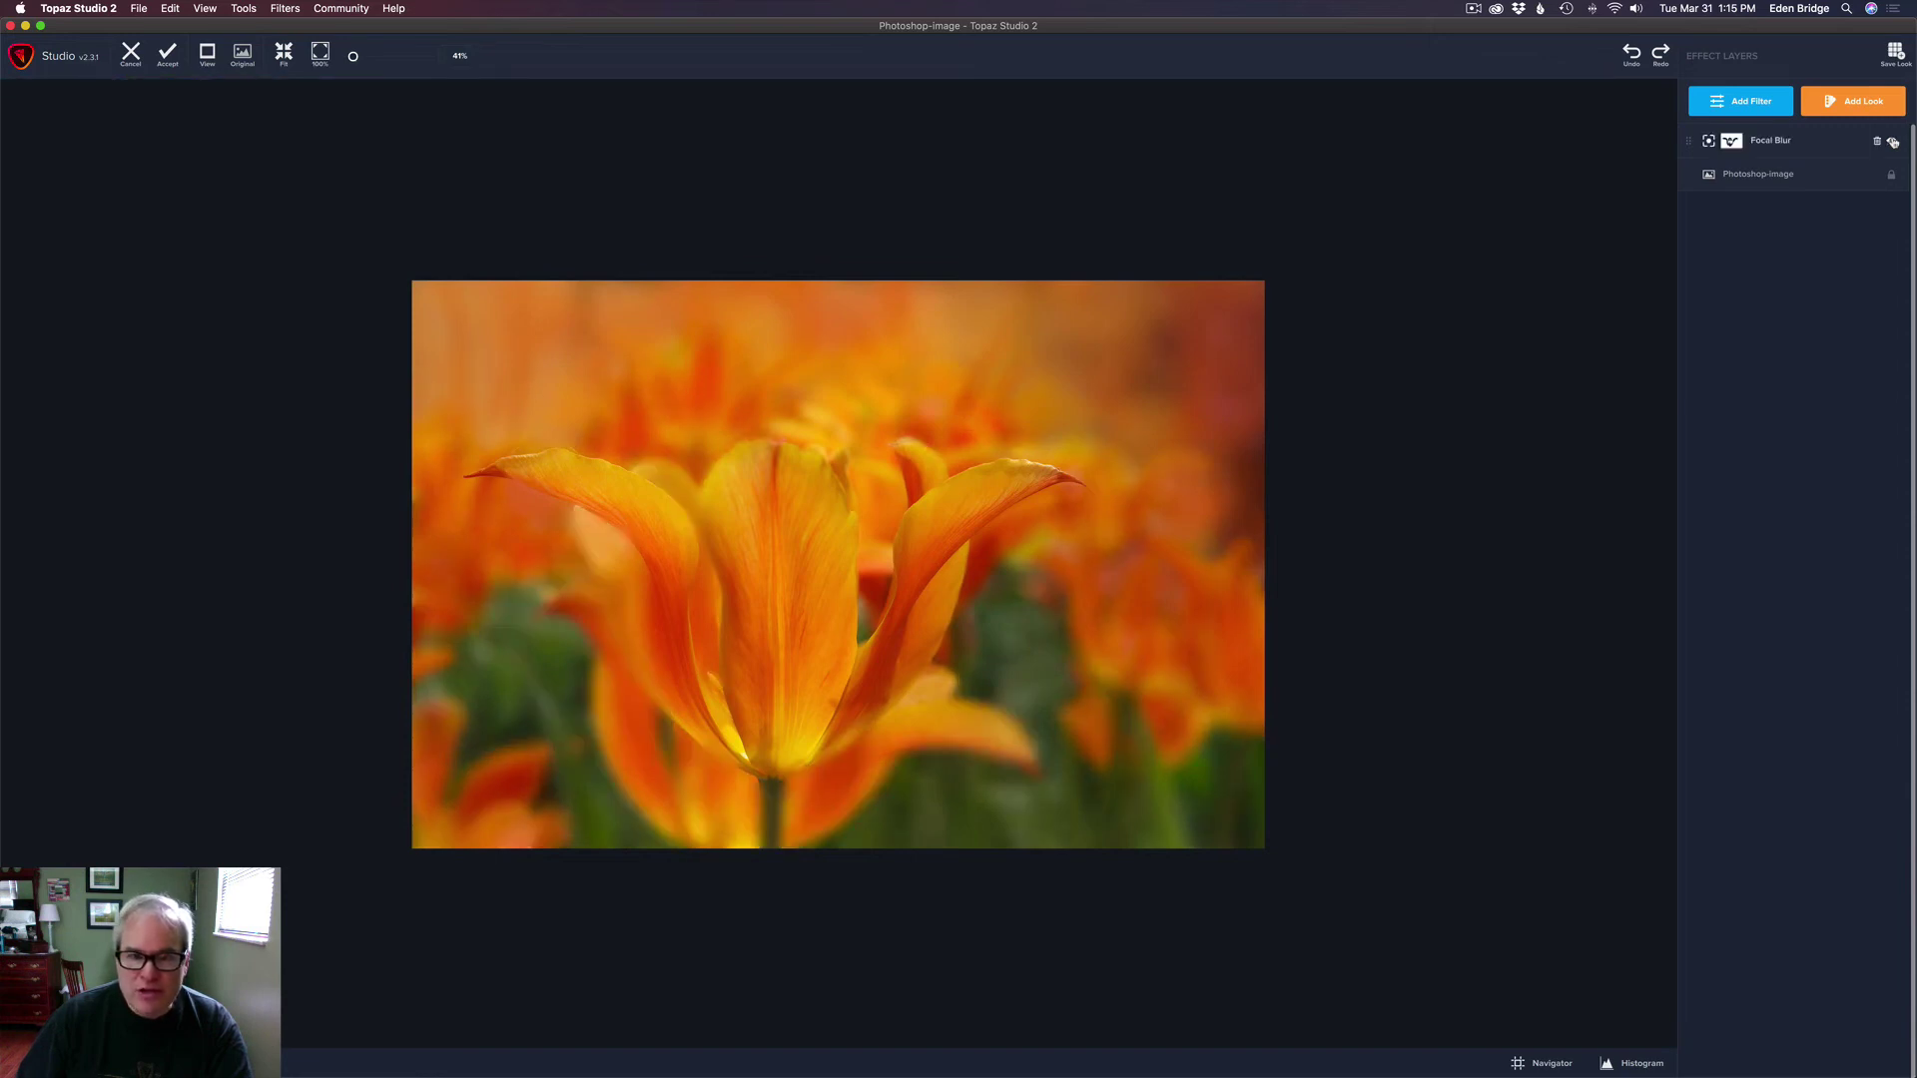
{"action": "left_click", "coordinate": [1818, 144]}
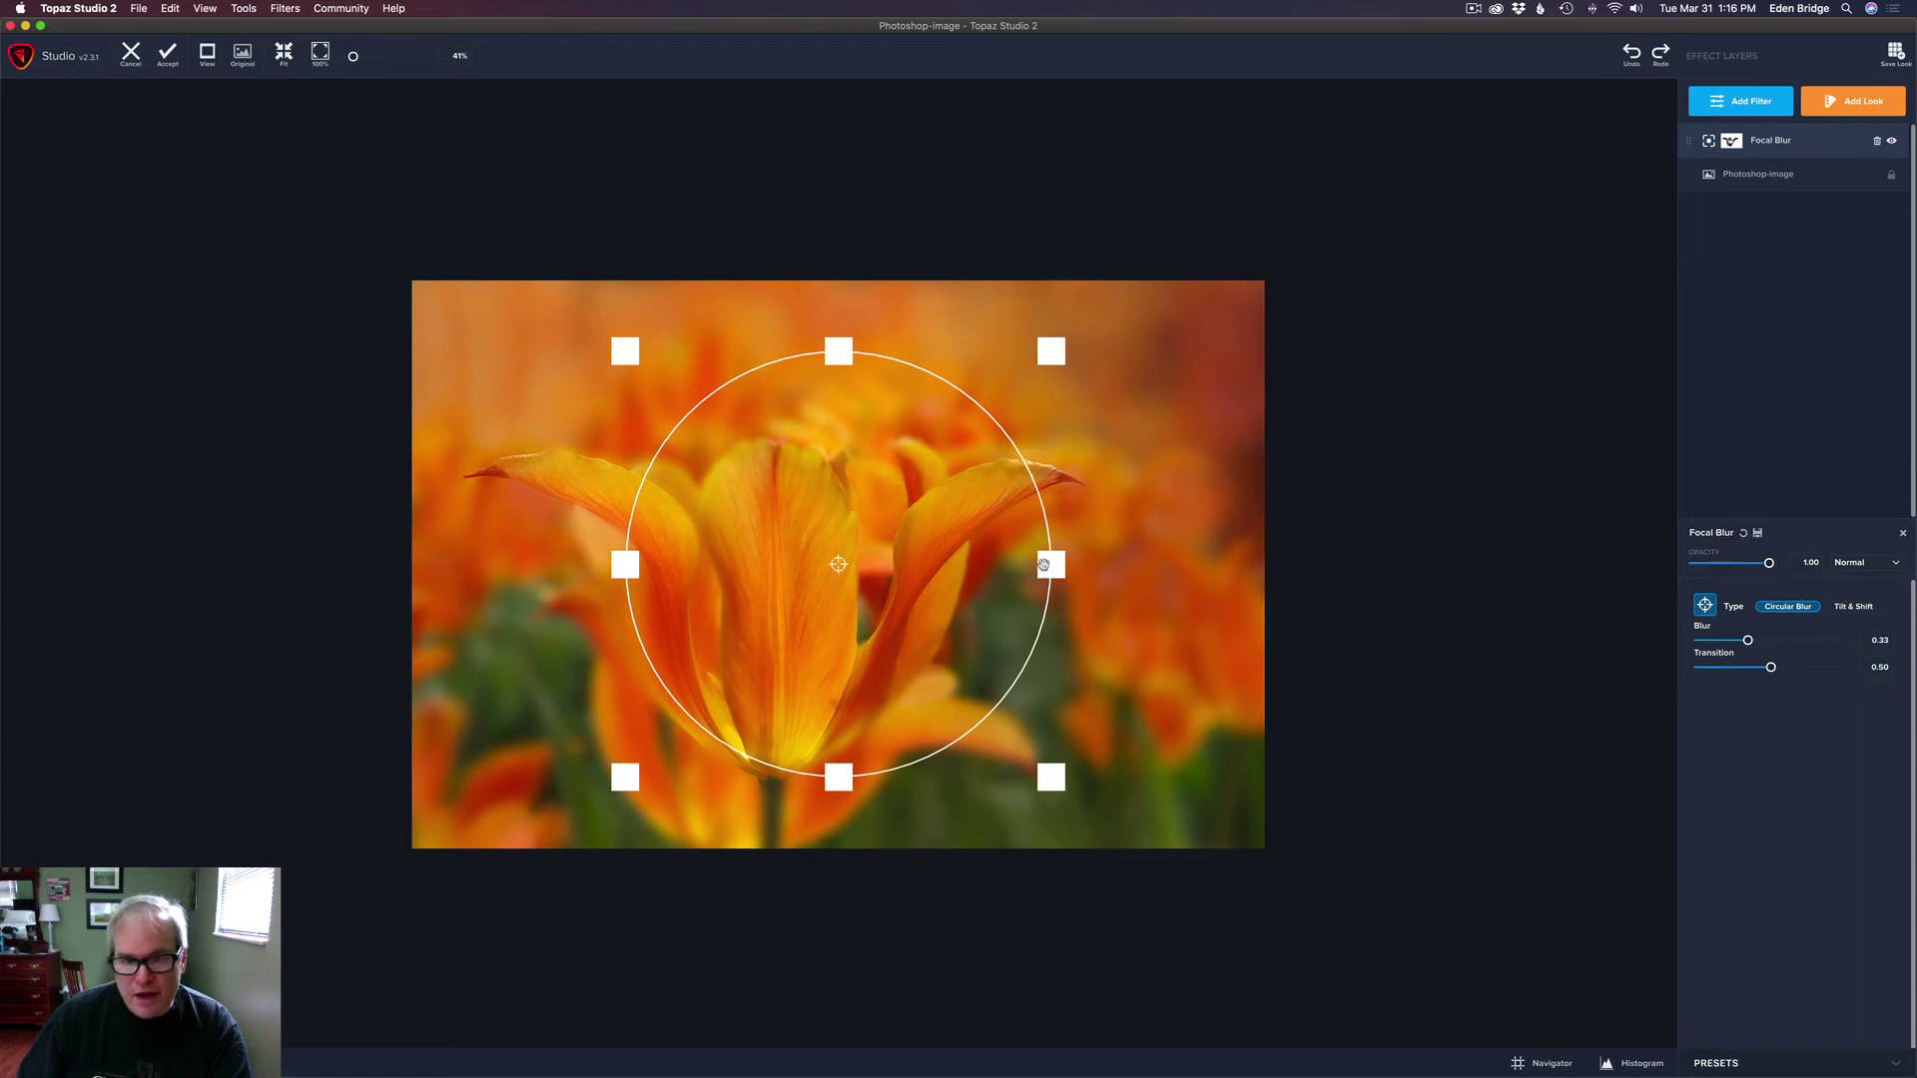
{"action": "left_click", "coordinate": [1706, 606]}
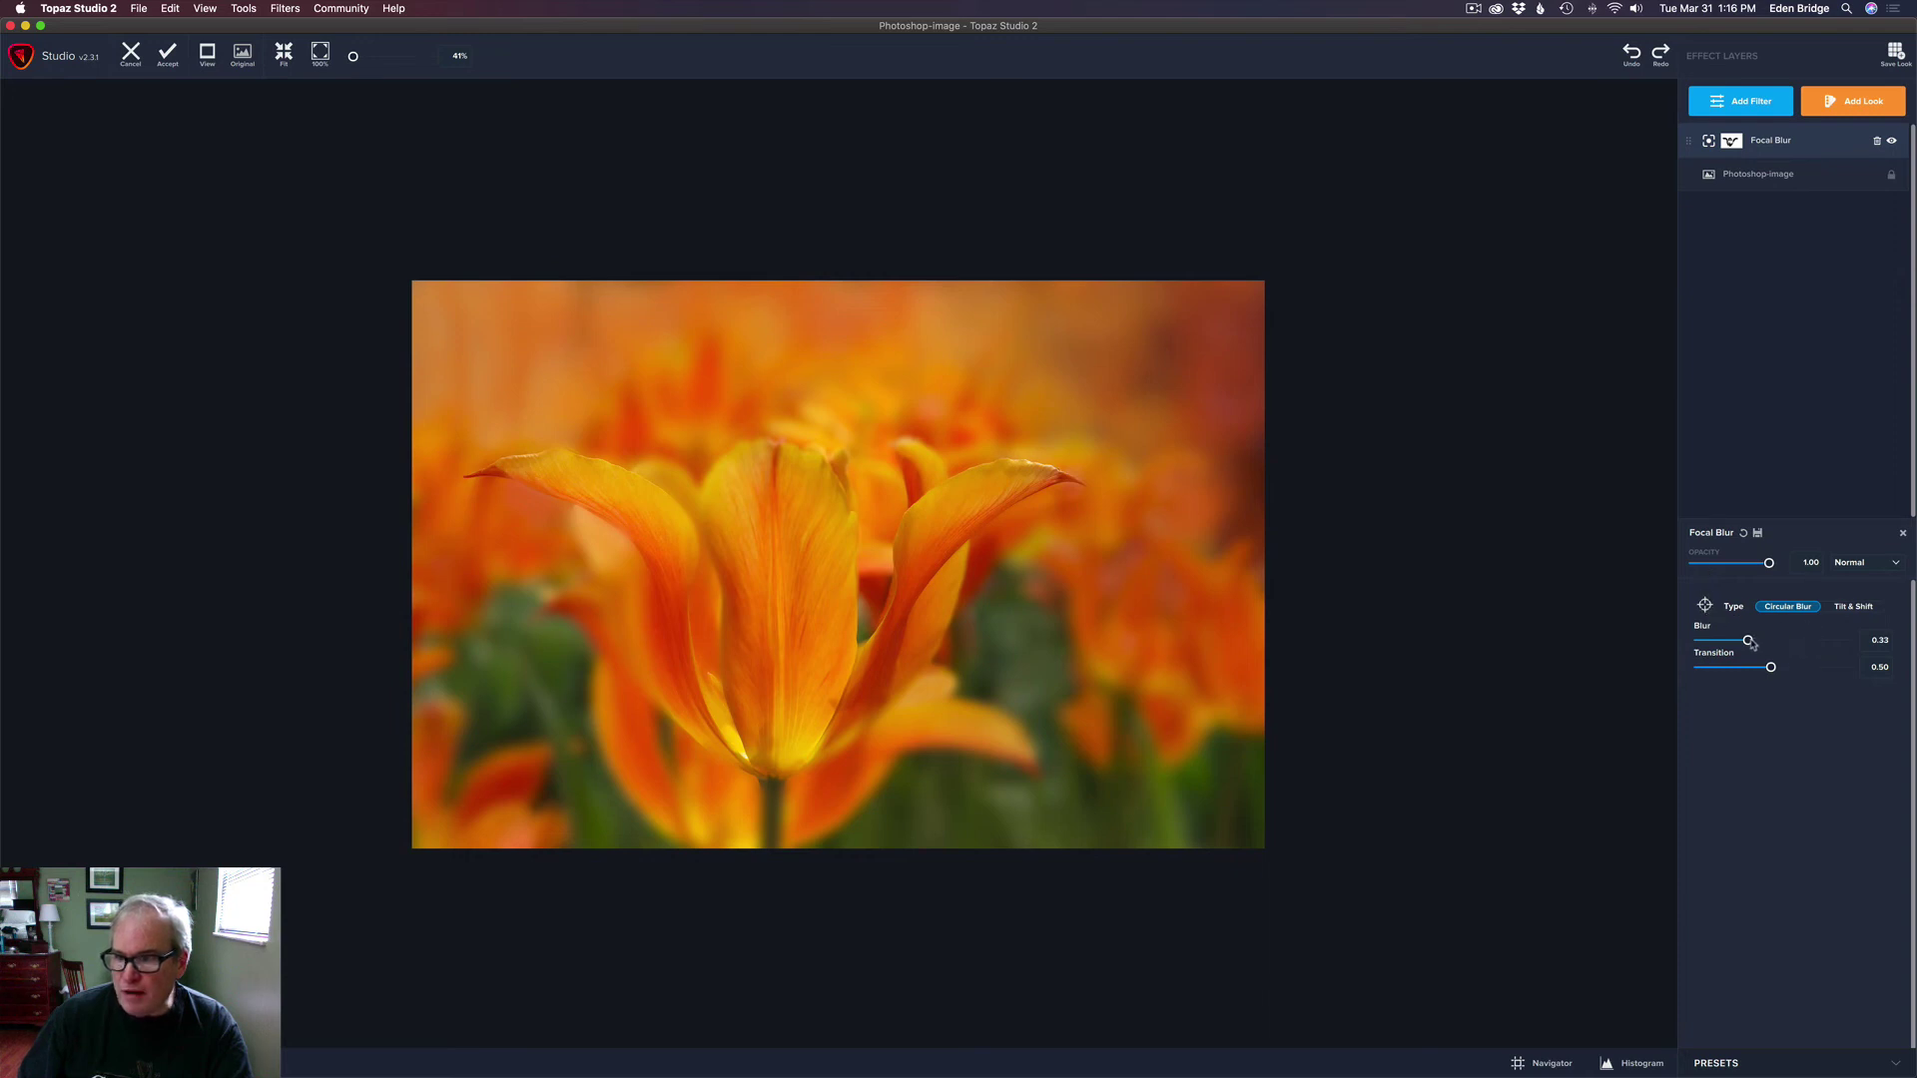
{"action": "left_click_drag", "start_coordinate": [1752, 645], "coordinate": [1770, 642]}
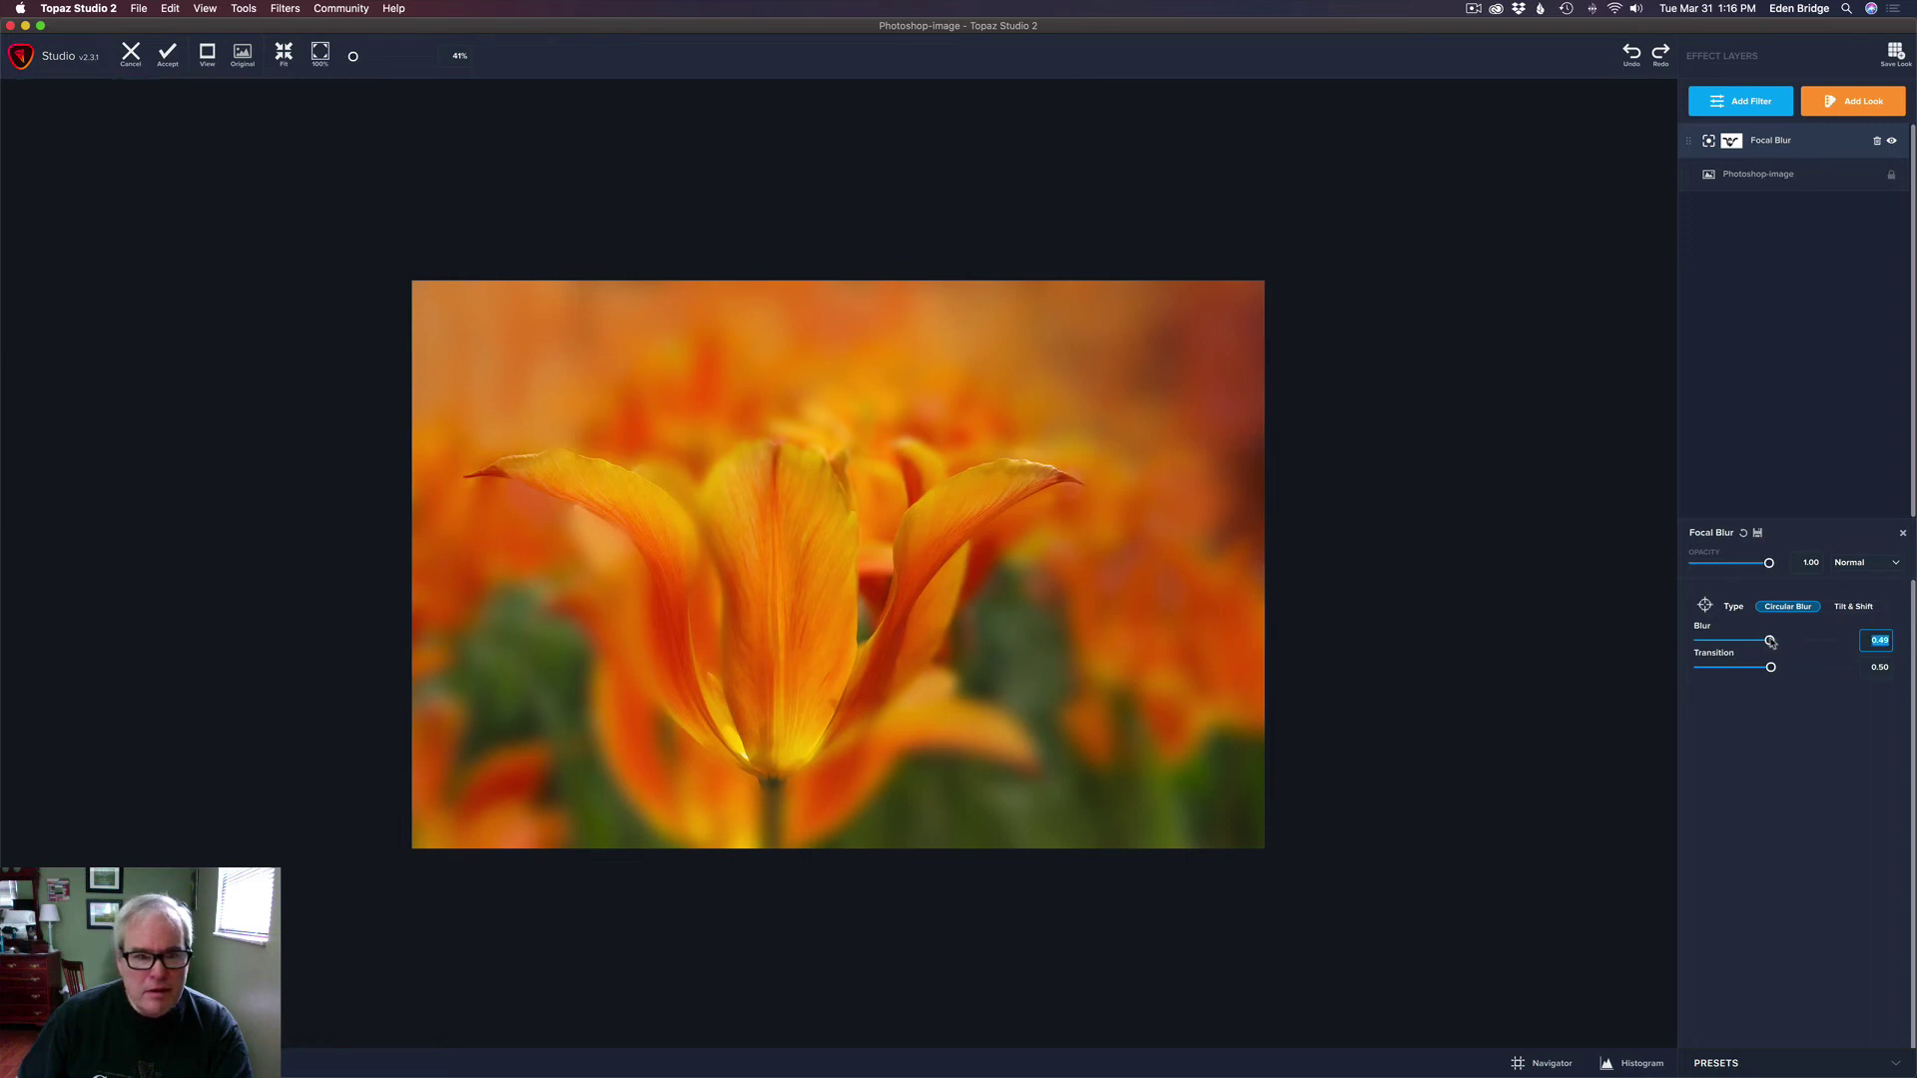
- Toggle the focal blur off and on twice more to compare, leaving it visible
{"action": "left_click", "coordinate": [1892, 143]}
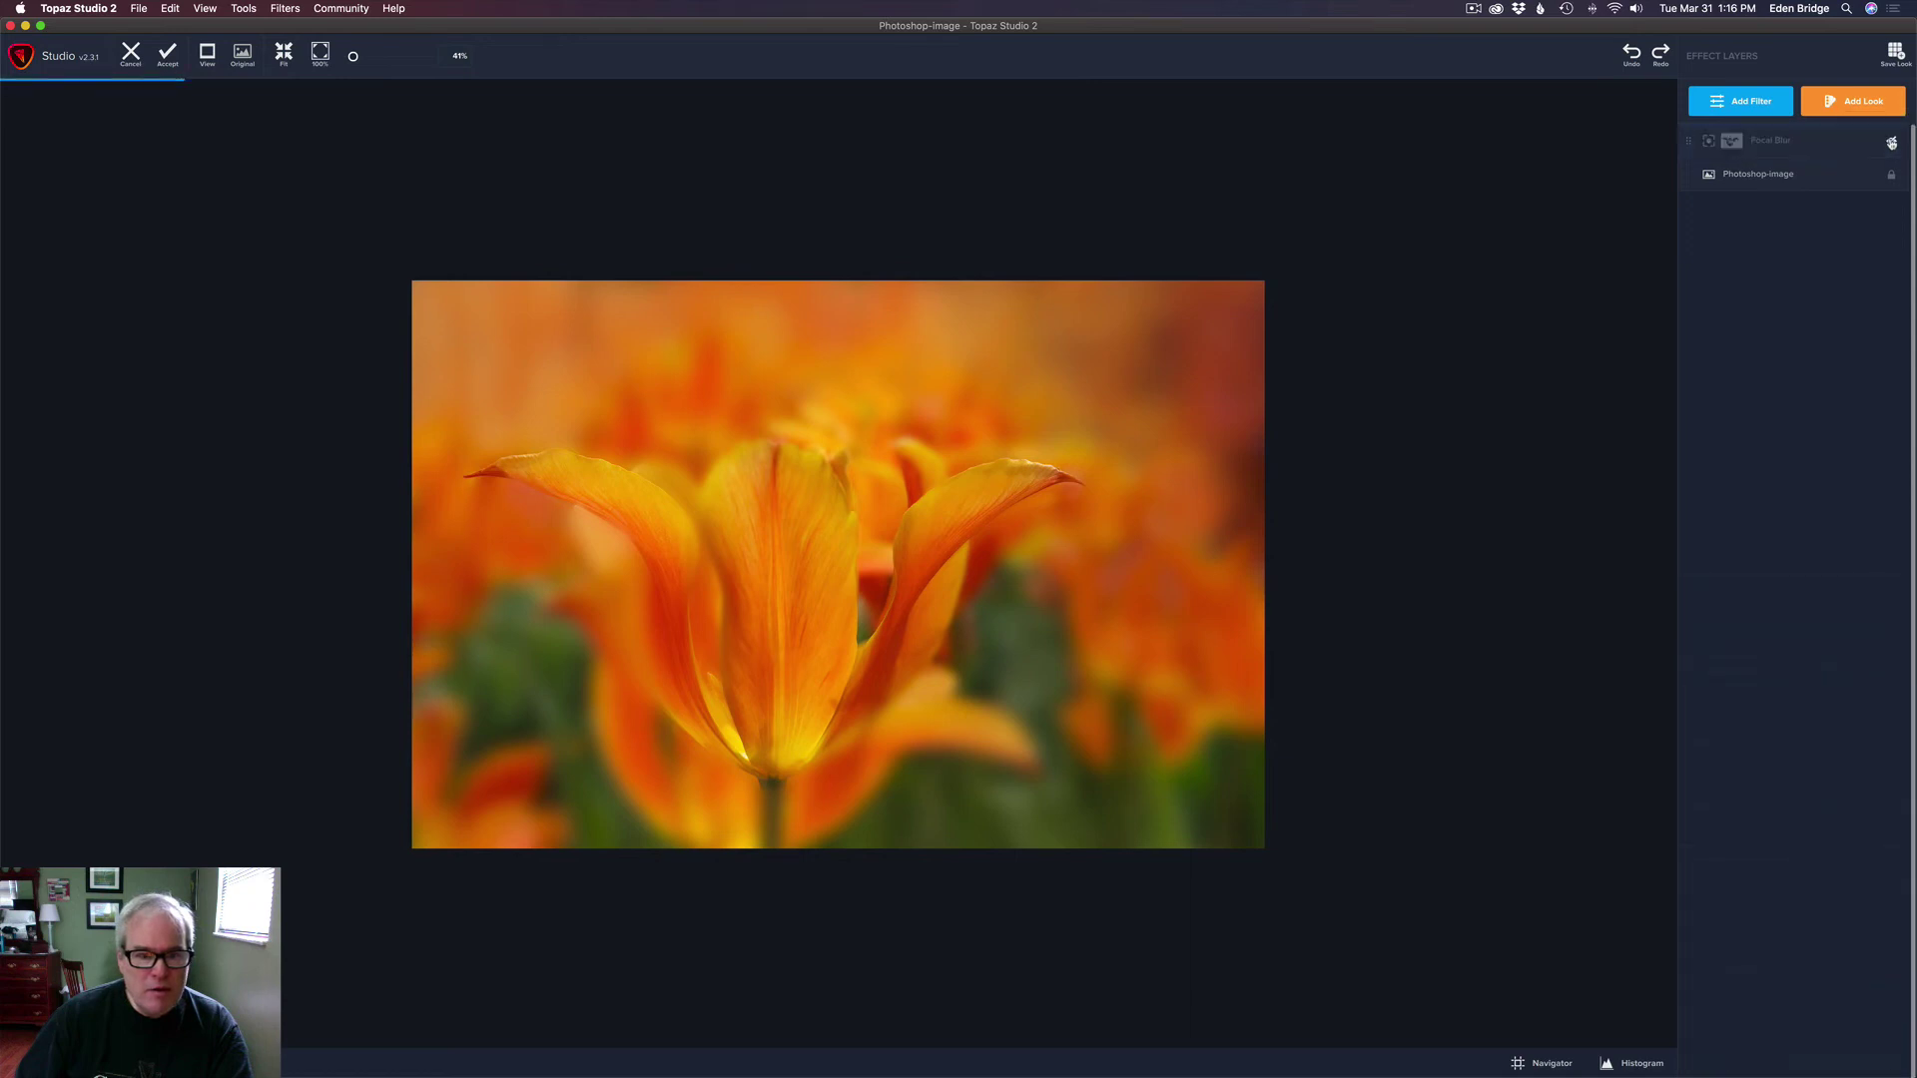
{"action": "left_click", "coordinate": [1892, 143]}
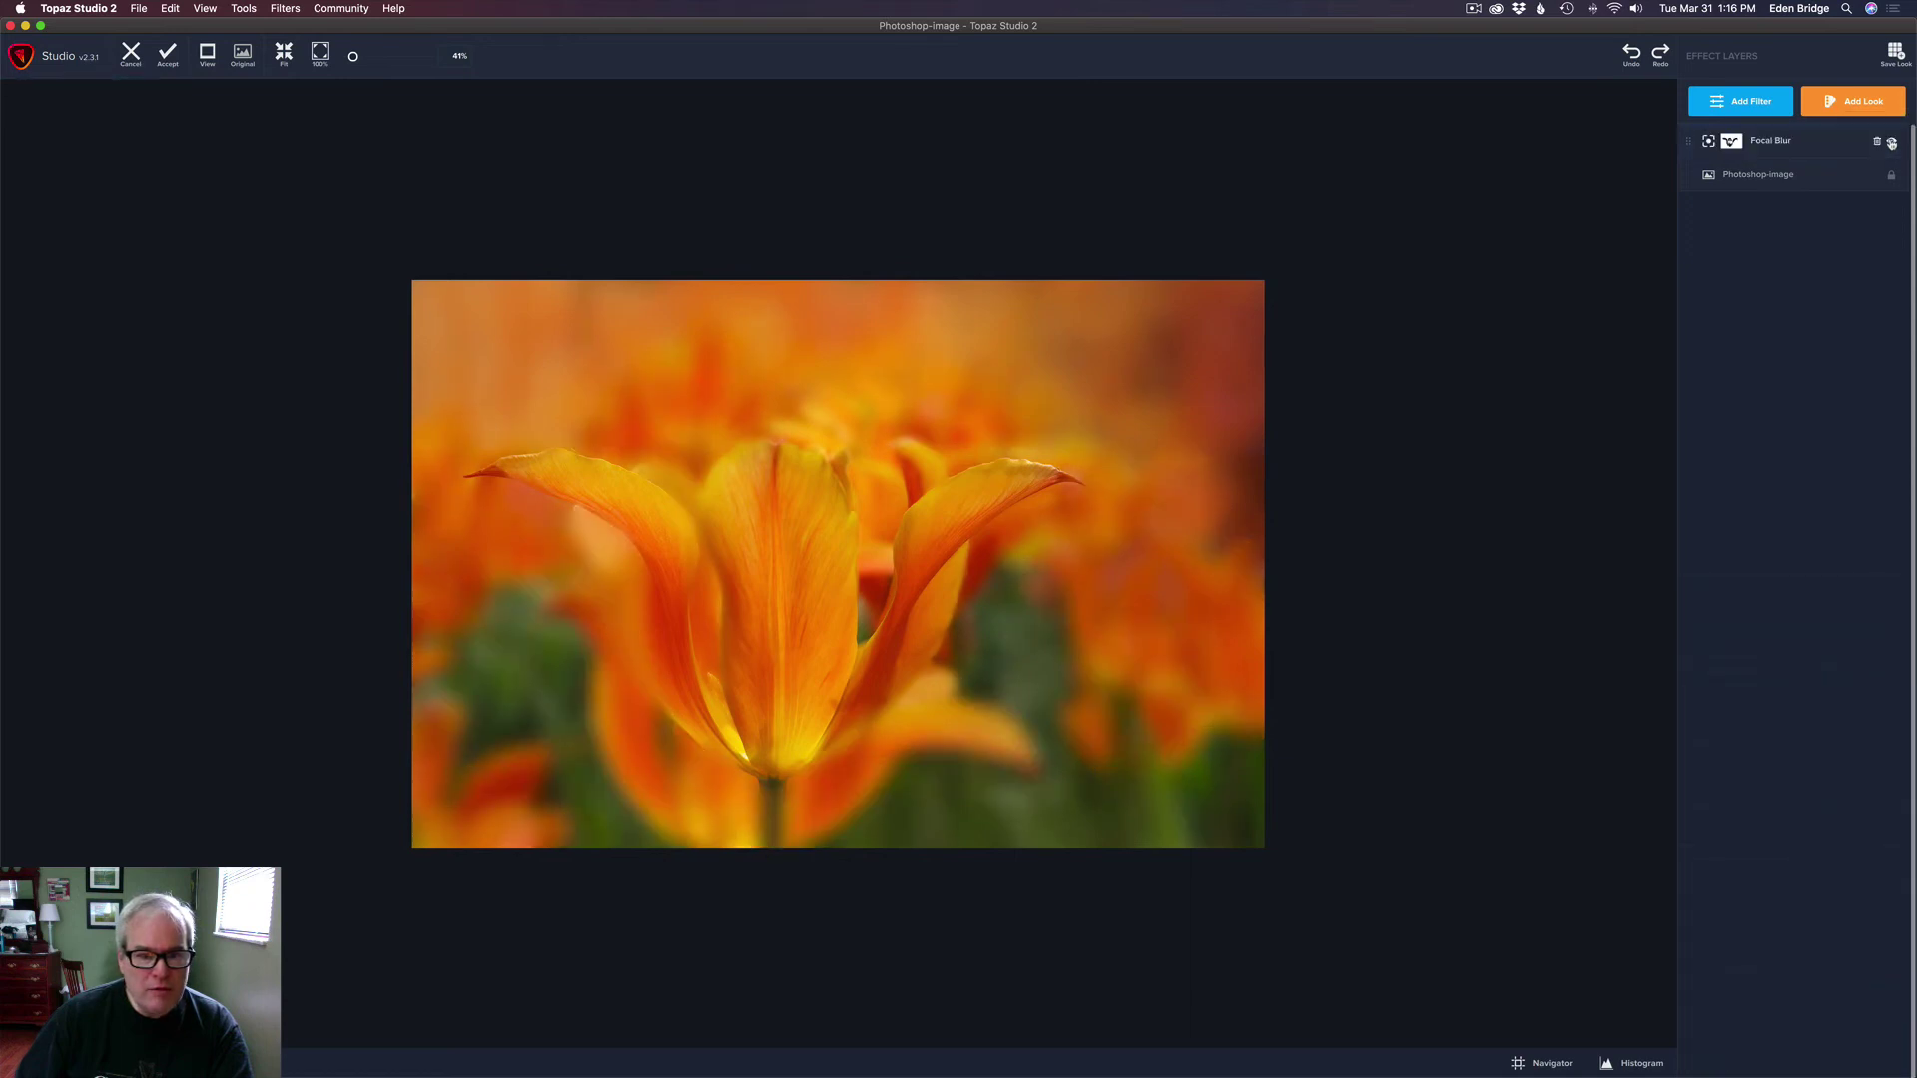
{"action": "left_click", "coordinate": [1892, 143]}
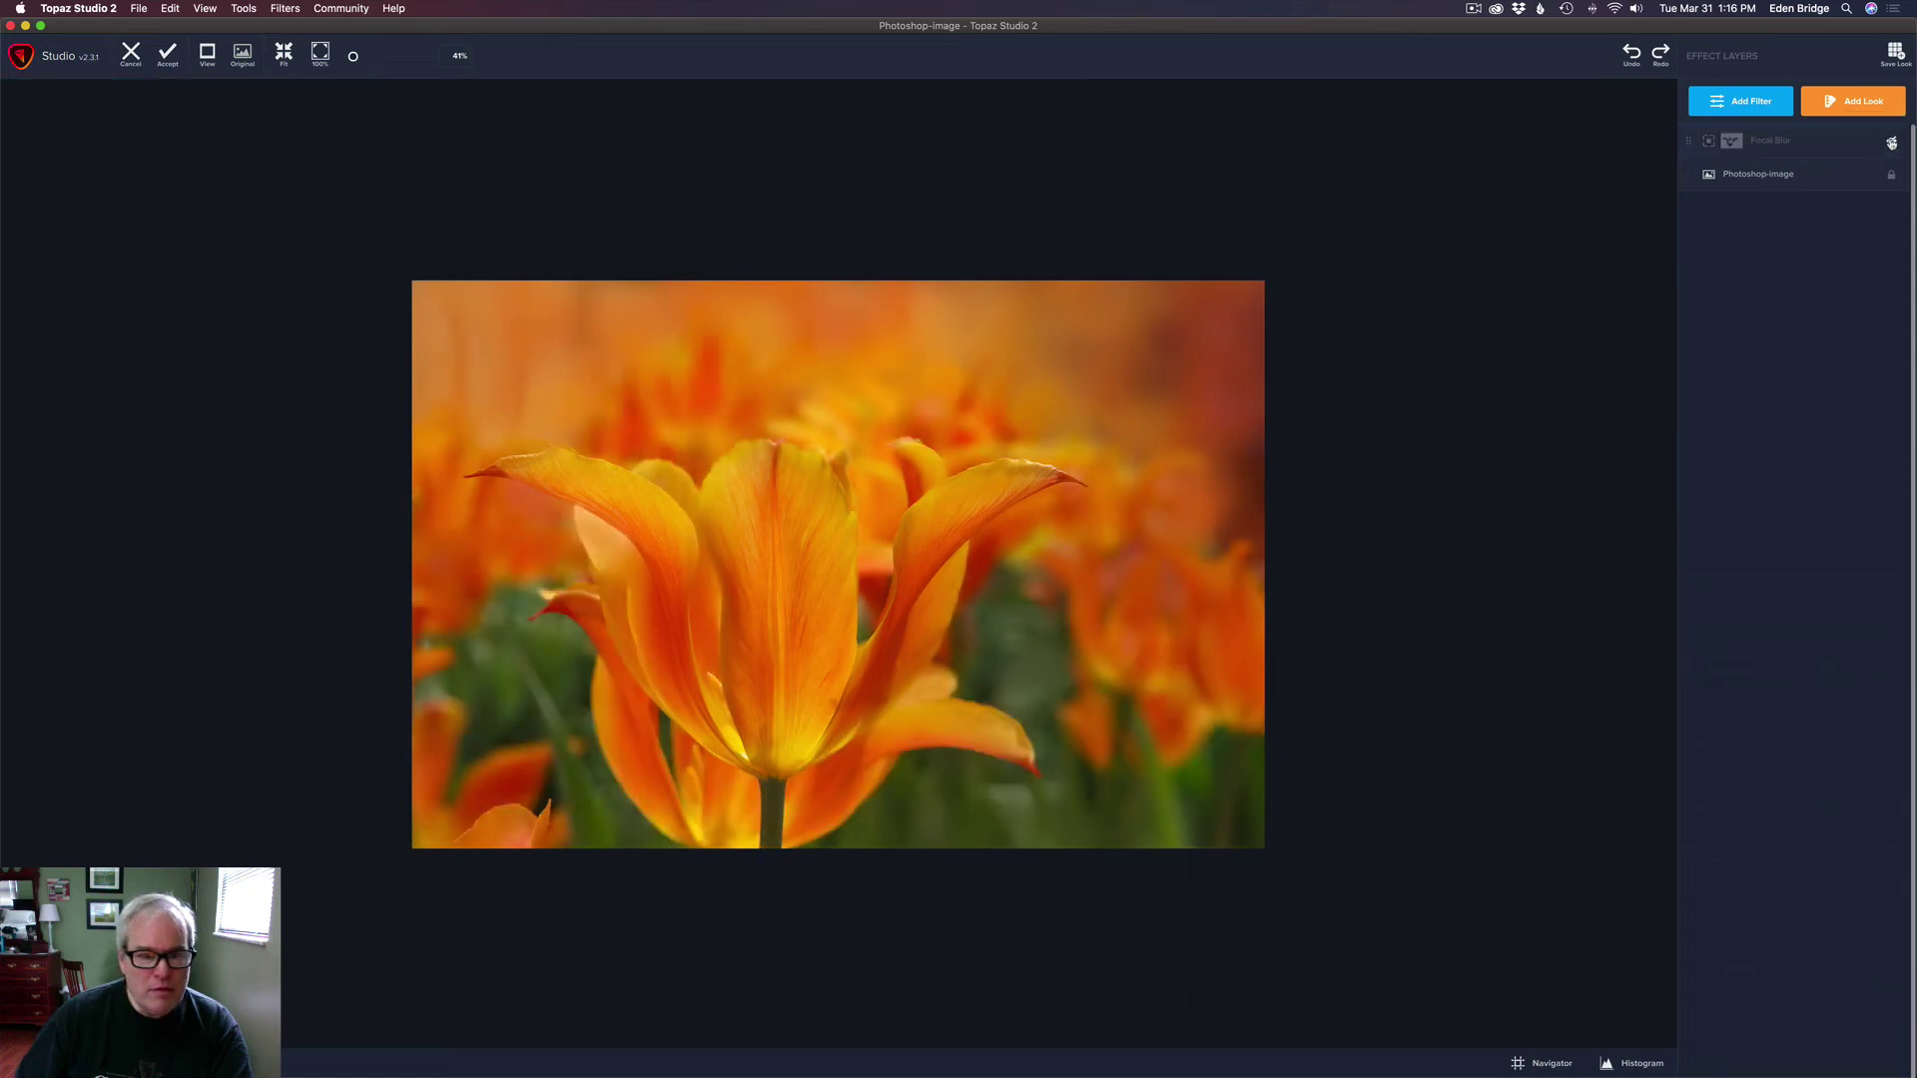
{"action": "left_click", "coordinate": [1892, 143]}
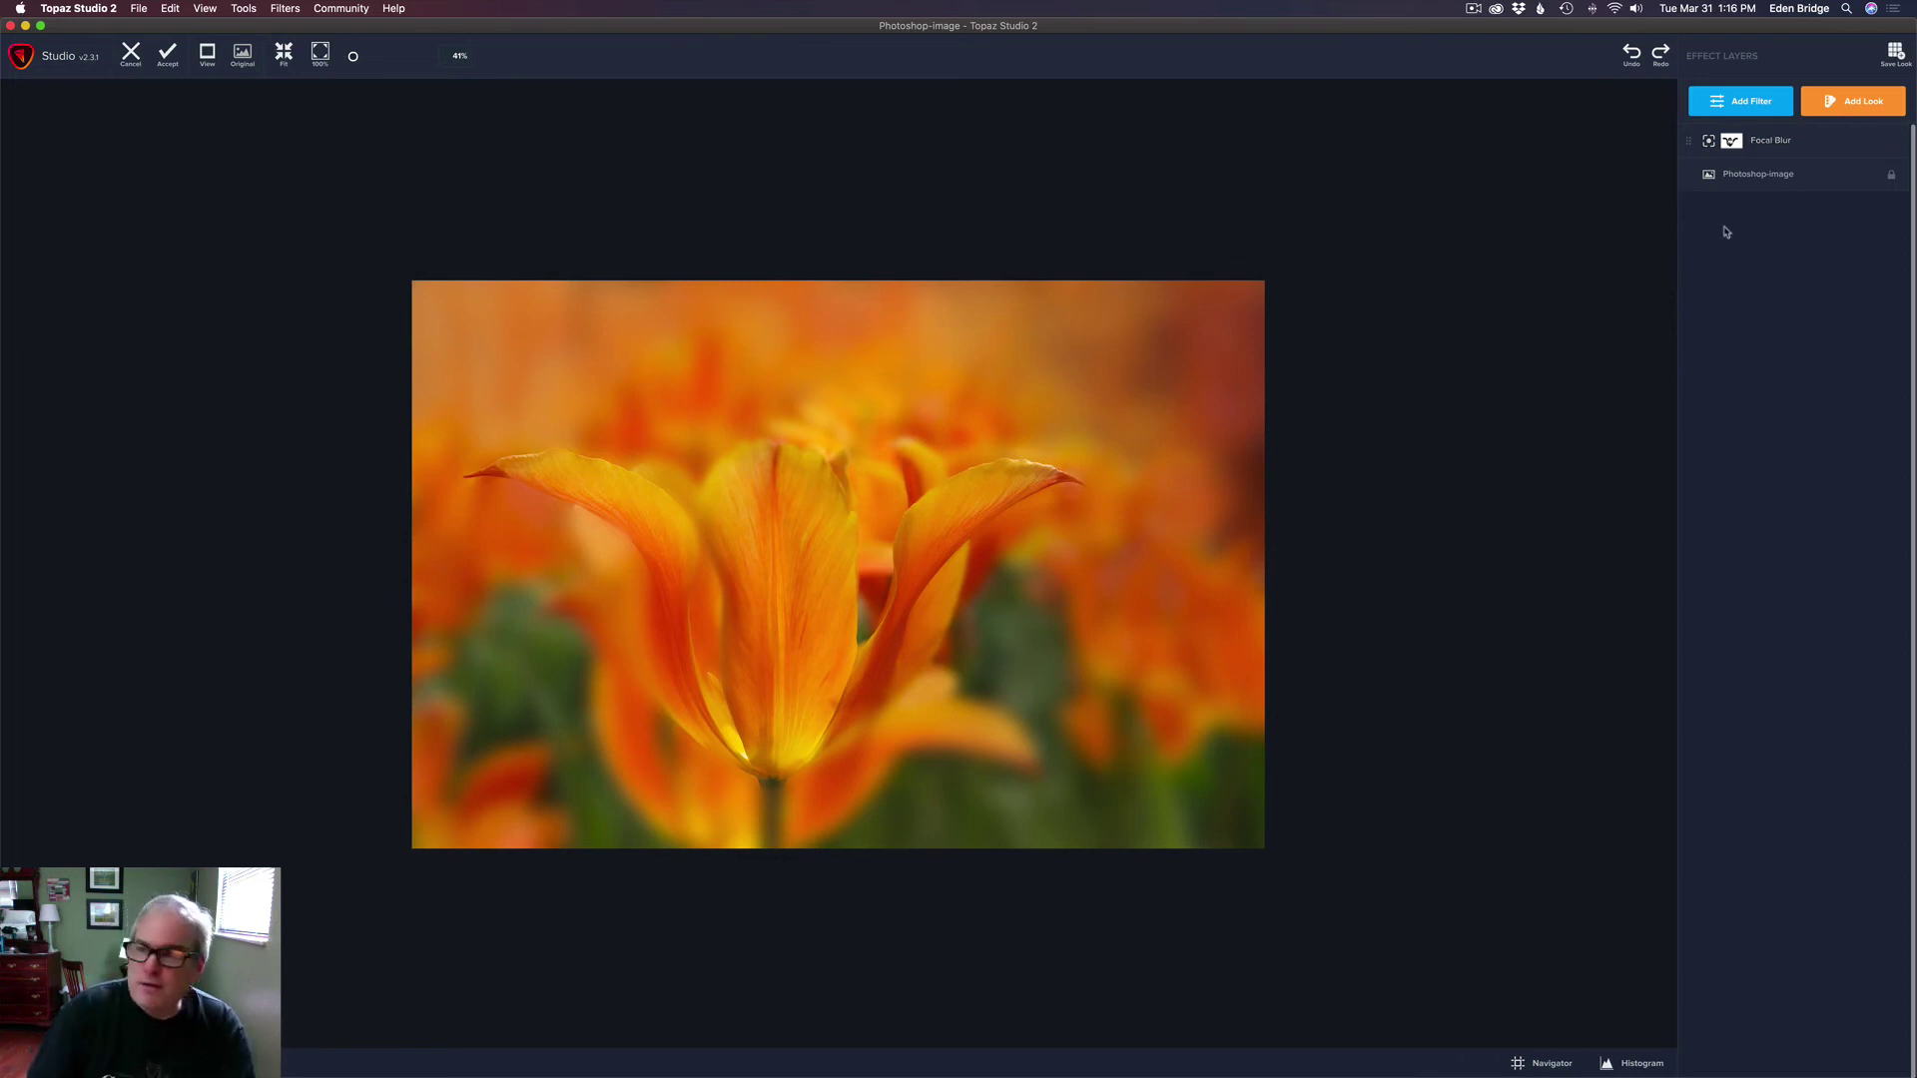
- Paint the central tulip's left petal out of the Focal Blur mask, enlarging the brush to 0.24 midway
{"action": "left_click", "coordinate": [1767, 141]}
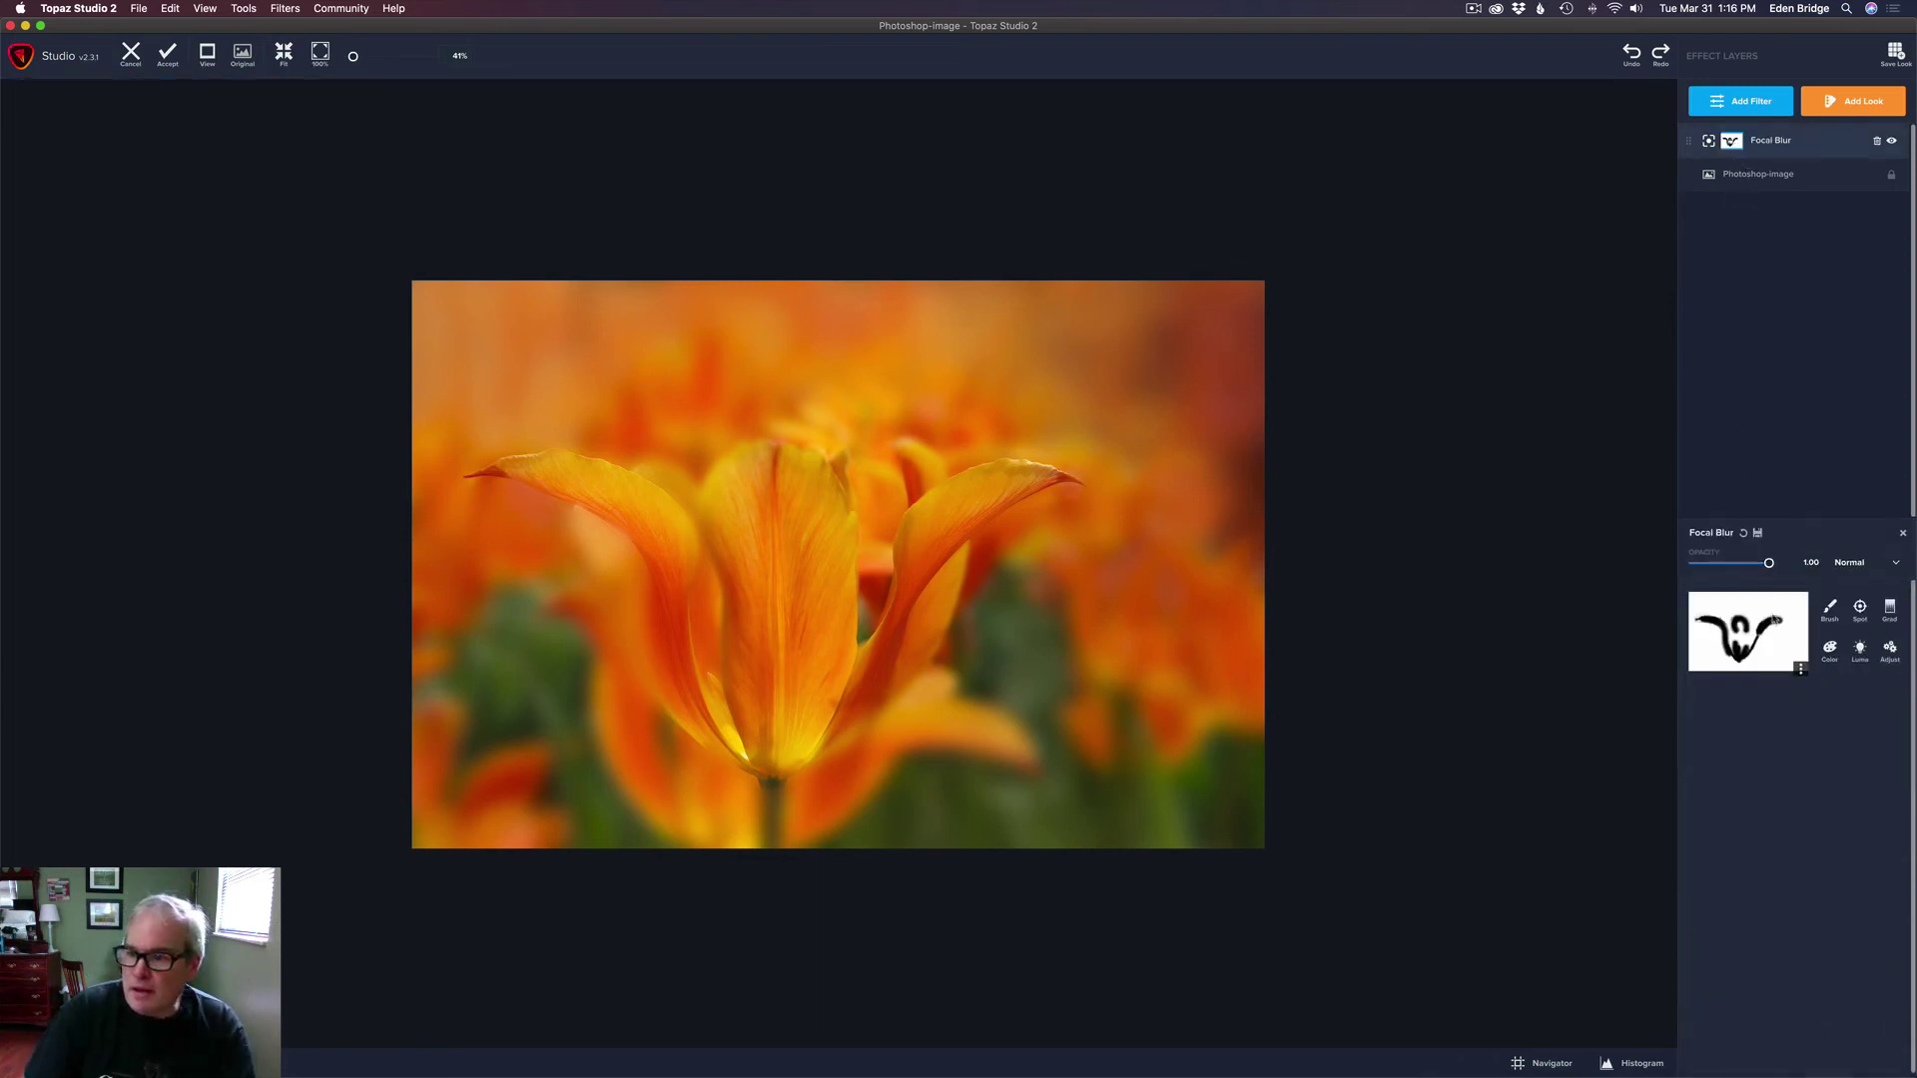
{"action": "left_click", "coordinate": [1829, 609]}
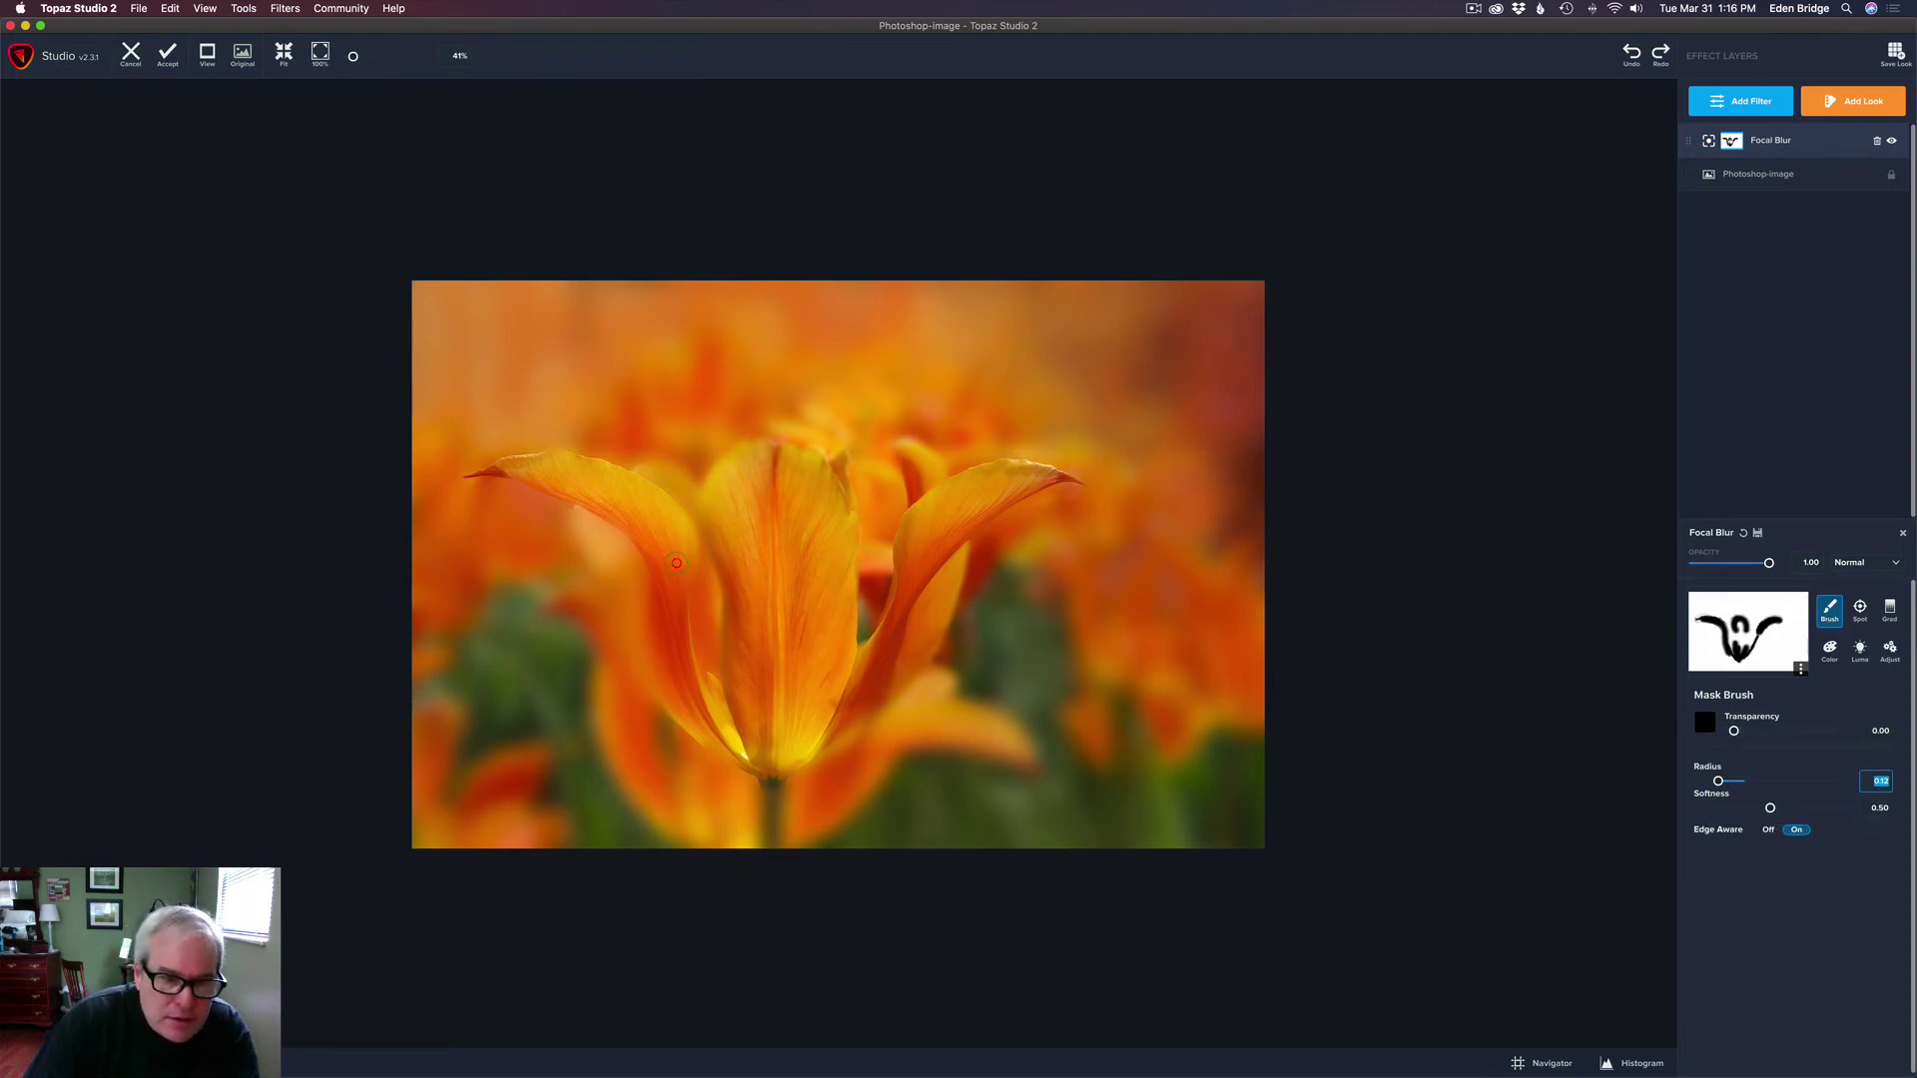
{"action": "mouse_move", "coordinate": [661, 552]}
{"action": "left_mouse_down"}
{"action": "mouse_move", "coordinate": [705, 744]}
{"action": "mouse_move", "coordinate": [678, 699]}
{"action": "mouse_move", "coordinate": [675, 607]}
{"action": "mouse_move", "coordinate": [724, 737]}
{"action": "mouse_move", "coordinate": [686, 682]}
{"action": "mouse_move", "coordinate": [702, 686]}
{"action": "mouse_move", "coordinate": [675, 576]}
{"action": "mouse_move", "coordinate": [698, 669]}
{"action": "mouse_move", "coordinate": [656, 575]}
{"action": "mouse_move", "coordinate": [676, 708]}
{"action": "mouse_move", "coordinate": [656, 676]}
{"action": "mouse_move", "coordinate": [650, 537]}
{"action": "left_mouse_up"}
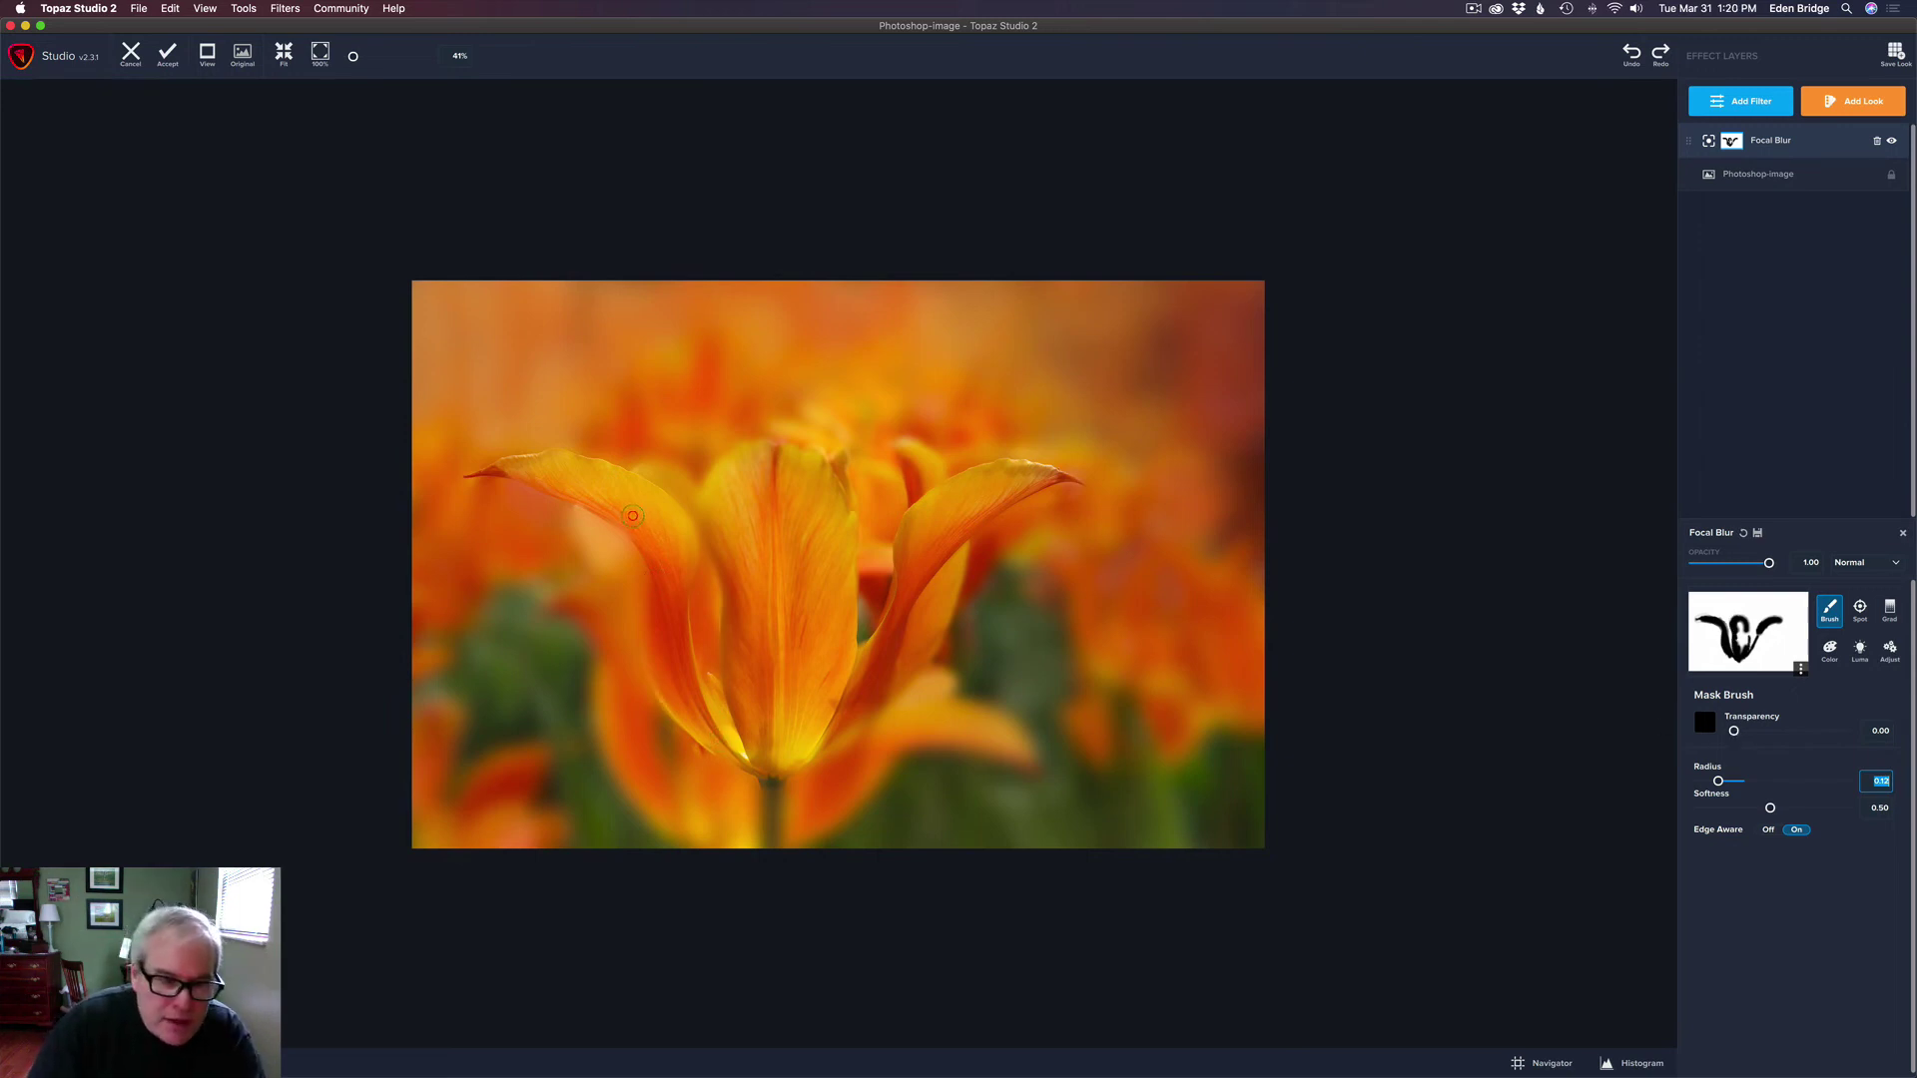
{"action": "key", "text": "bracketright"}
{"action": "key", "text": "bracketright"}
{"action": "key", "text": "bracketright"}
{"action": "mouse_move", "coordinate": [617, 499]}
{"action": "left_mouse_down"}
{"action": "mouse_move", "coordinate": [599, 534]}
{"action": "mouse_move", "coordinate": [614, 584]}
{"action": "mouse_move", "coordinate": [704, 728]}
{"action": "mouse_move", "coordinate": [649, 674]}
{"action": "mouse_move", "coordinate": [614, 537]}
{"action": "mouse_move", "coordinate": [636, 487]}
{"action": "mouse_move", "coordinate": [682, 524]}
{"action": "mouse_move", "coordinate": [647, 480]}
{"action": "mouse_move", "coordinate": [594, 519]}
{"action": "mouse_move", "coordinate": [581, 559]}
{"action": "mouse_move", "coordinate": [624, 654]}
{"action": "mouse_move", "coordinate": [647, 530]}
{"action": "mouse_move", "coordinate": [679, 589]}
{"action": "mouse_move", "coordinate": [692, 564]}
{"action": "mouse_move", "coordinate": [741, 740]}
{"action": "mouse_move", "coordinate": [709, 556]}
{"action": "mouse_move", "coordinate": [741, 661]}
{"action": "left_mouse_up"}
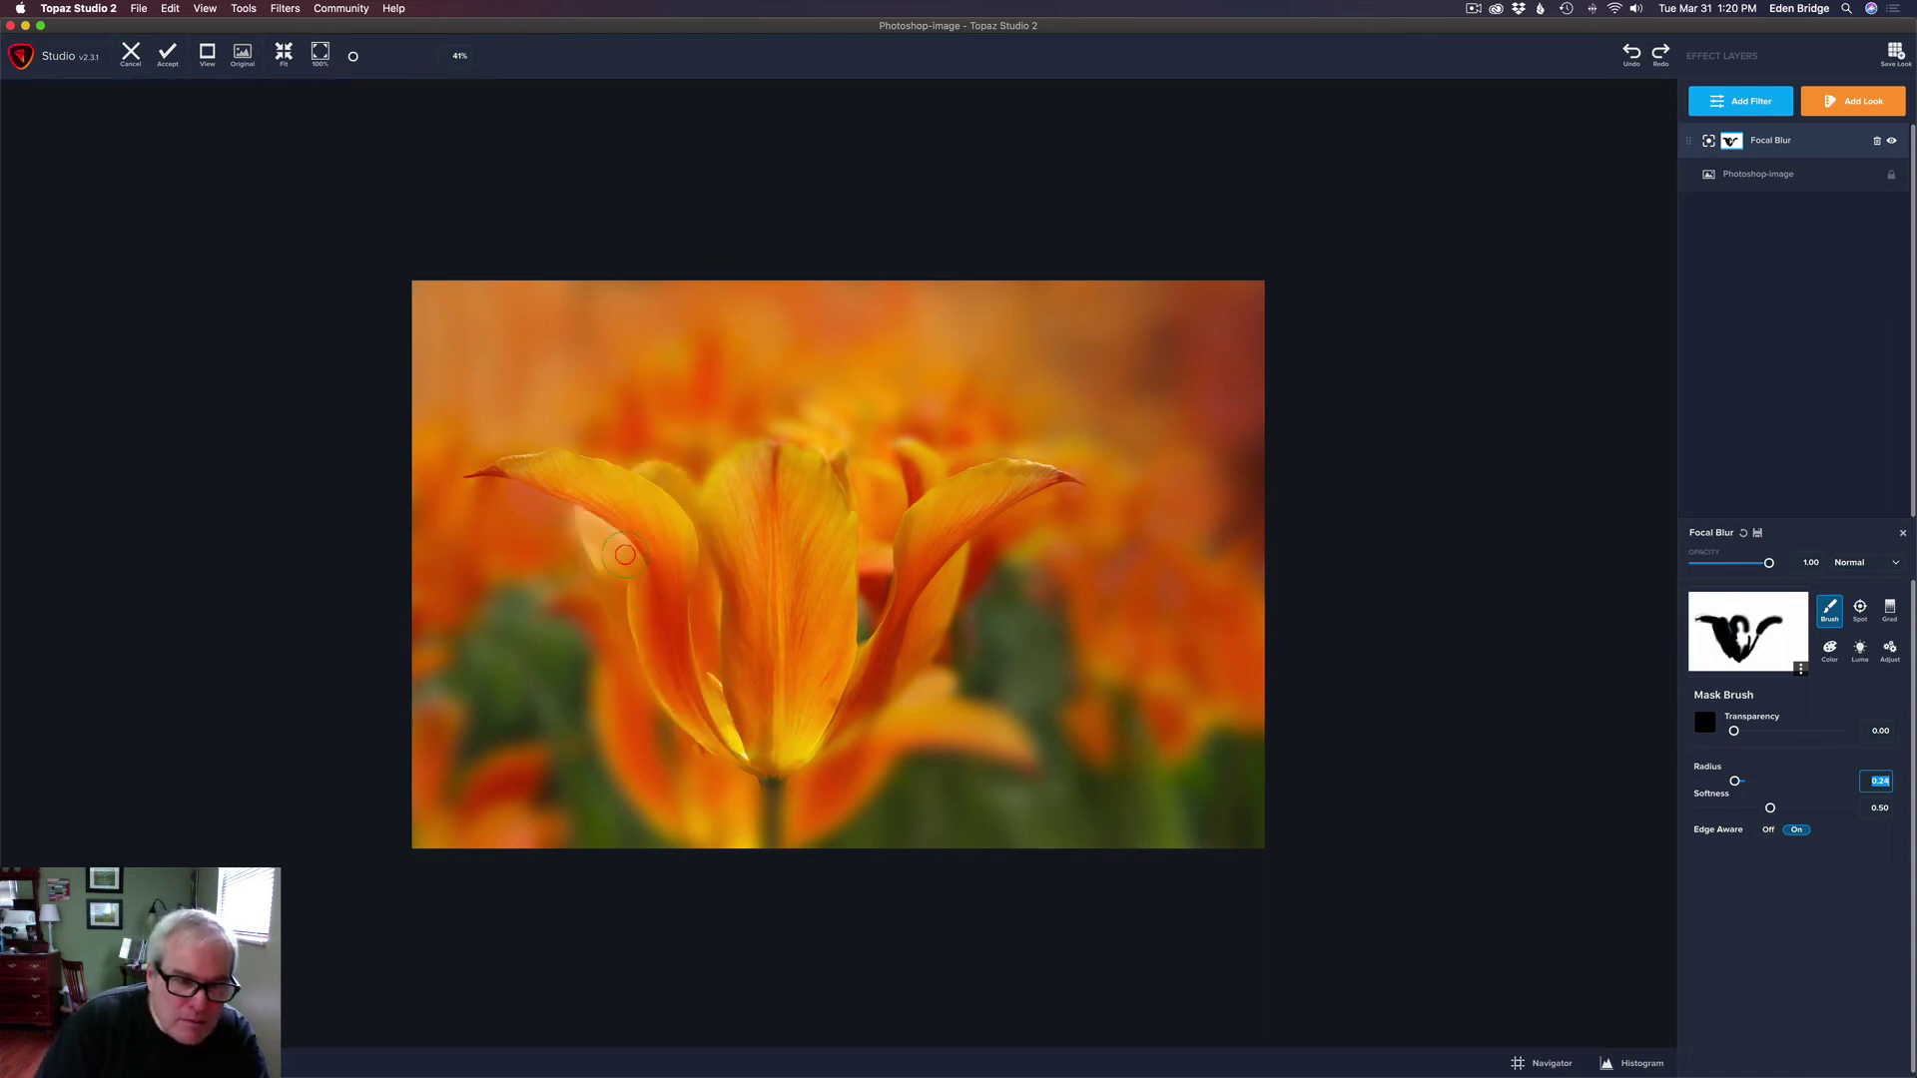
{"action": "mouse_move", "coordinate": [624, 554]}
{"action": "left_mouse_down"}
{"action": "mouse_move", "coordinate": [597, 504]}
{"action": "mouse_move", "coordinate": [634, 594]}
{"action": "mouse_move", "coordinate": [639, 479]}
{"action": "mouse_move", "coordinate": [664, 494]}
{"action": "left_mouse_up"}
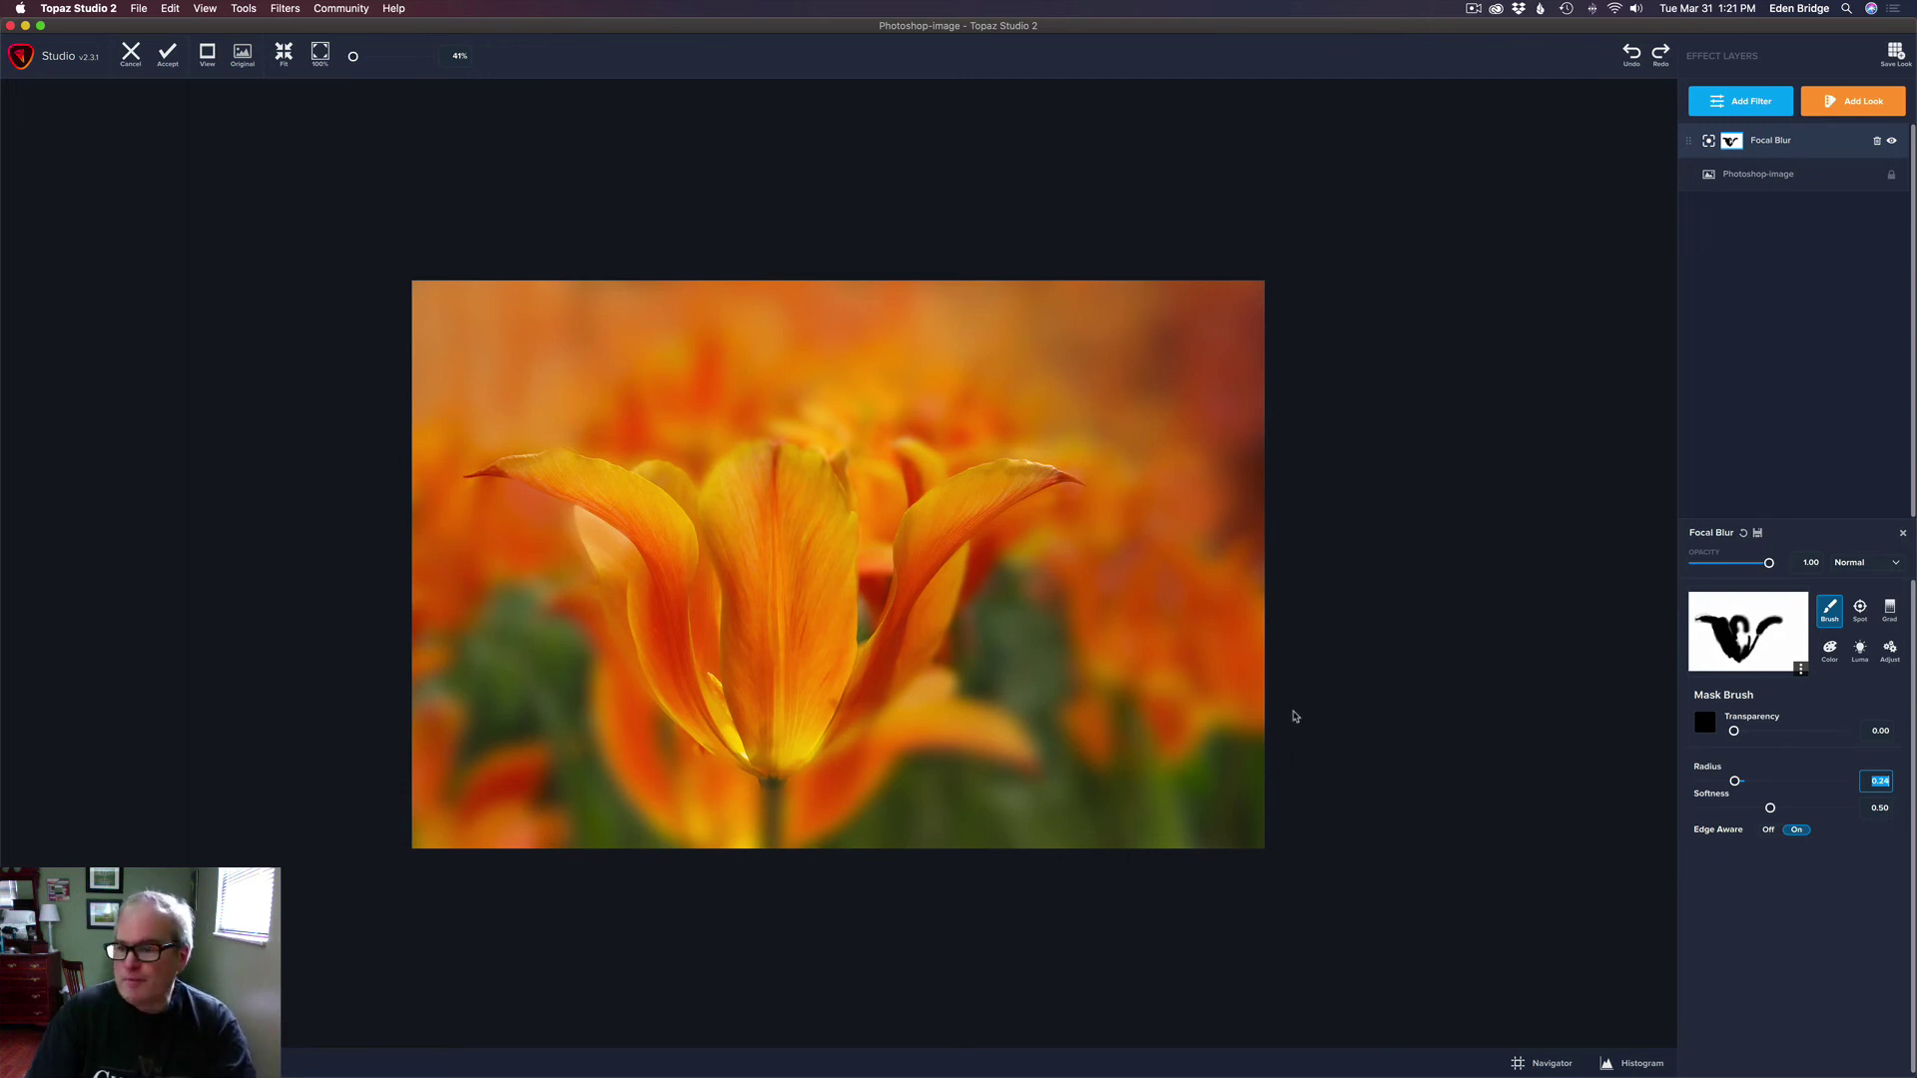
- After comparing the blur off and on, mask the small back petal sharp with a 0.13 radius brush
{"action": "left_click", "coordinate": [1891, 143]}
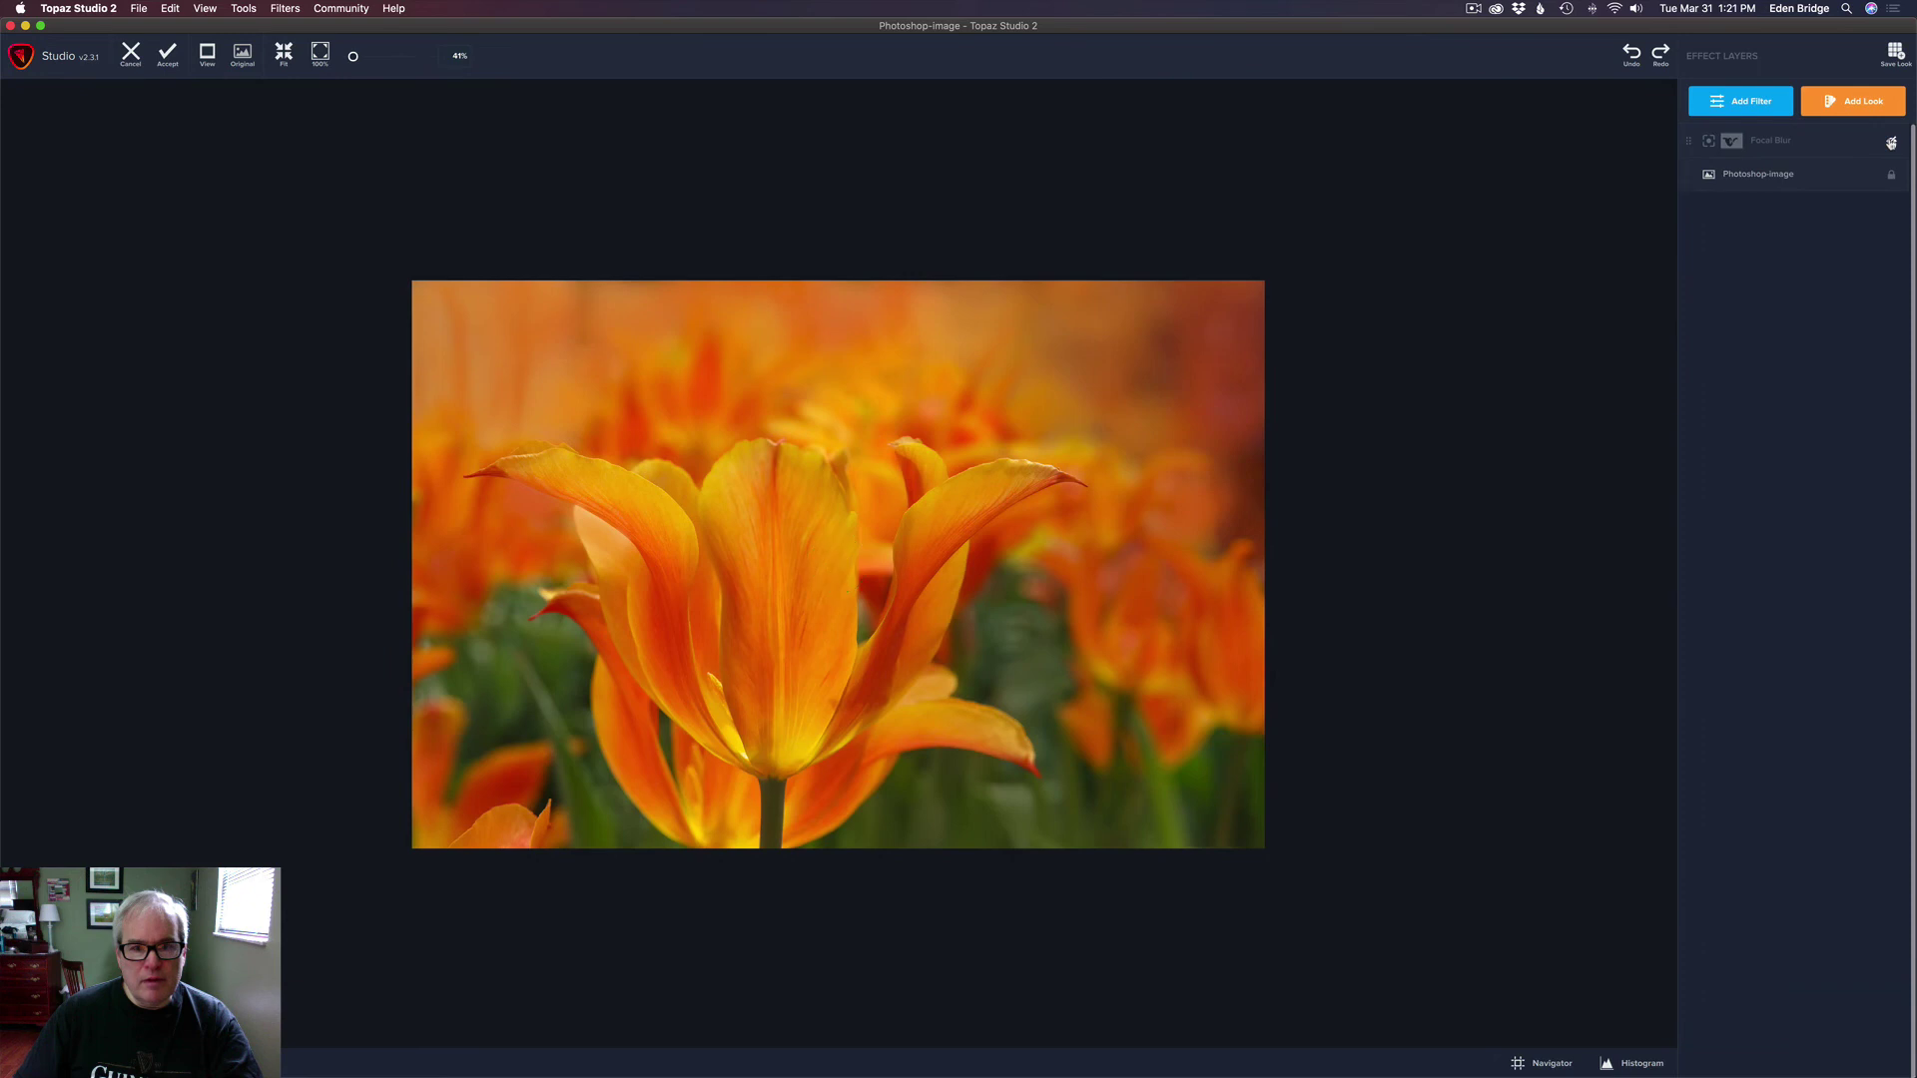
{"action": "left_click", "coordinate": [1891, 143]}
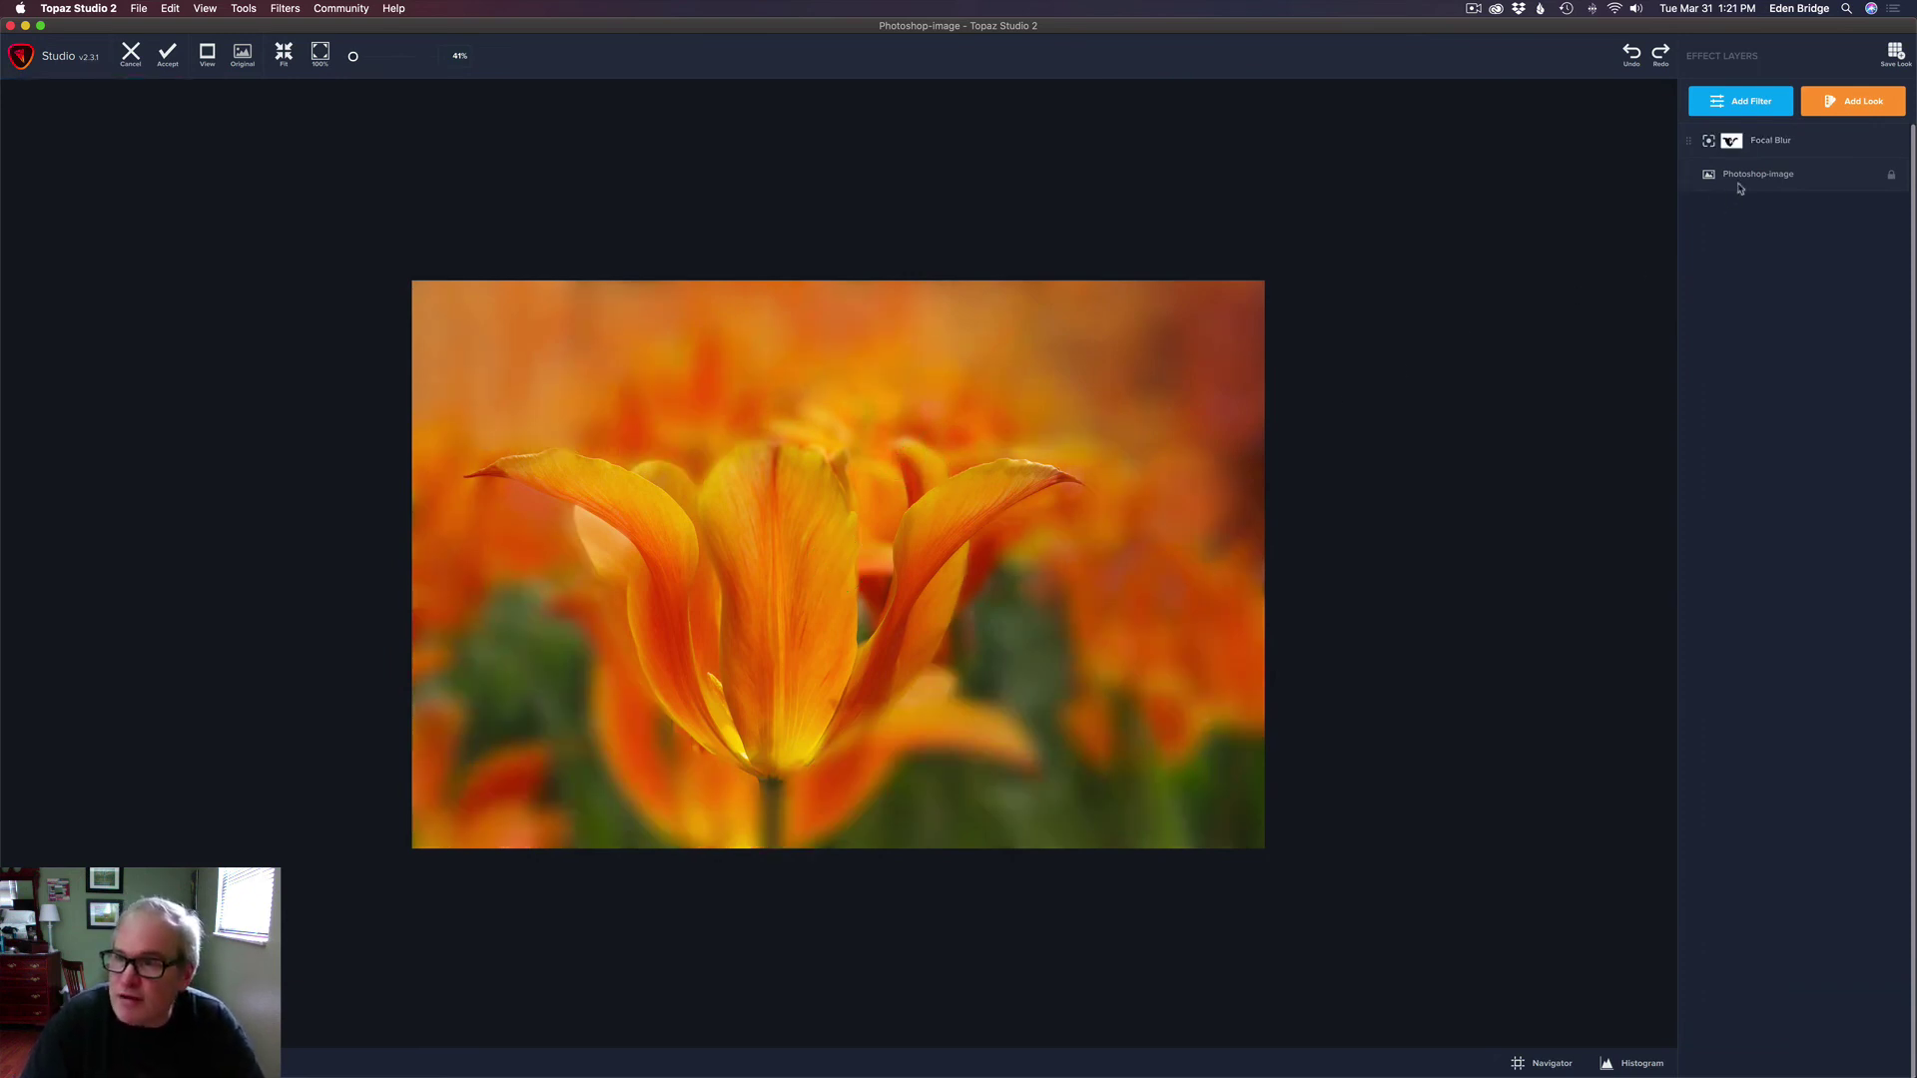
{"action": "left_click", "coordinate": [1762, 141]}
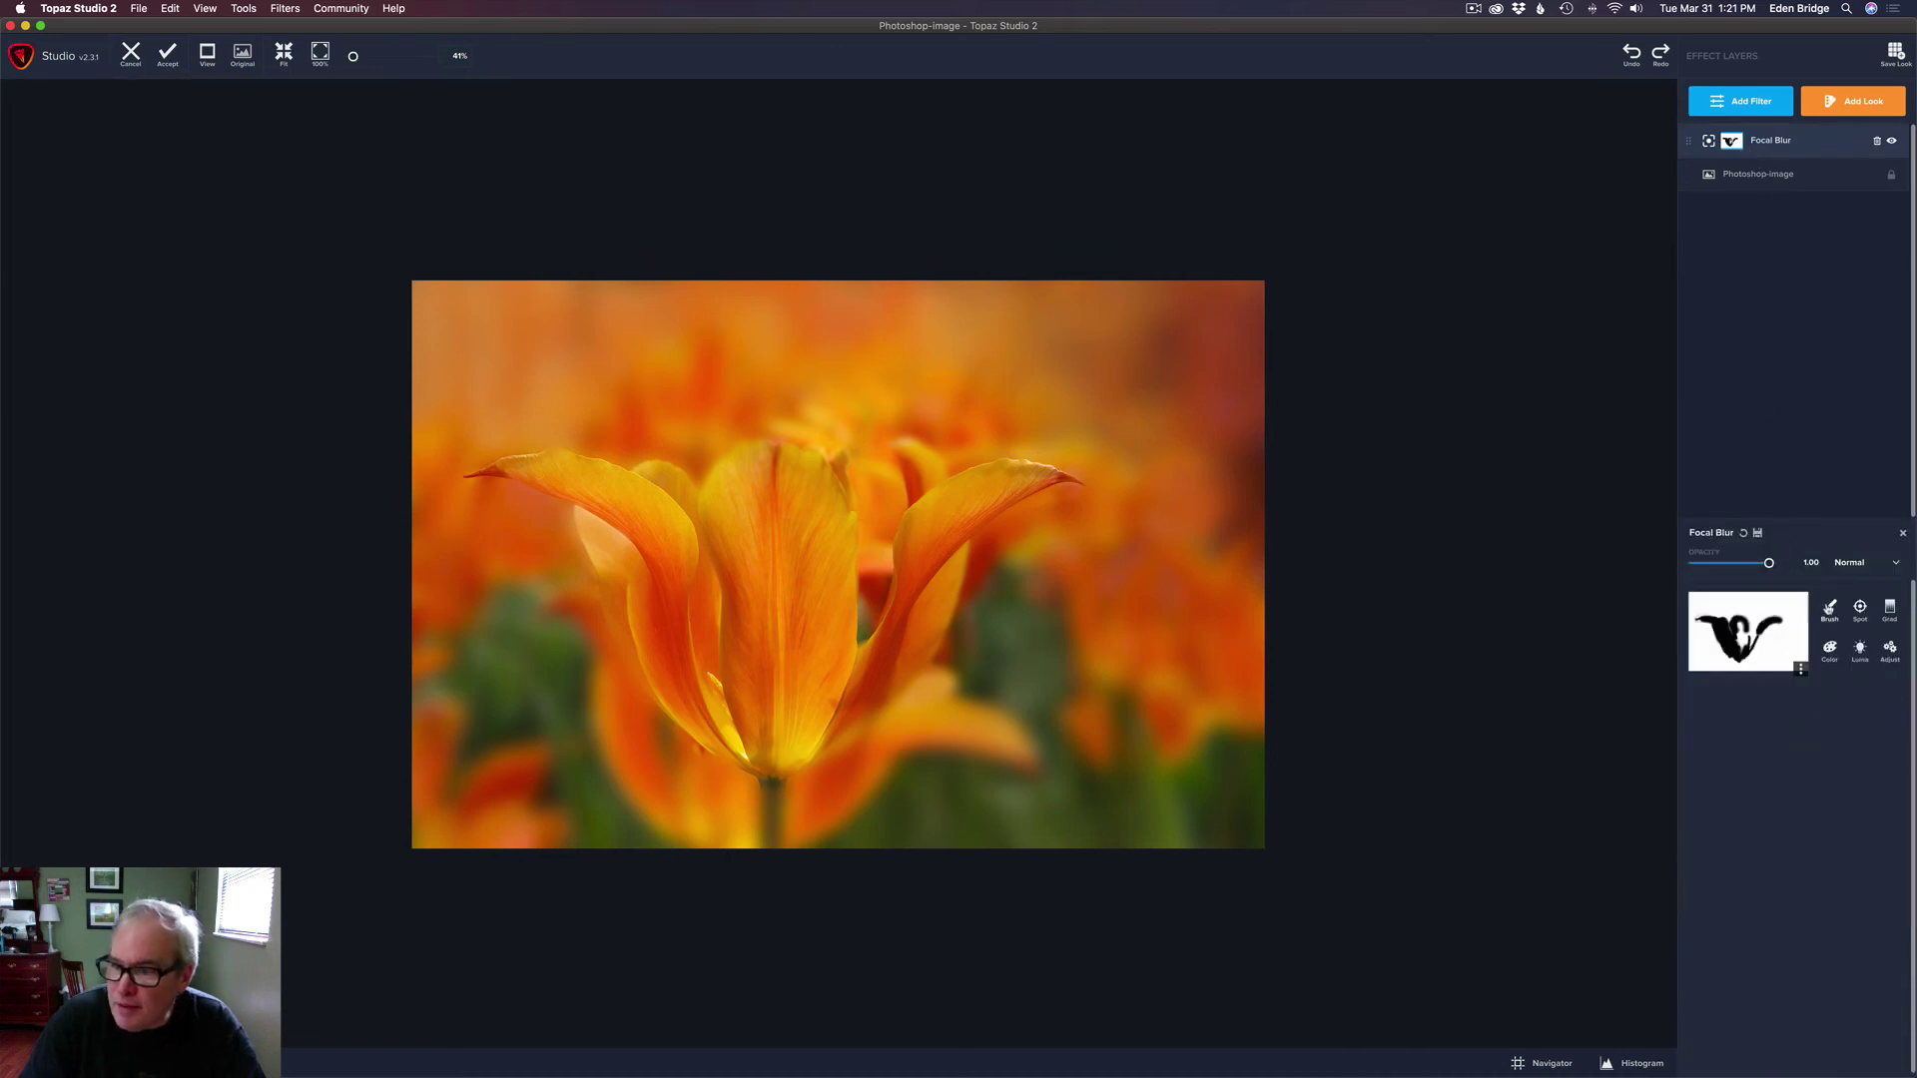
{"action": "left_click", "coordinate": [1829, 609]}
{"action": "left_click_drag", "start_coordinate": [1735, 780], "coordinate": [1718, 781]}
{"action": "mouse_move", "coordinate": [913, 451]}
{"action": "left_mouse_down"}
{"action": "mouse_move", "coordinate": [920, 519]}
{"action": "mouse_move", "coordinate": [914, 451]}
{"action": "mouse_move", "coordinate": [934, 479]}
{"action": "mouse_move", "coordinate": [938, 510]}
{"action": "mouse_move", "coordinate": [902, 446]}
{"action": "mouse_move", "coordinate": [939, 469]}
{"action": "mouse_move", "coordinate": [942, 512]}
{"action": "mouse_move", "coordinate": [916, 504]}
{"action": "mouse_move", "coordinate": [913, 451]}
{"action": "mouse_move", "coordinate": [936, 586]}
{"action": "mouse_move", "coordinate": [892, 675]}
{"action": "left_mouse_up"}
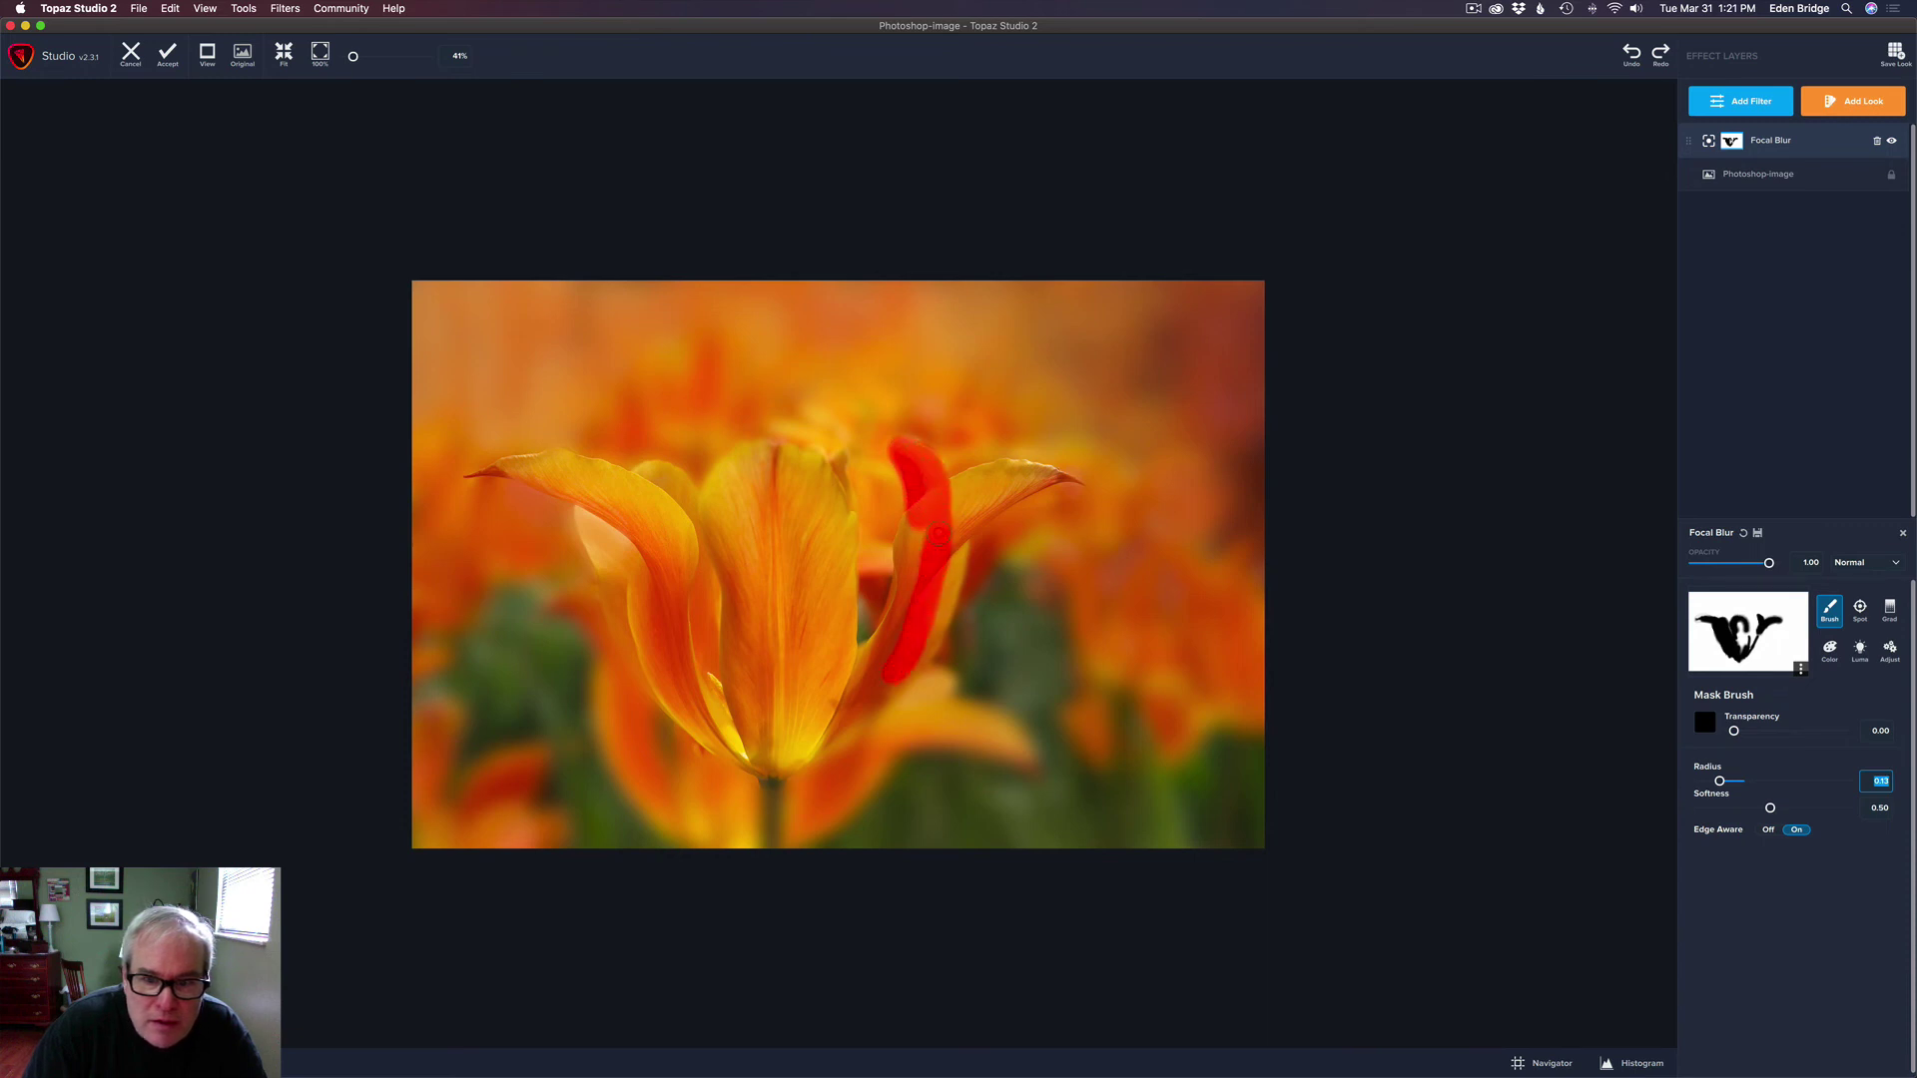
{"action": "mouse_move", "coordinate": [939, 536]}
{"action": "left_mouse_down"}
{"action": "mouse_move", "coordinate": [954, 584]}
{"action": "mouse_move", "coordinate": [924, 658]}
{"action": "mouse_move", "coordinate": [844, 721]}
{"action": "mouse_move", "coordinate": [893, 627]}
{"action": "mouse_move", "coordinate": [811, 729]}
{"action": "left_mouse_up"}
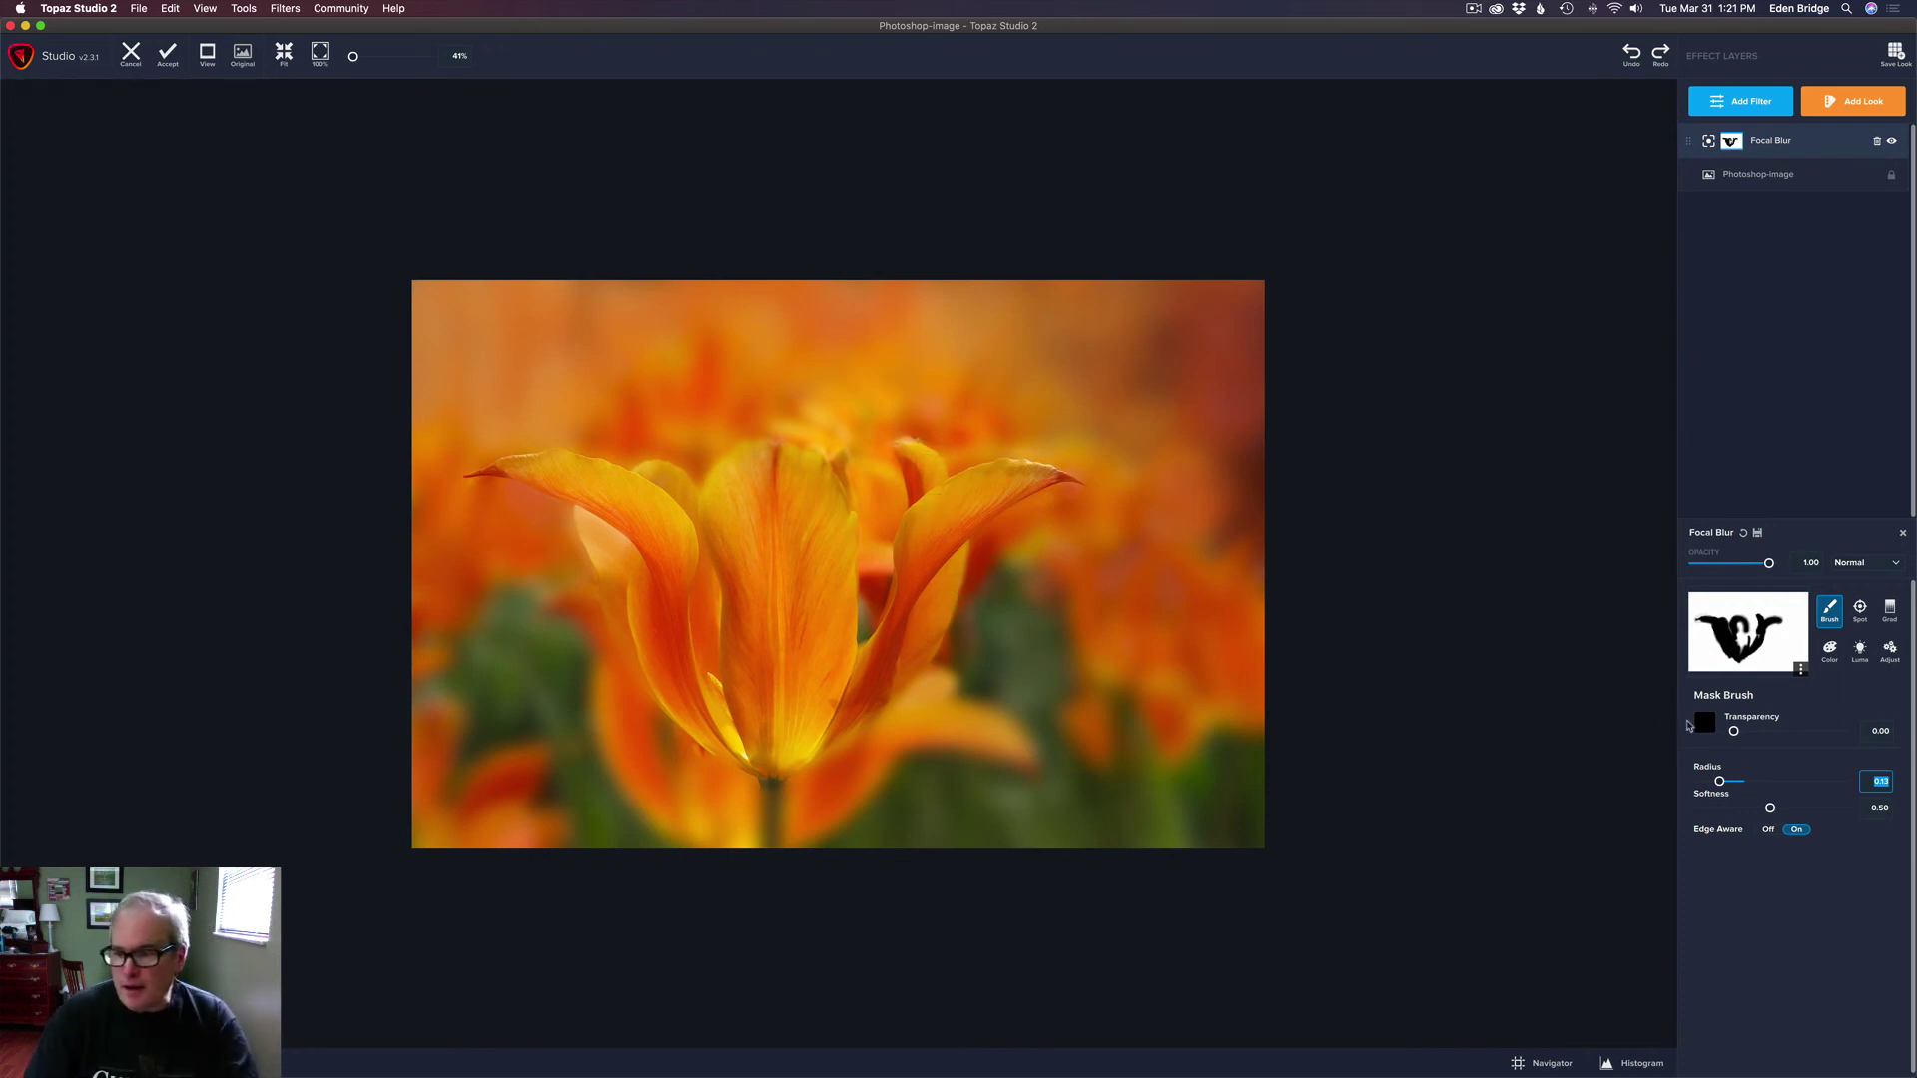
- Restore blur on that petal's small edge using a 0.07 radius brush
{"action": "left_click", "coordinate": [1704, 722]}
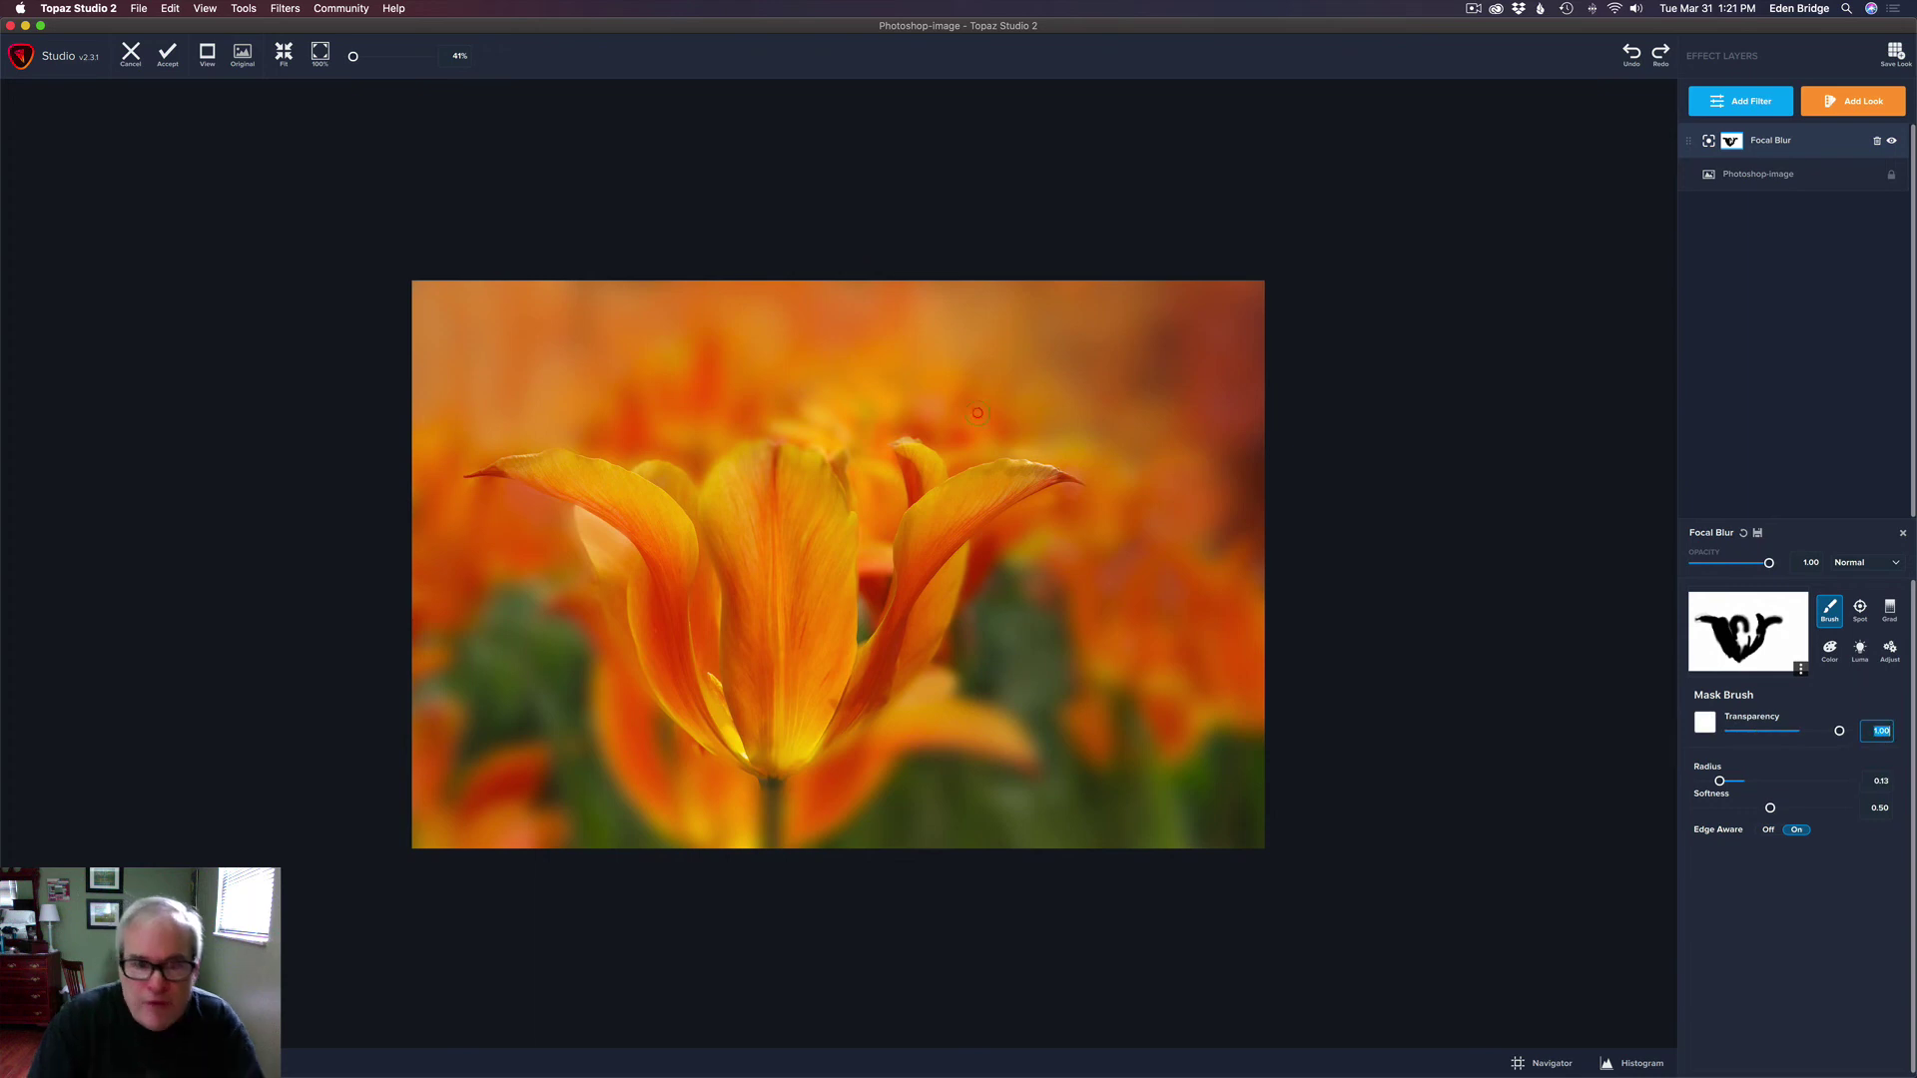
{"action": "left_click_drag", "start_coordinate": [1719, 781], "coordinate": [1711, 781]}
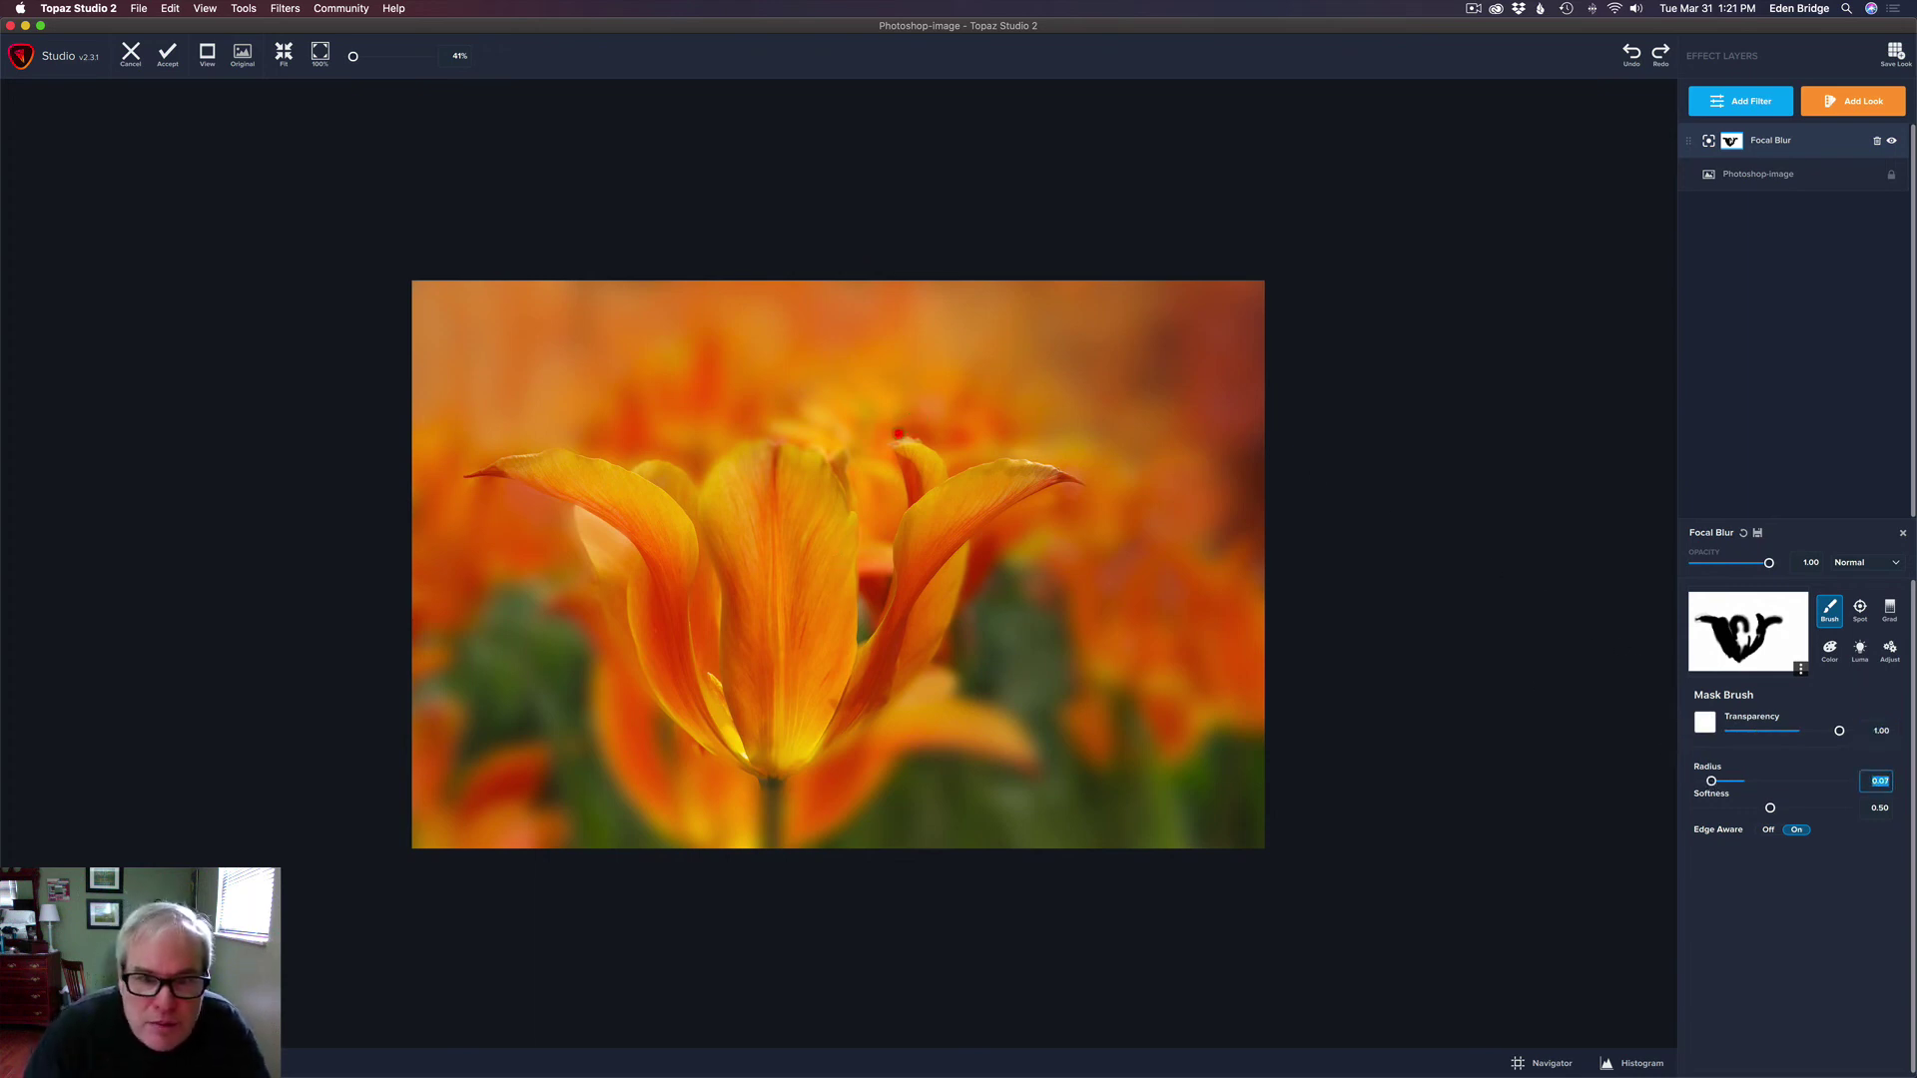
{"action": "left_click_drag", "start_coordinate": [911, 432], "coordinate": [934, 438]}
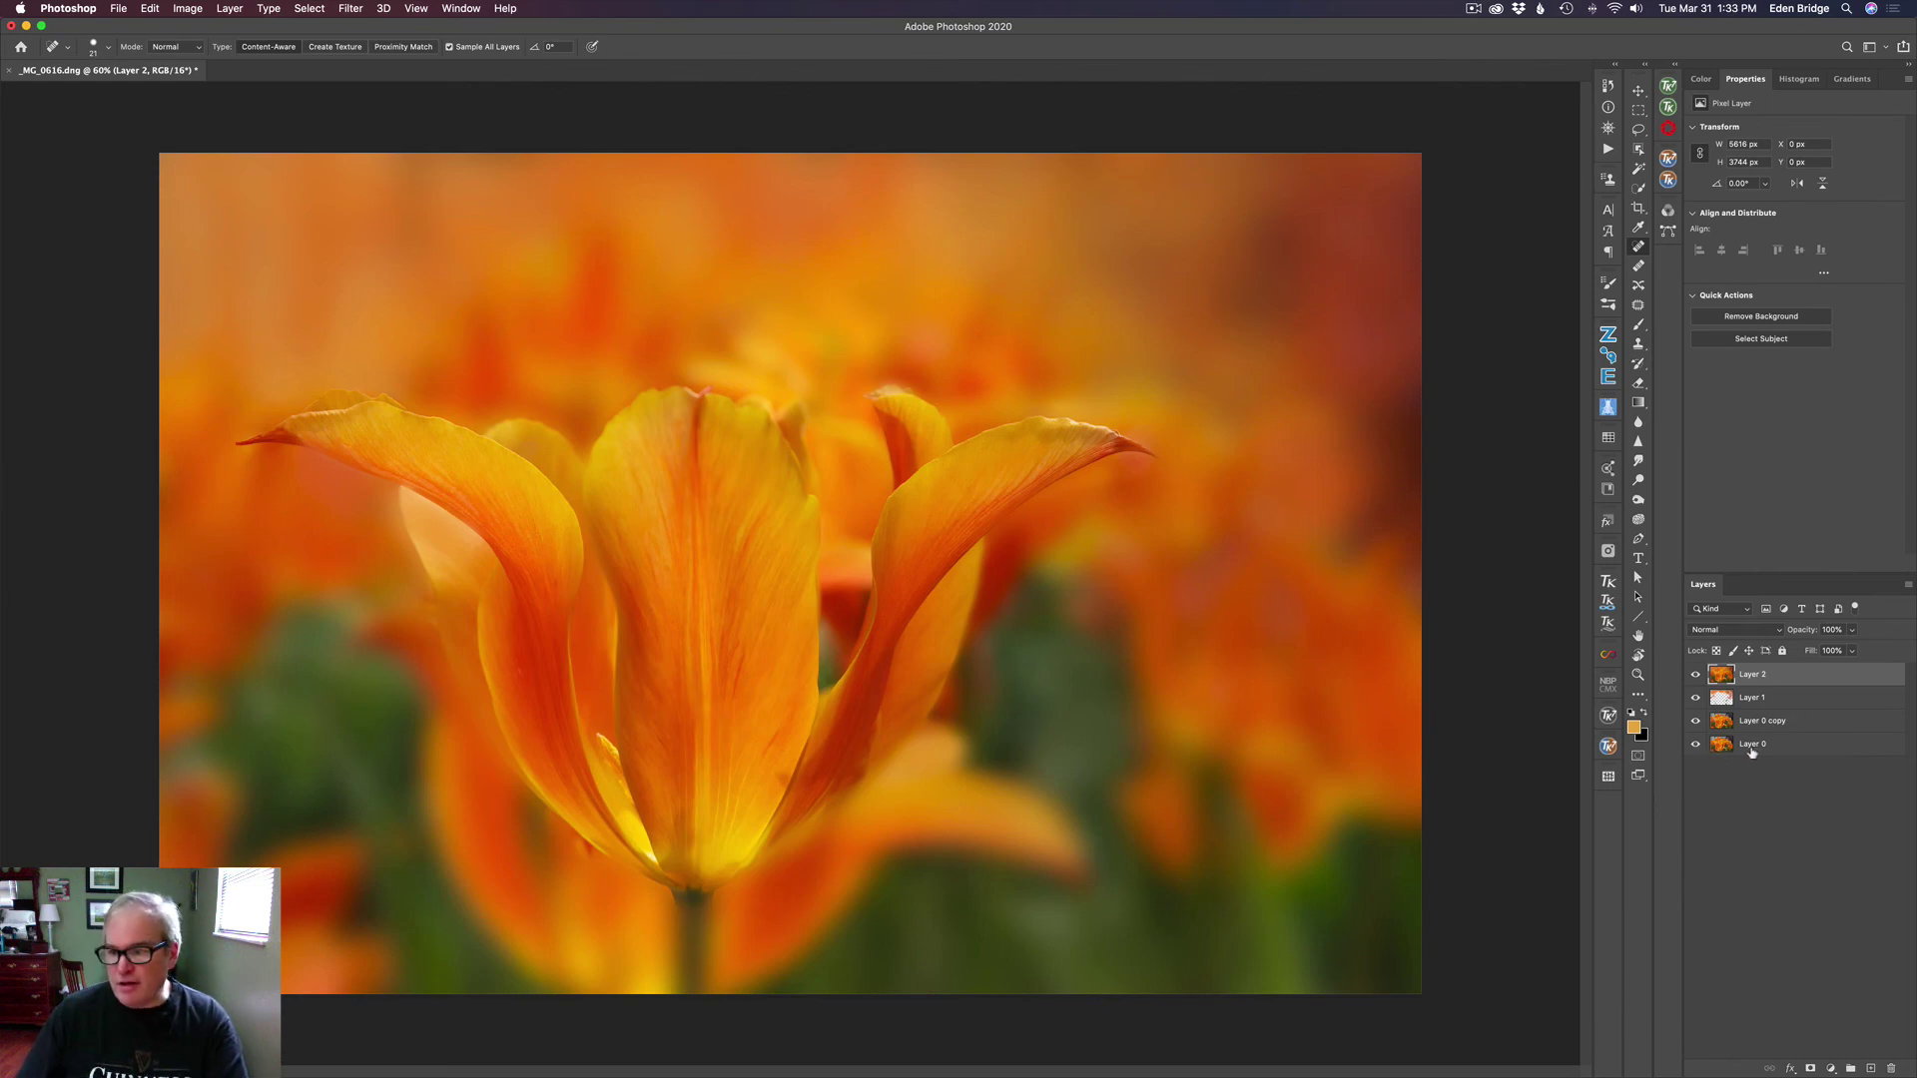
- Alt-click Layer 0's eye icon twice to compare the original photo with the blurred composite
{"action": "left_click", "coordinate": [1695, 745], "text": "alt"}
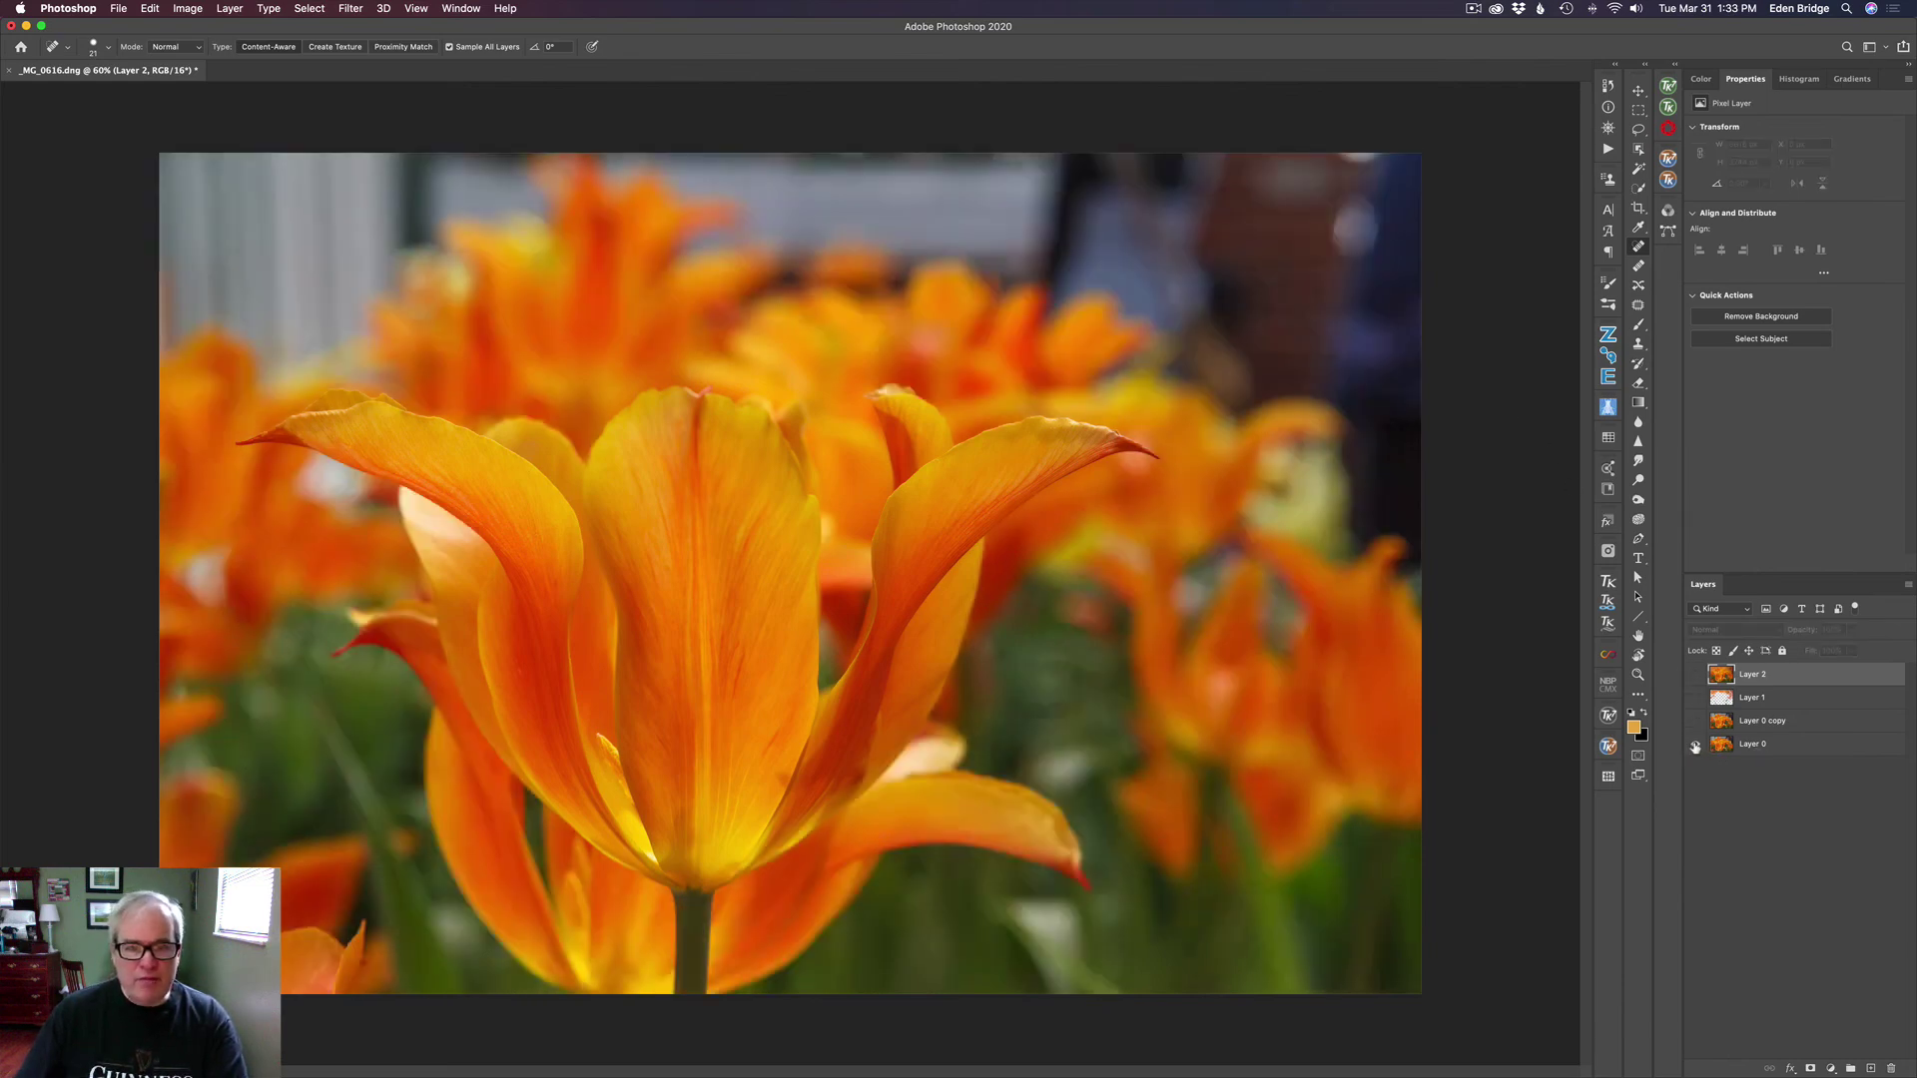
{"action": "left_click", "coordinate": [1696, 745], "text": "alt"}
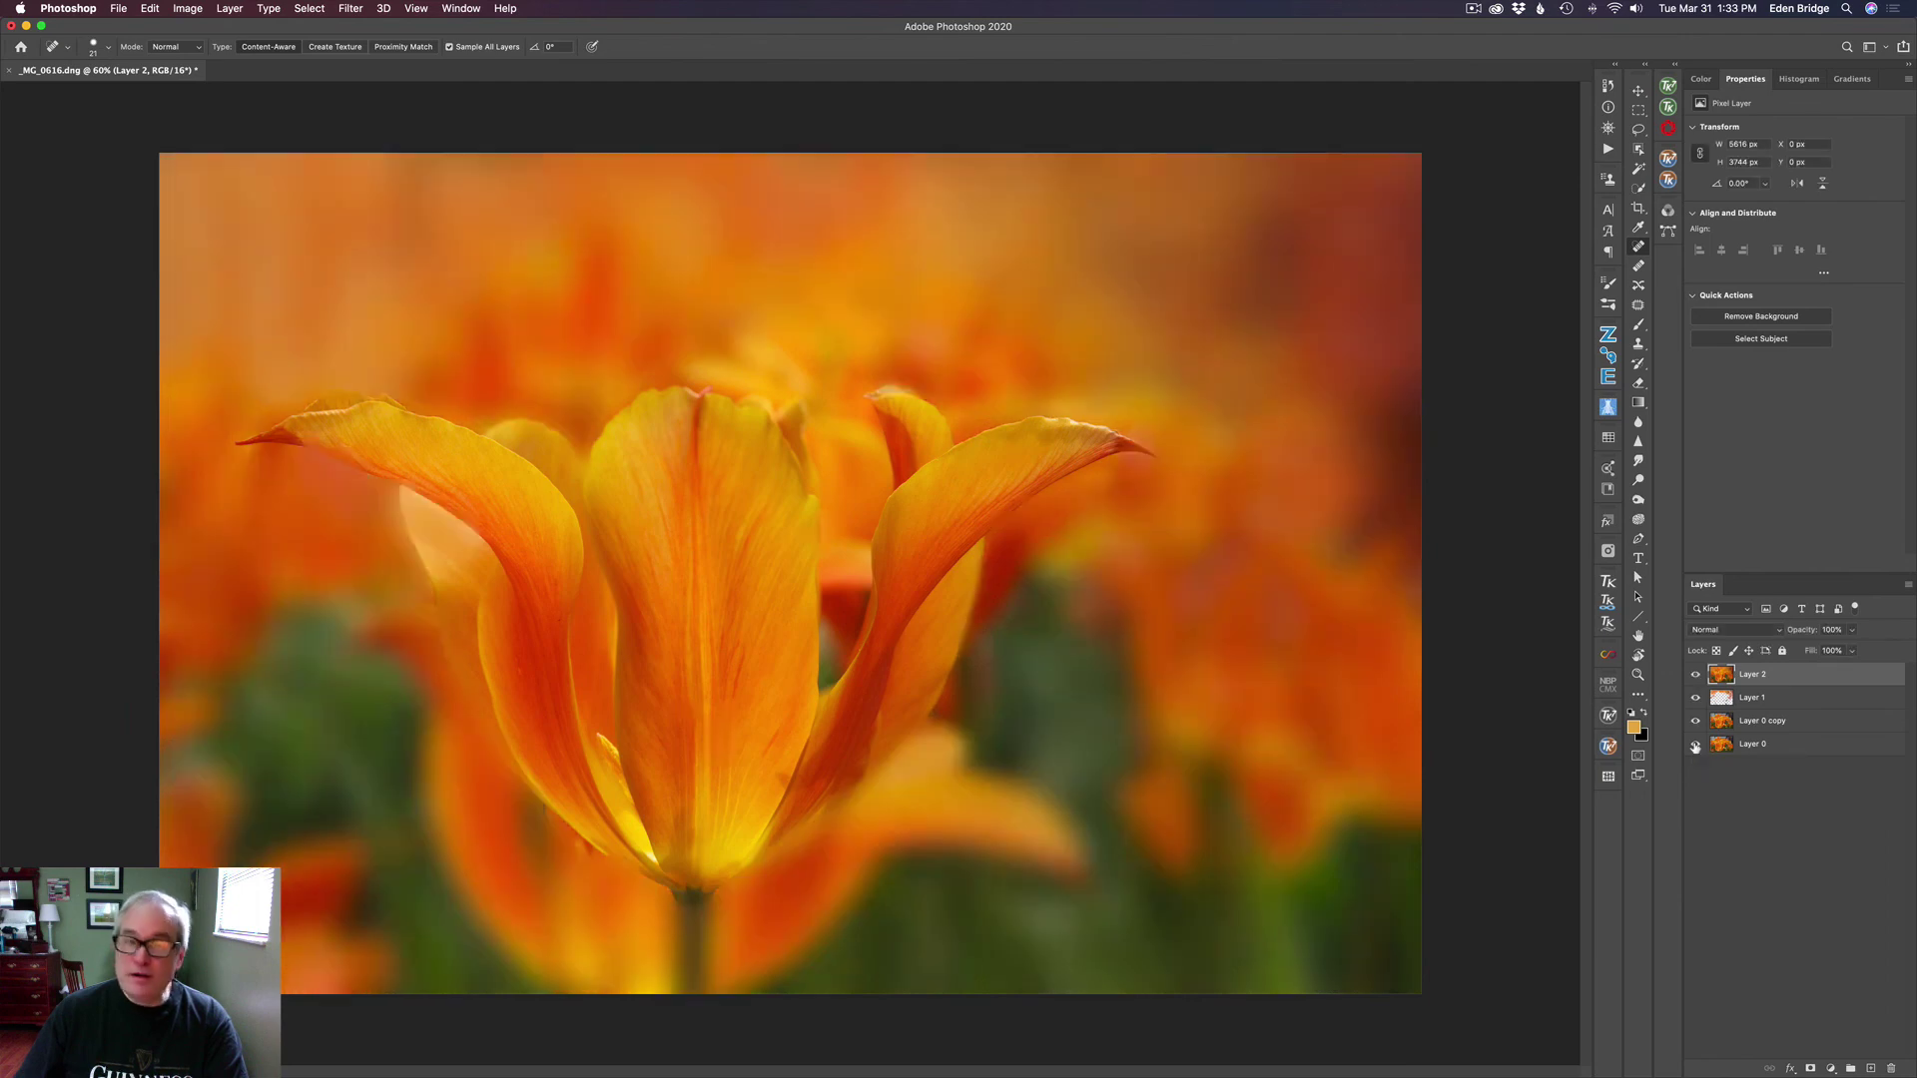
{"action": "left_click", "coordinate": [1695, 745], "text": "alt"}
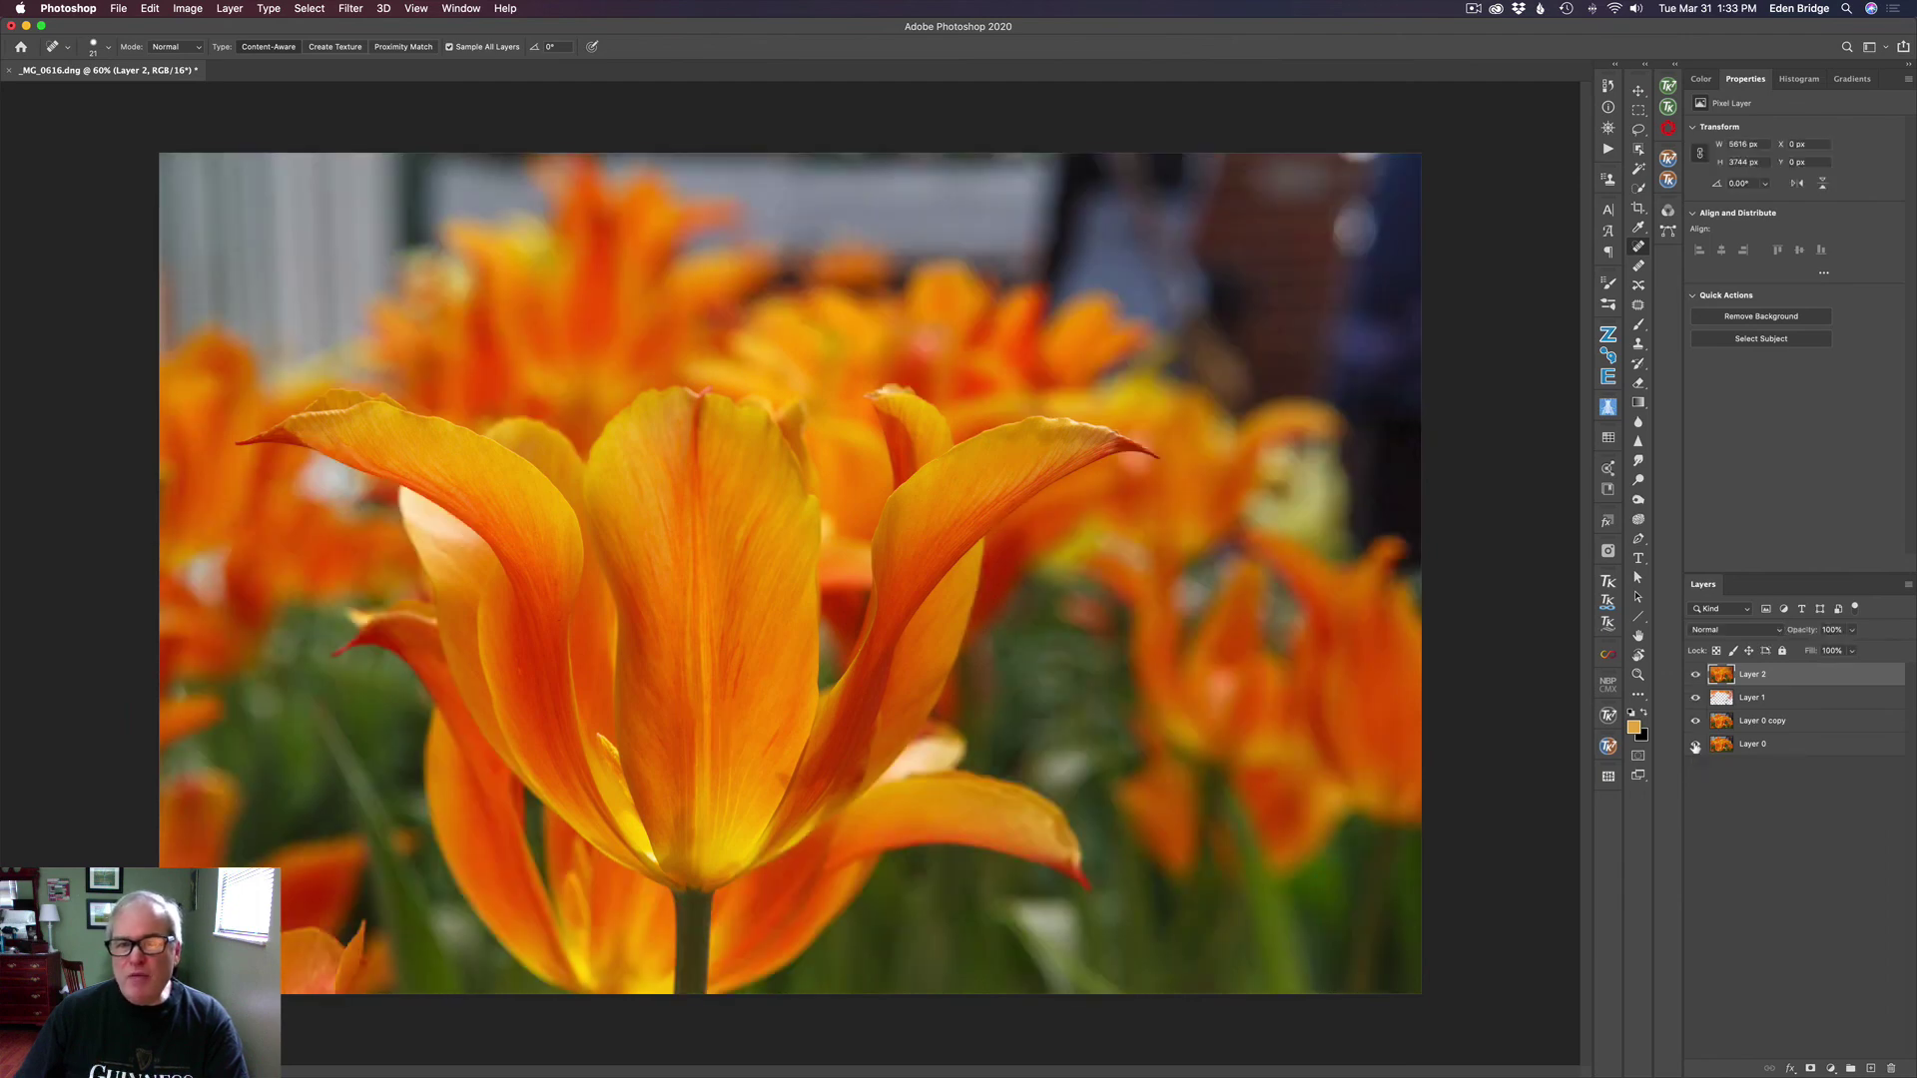
{"action": "left_click", "coordinate": [1695, 745], "text": "alt"}
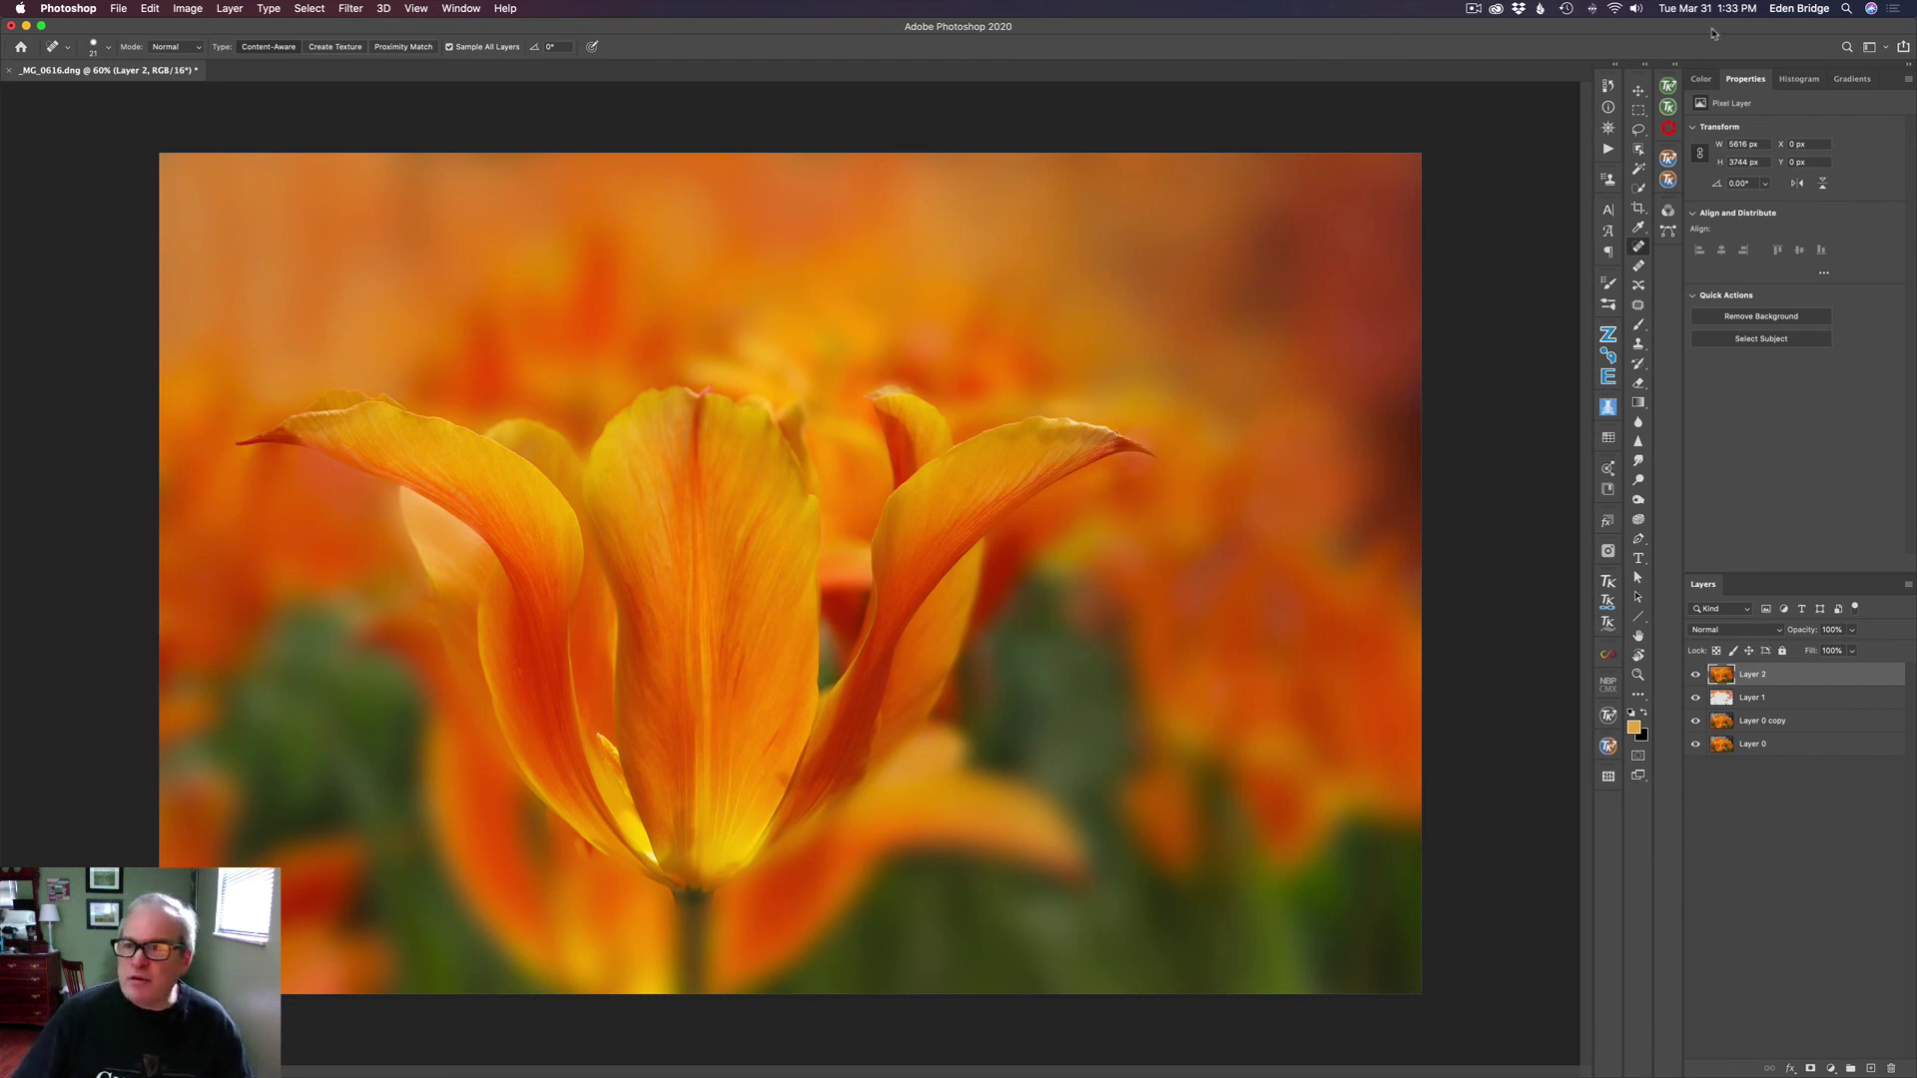
- Crop in from the top-right corner at the original ratio, leaving a 5105 × 3403 px image
{"action": "left_click", "coordinate": [1639, 207]}
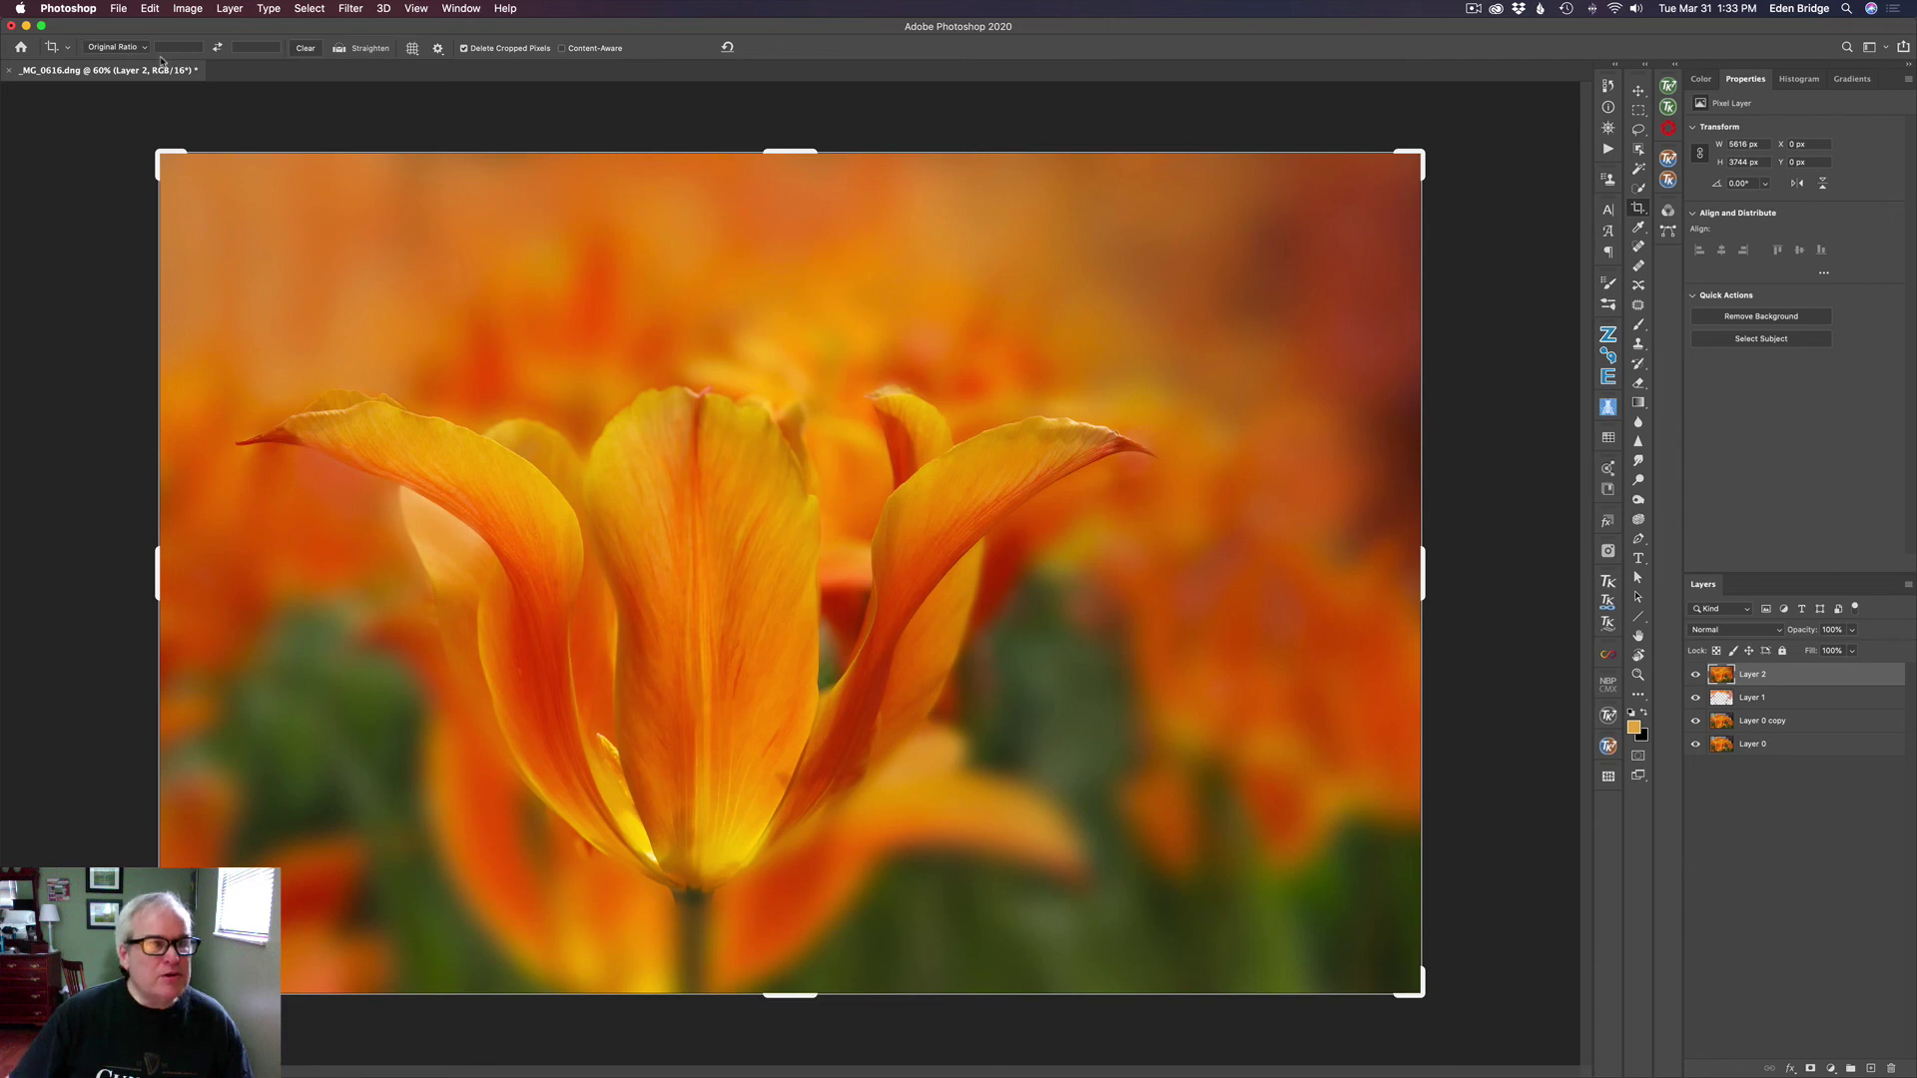
{"action": "left_click_drag", "start_coordinate": [1415, 153], "coordinate": [1362, 190]}
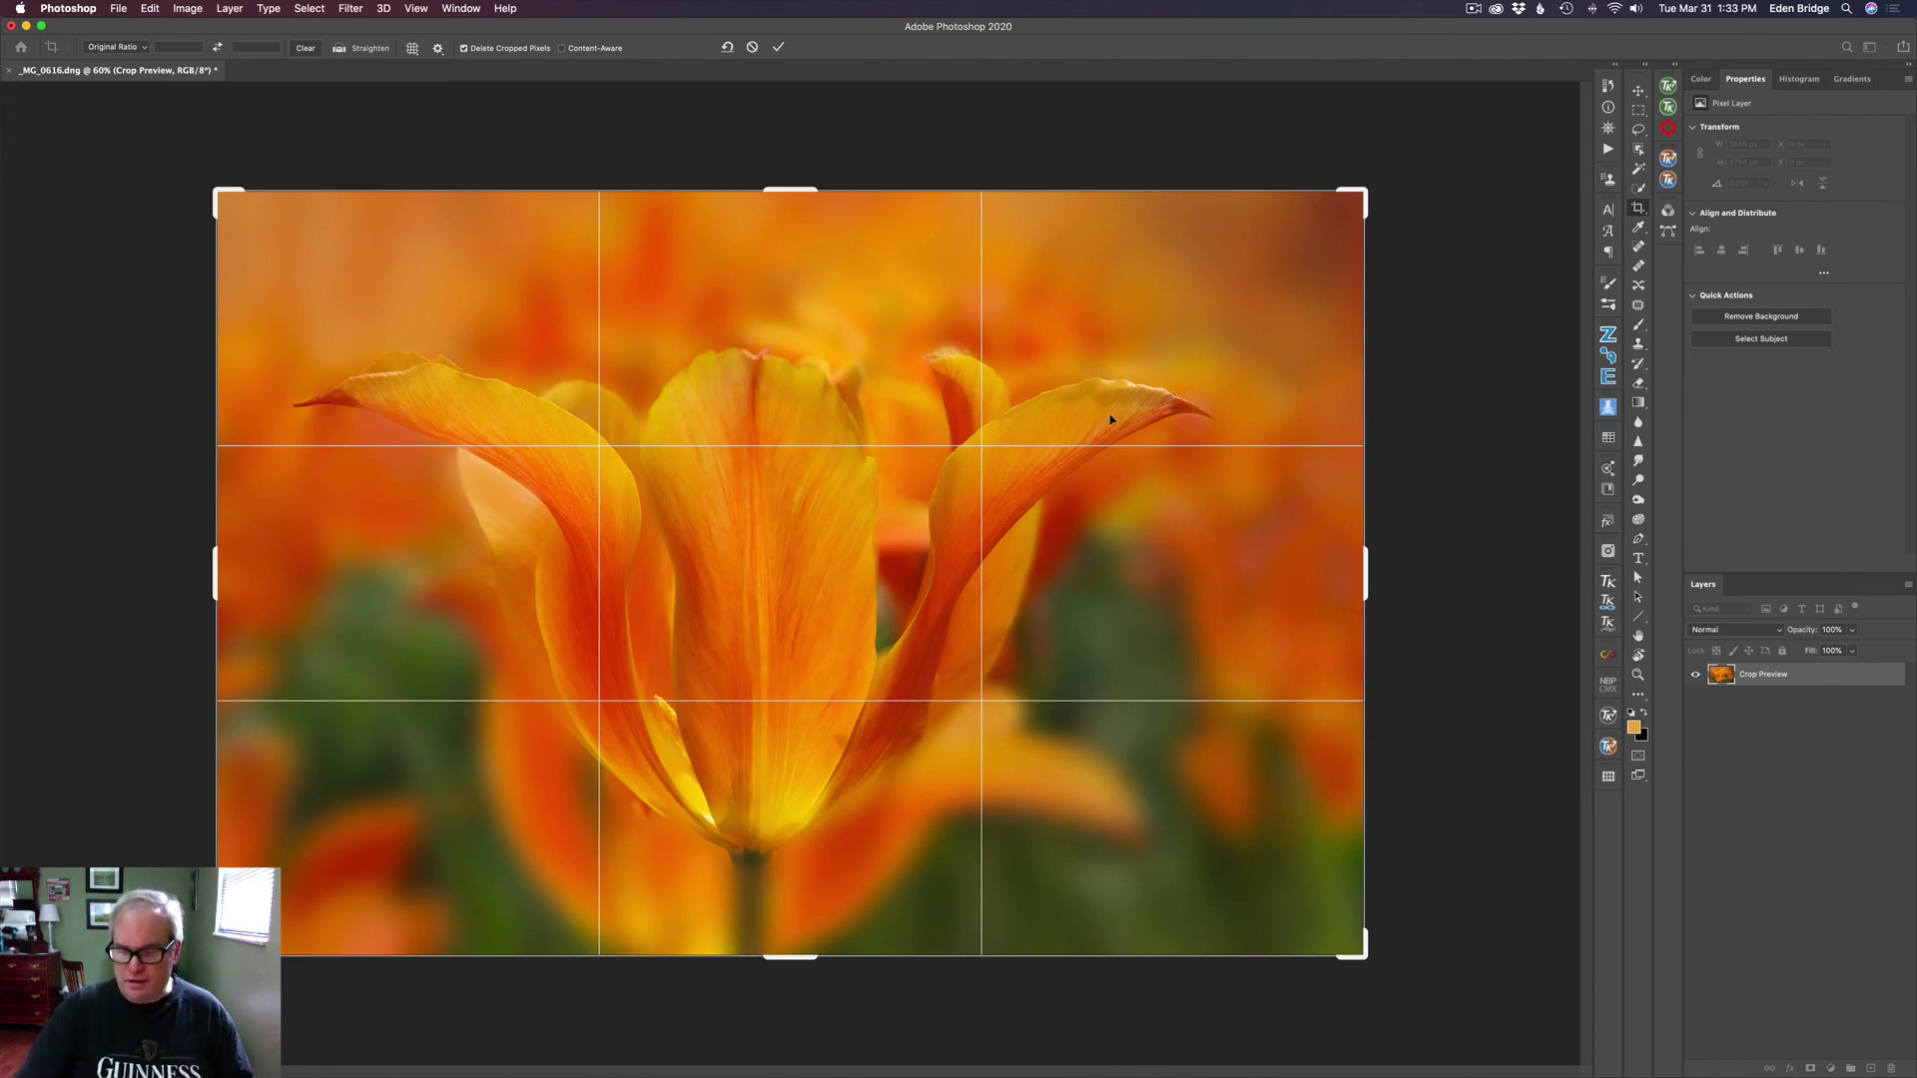
{"action": "key", "text": "Return"}
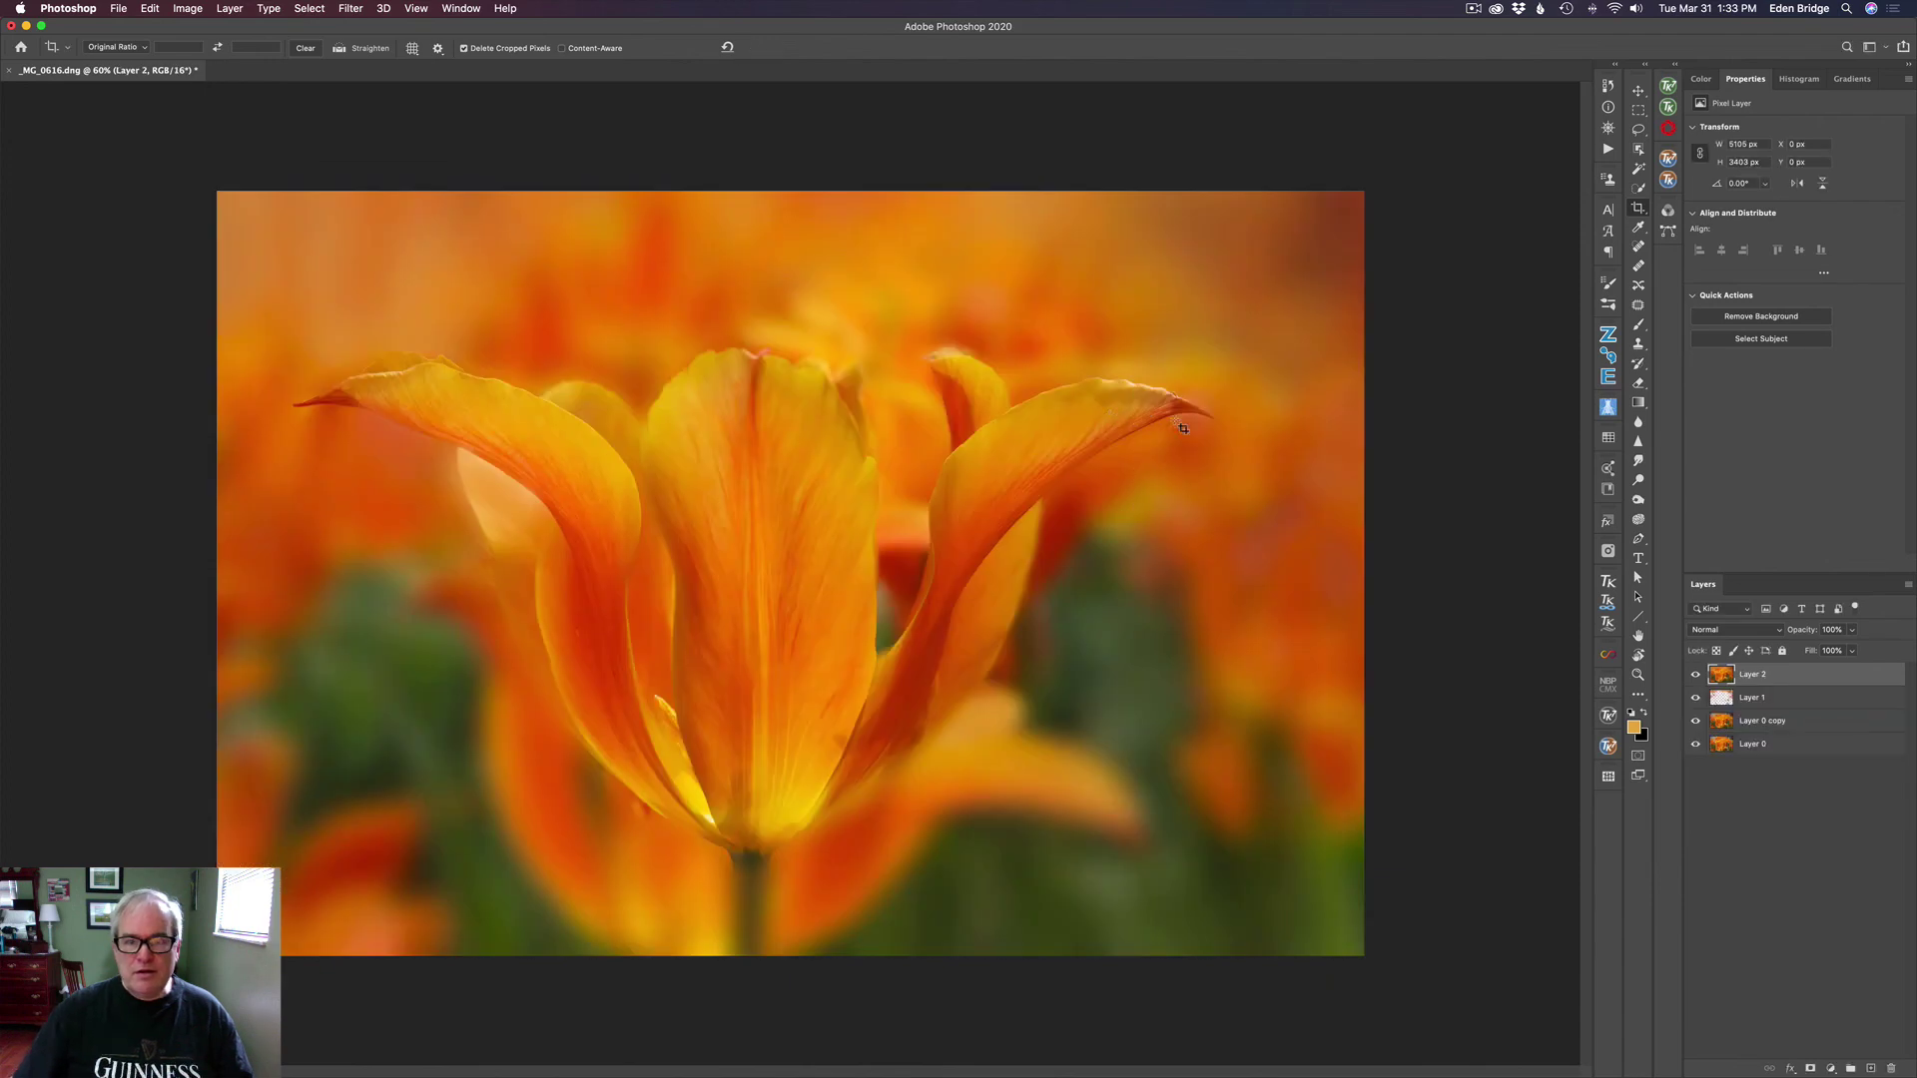